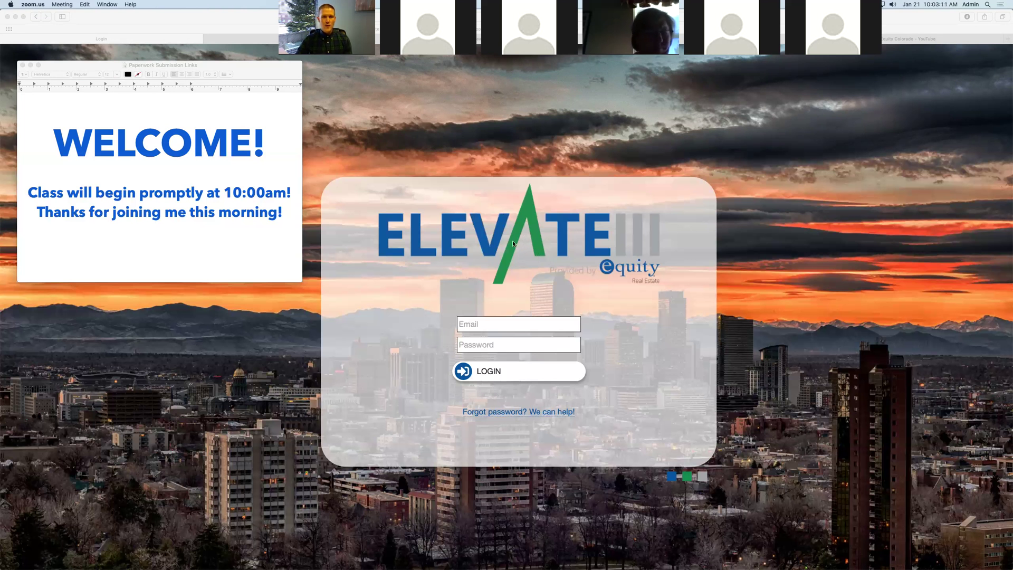
Move the video-call thumbnails off the browser's address bar and show the full web address of the Elevate login page
{"action": "left_click_drag", "start_coordinate": [617, 99], "coordinate": [940, 129]}
{"action": "left_click", "coordinate": [520, 19]}
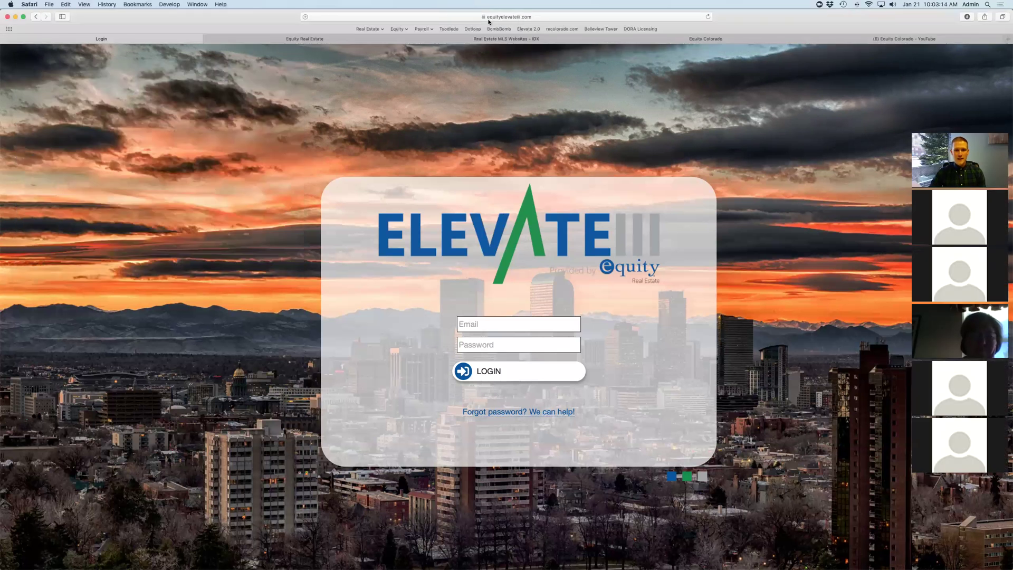
{"action": "left_click", "coordinate": [333, 16]}
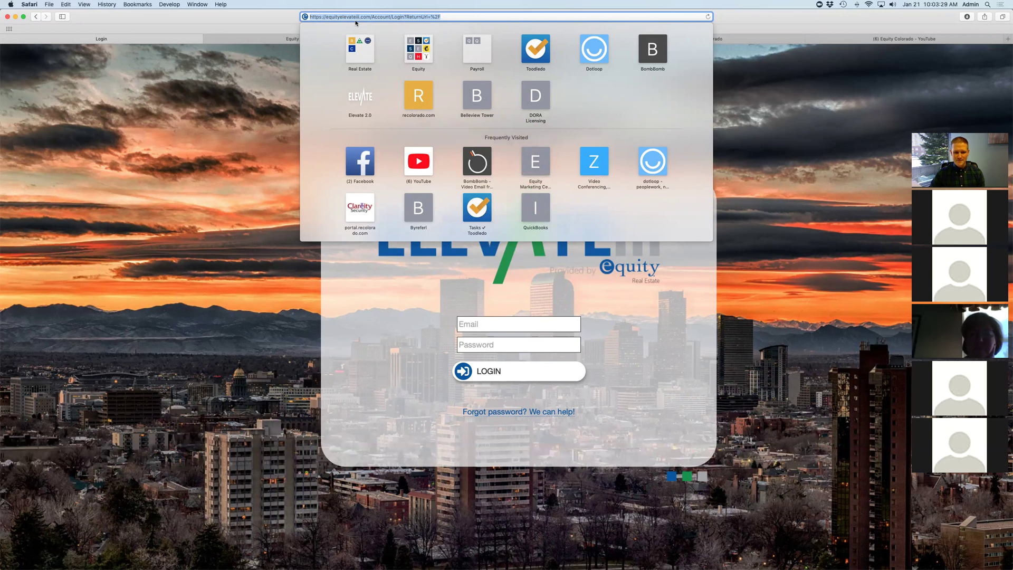
{"action": "left_click", "coordinate": [188, 127]}
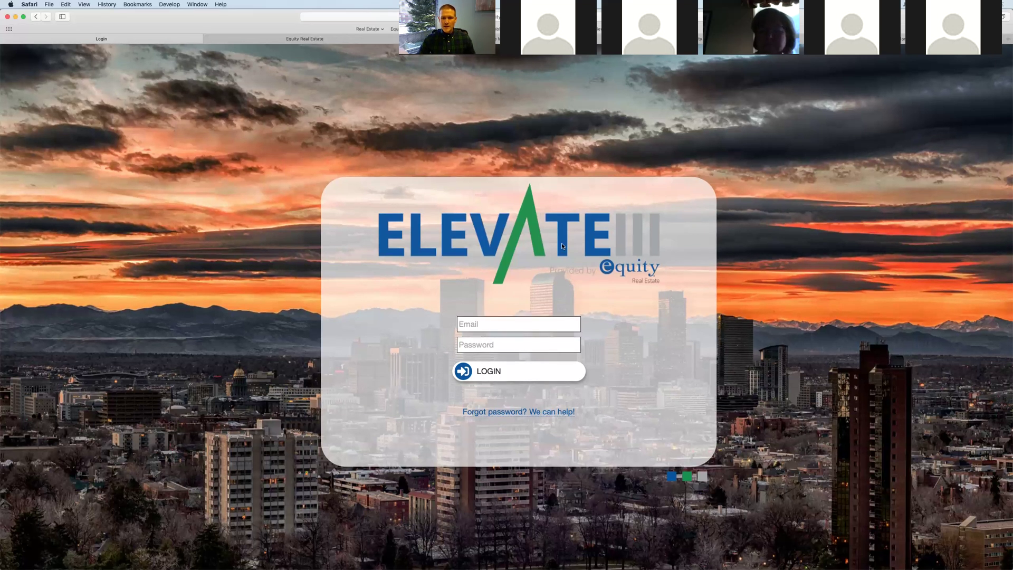
View the forgotten-password recovery page, which asks for an email, and return to the login page
{"action": "left_click", "coordinate": [480, 326]}
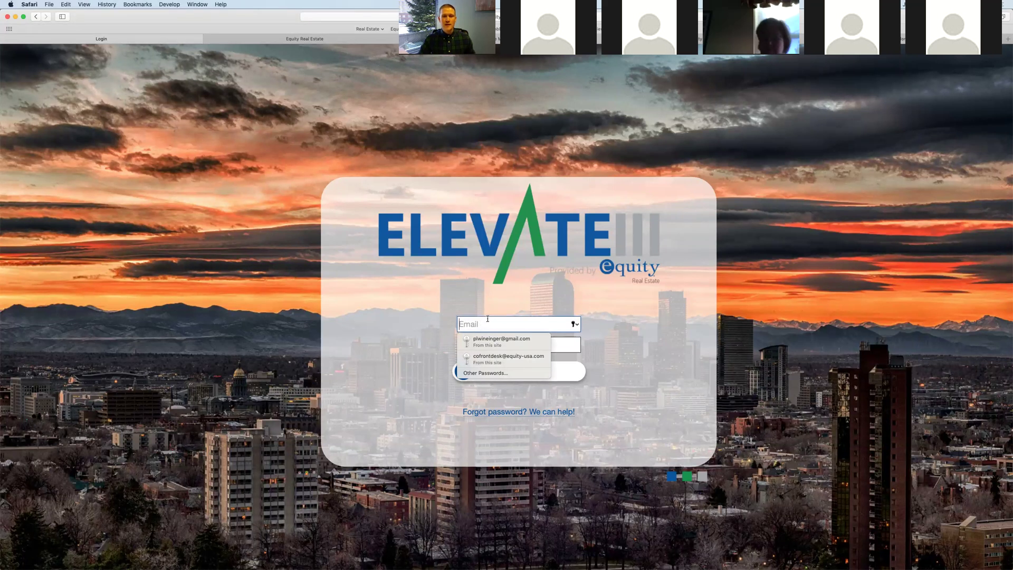
{"action": "left_click", "coordinate": [498, 307]}
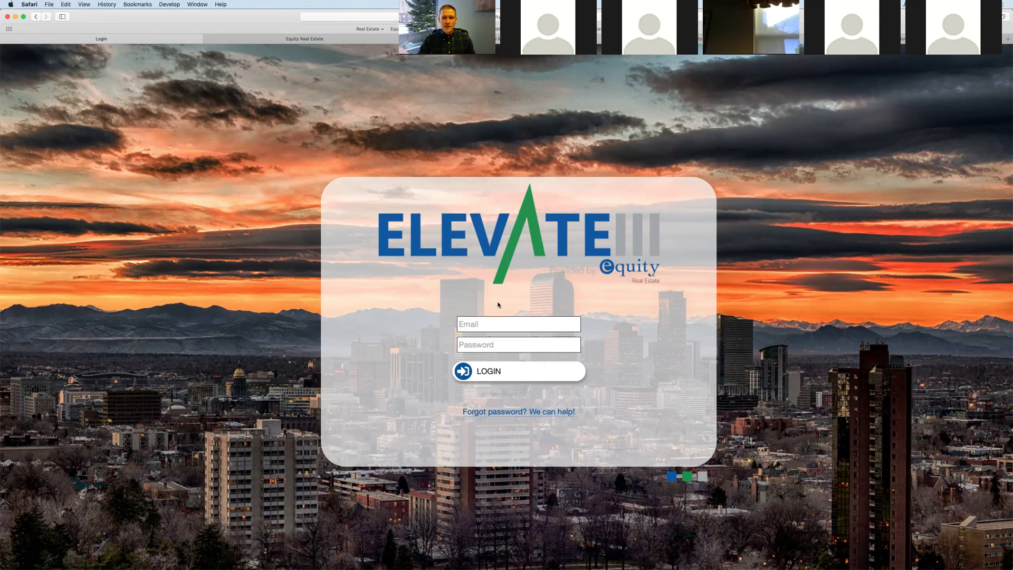
{"action": "left_click", "coordinate": [488, 414]}
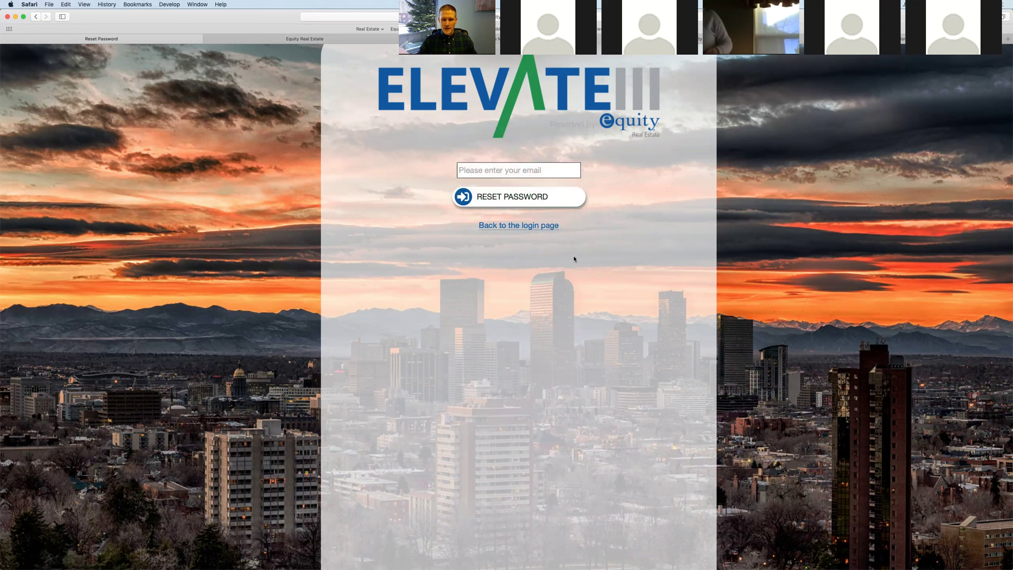
{"action": "left_click", "coordinate": [521, 227]}
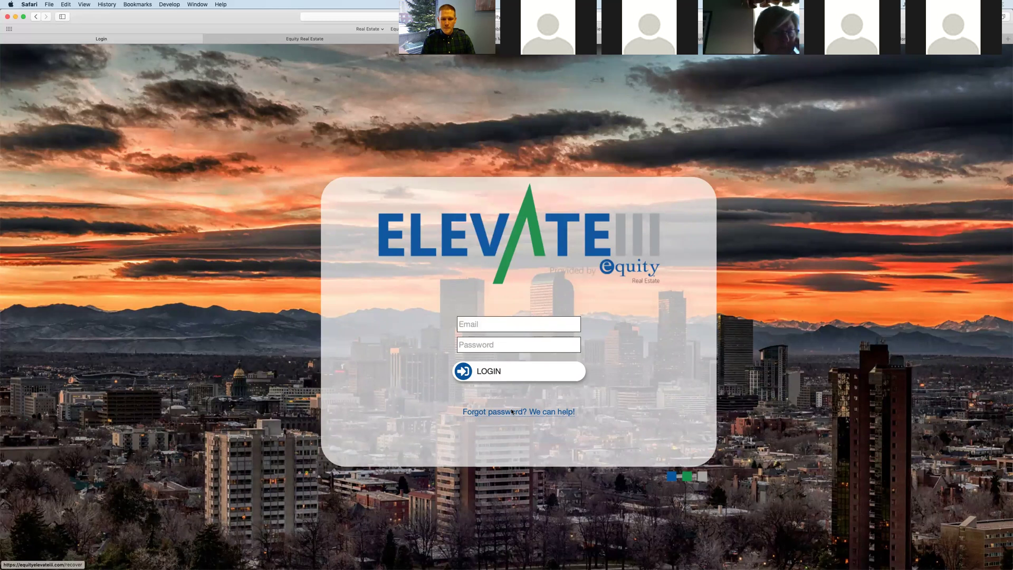
Log in to Elevate with the first saved account, filling in its email and password
{"action": "left_click", "coordinate": [497, 327]}
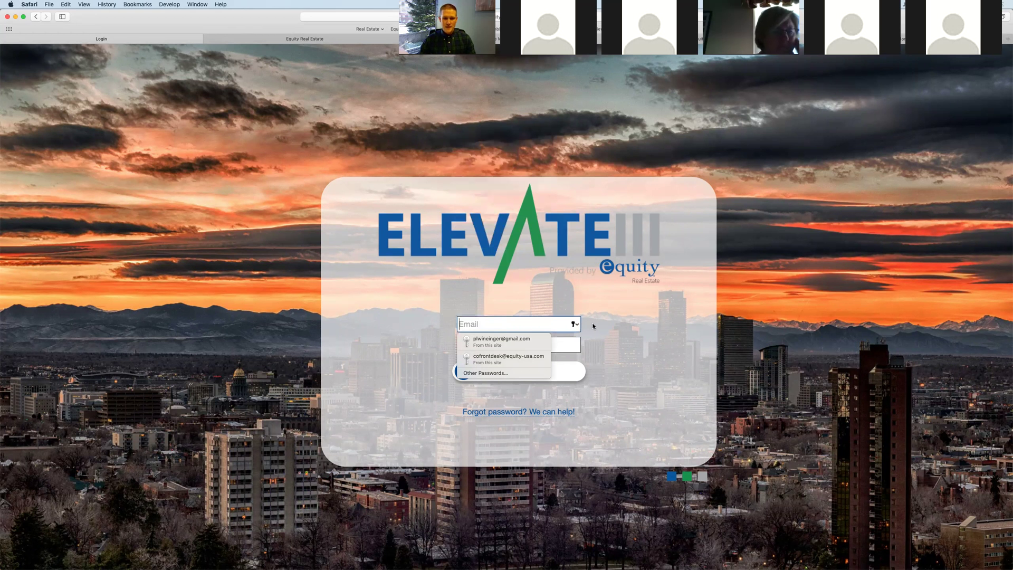
{"action": "left_click", "coordinate": [530, 342]}
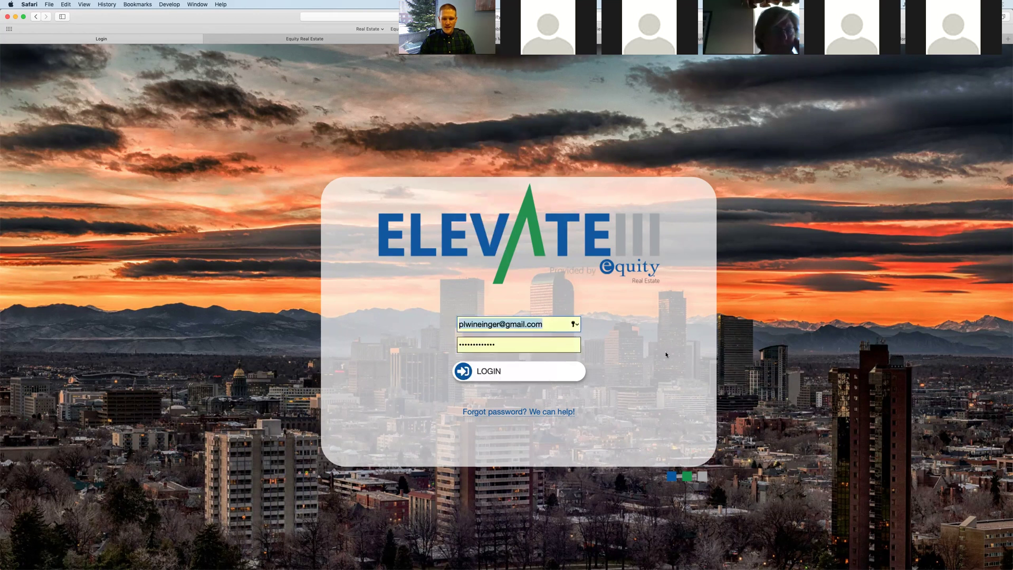
{"action": "left_click", "coordinate": [493, 371]}
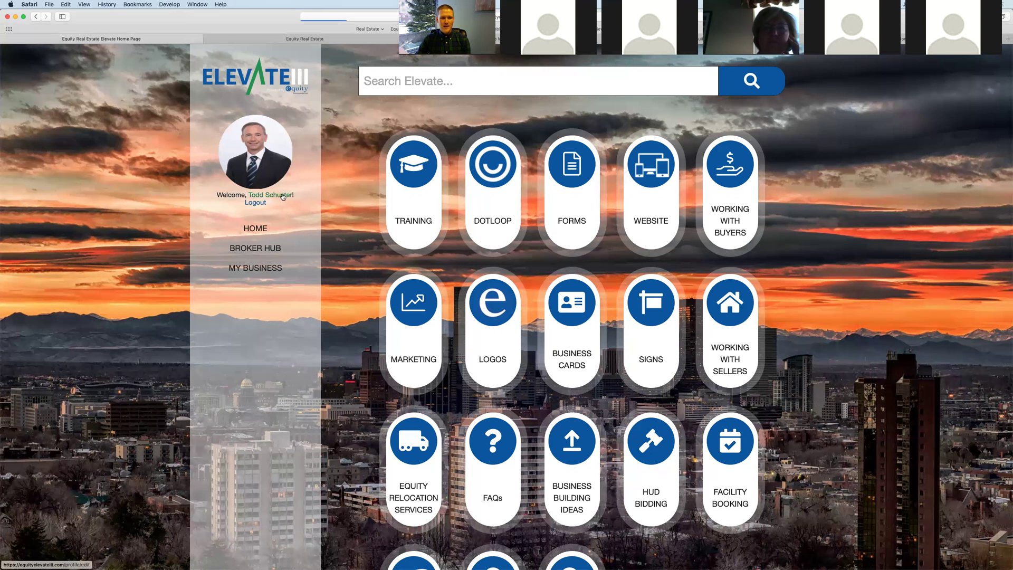
Open the logged-in user's profile and review the name, email, branch, bio, mailing address and phone fields
{"action": "left_click", "coordinate": [280, 195]}
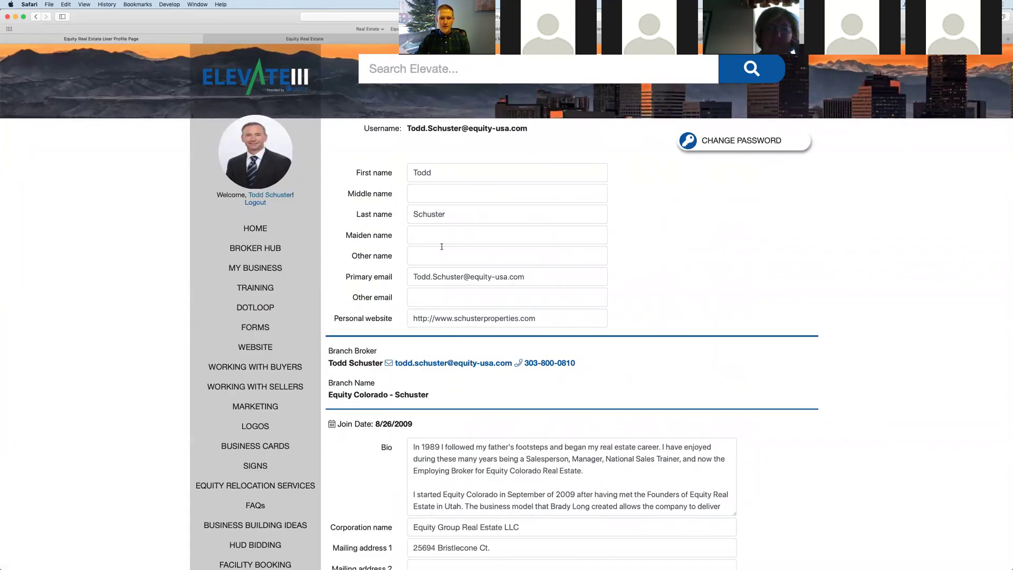
{"action": "scroll", "coordinate": [459, 317], "scroll_direction": "down", "scroll_amount": 1}
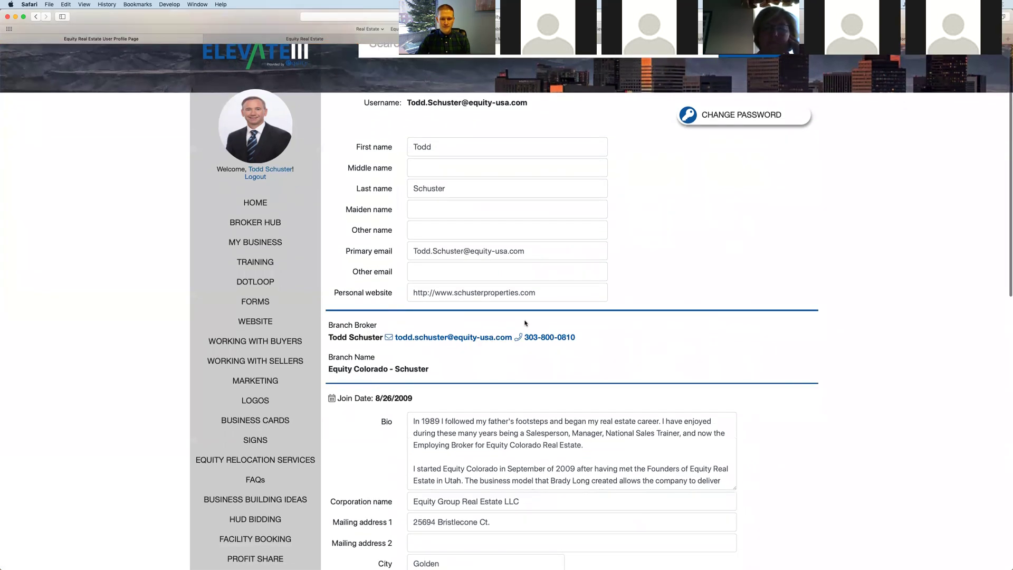
{"action": "scroll", "coordinate": [525, 323], "scroll_direction": "up", "scroll_amount": 1}
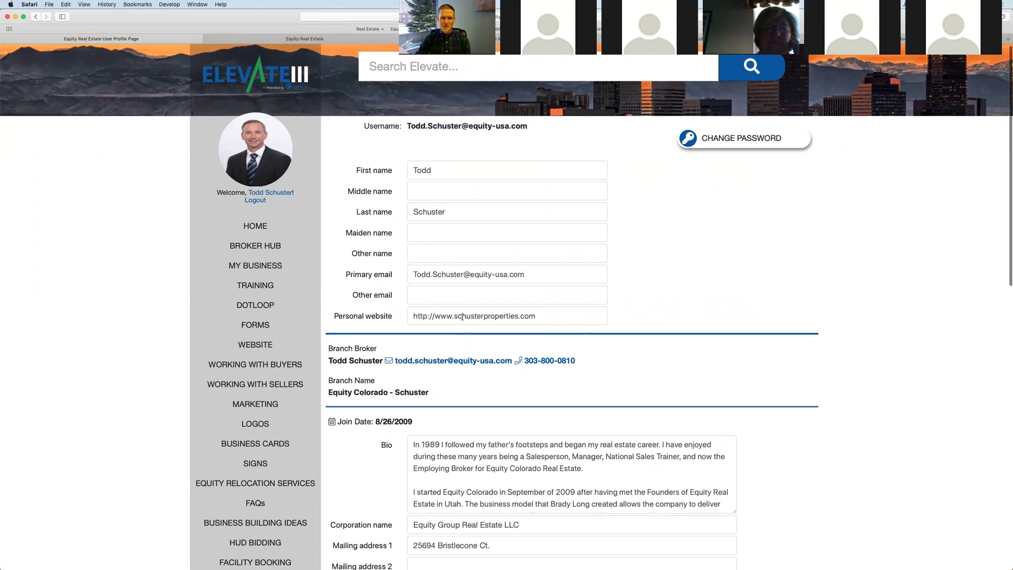
{"action": "scroll", "coordinate": [475, 275], "scroll_direction": "down", "scroll_amount": 5}
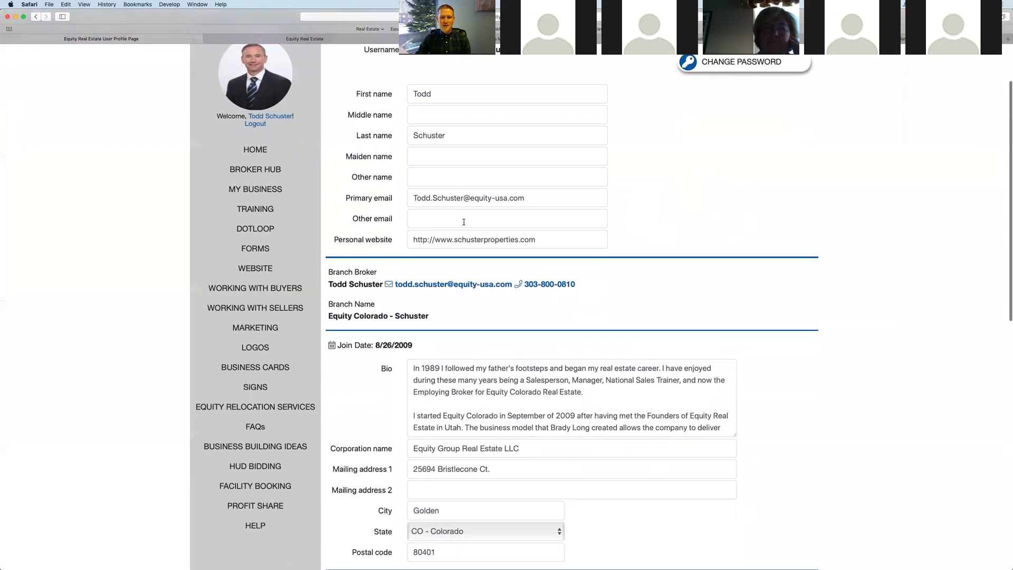
{"action": "scroll", "coordinate": [466, 222], "scroll_direction": "down", "scroll_amount": 1}
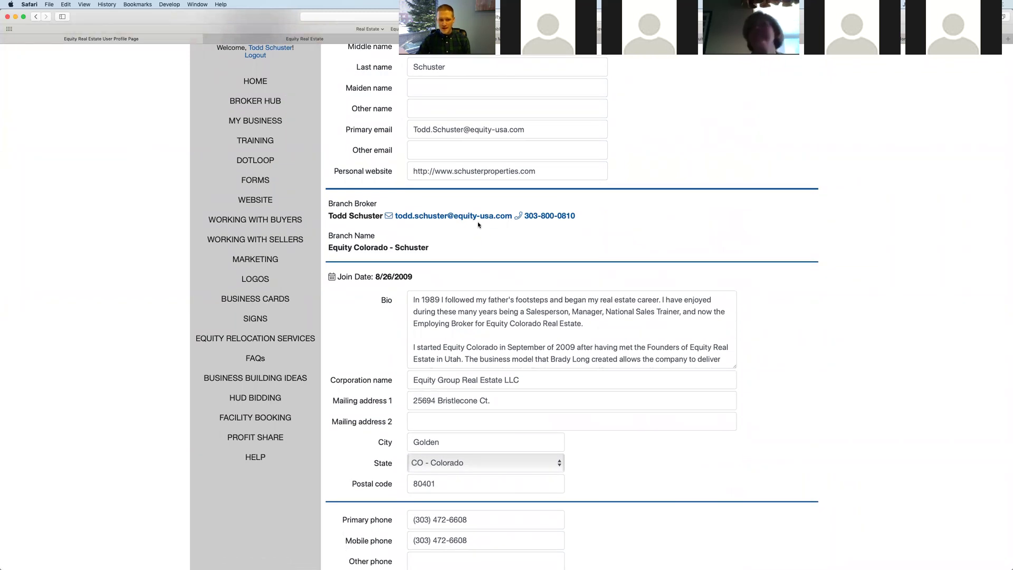
{"action": "scroll", "coordinate": [478, 226], "scroll_direction": "down", "scroll_amount": 1}
{"action": "scroll", "coordinate": [481, 225], "scroll_direction": "down", "scroll_amount": 2}
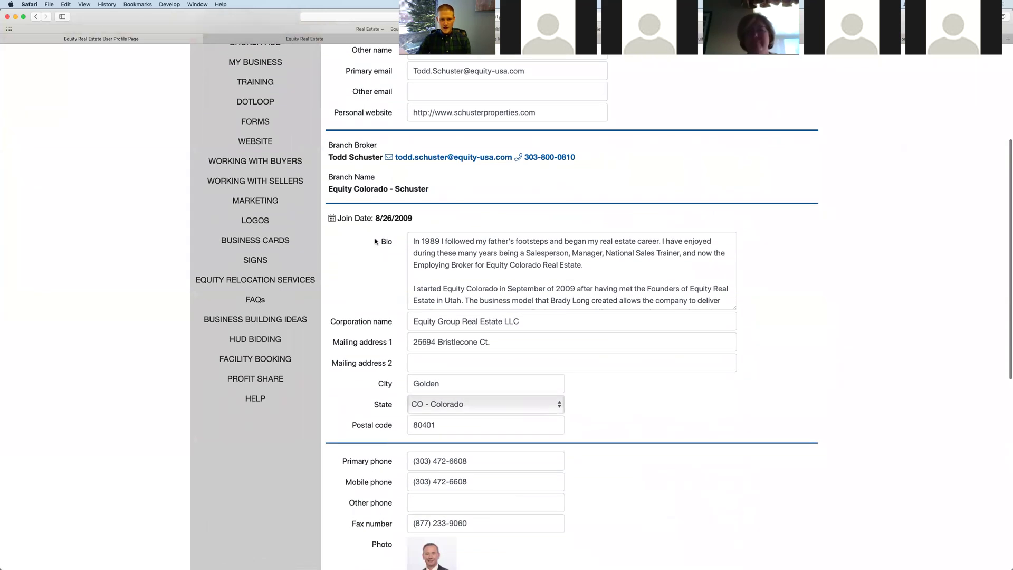
{"action": "scroll", "coordinate": [391, 245], "scroll_direction": "down", "scroll_amount": 2}
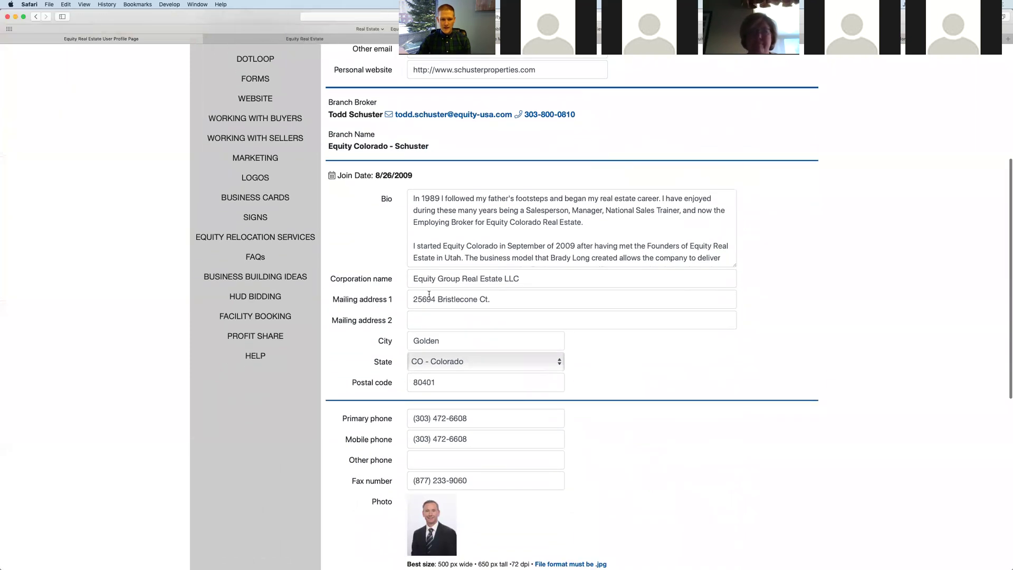
{"action": "scroll", "coordinate": [433, 292], "scroll_direction": "down", "scroll_amount": 1}
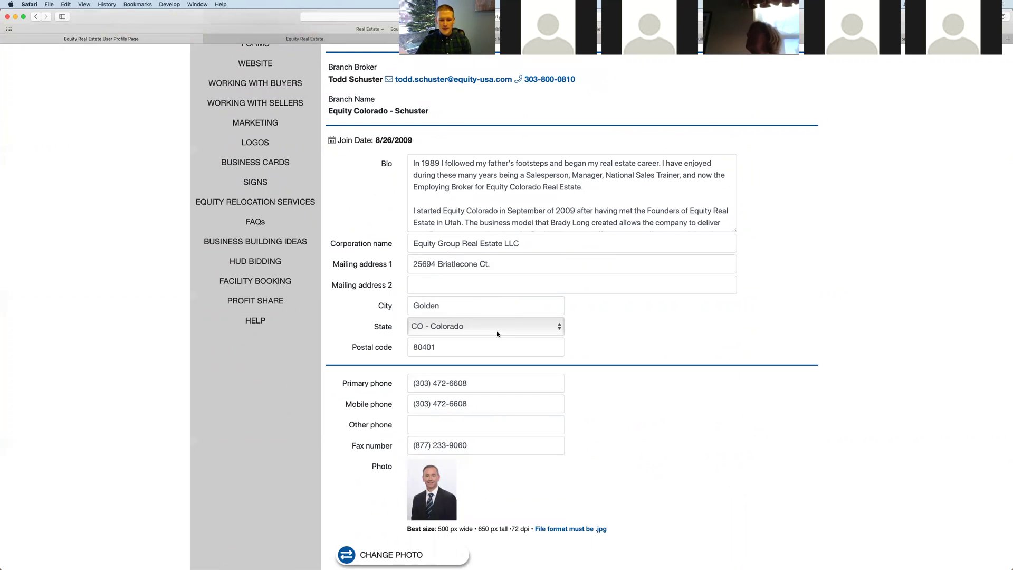
{"action": "scroll", "coordinate": [500, 329], "scroll_direction": "down", "scroll_amount": 1}
{"action": "left_click_drag", "start_coordinate": [472, 359], "coordinate": [413, 359]}
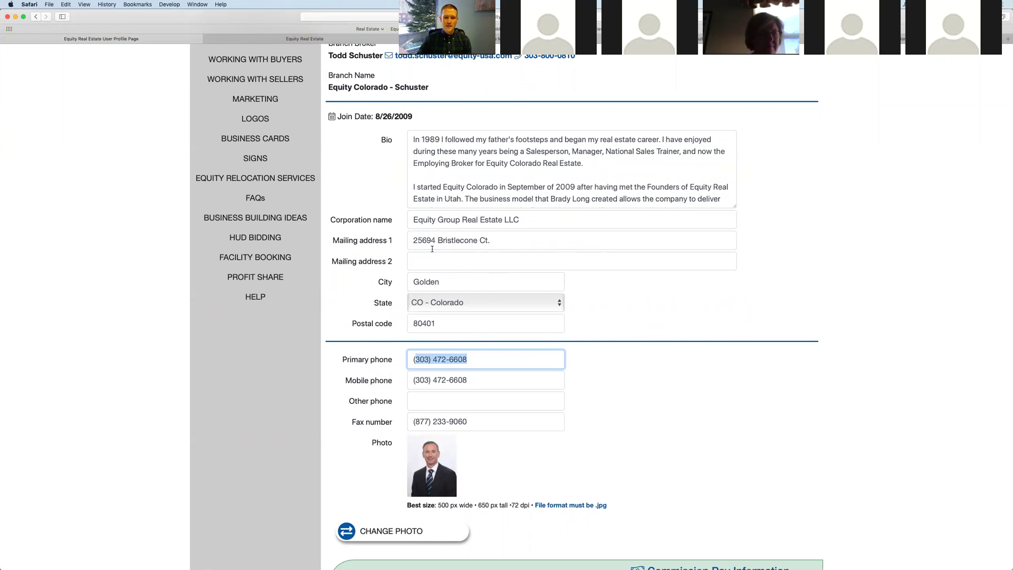
{"action": "left_click", "coordinate": [659, 370]}
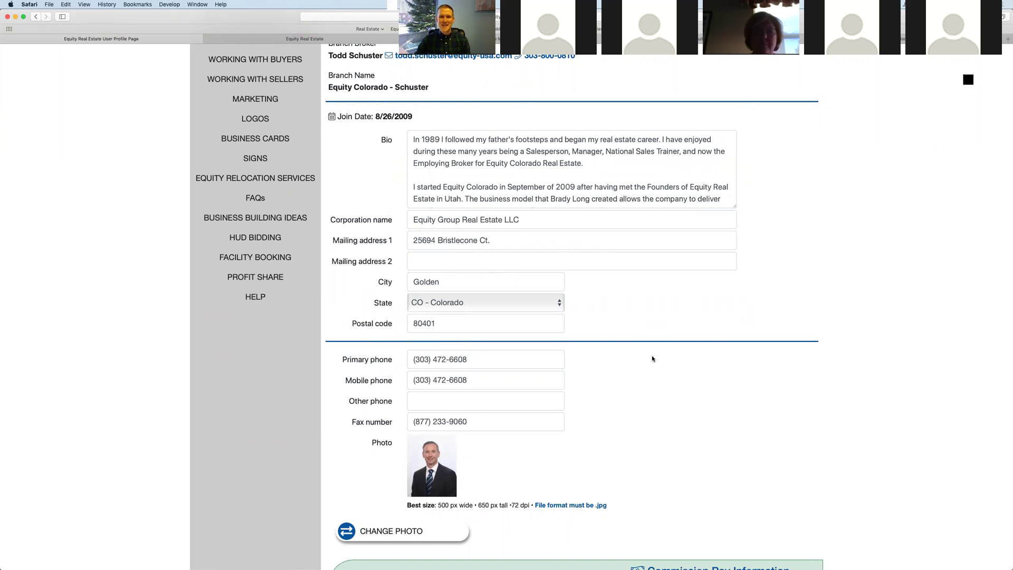
Review the profile's photo, Commission Pay Information and License Information sections, and return to the password change option
{"action": "scroll", "coordinate": [651, 359], "scroll_direction": "down", "scroll_amount": 1}
{"action": "scroll", "coordinate": [651, 359], "scroll_direction": "down", "scroll_amount": 3}
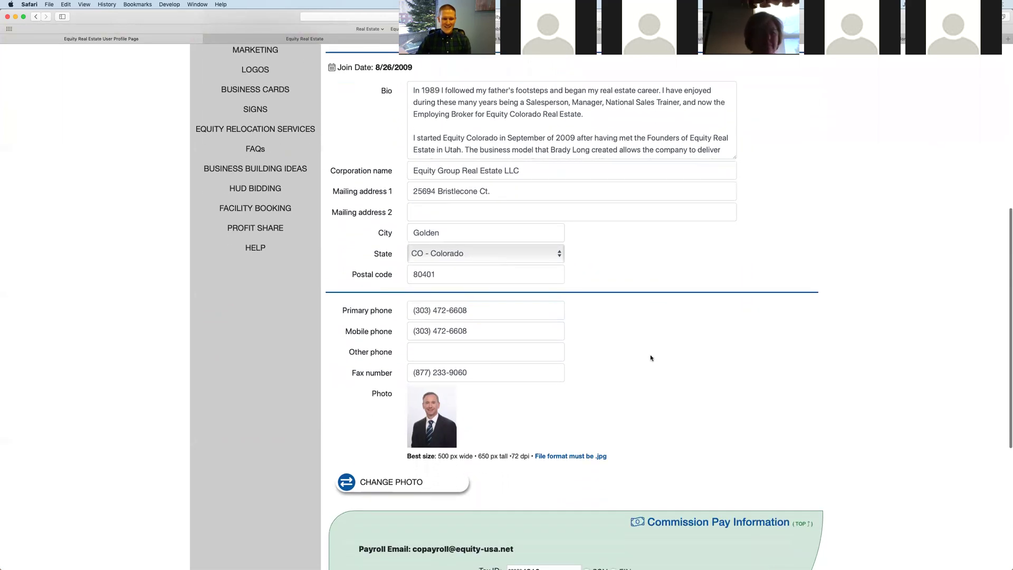
{"action": "scroll", "coordinate": [651, 354], "scroll_direction": "down", "scroll_amount": 5}
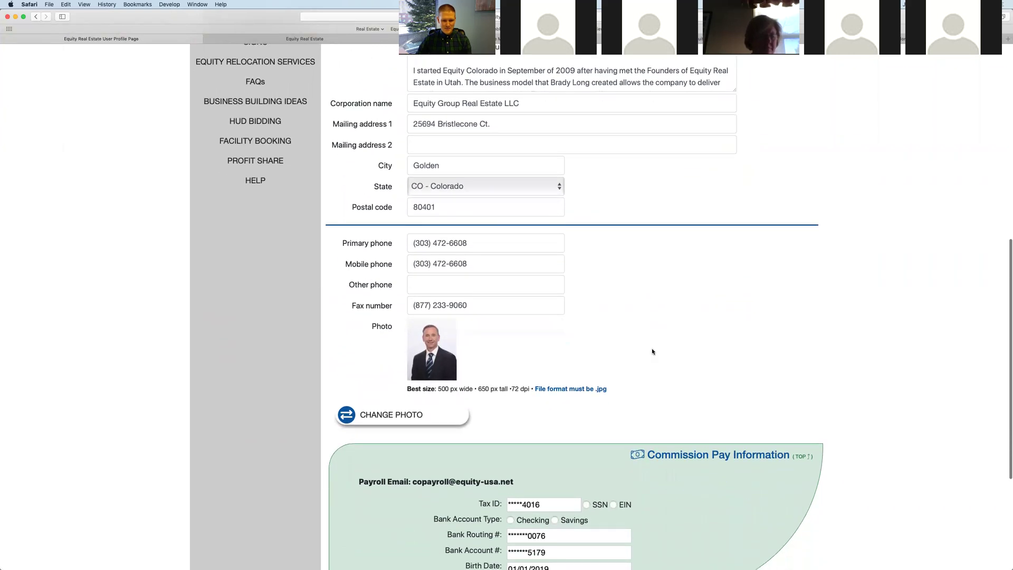
{"action": "scroll", "coordinate": [648, 351], "scroll_direction": "down", "scroll_amount": 4}
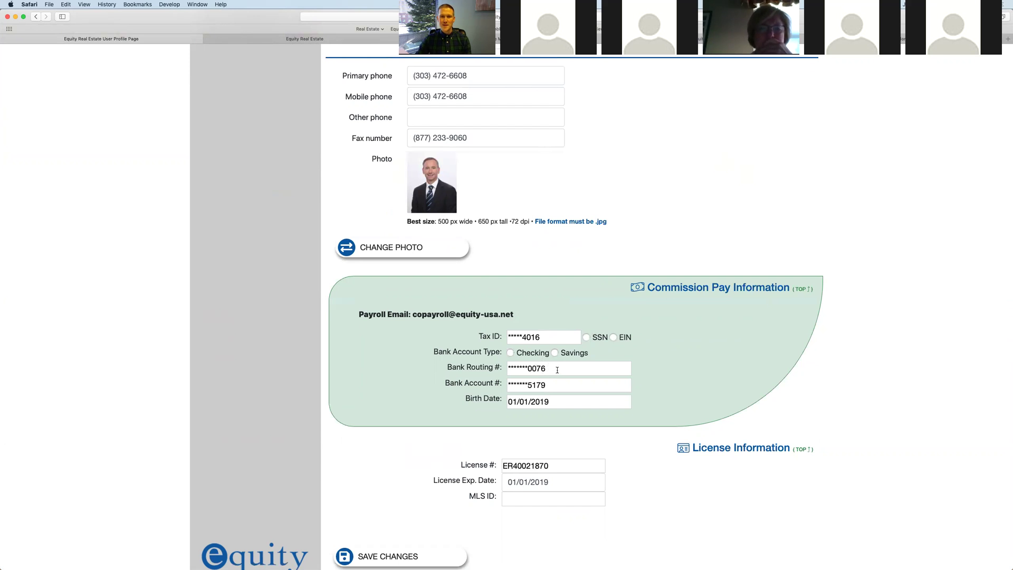
{"action": "scroll", "coordinate": [559, 373], "scroll_direction": "down", "scroll_amount": 1}
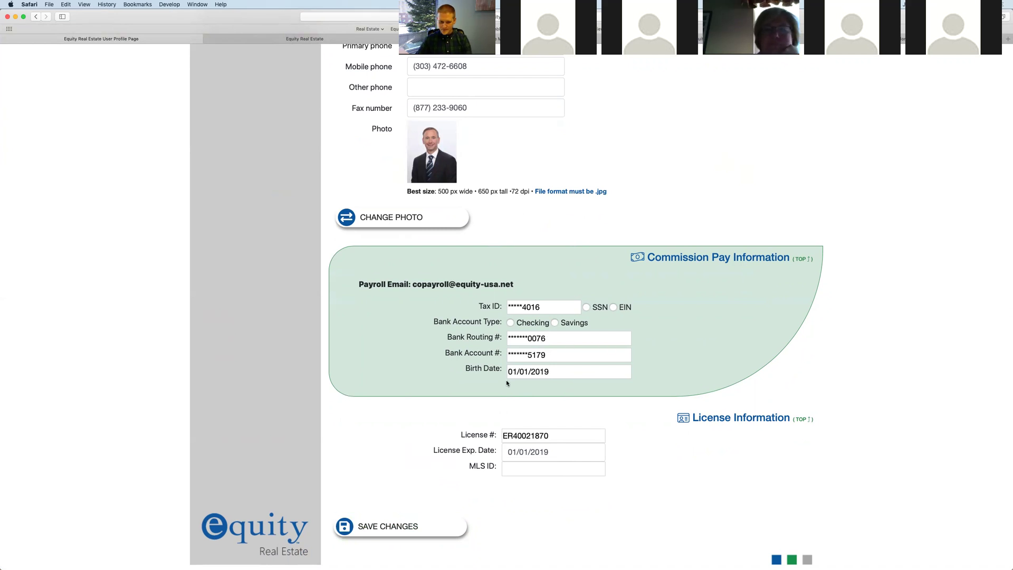
{"action": "scroll", "coordinate": [511, 380], "scroll_direction": "up", "scroll_amount": 5}
{"action": "scroll", "coordinate": [511, 380], "scroll_direction": "up", "scroll_amount": 7}
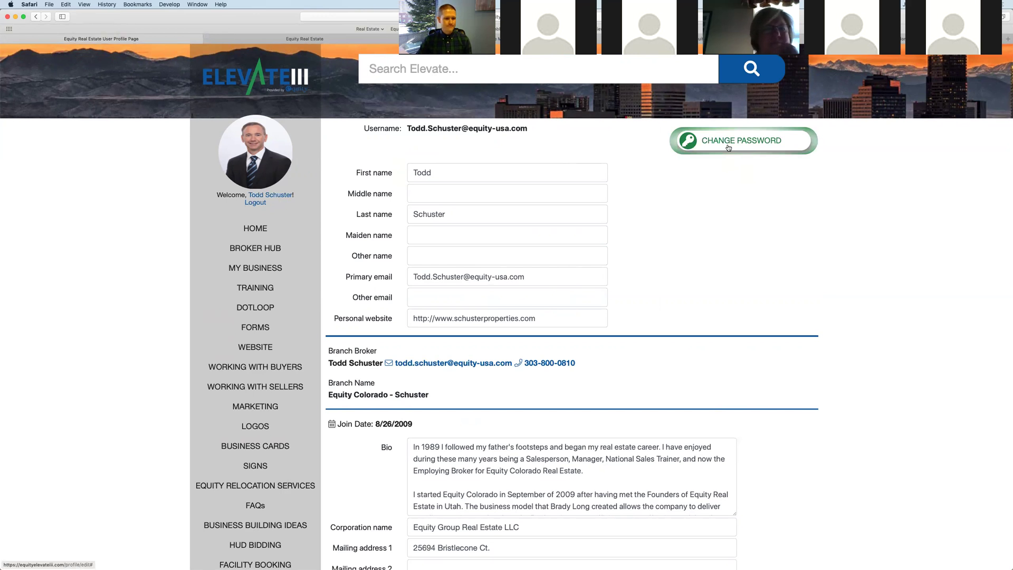
View the My Business page with its onboarding, exiting and roster options, and return to the Elevate home page
{"action": "left_click", "coordinate": [255, 231]}
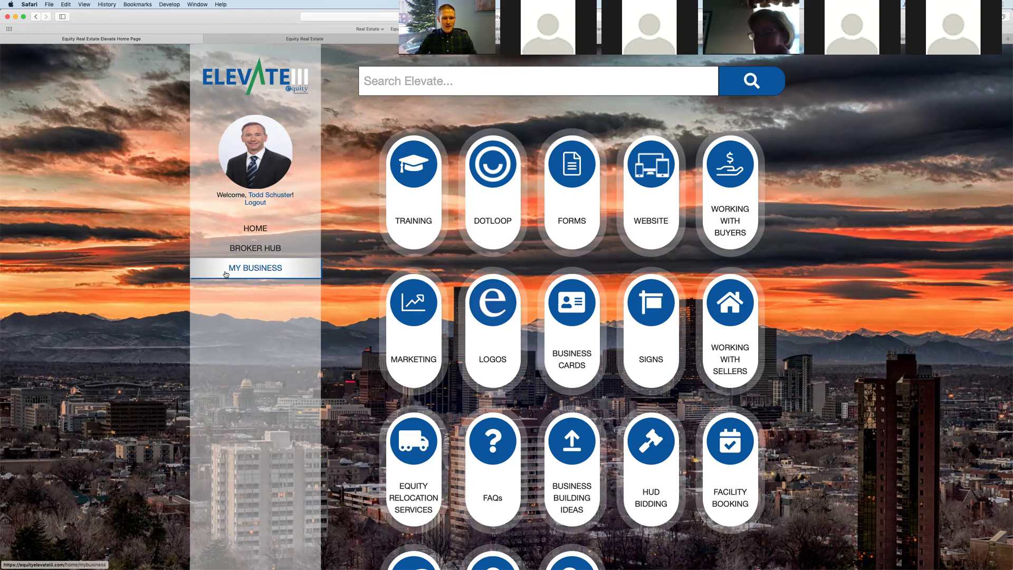
{"action": "left_click", "coordinate": [243, 273]}
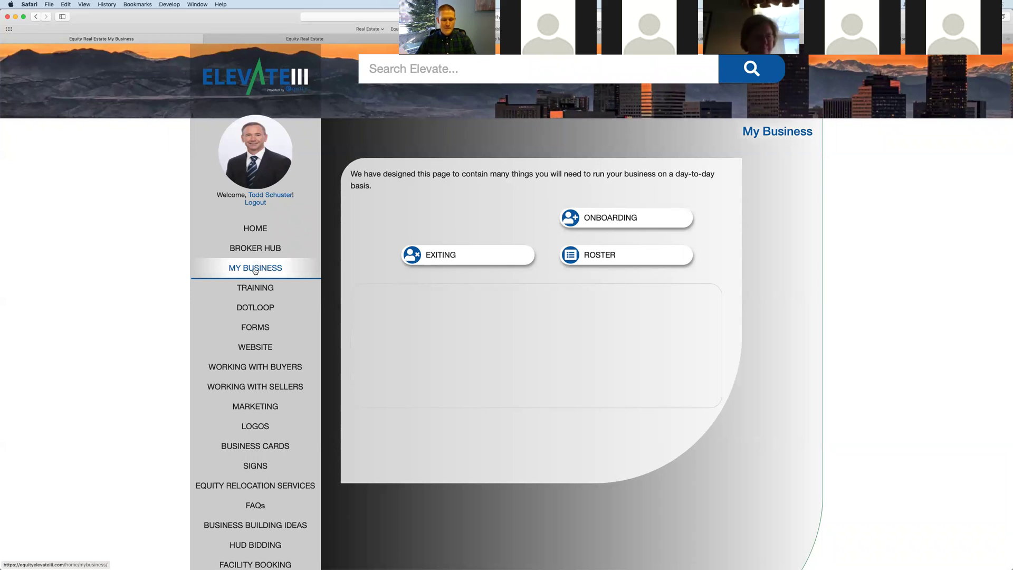
{"action": "left_click", "coordinate": [263, 230]}
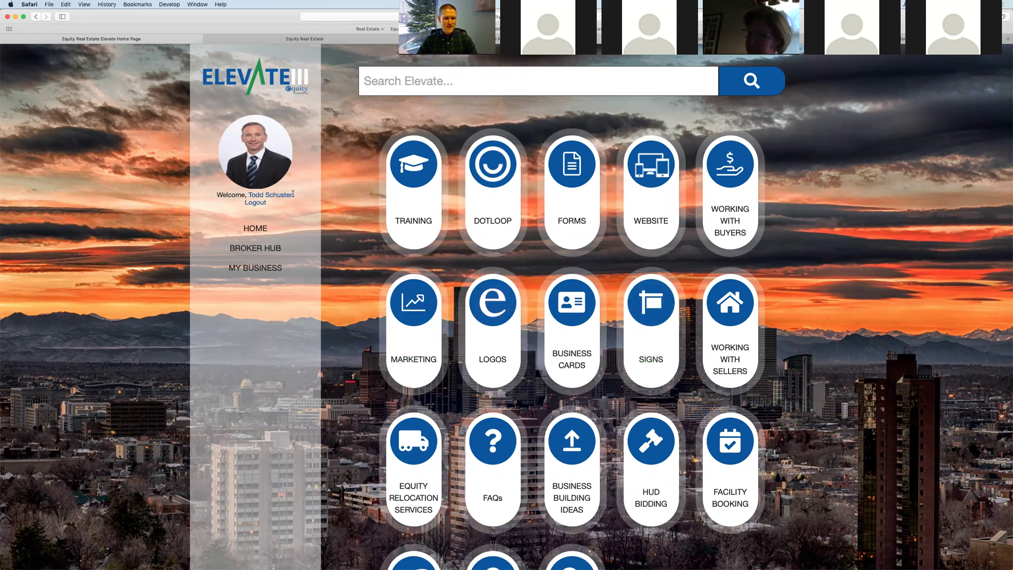
Open the Vectrum Graphics Equity Store from the home page's Business Cards link and browse the card front templates
{"action": "scroll", "coordinate": [300, 191], "scroll_direction": "down", "scroll_amount": 1}
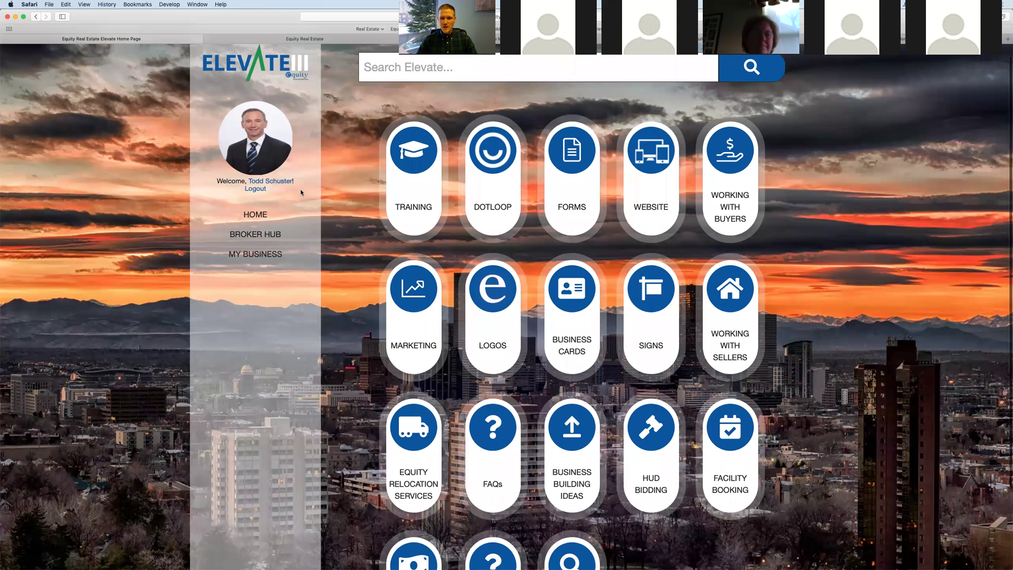
{"action": "scroll", "coordinate": [302, 209], "scroll_direction": "down", "scroll_amount": 1}
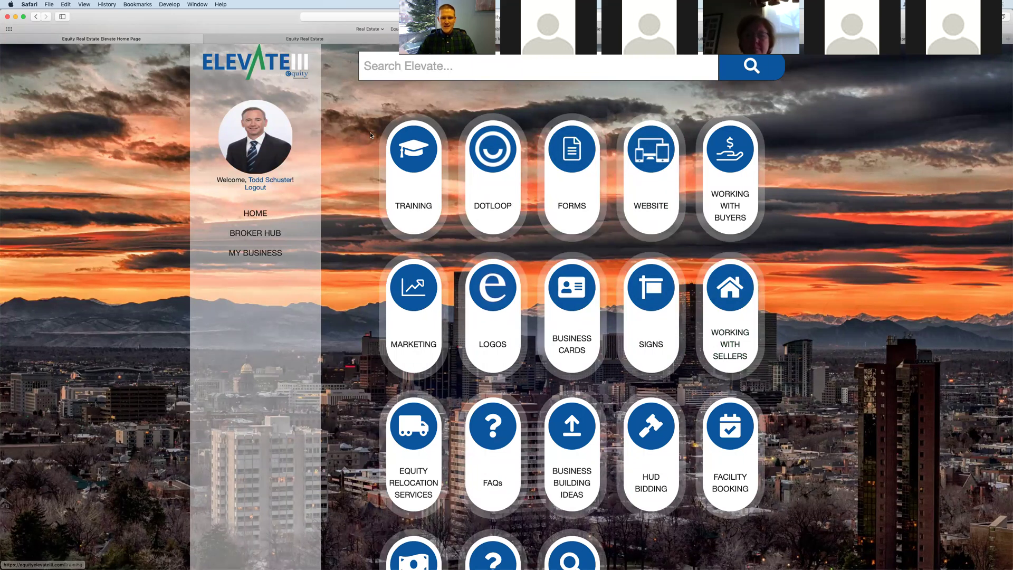
{"action": "scroll", "coordinate": [393, 293], "scroll_direction": "down", "scroll_amount": 1}
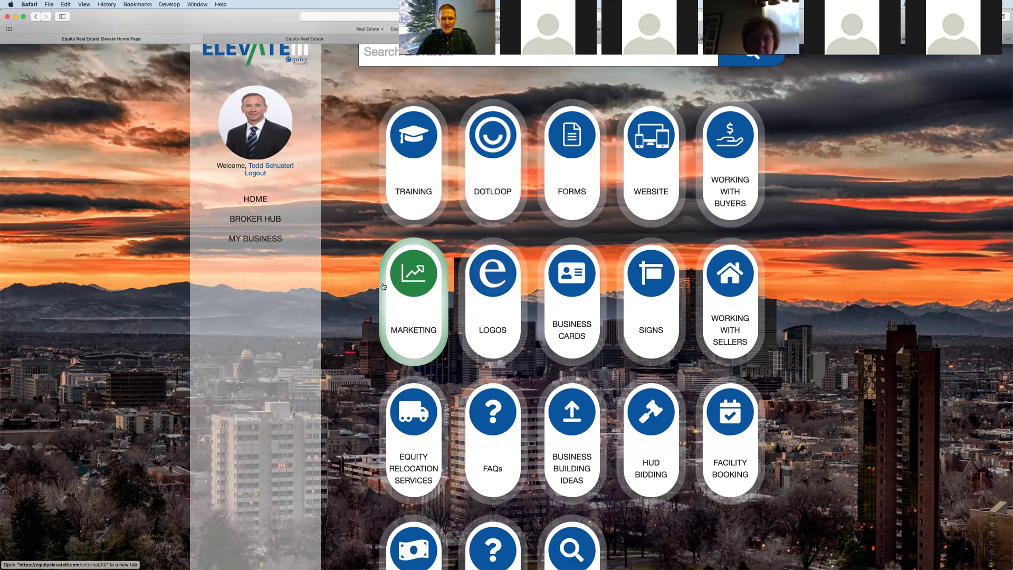
{"action": "left_click", "coordinate": [571, 332]}
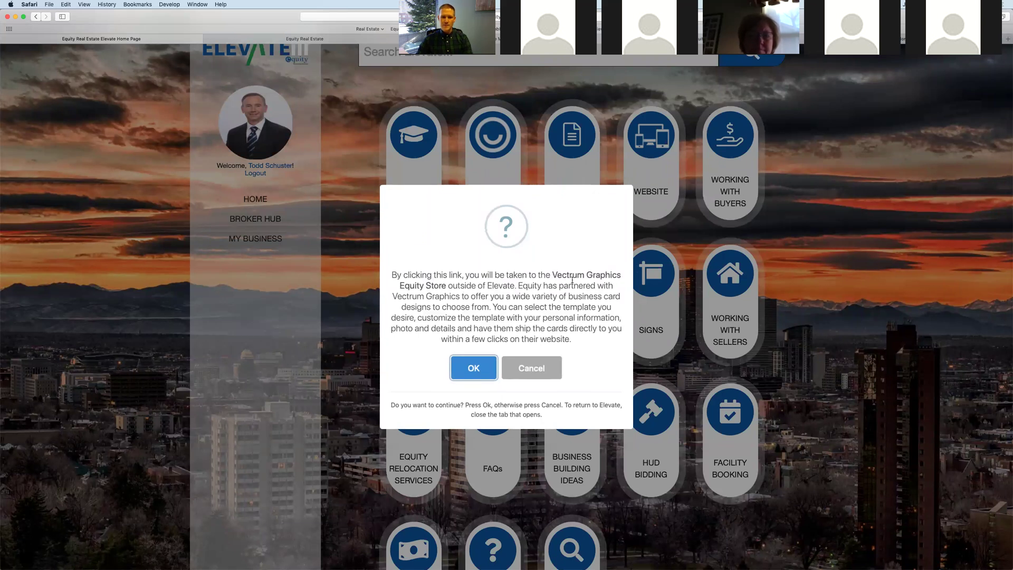
{"action": "left_click", "coordinate": [494, 374]}
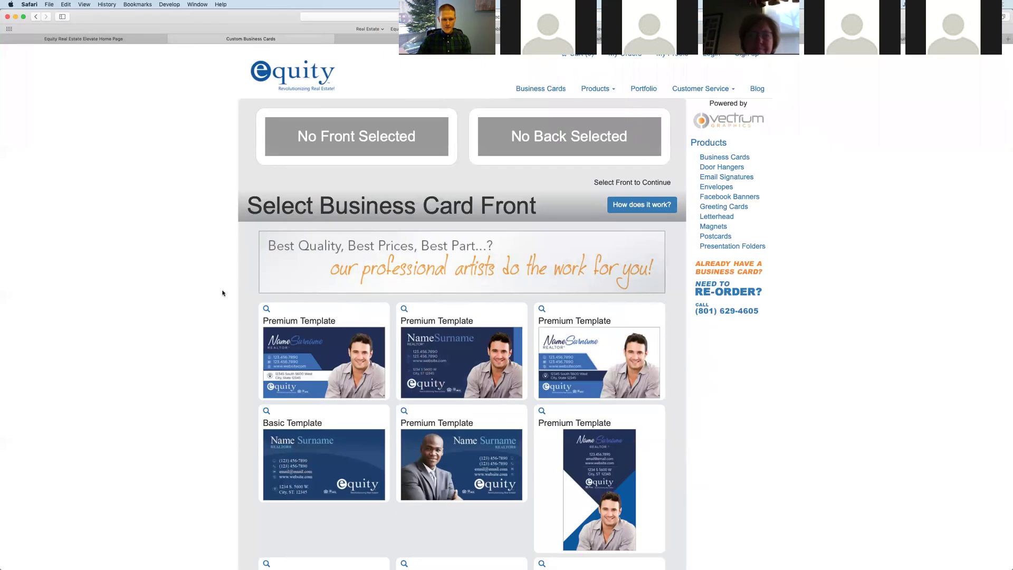
{"action": "scroll", "coordinate": [123, 274], "scroll_direction": "down", "scroll_amount": 4}
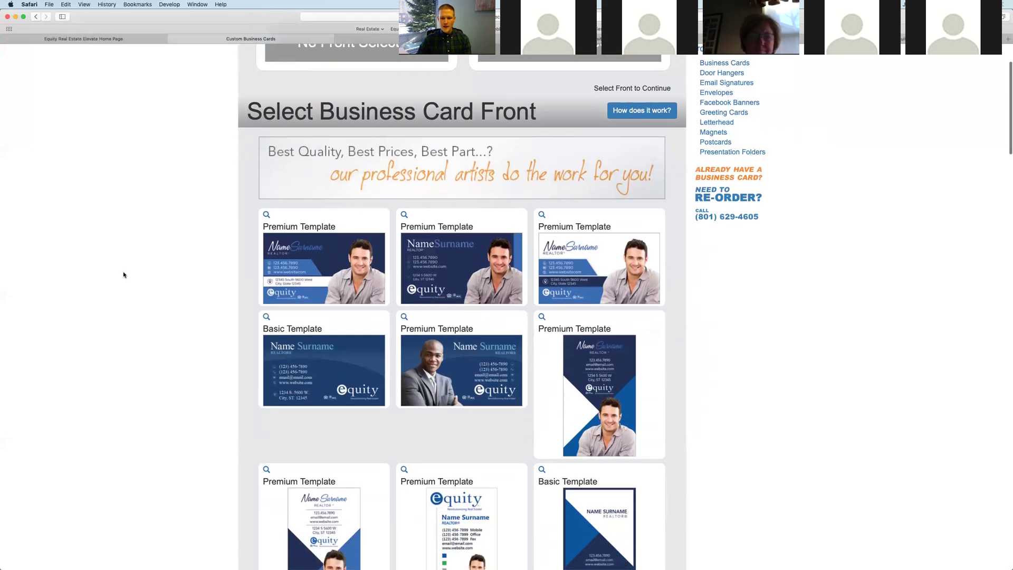
{"action": "scroll", "coordinate": [123, 275], "scroll_direction": "up", "scroll_amount": 3}
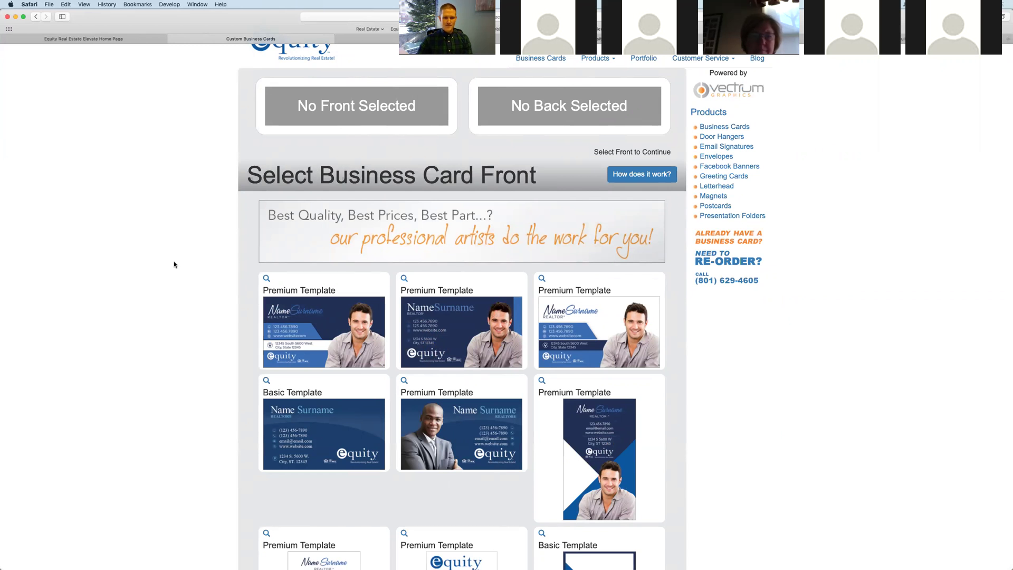
Choose the light Deluxe Template with the round e logo above Equity Real Estate as the business card front
{"action": "scroll", "coordinate": [175, 265], "scroll_direction": "down", "scroll_amount": 8}
{"action": "scroll", "coordinate": [174, 265], "scroll_direction": "down", "scroll_amount": 8}
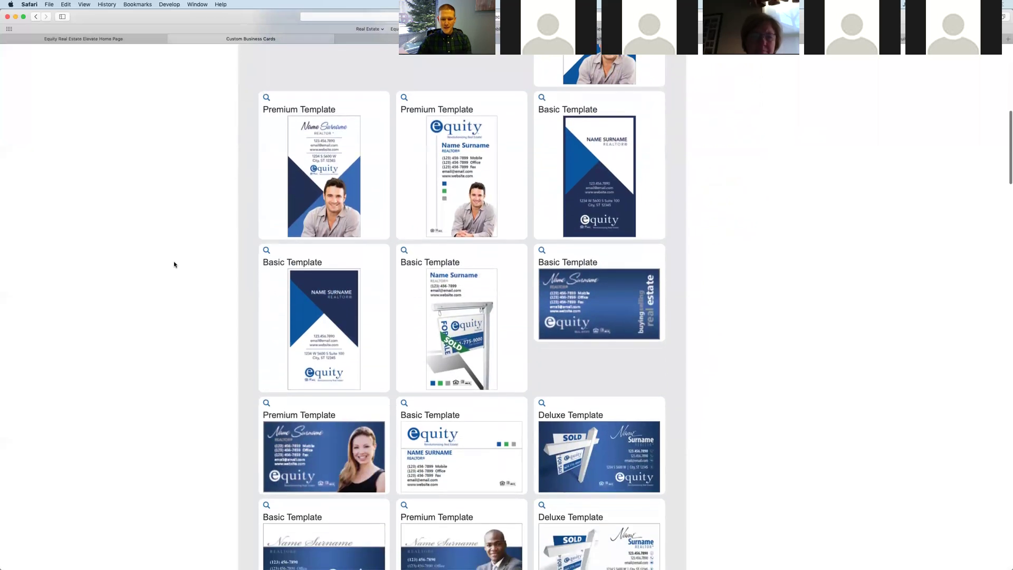
{"action": "scroll", "coordinate": [174, 265], "scroll_direction": "down", "scroll_amount": 7}
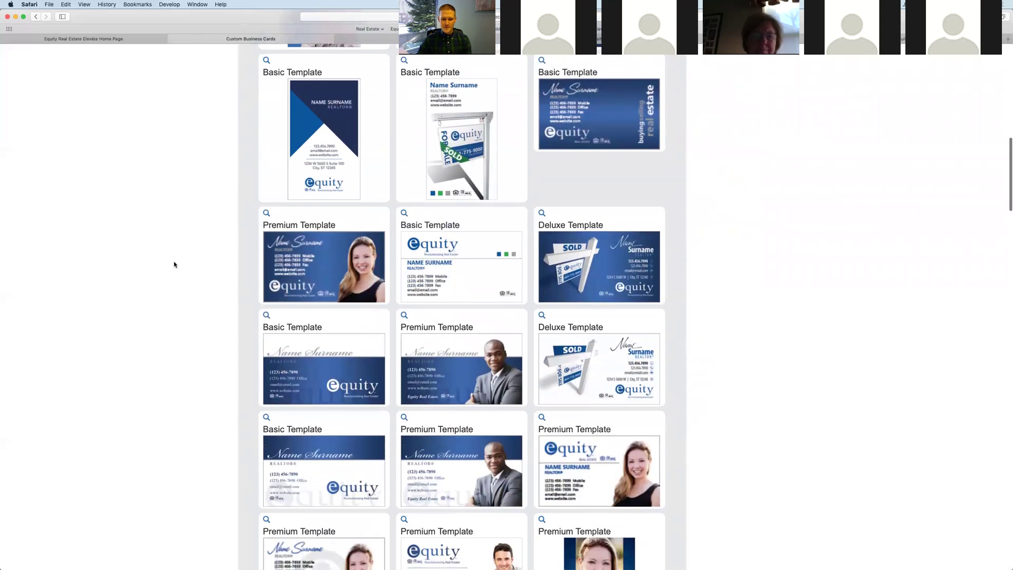
{"action": "scroll", "coordinate": [175, 265], "scroll_direction": "down", "scroll_amount": 7}
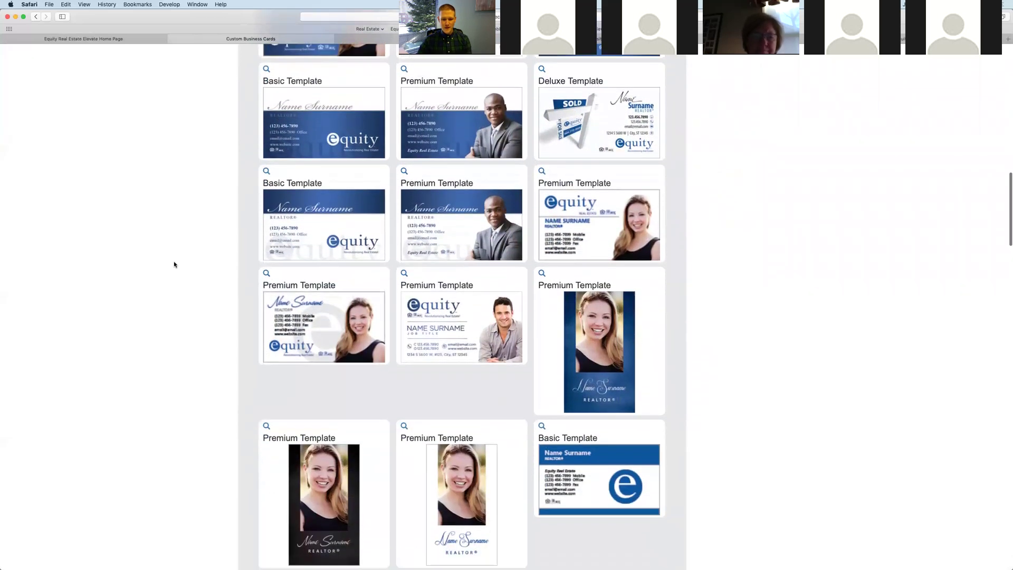
{"action": "scroll", "coordinate": [175, 264], "scroll_direction": "down", "scroll_amount": 6}
{"action": "scroll", "coordinate": [174, 265], "scroll_direction": "down", "scroll_amount": 5}
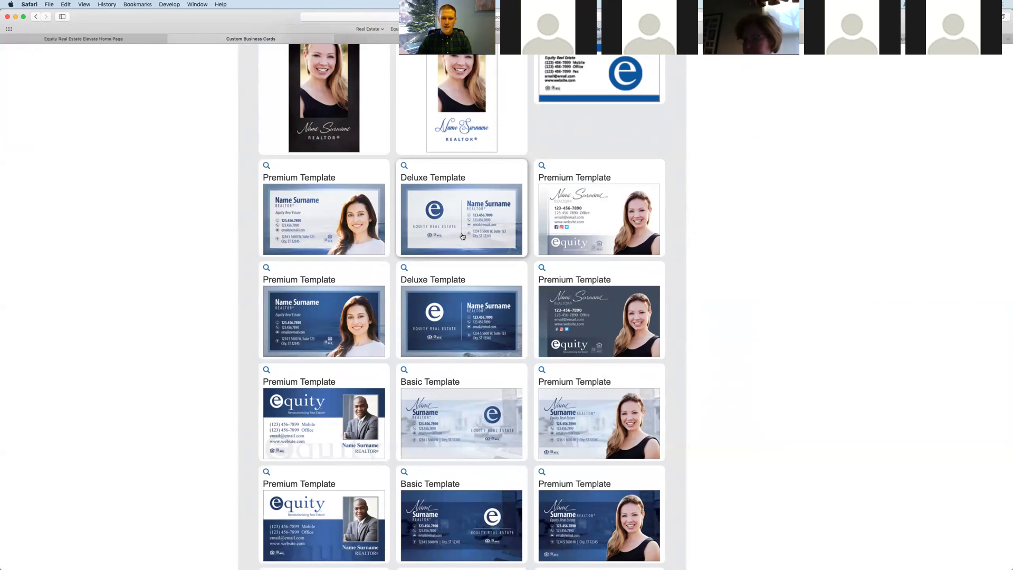
{"action": "scroll", "coordinate": [442, 250], "scroll_direction": "up", "scroll_amount": 5}
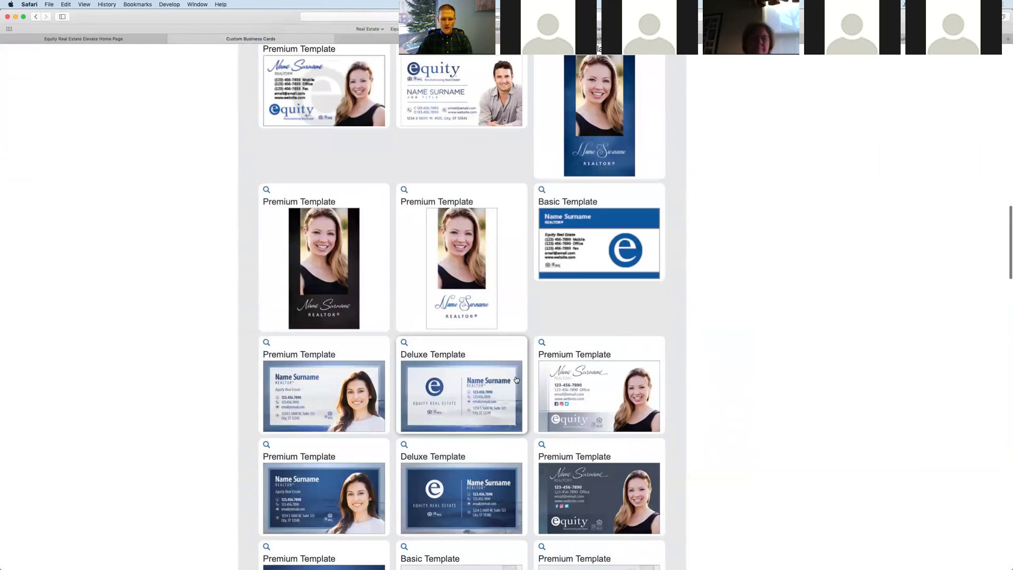
{"action": "scroll", "coordinate": [447, 339], "scroll_direction": "down", "scroll_amount": 2}
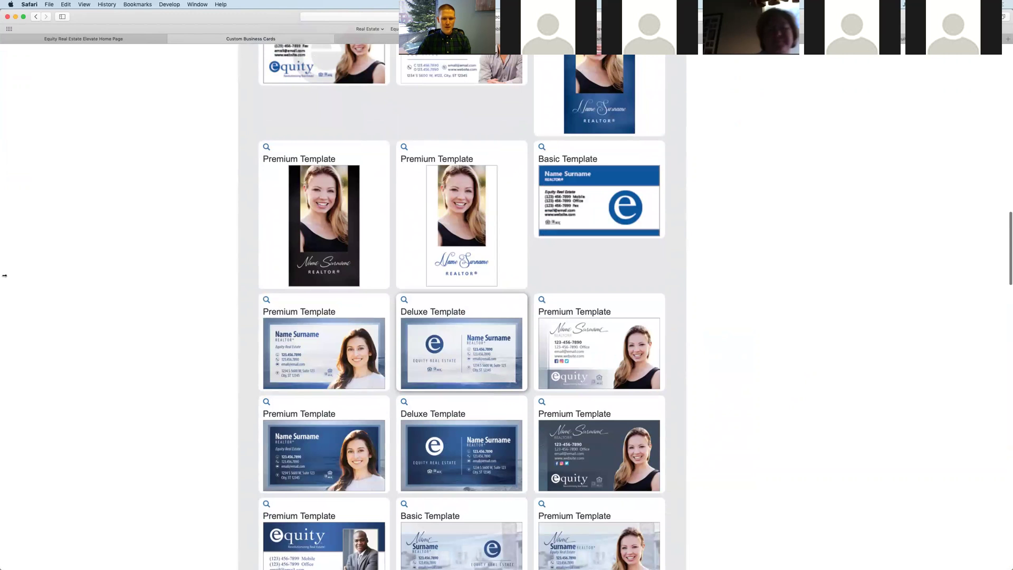
{"action": "scroll", "coordinate": [8, 274], "scroll_direction": "up", "scroll_amount": 10}
{"action": "scroll", "coordinate": [8, 274], "scroll_direction": "up", "scroll_amount": 3}
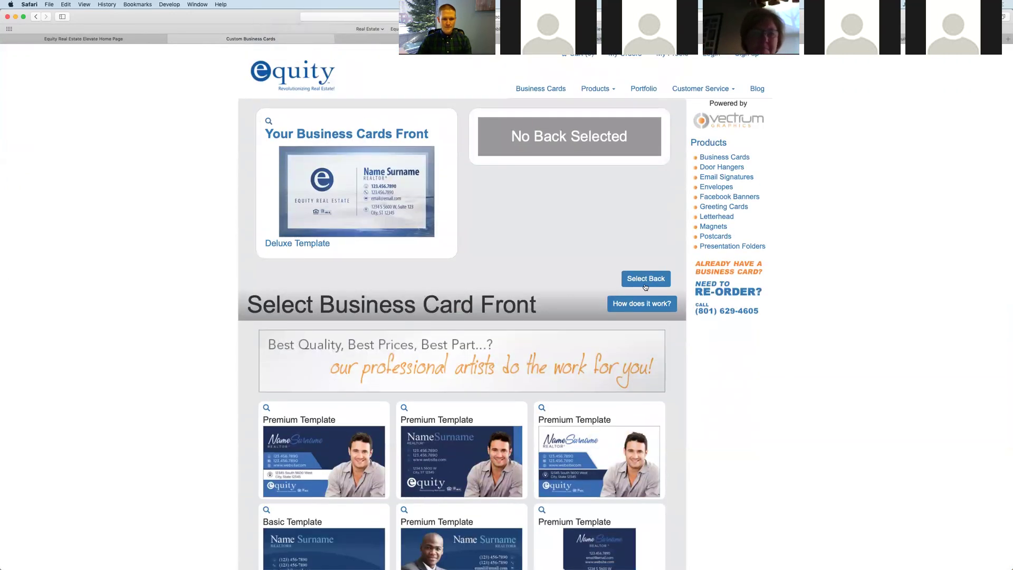
Choose the white Referrals design as the business card back
{"action": "left_click", "coordinate": [574, 152]}
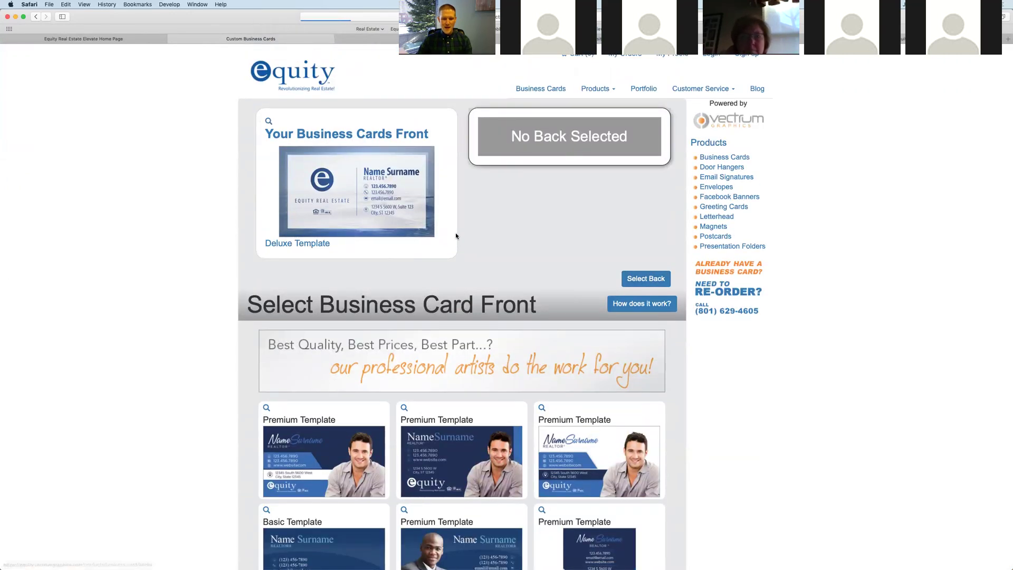
{"action": "scroll", "coordinate": [606, 450], "scroll_direction": "down", "scroll_amount": 5}
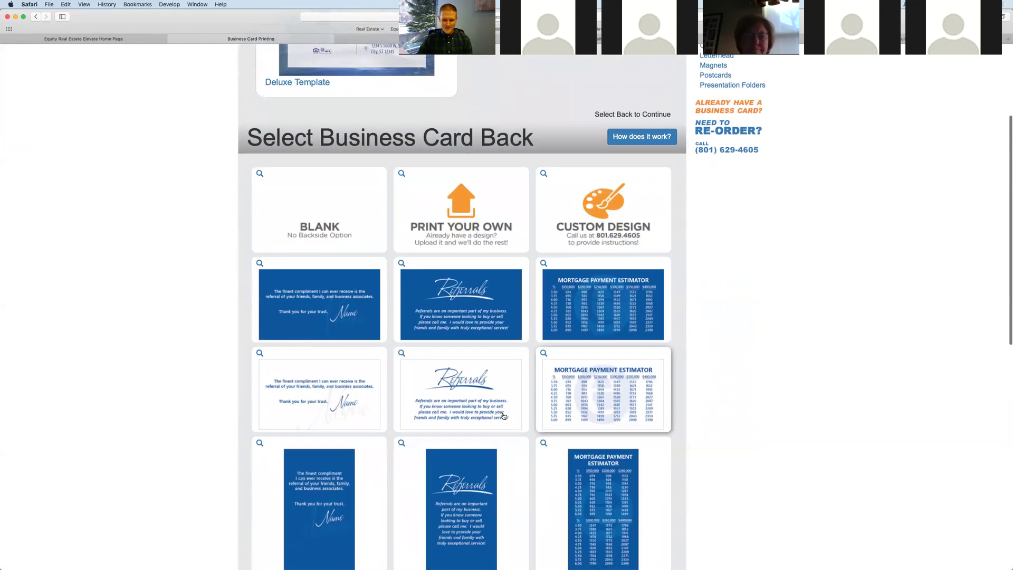
{"action": "left_click", "coordinate": [483, 409]}
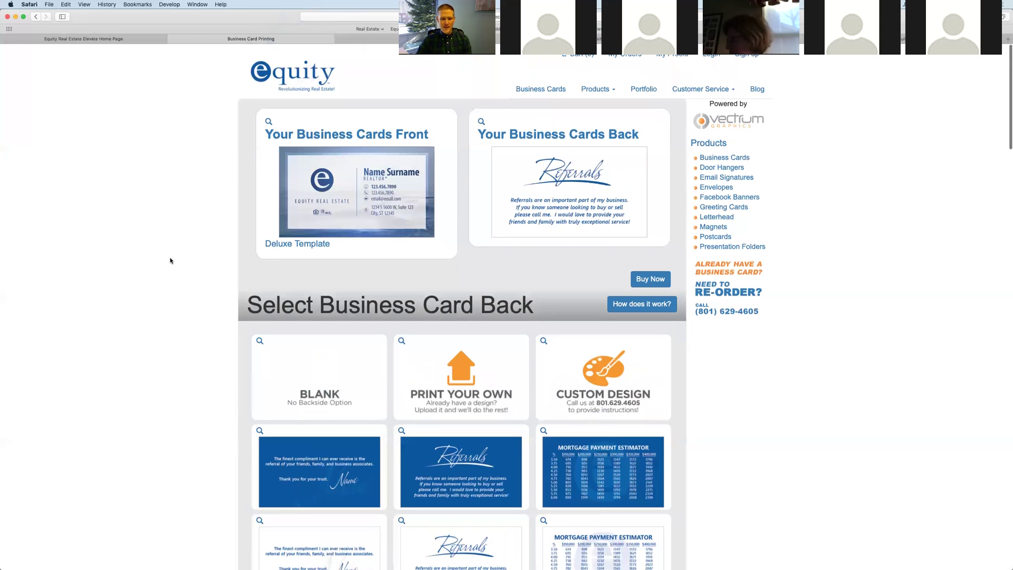
Leave the business card store and return to the Elevate home page
{"action": "left_click", "coordinate": [35, 19]}
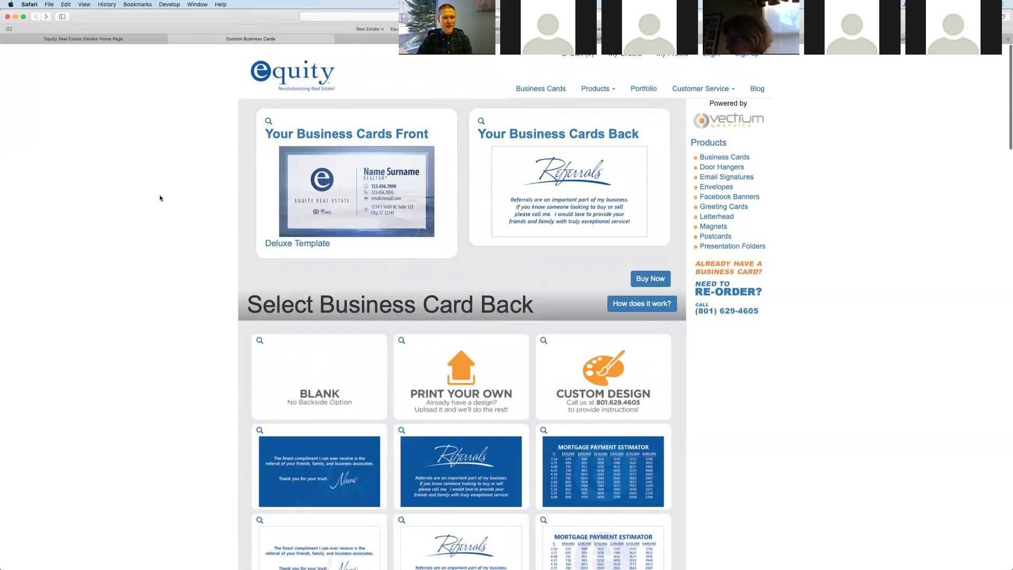
{"action": "left_click", "coordinate": [129, 40]}
{"action": "left_click", "coordinate": [173, 39]}
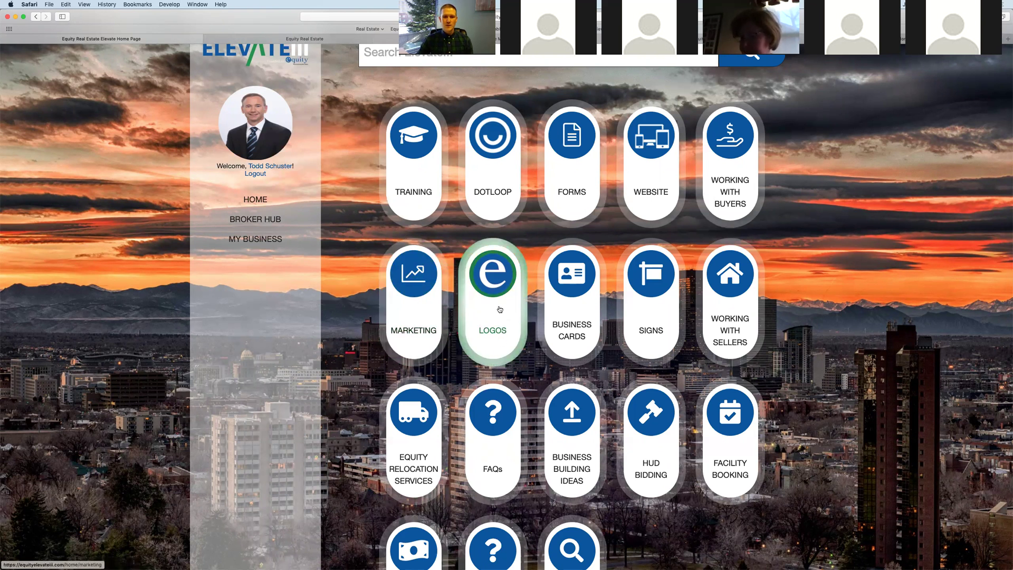
Open the Logos resource from the home page and review the usage notes and downloadable logo formats
{"action": "left_click", "coordinate": [438, 327]}
{"action": "scroll", "coordinate": [386, 150], "scroll_direction": "down", "scroll_amount": 3}
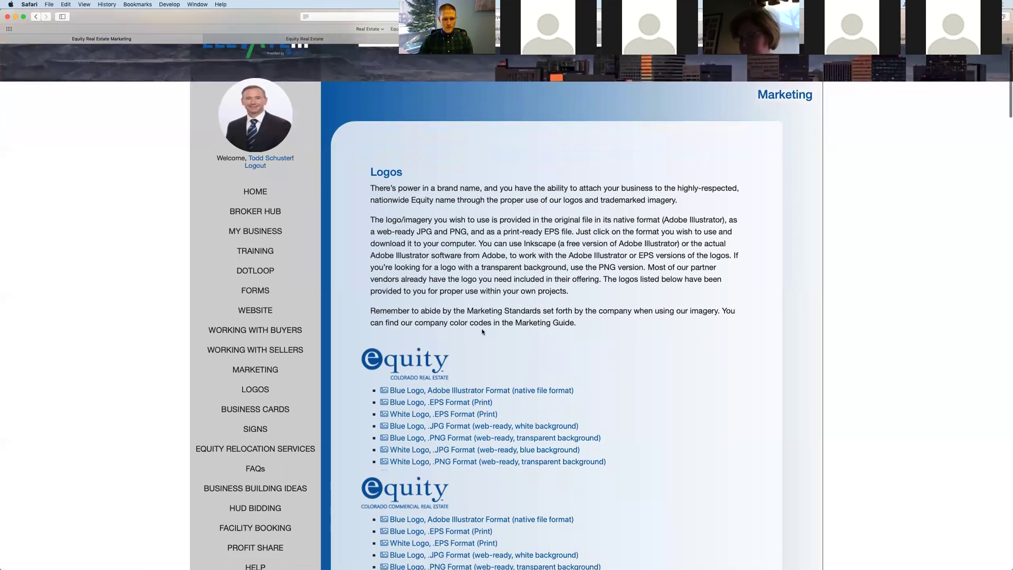
{"action": "scroll", "coordinate": [537, 236], "scroll_direction": "down", "scroll_amount": 3}
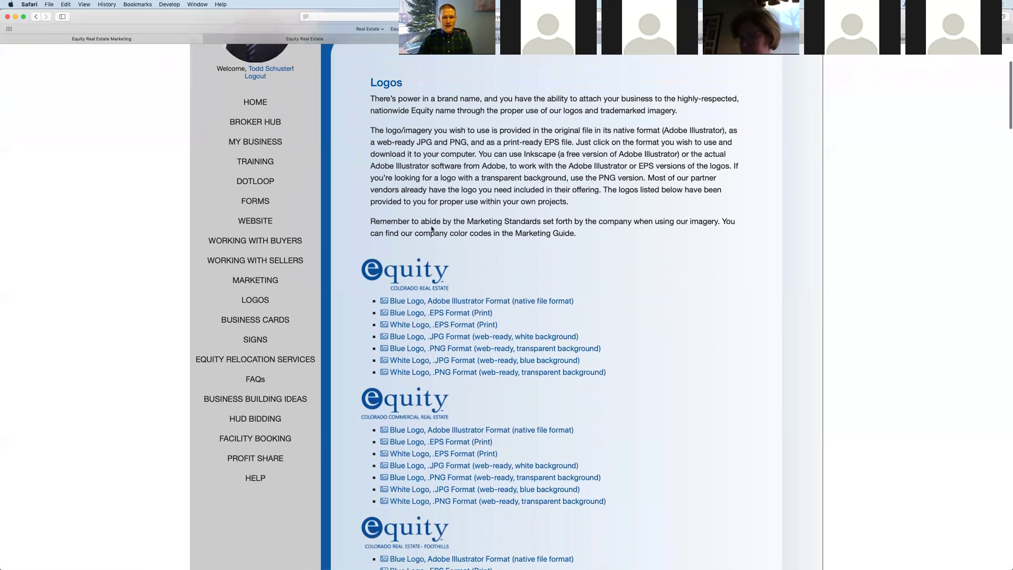
{"action": "scroll", "coordinate": [537, 236], "scroll_direction": "down", "scroll_amount": 2}
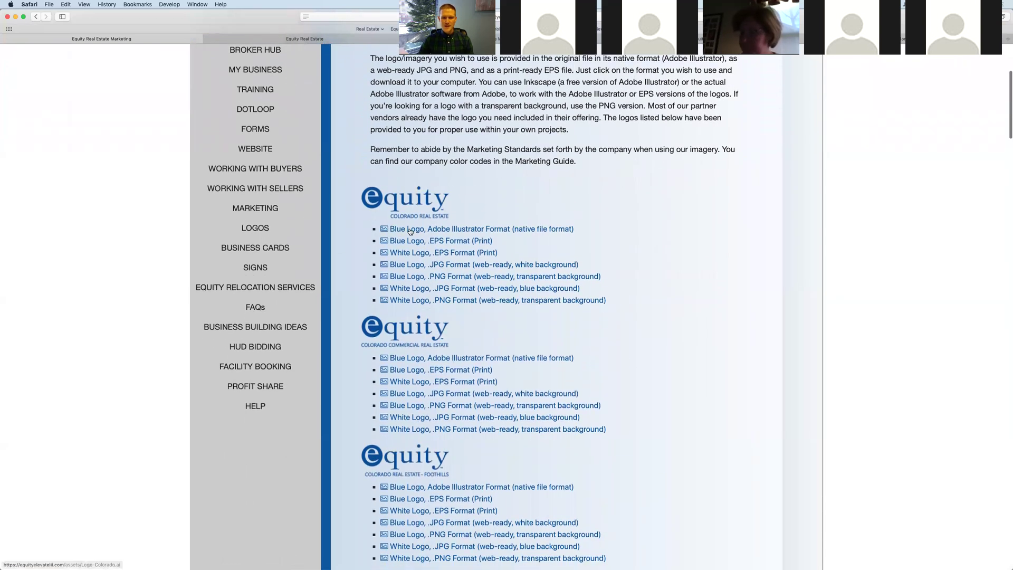
Open the Colorado Real Estate blue PNG logo, view its image saving options and return to the Marketing page
{"action": "left_click", "coordinate": [442, 276]}
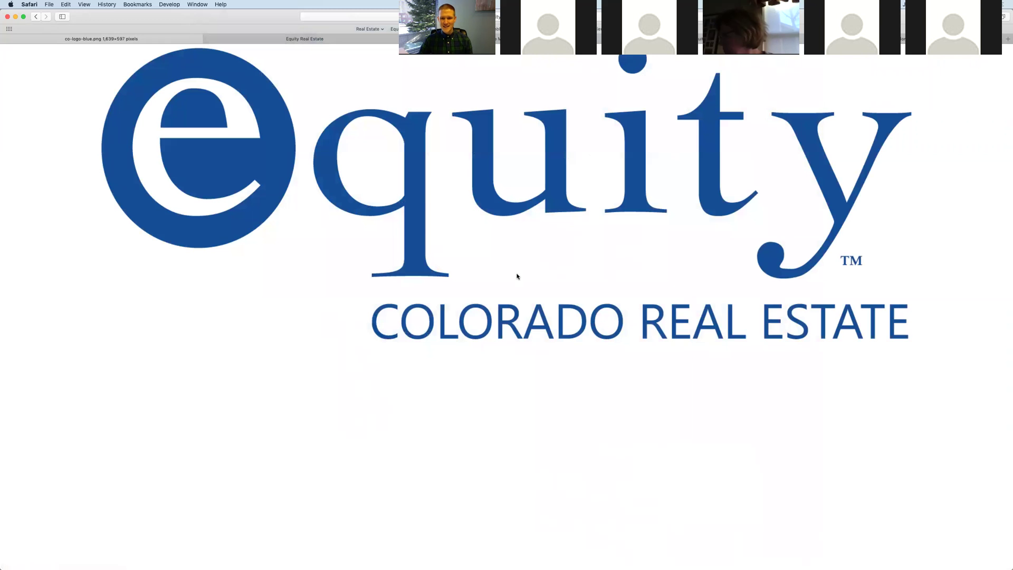
{"action": "right_click", "coordinate": [553, 197]}
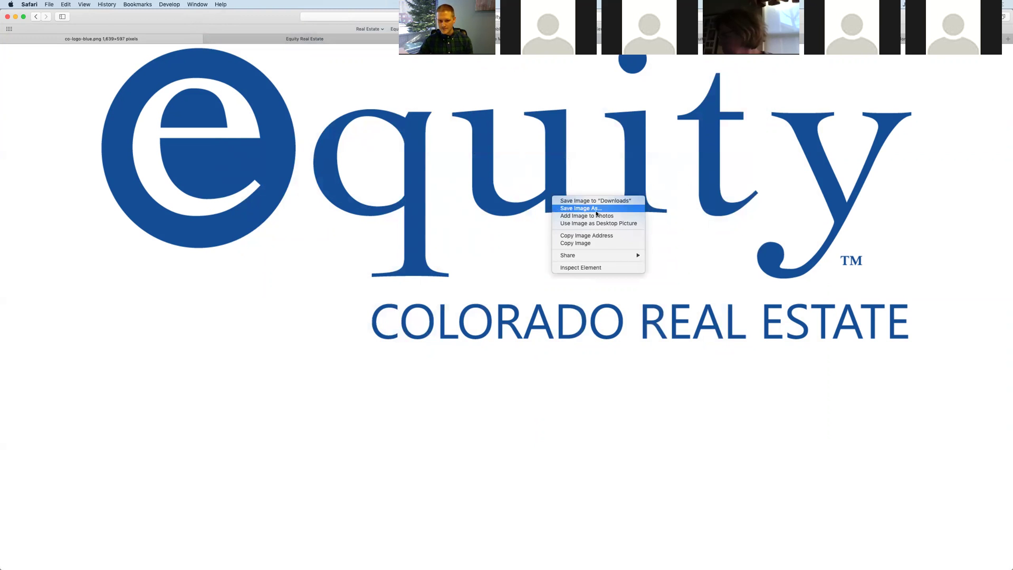
{"action": "left_click", "coordinate": [499, 421]}
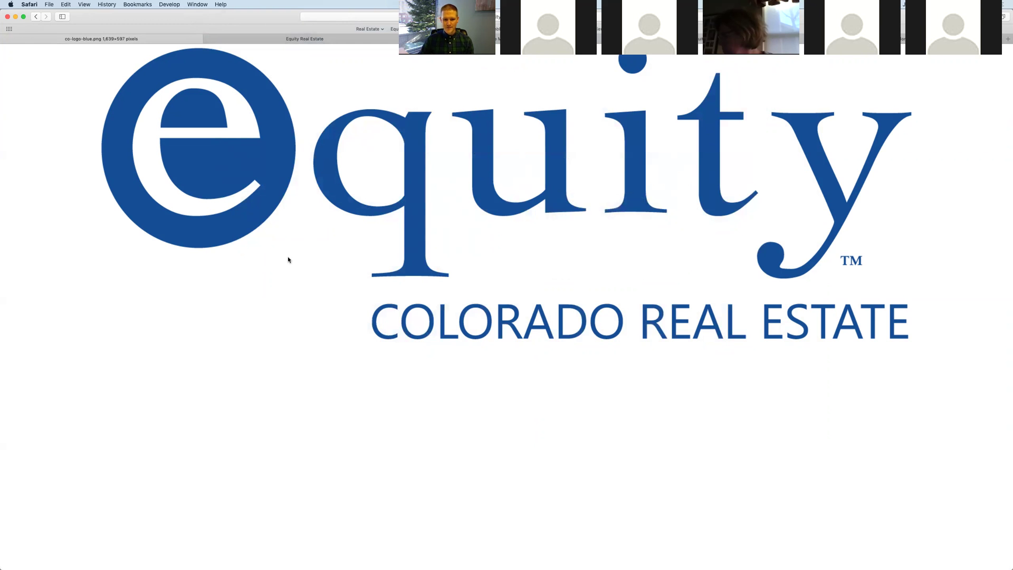
{"action": "left_click", "coordinate": [37, 19]}
Review the remaining regional logos and the Equity Name Badges section with its nicebadge ordering link and example badge
{"action": "scroll", "coordinate": [537, 326], "scroll_direction": "down", "scroll_amount": 5}
{"action": "scroll", "coordinate": [537, 326], "scroll_direction": "down", "scroll_amount": 8}
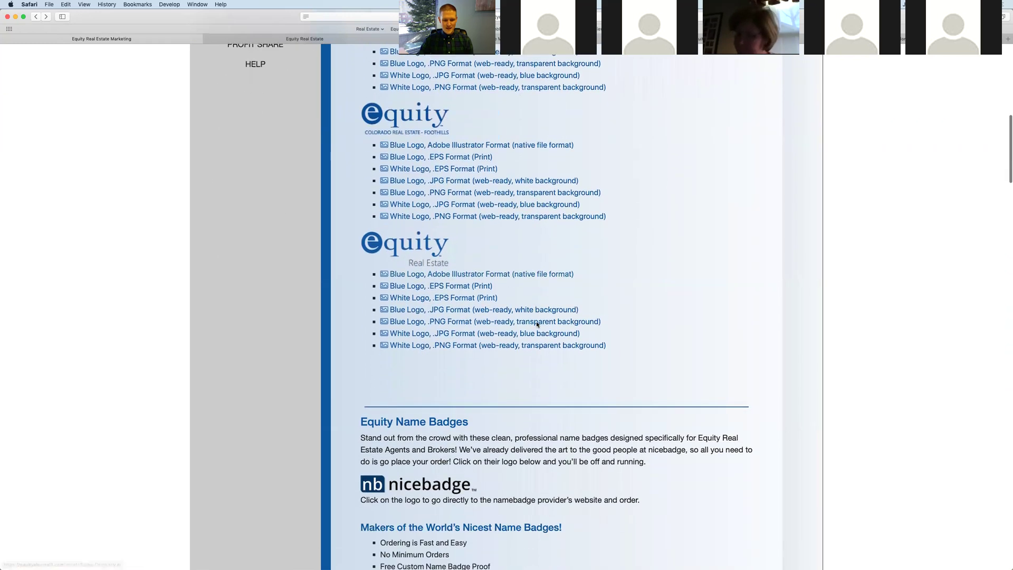
{"action": "scroll", "coordinate": [537, 321], "scroll_direction": "down", "scroll_amount": 2}
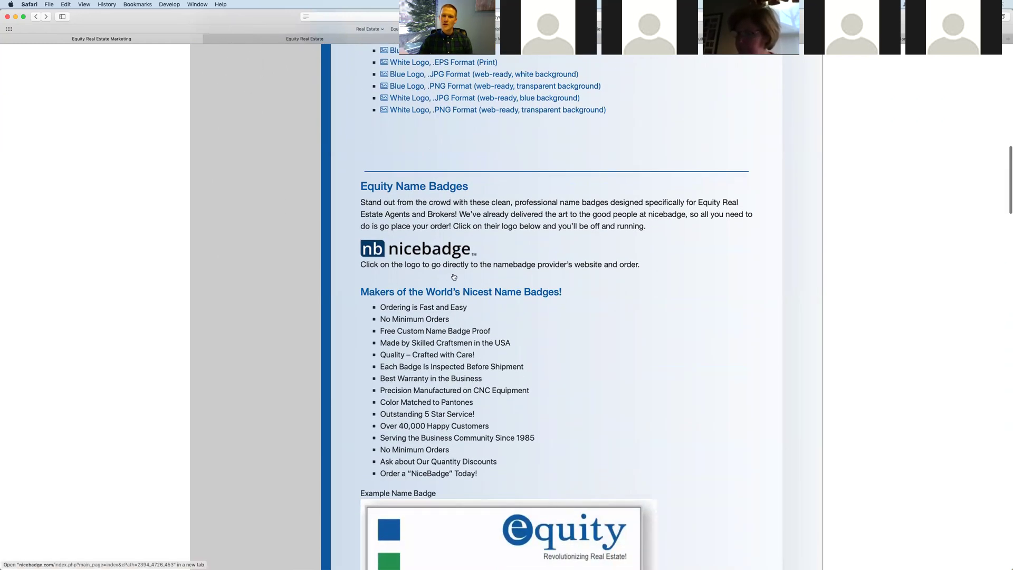
{"action": "scroll", "coordinate": [445, 252], "scroll_direction": "down", "scroll_amount": 1}
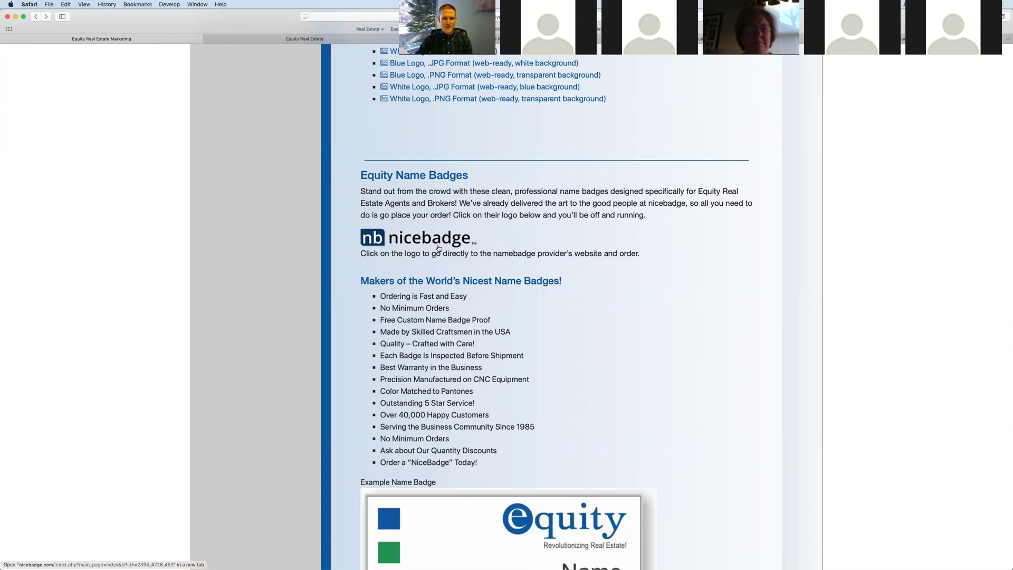
{"action": "scroll", "coordinate": [438, 248], "scroll_direction": "down", "scroll_amount": 10}
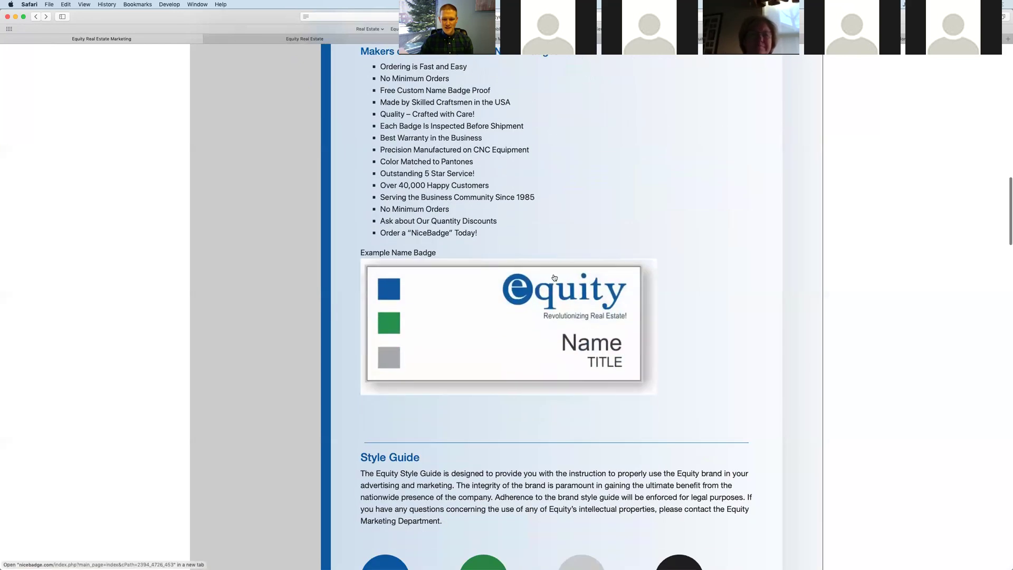
Review the Style Guide color codes, the Fonts section and the Logo Presentation rules on the Marketing page
{"action": "scroll", "coordinate": [492, 319], "scroll_direction": "down", "scroll_amount": 5}
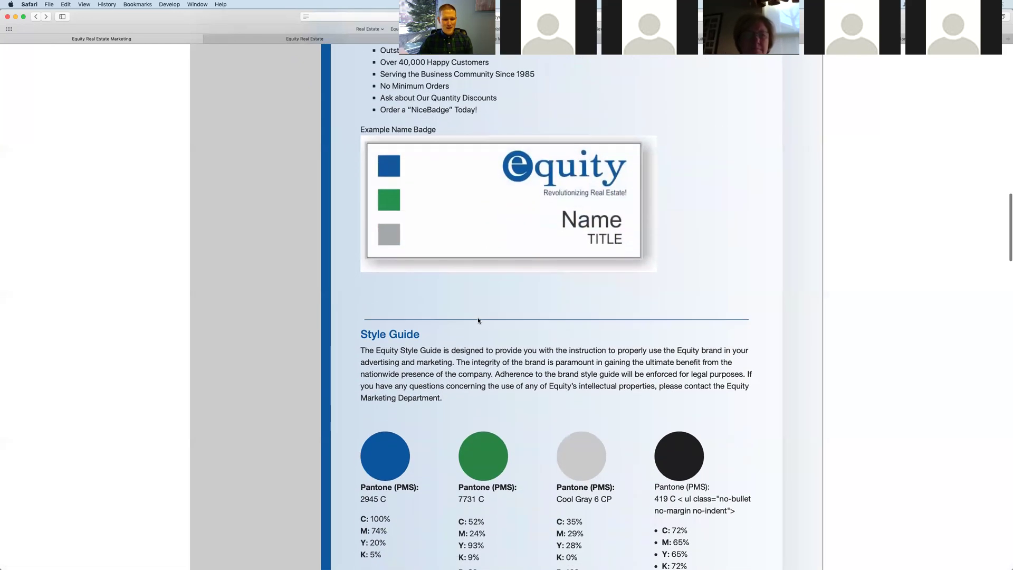
{"action": "scroll", "coordinate": [499, 315], "scroll_direction": "down", "scroll_amount": 4}
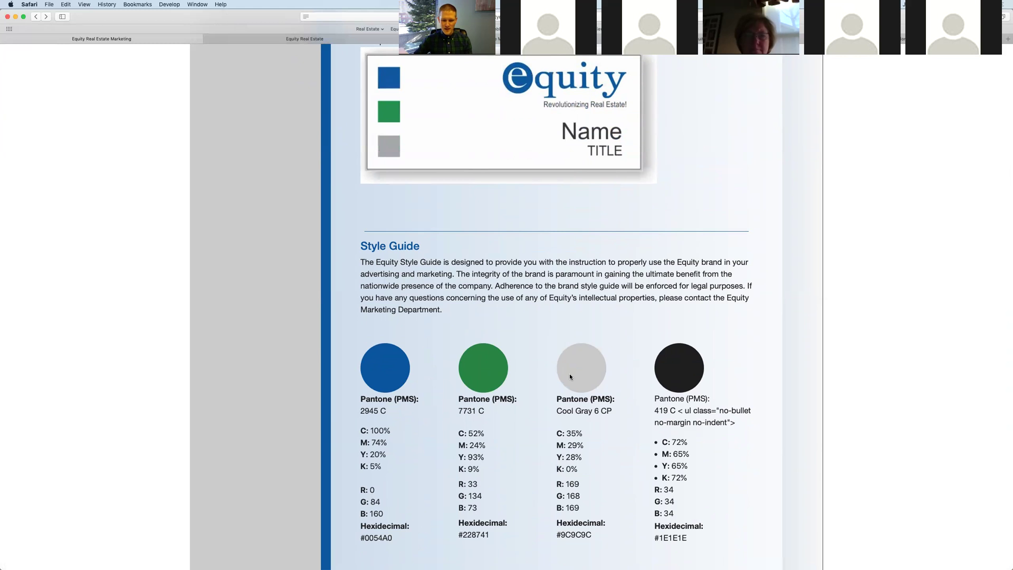
{"action": "scroll", "coordinate": [569, 373], "scroll_direction": "down", "scroll_amount": 8}
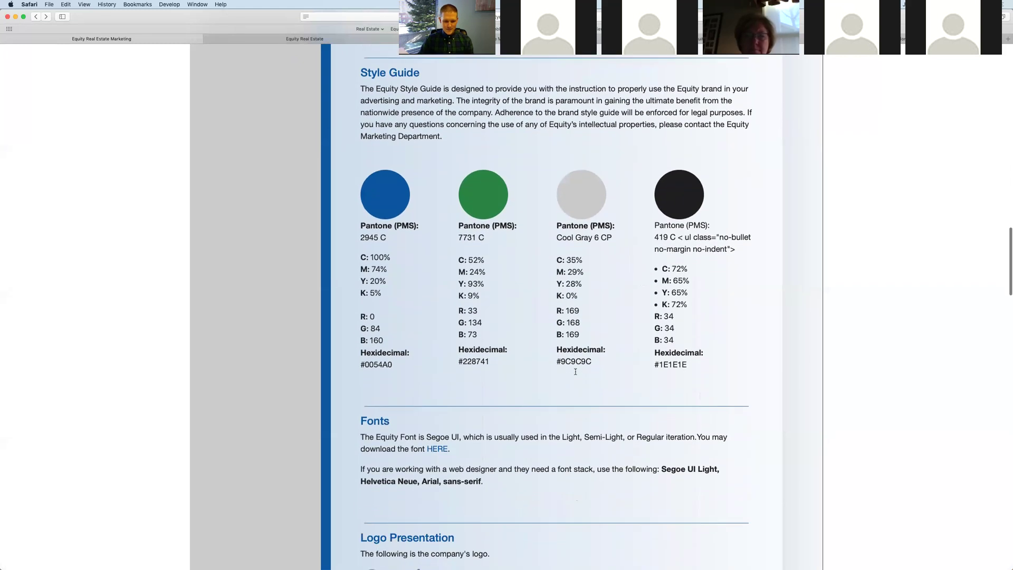
{"action": "scroll", "coordinate": [575, 371], "scroll_direction": "down", "scroll_amount": 4}
{"action": "scroll", "coordinate": [384, 338], "scroll_direction": "down", "scroll_amount": 7}
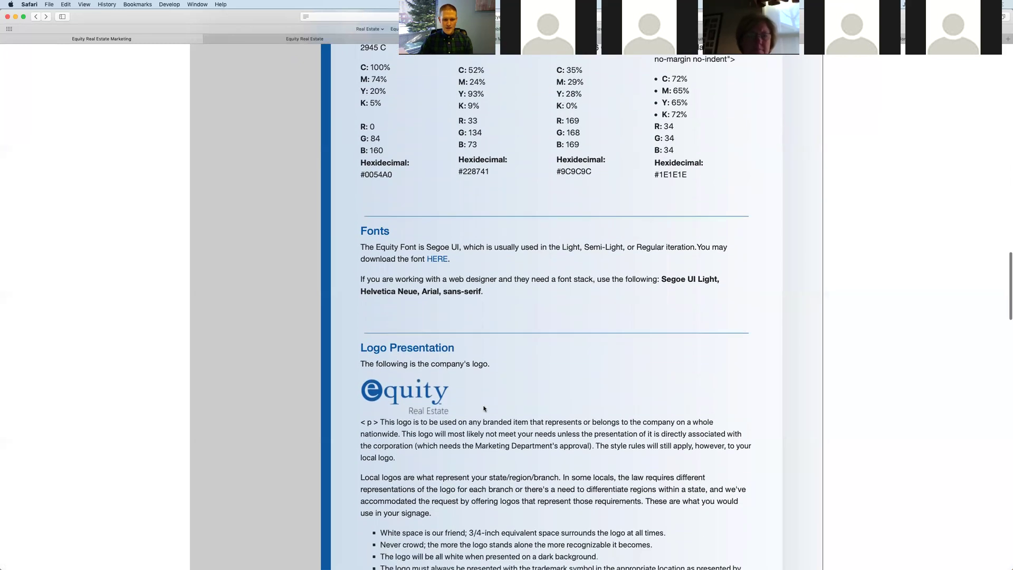
{"action": "scroll", "coordinate": [410, 324], "scroll_direction": "down", "scroll_amount": 2}
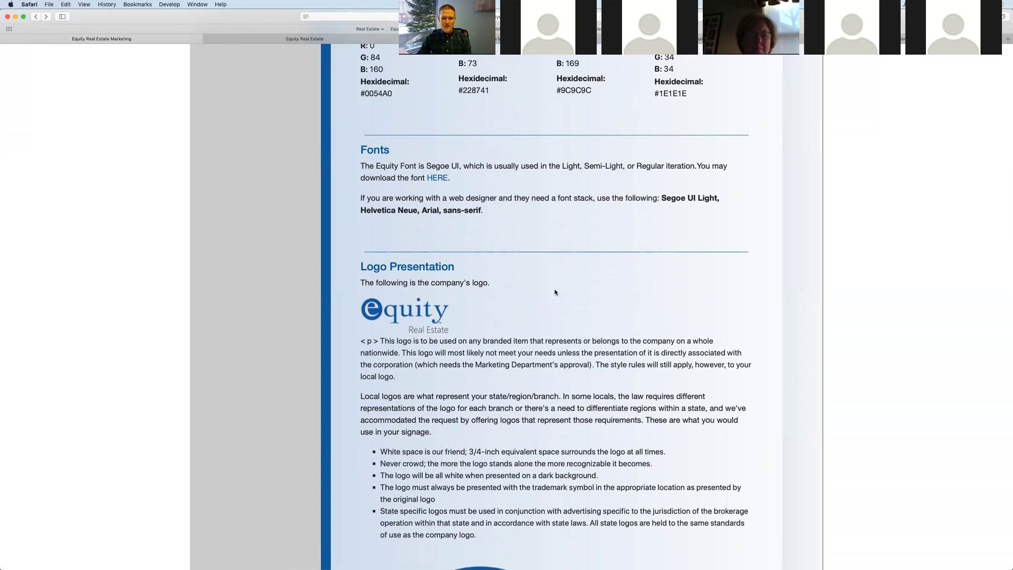
{"action": "scroll", "coordinate": [530, 296], "scroll_direction": "down", "scroll_amount": 5}
{"action": "scroll", "coordinate": [530, 301], "scroll_direction": "up", "scroll_amount": 3}
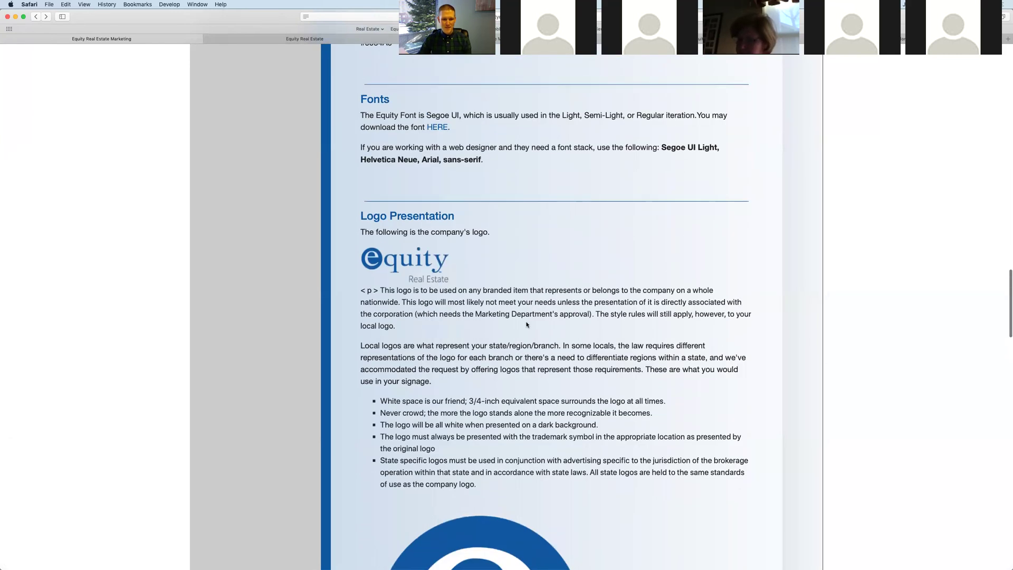
Go back over the Marketing page to its Logos introduction and return to the Elevate home page
{"action": "scroll", "coordinate": [527, 325], "scroll_direction": "up", "scroll_amount": 10}
{"action": "scroll", "coordinate": [529, 323], "scroll_direction": "up", "scroll_amount": 15}
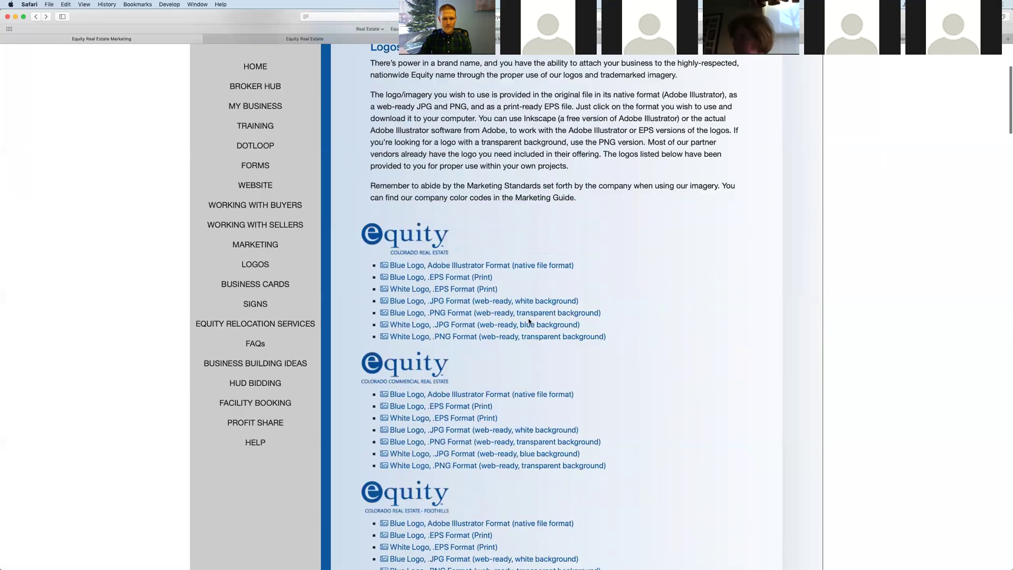
{"action": "scroll", "coordinate": [529, 321], "scroll_direction": "up", "scroll_amount": 4}
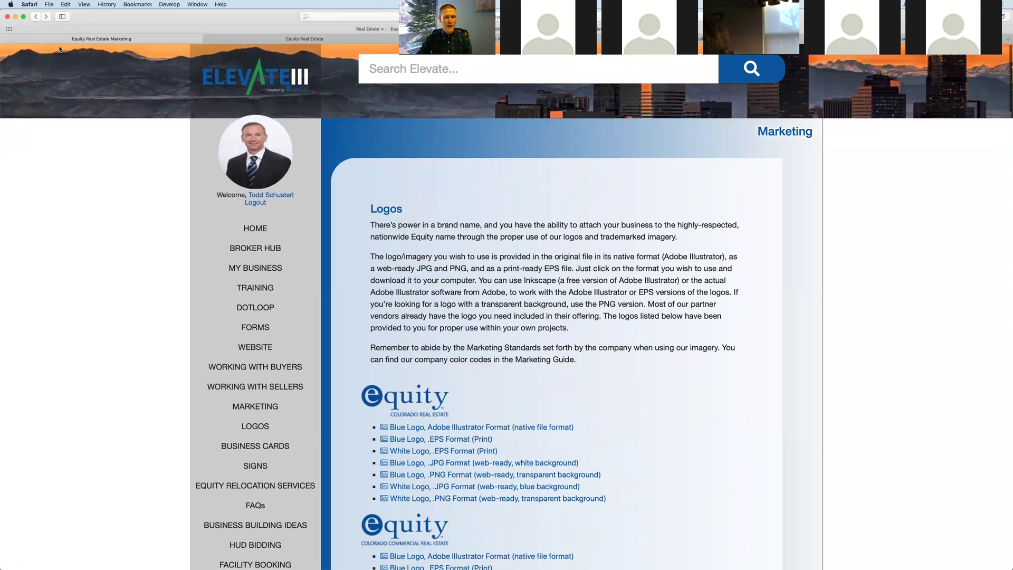
{"action": "left_click", "coordinate": [36, 17]}
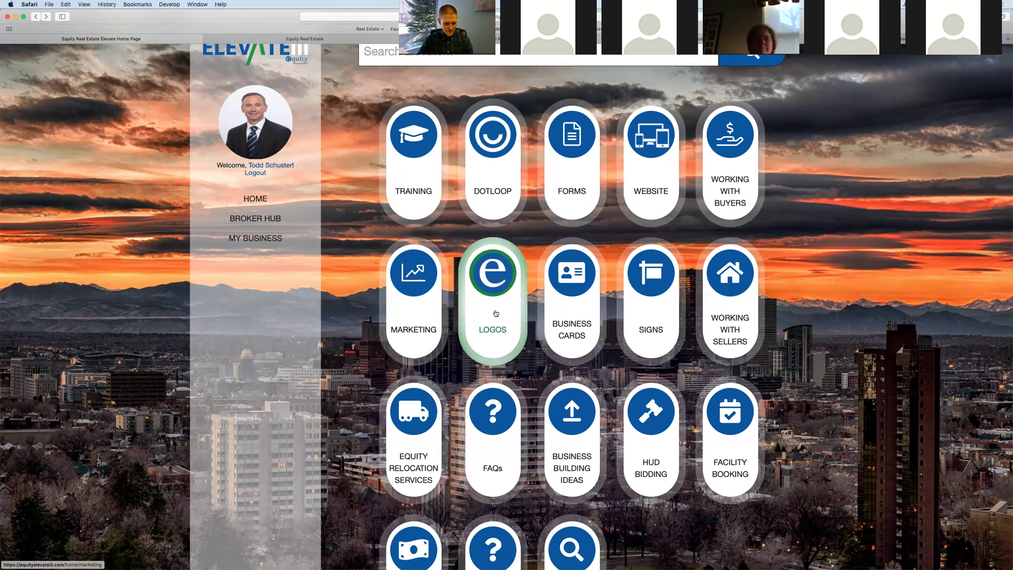
Open Facility Booking from the home page and review the booking instructions and the Equity Colorado location
{"action": "scroll", "coordinate": [501, 313], "scroll_direction": "down", "scroll_amount": 3}
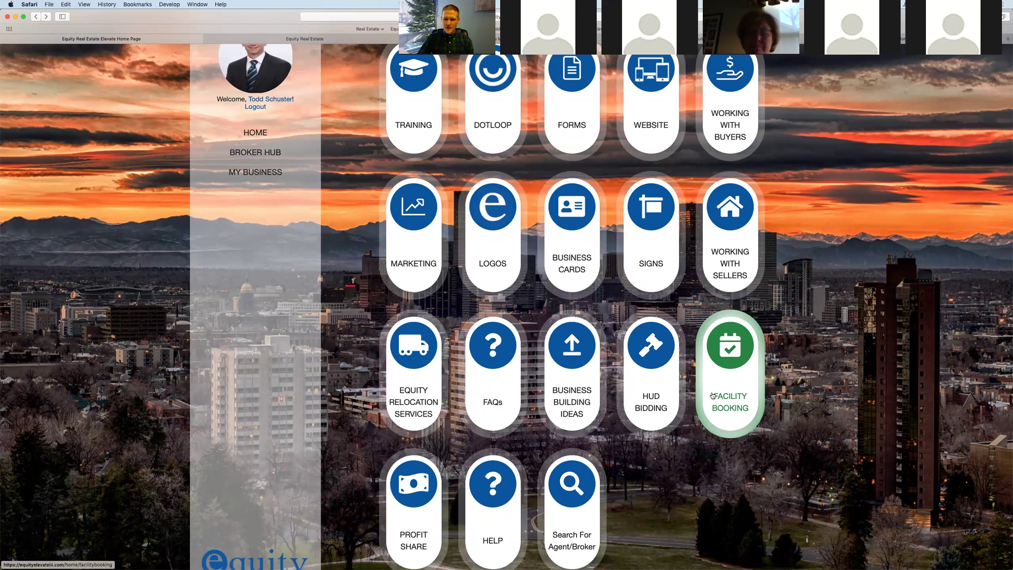
{"action": "left_click", "coordinate": [729, 400]}
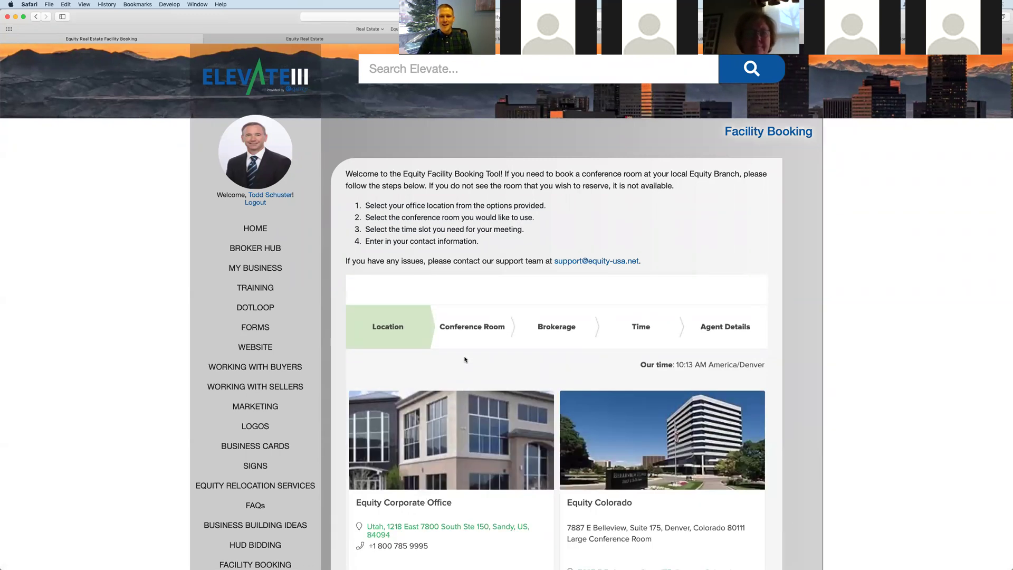
{"action": "scroll", "coordinate": [477, 361], "scroll_direction": "down", "scroll_amount": 5}
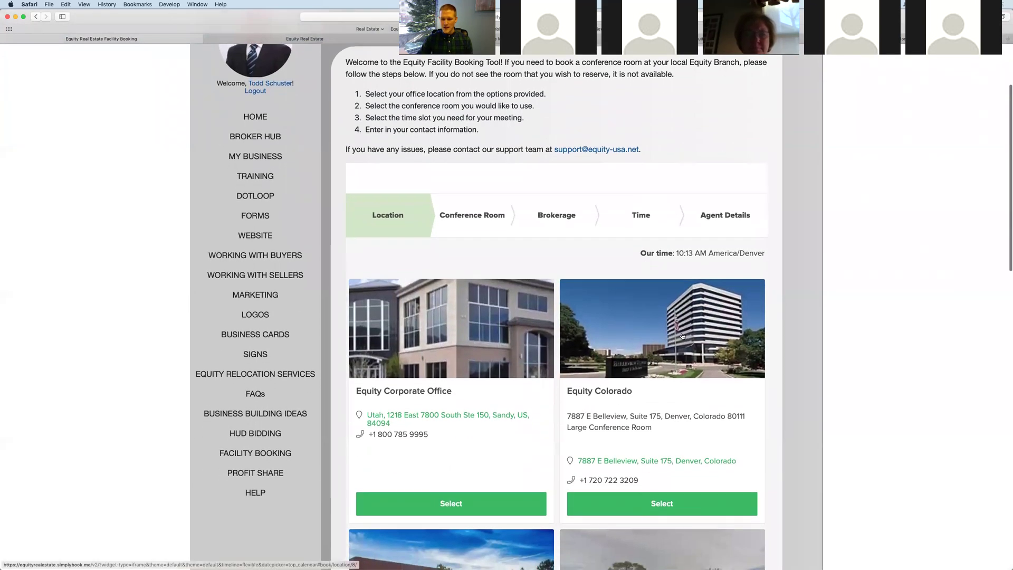
{"action": "scroll", "coordinate": [690, 339], "scroll_direction": "down", "scroll_amount": 2}
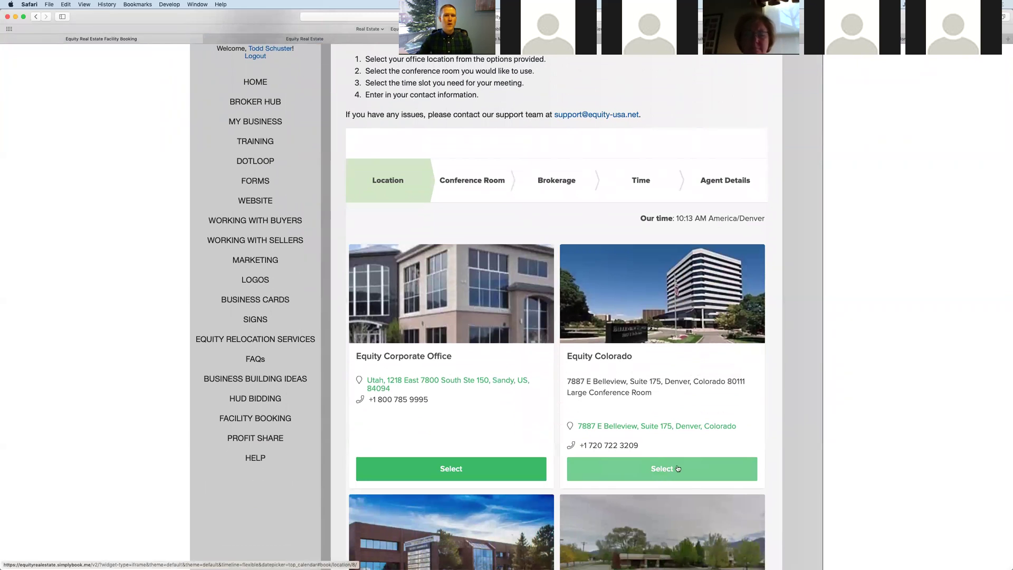
Choose Equity Colorado as the booking location, review its conference room time slots for 01.21.2019, and return to the home page
{"action": "left_click", "coordinate": [678, 468]}
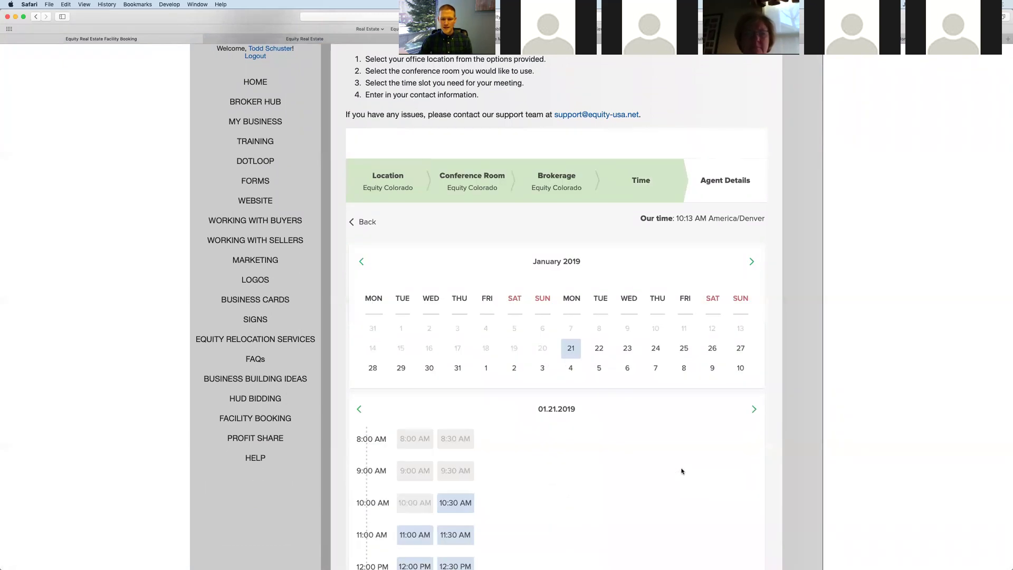
{"action": "scroll", "coordinate": [682, 472], "scroll_direction": "down", "scroll_amount": 3}
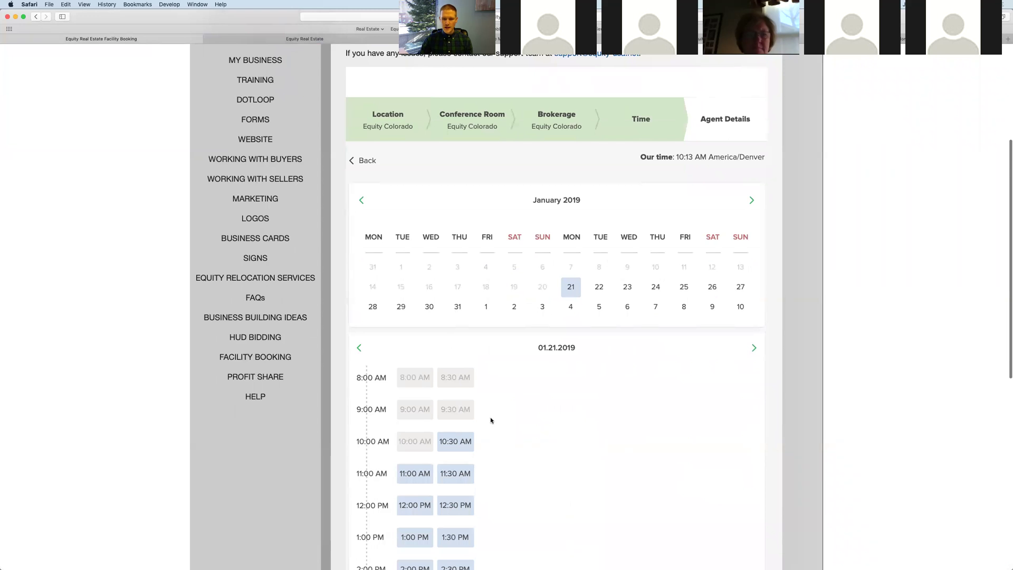
{"action": "scroll", "coordinate": [491, 420], "scroll_direction": "down", "scroll_amount": 9}
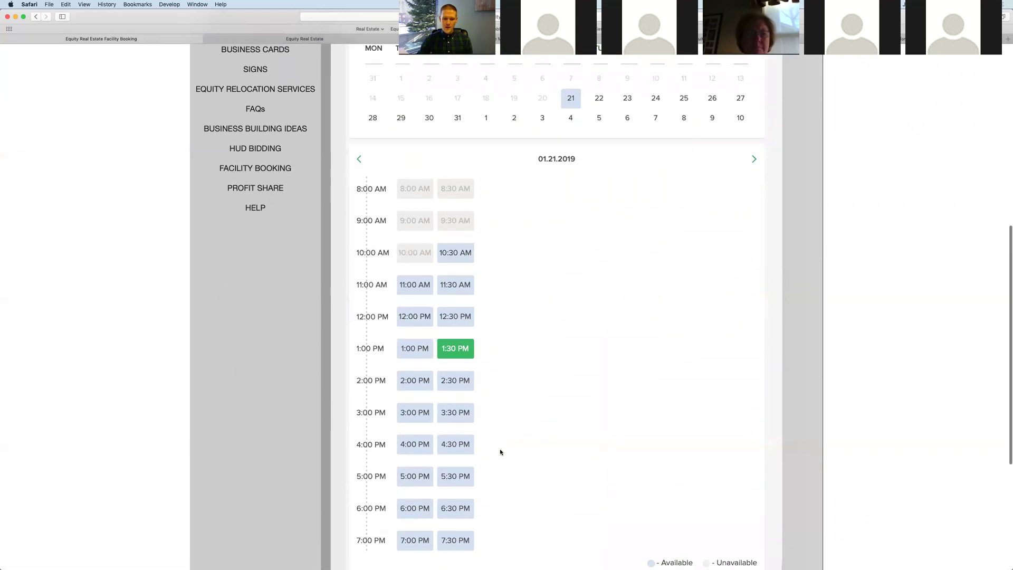
{"action": "scroll", "coordinate": [500, 452], "scroll_direction": "down", "scroll_amount": 3}
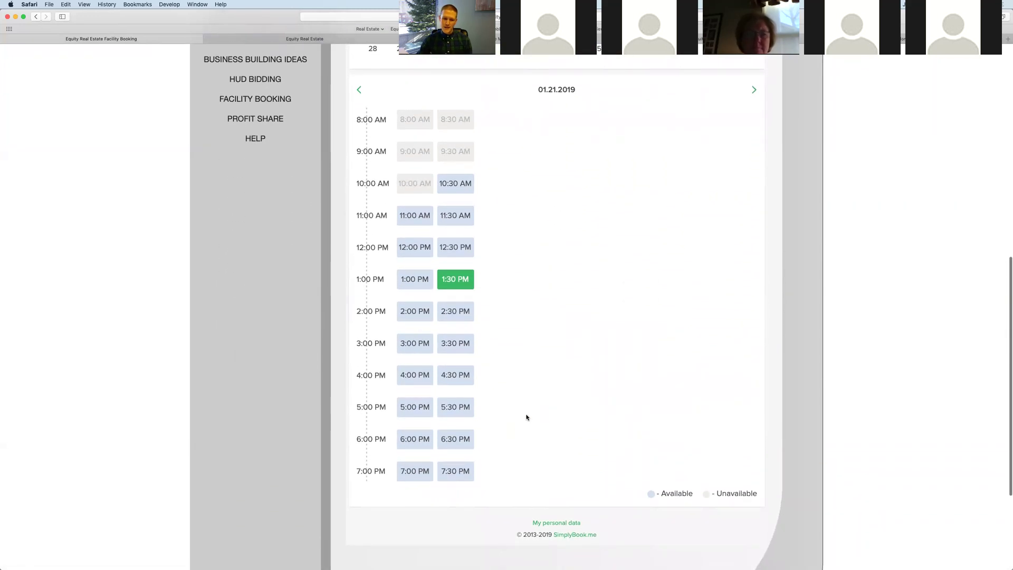
{"action": "scroll", "coordinate": [527, 414], "scroll_direction": "up", "scroll_amount": 4}
{"action": "scroll", "coordinate": [531, 412], "scroll_direction": "up", "scroll_amount": 10}
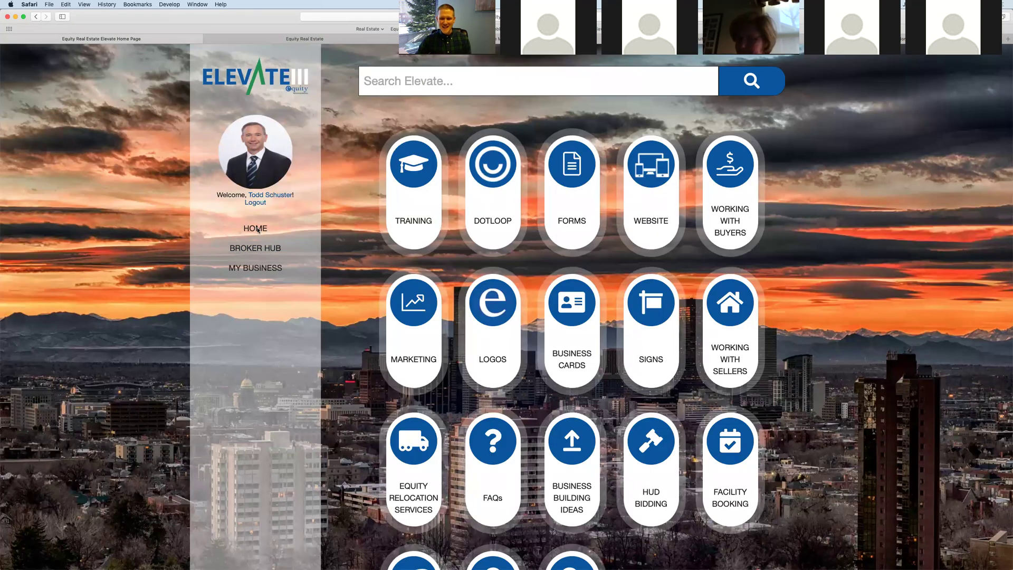
Look over the home page resources, open Forms and review its form categories and dotloop section
{"action": "scroll", "coordinate": [602, 204], "scroll_direction": "down", "scroll_amount": 1}
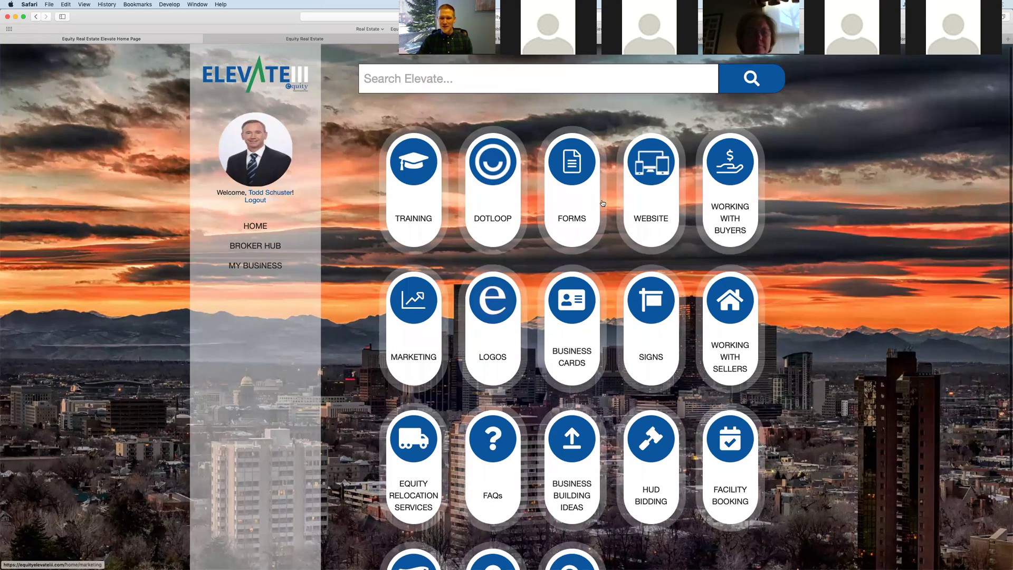
{"action": "scroll", "coordinate": [602, 203], "scroll_direction": "down", "scroll_amount": 2}
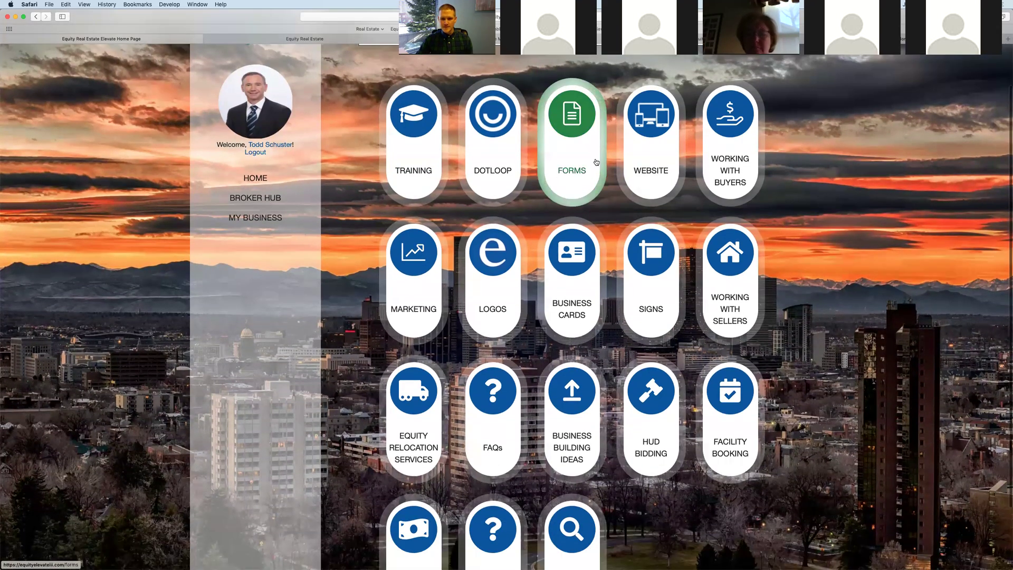
{"action": "scroll", "coordinate": [565, 190], "scroll_direction": "up", "scroll_amount": 1}
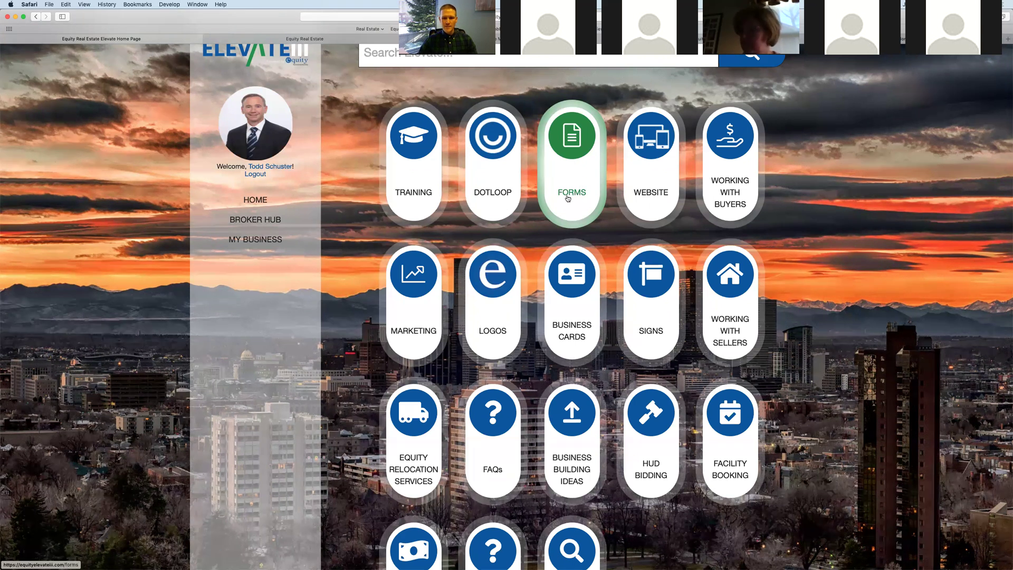
{"action": "left_click", "coordinate": [575, 197]}
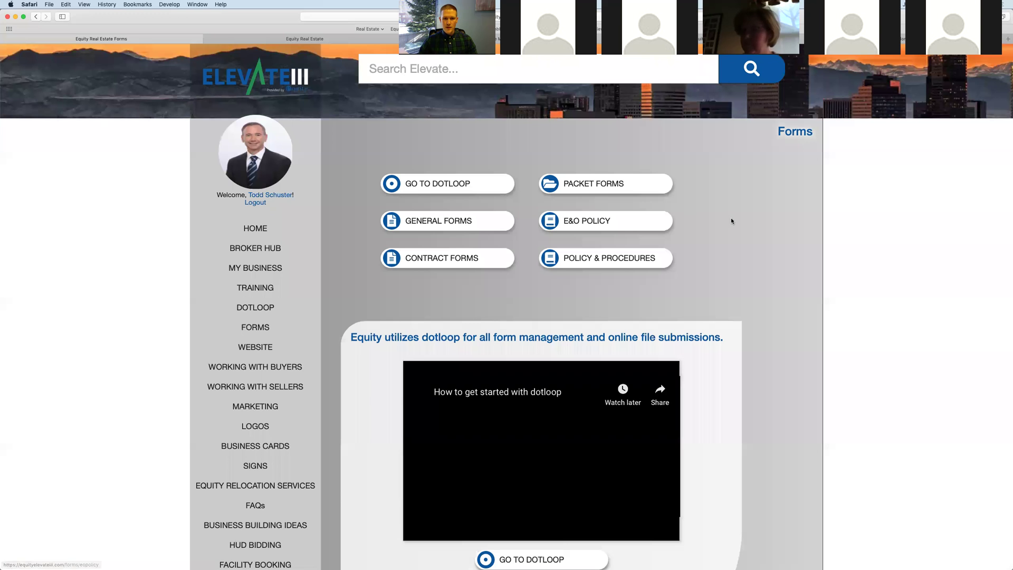
{"action": "scroll", "coordinate": [733, 222], "scroll_direction": "down", "scroll_amount": 3}
{"action": "scroll", "coordinate": [734, 217], "scroll_direction": "up", "scroll_amount": 3}
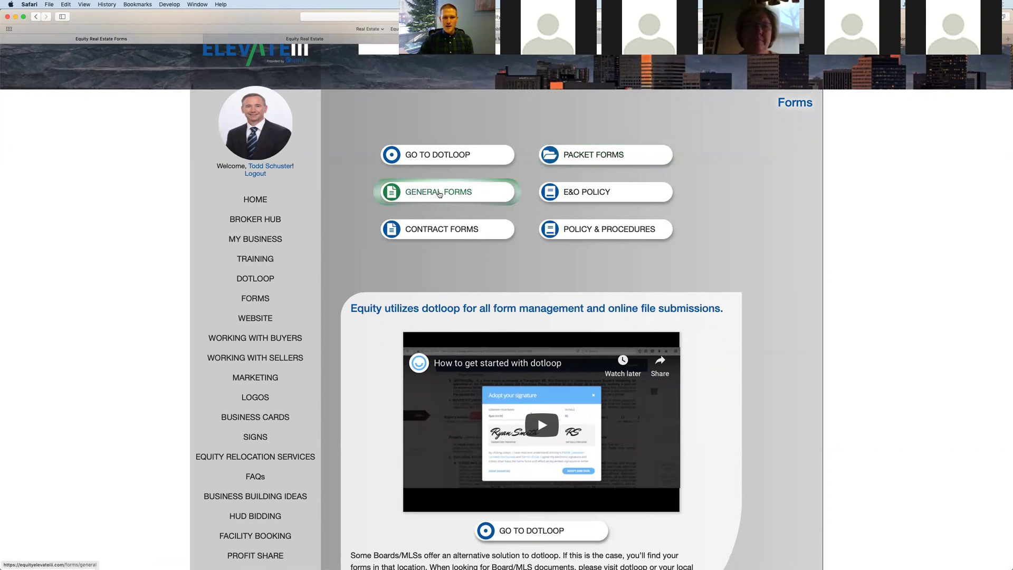
Open General Forms and review the list of downloadable Equity PDF forms
{"action": "left_click", "coordinate": [440, 194]}
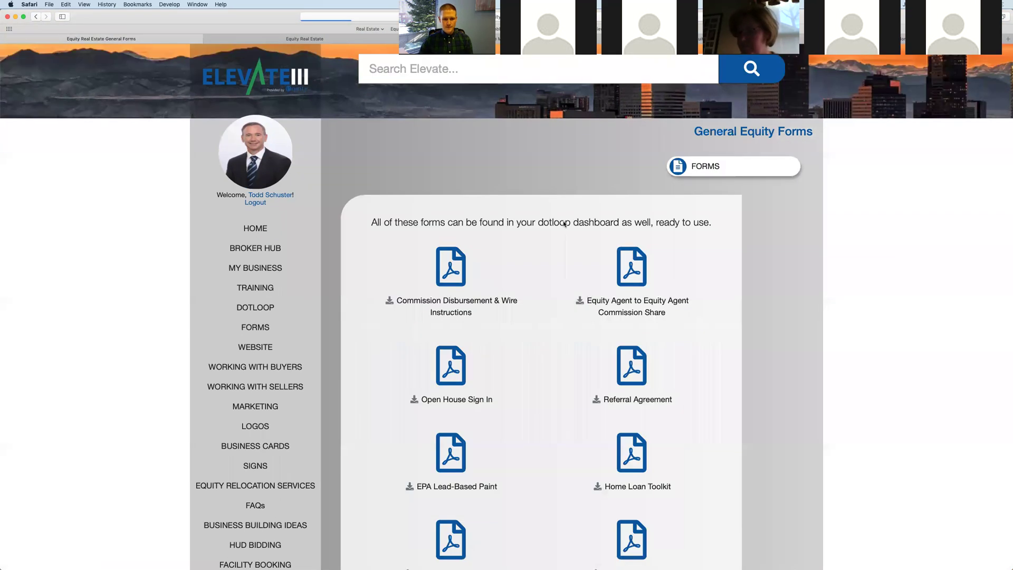
{"action": "scroll", "coordinate": [563, 221], "scroll_direction": "down", "scroll_amount": 5}
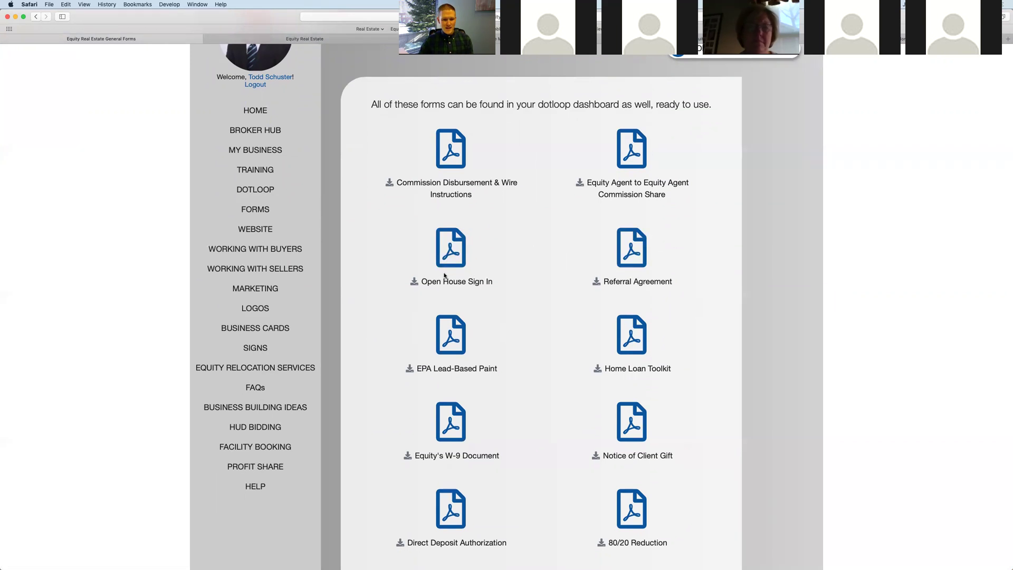
{"action": "scroll", "coordinate": [445, 275], "scroll_direction": "down", "scroll_amount": 2}
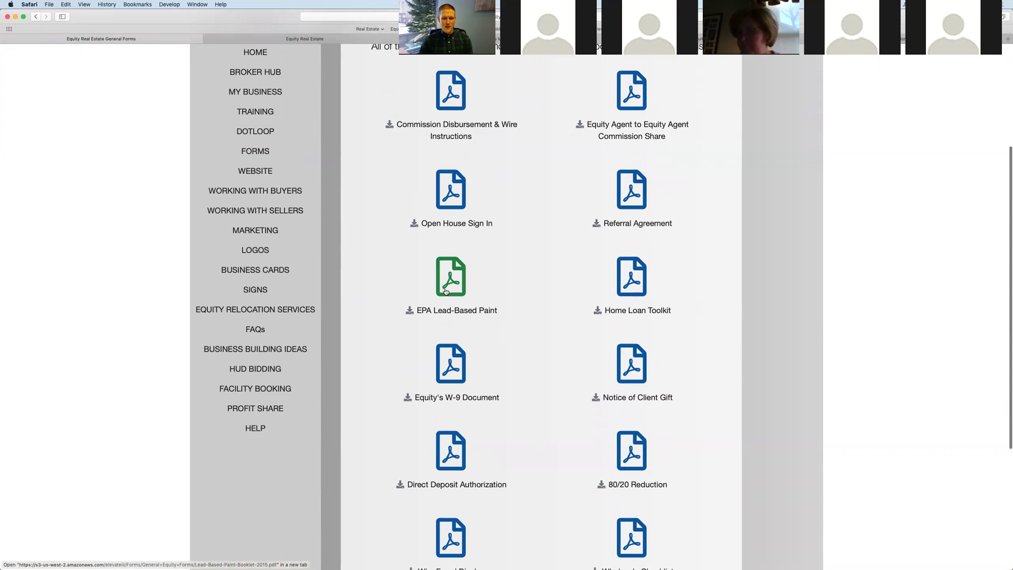
Open the EPA Lead-Based Paint booklet and read through its cover and the page on homes built before 1978
{"action": "left_click", "coordinate": [447, 283]}
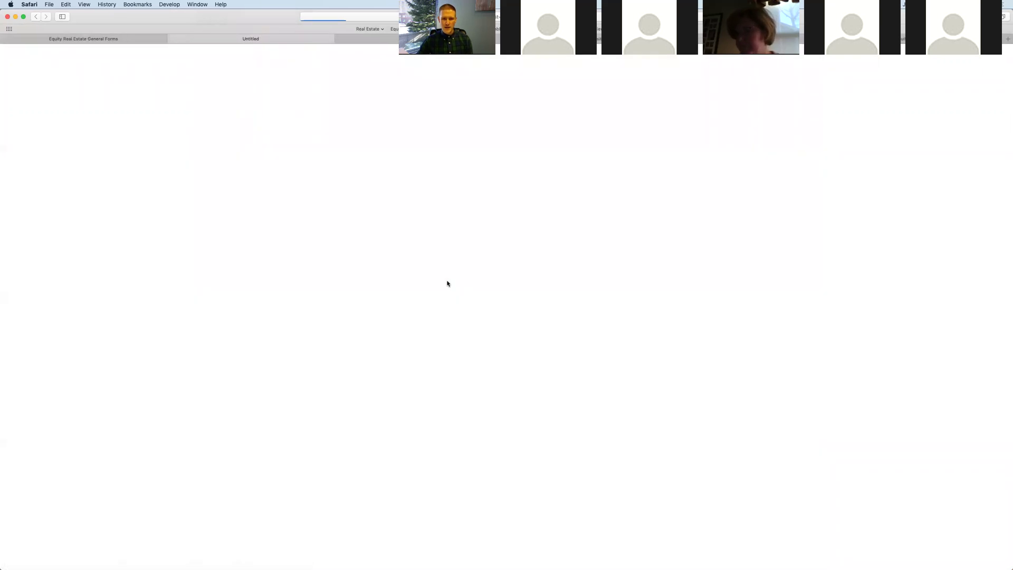
{"action": "scroll", "coordinate": [447, 283], "scroll_direction": "down", "scroll_amount": 5}
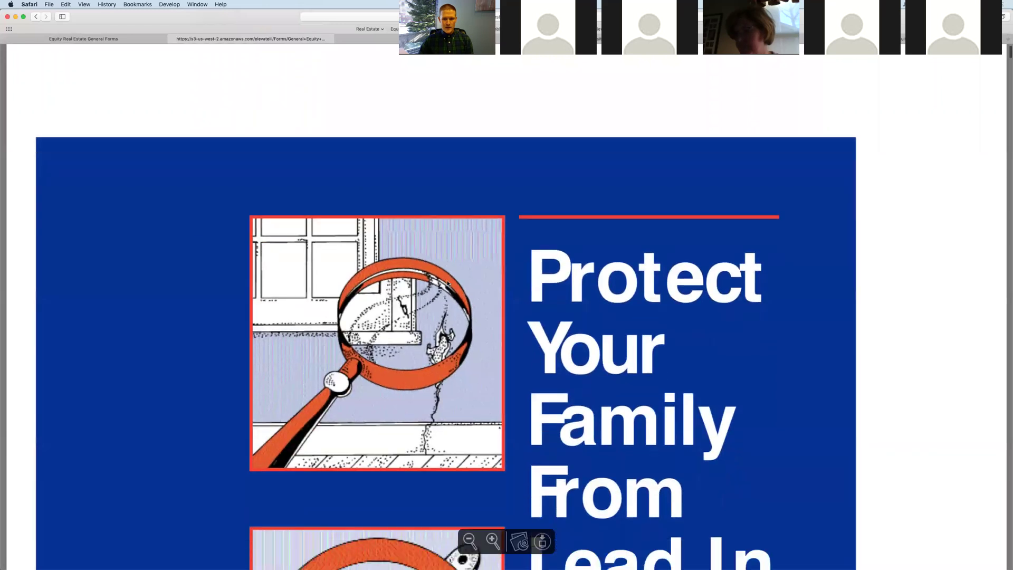
{"action": "scroll", "coordinate": [447, 284], "scroll_direction": "down", "scroll_amount": 8}
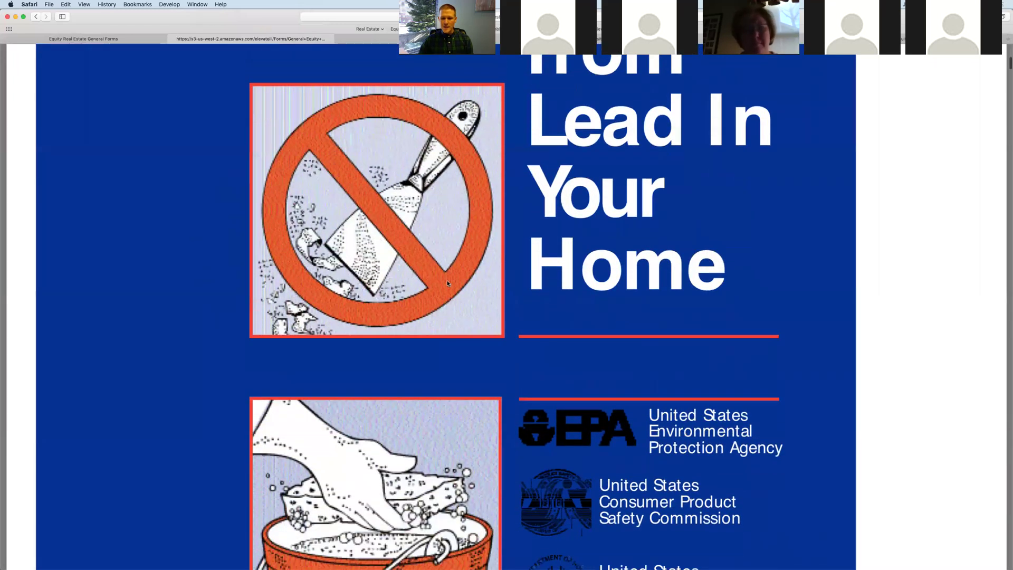
{"action": "scroll", "coordinate": [448, 283], "scroll_direction": "down", "scroll_amount": 10}
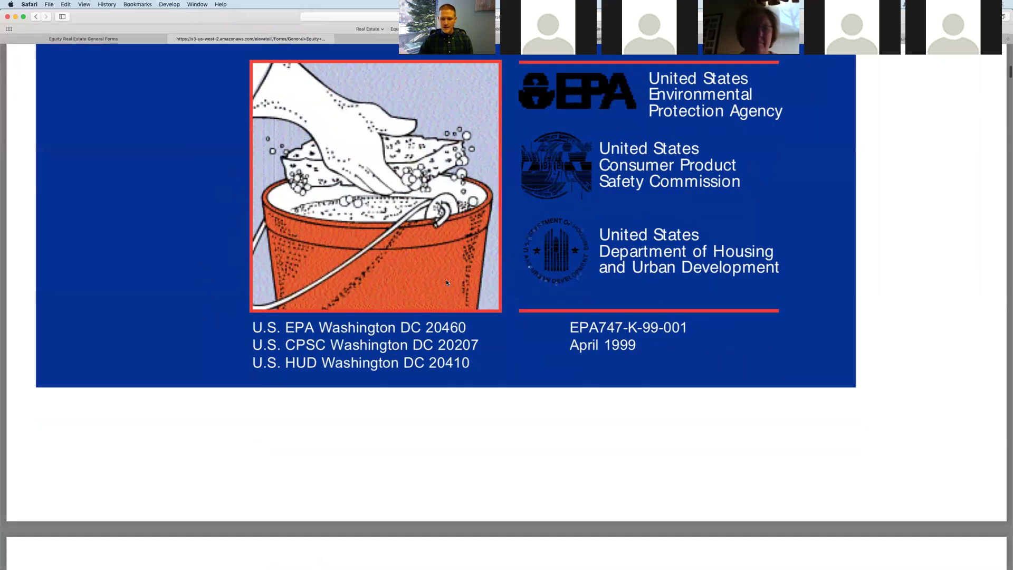
{"action": "scroll", "coordinate": [446, 280], "scroll_direction": "down", "scroll_amount": 8}
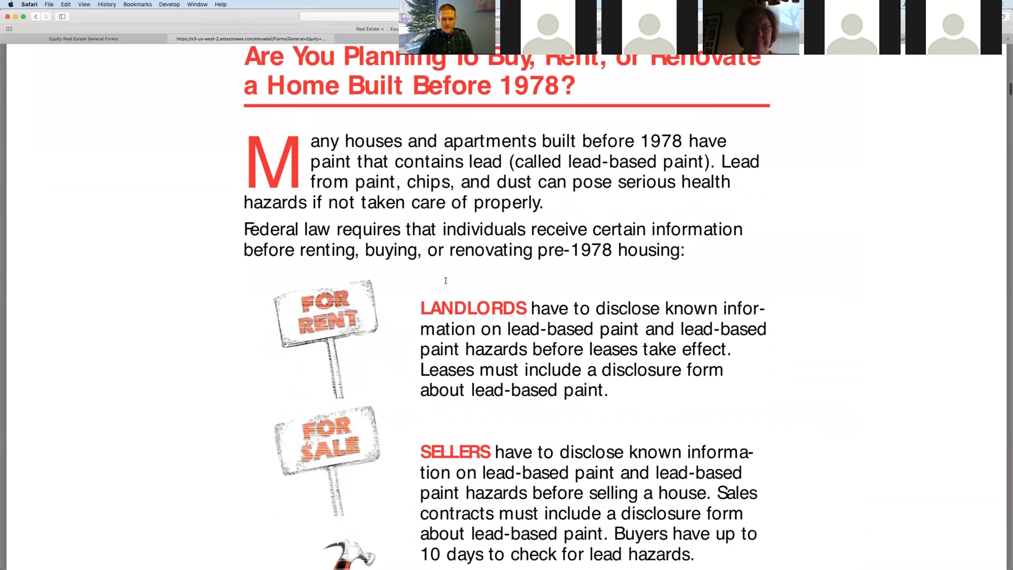
{"action": "scroll", "coordinate": [445, 279], "scroll_direction": "down", "scroll_amount": 12}
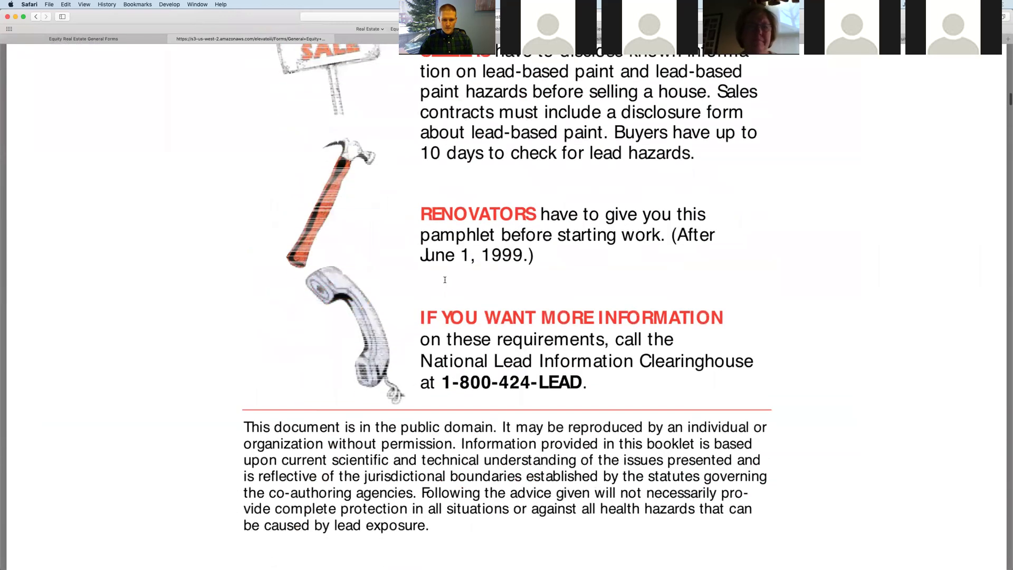
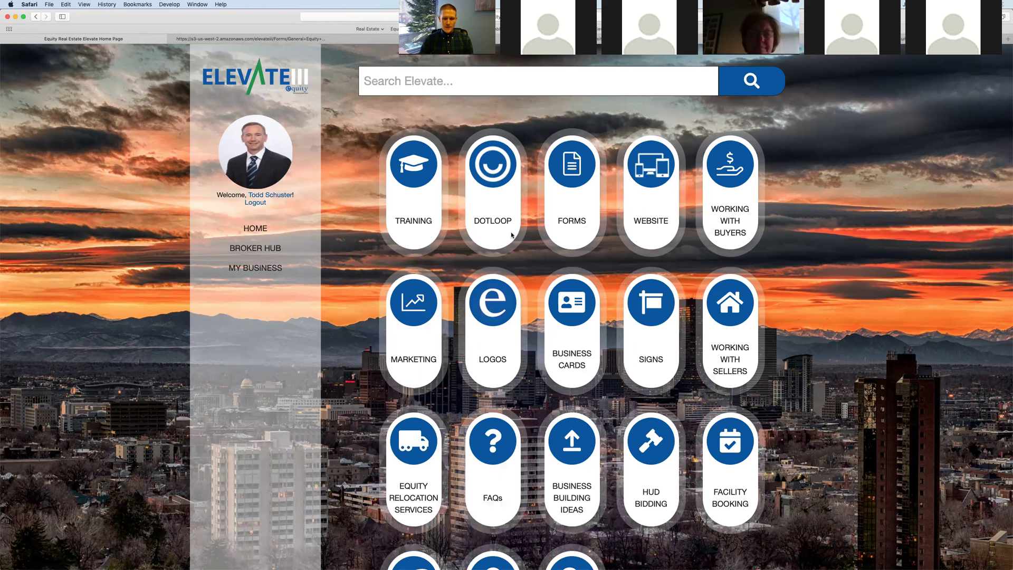
Open Business Building Ideas from the Elevate home page and agree to continue to the Equity Marketing Center website
{"action": "scroll", "coordinate": [512, 235], "scroll_direction": "down", "scroll_amount": 1}
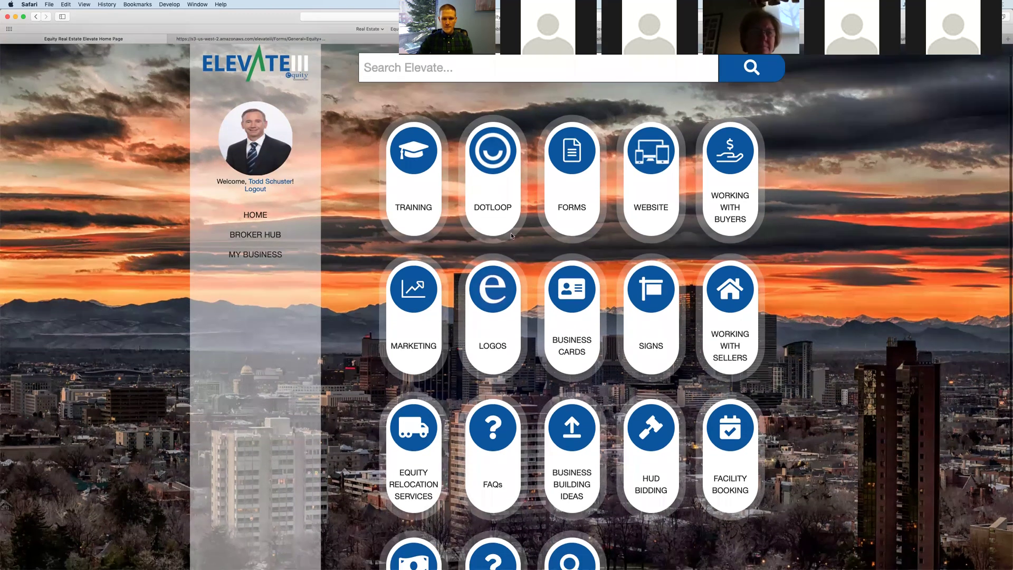
{"action": "scroll", "coordinate": [596, 414], "scroll_direction": "down", "scroll_amount": 1}
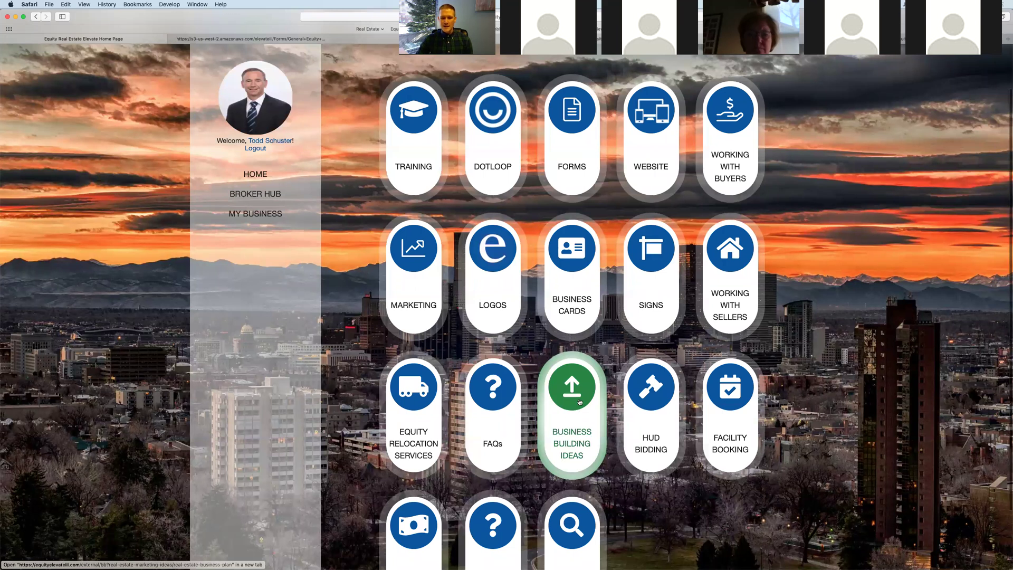
{"action": "left_click", "coordinate": [584, 427]}
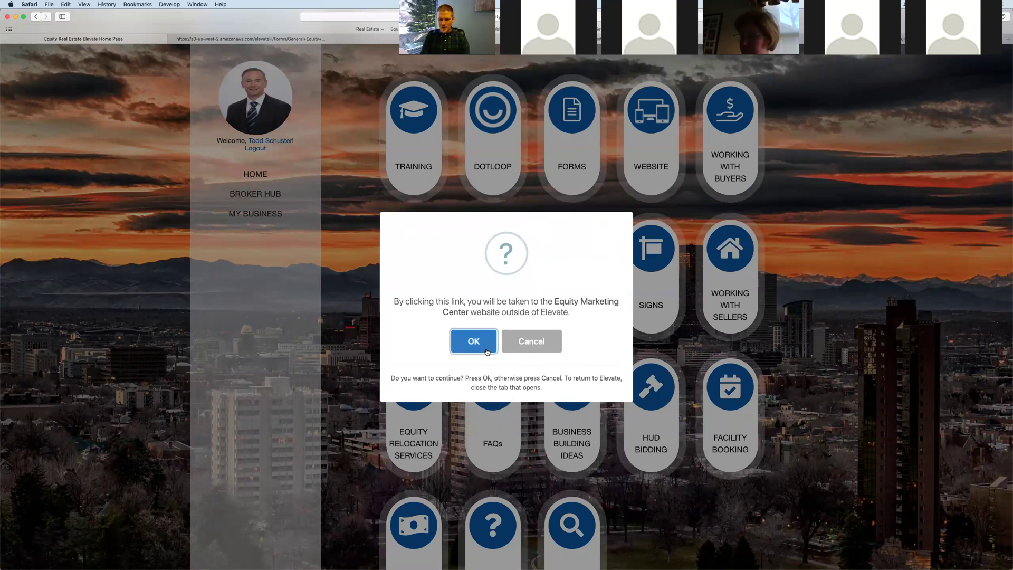
{"action": "left_click", "coordinate": [543, 341]}
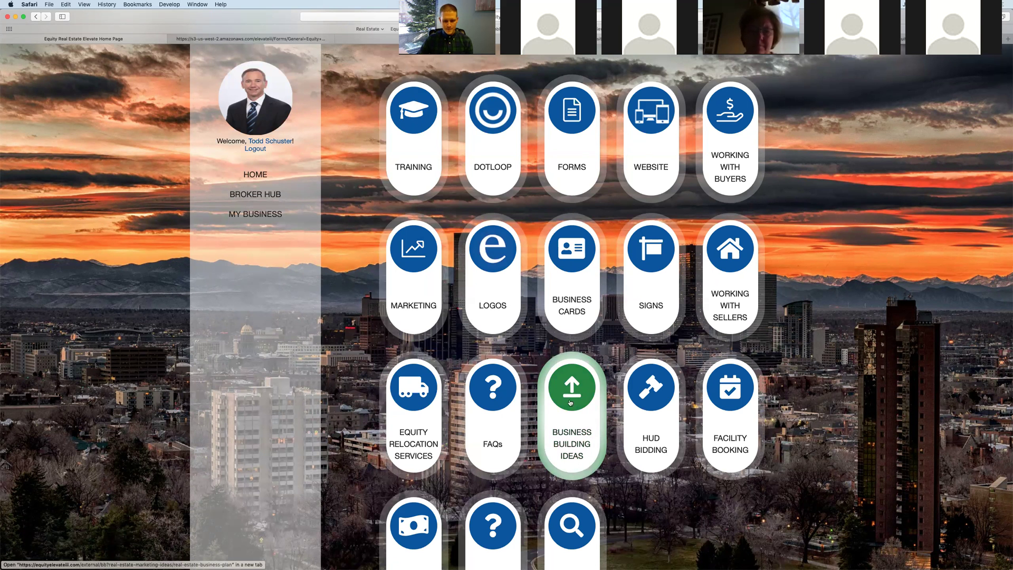
{"action": "left_click", "coordinate": [574, 441]}
{"action": "left_click", "coordinate": [473, 345]}
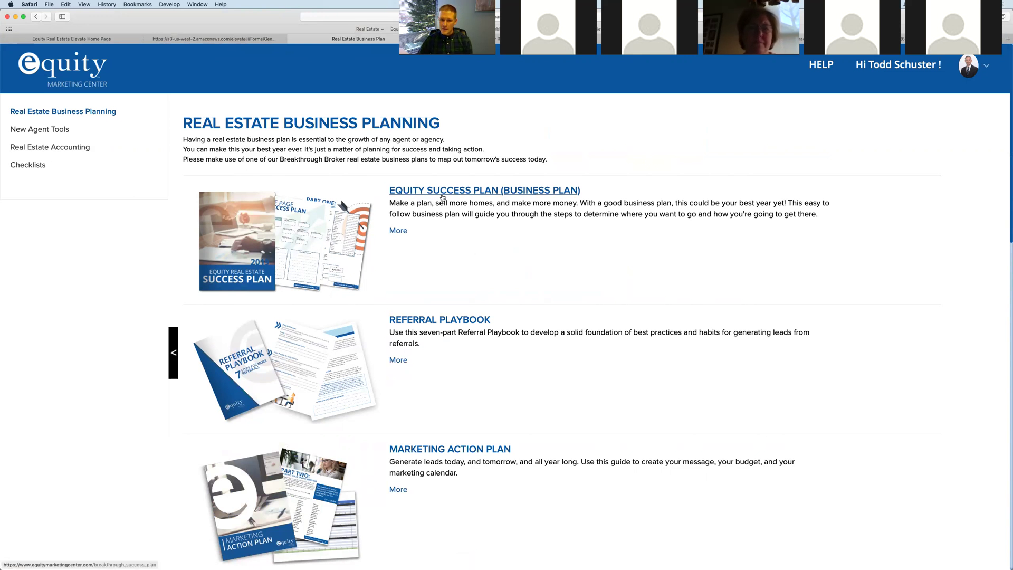
Open the Equity Success Plan (Business Plan) page and download the interactive success plan
{"action": "left_click", "coordinate": [487, 195]}
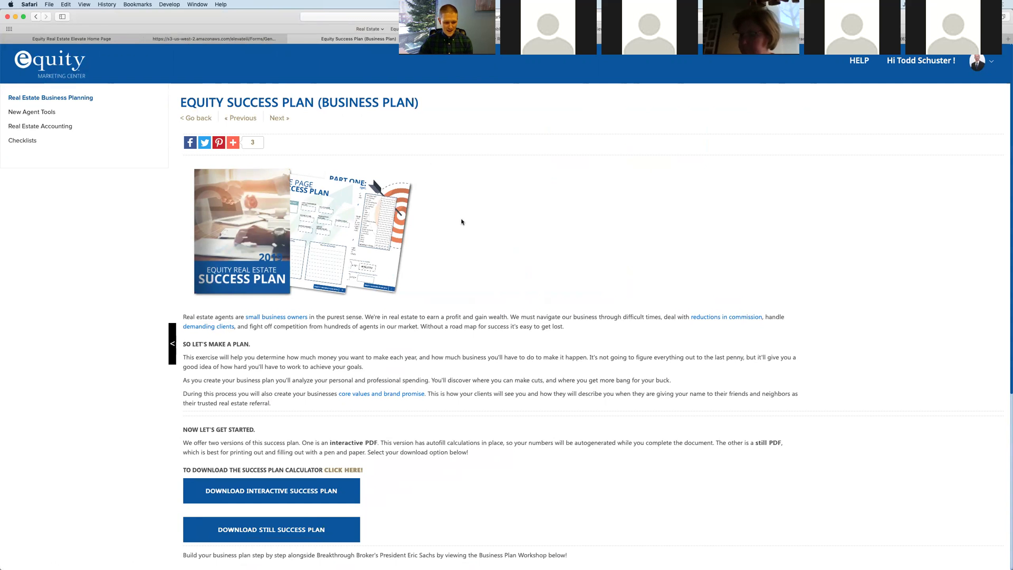
{"action": "scroll", "coordinate": [463, 222], "scroll_direction": "down", "scroll_amount": 5}
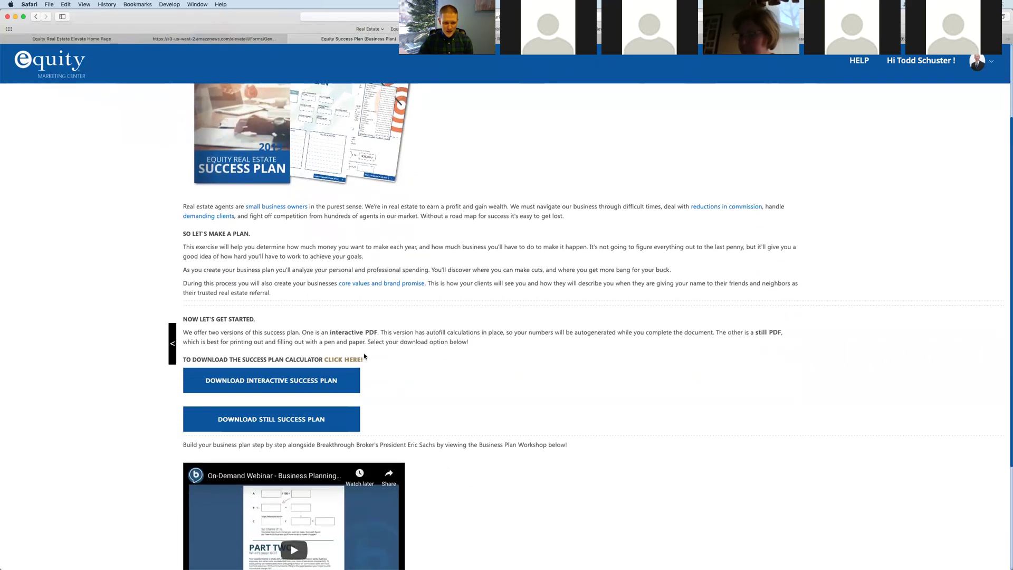
{"action": "left_click", "coordinate": [241, 386]}
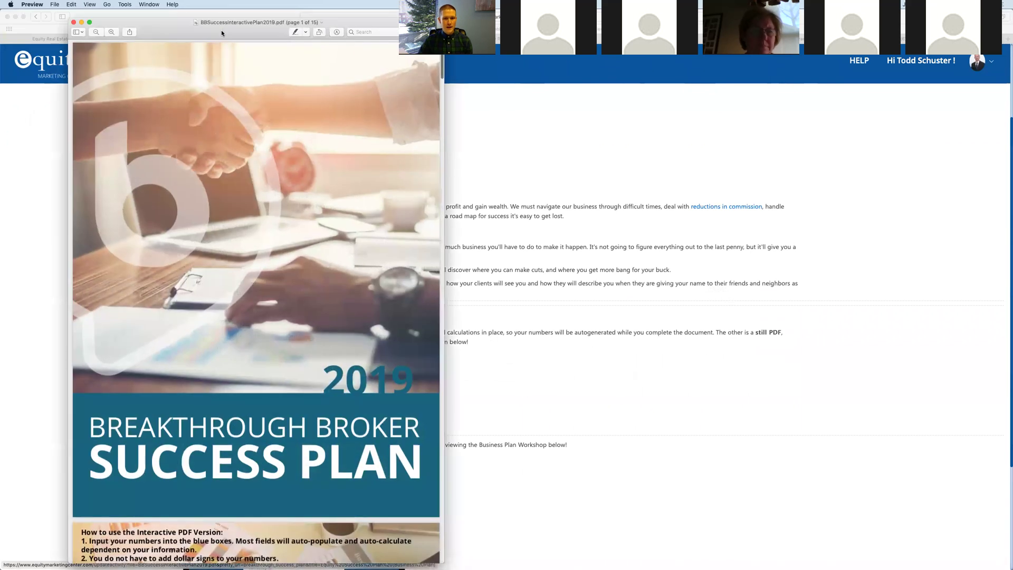
Reposition and widen the success plan PDF window so its pages display larger
{"action": "left_click_drag", "start_coordinate": [222, 32], "coordinate": [417, 25]}
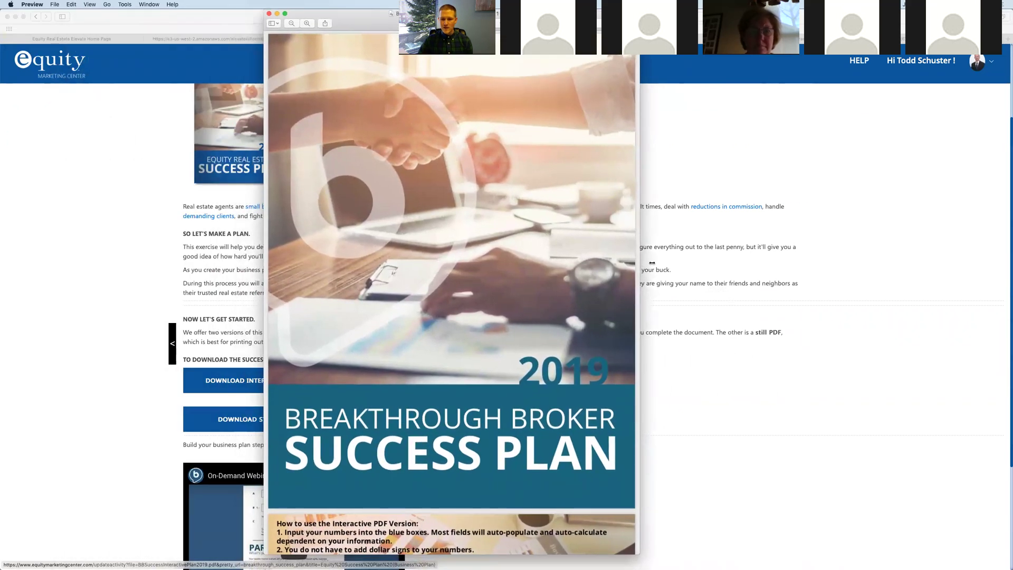
{"action": "left_click_drag", "start_coordinate": [641, 264], "coordinate": [766, 264]}
{"action": "left_click_drag", "start_coordinate": [348, 10], "coordinate": [309, 11]}
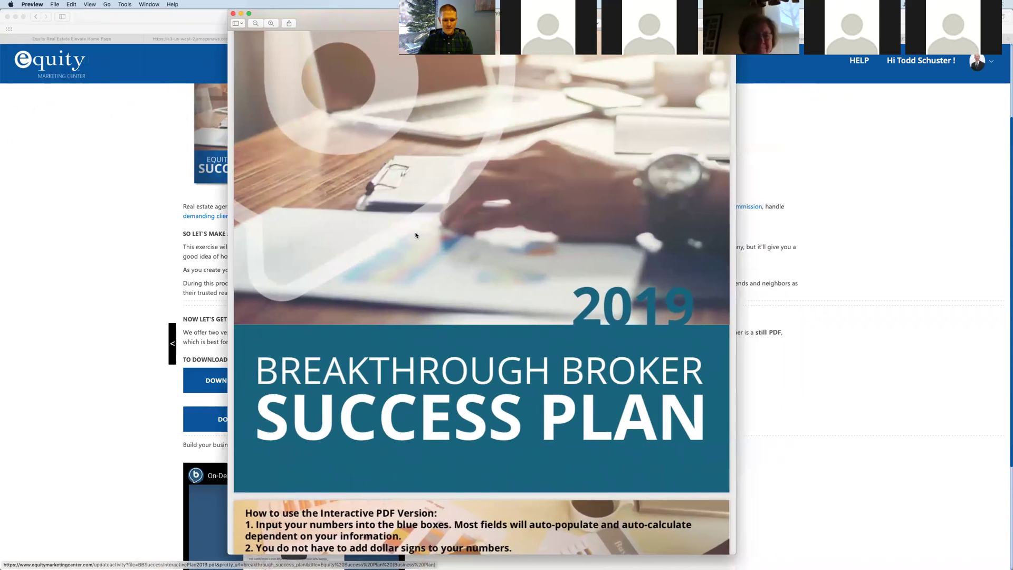
Read the success plan's interactive PDF instructions, its Introduction and the Part One personal expense worksheet
{"action": "scroll", "coordinate": [414, 233], "scroll_direction": "down", "scroll_amount": 5}
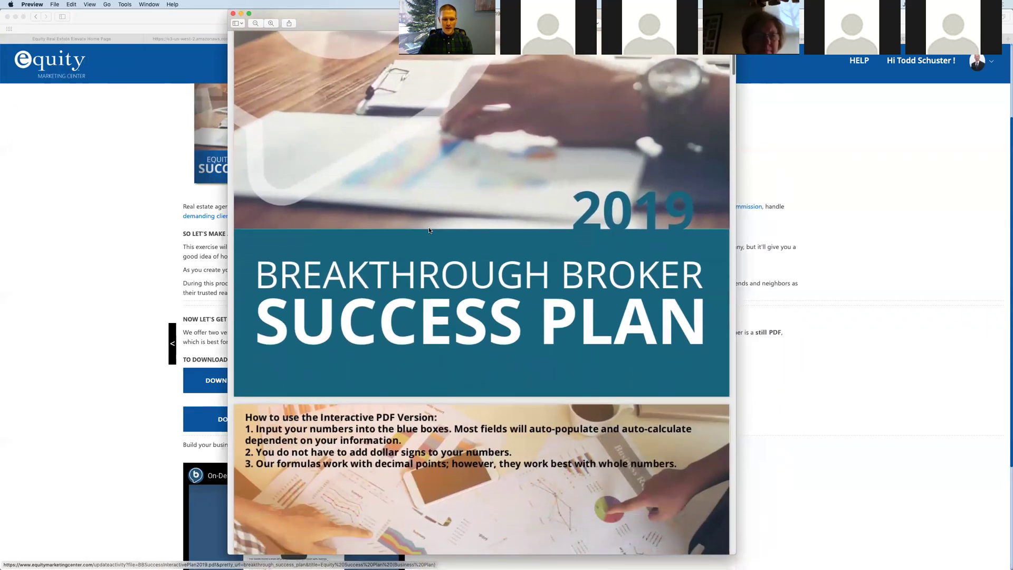
{"action": "scroll", "coordinate": [429, 228], "scroll_direction": "down", "scroll_amount": 3}
{"action": "scroll", "coordinate": [432, 229], "scroll_direction": "down", "scroll_amount": 5}
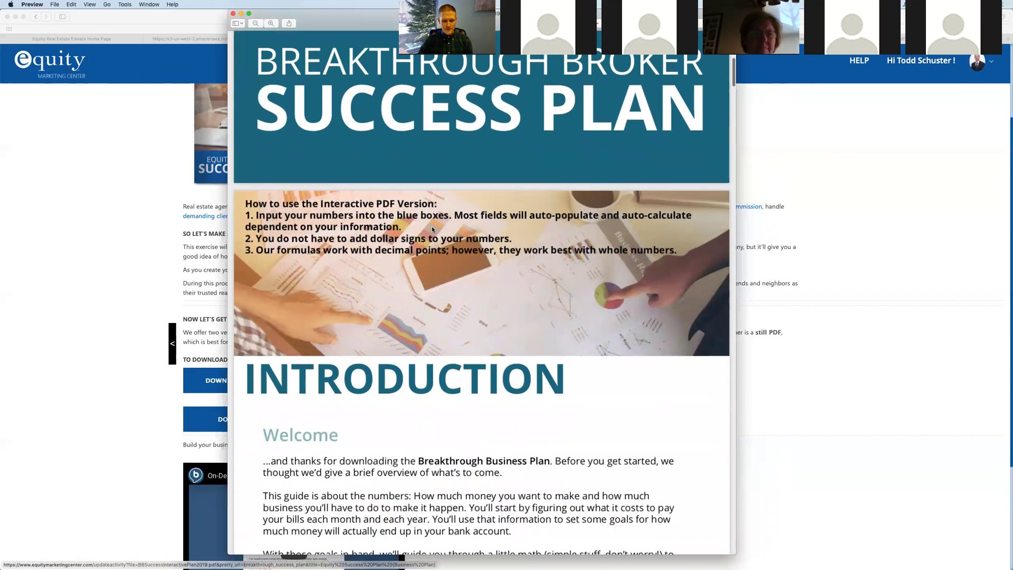
{"action": "scroll", "coordinate": [433, 229], "scroll_direction": "down", "scroll_amount": 3}
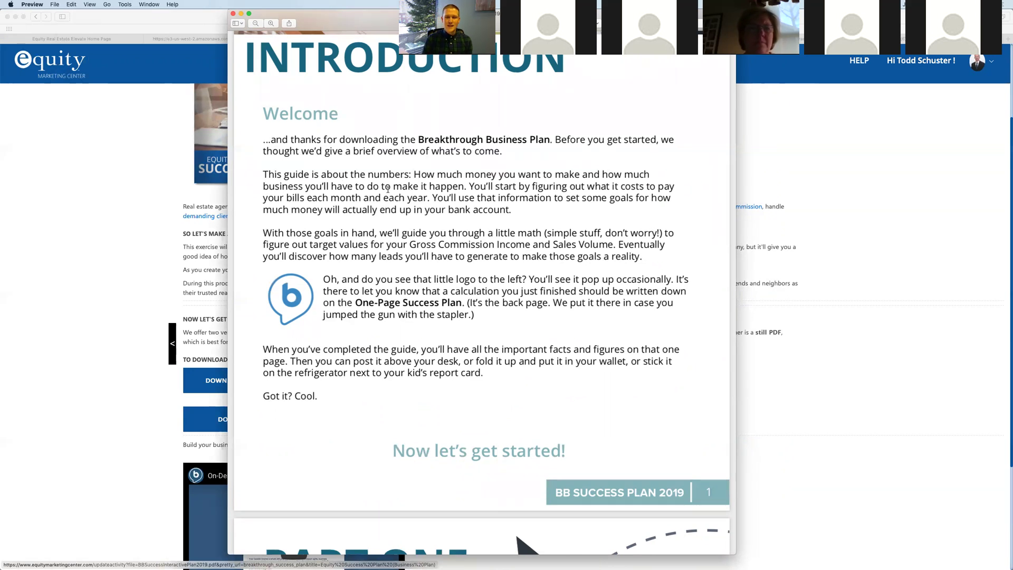
{"action": "scroll", "coordinate": [438, 291], "scroll_direction": "down", "scroll_amount": 5}
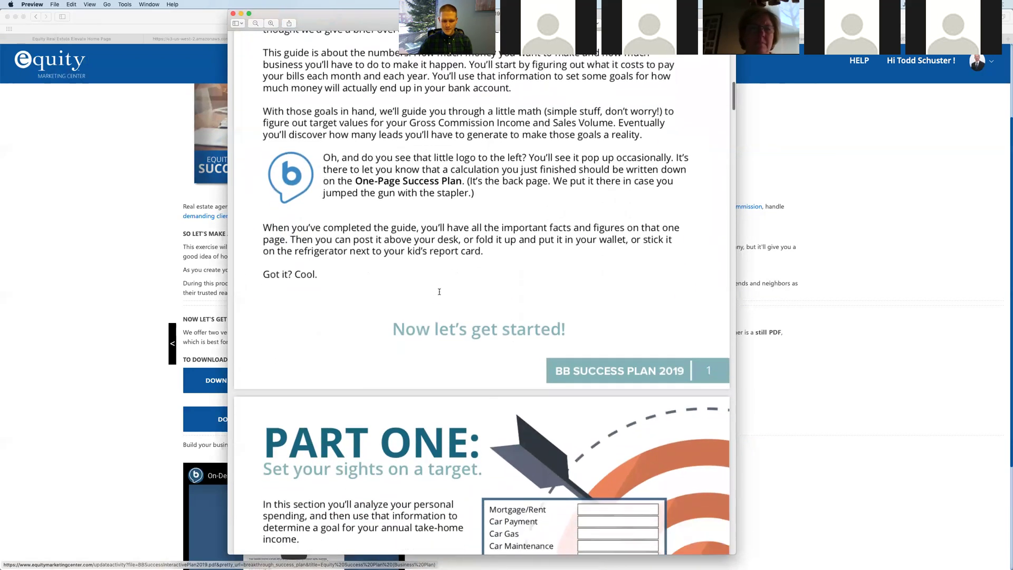
{"action": "scroll", "coordinate": [441, 289], "scroll_direction": "down", "scroll_amount": 4}
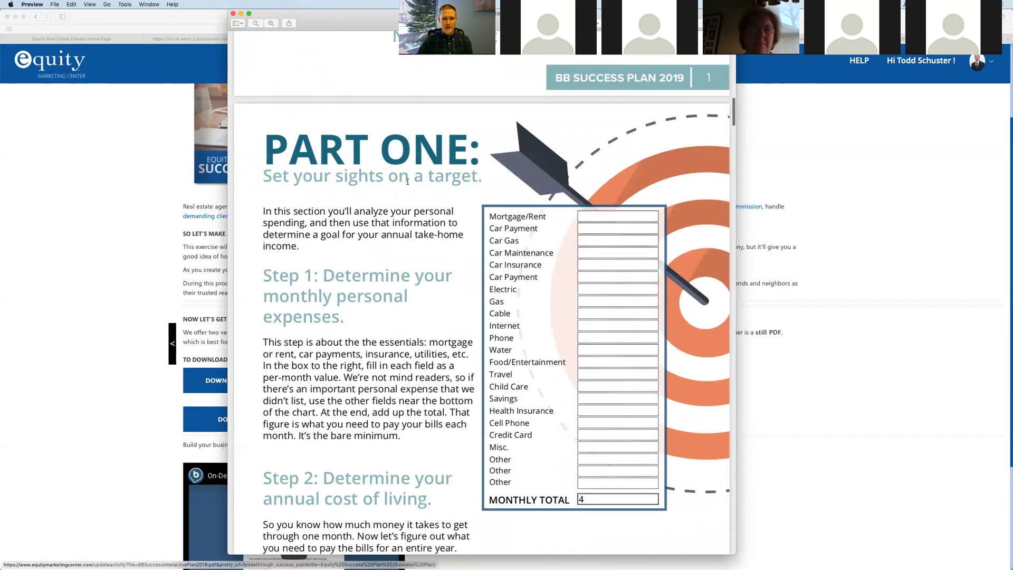
Try out the fillable Mortgage/Rent, Car Payment and Car Gas fields in the Part One monthly expenses worksheet without entering amounts
{"action": "scroll", "coordinate": [407, 181], "scroll_direction": "down", "scroll_amount": 1}
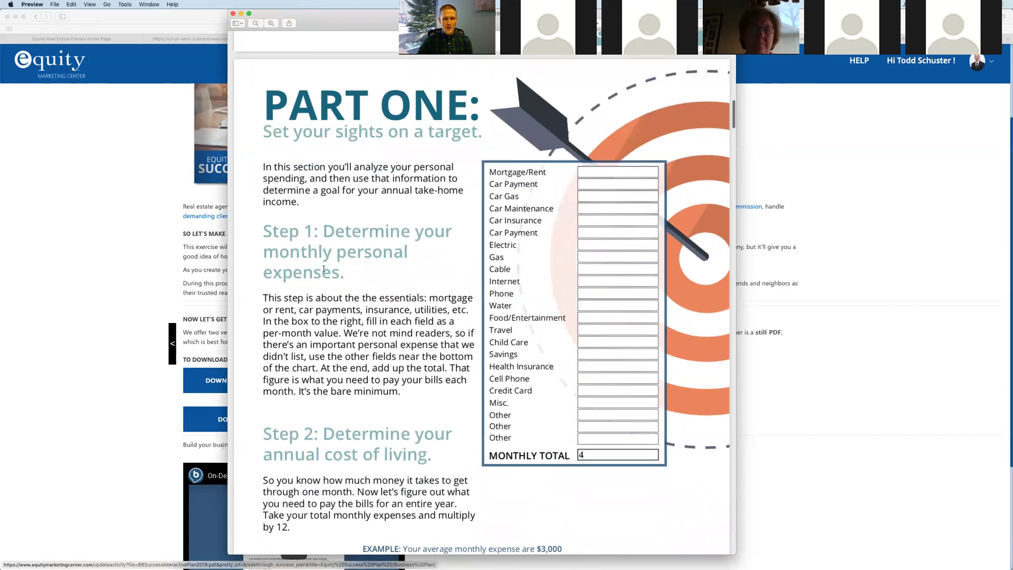
{"action": "scroll", "coordinate": [344, 279], "scroll_direction": "down", "scroll_amount": 2}
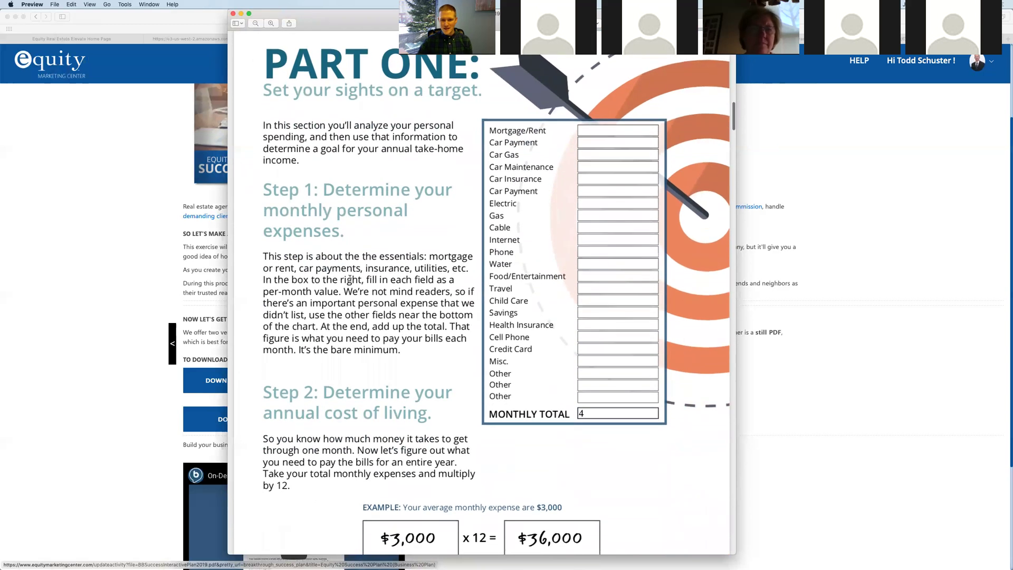
{"action": "left_click", "coordinate": [594, 131]}
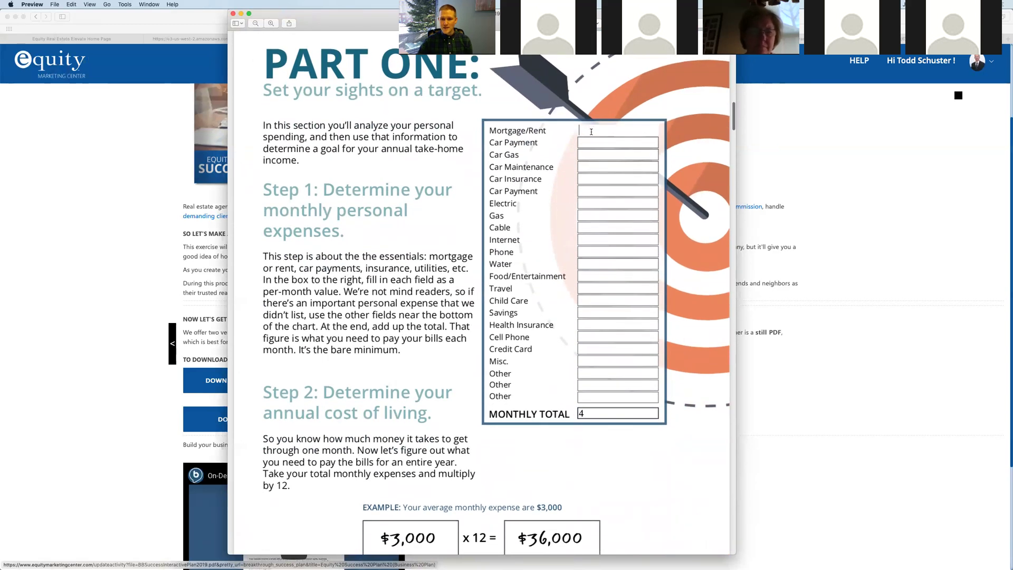
{"action": "key", "text": "Tab"}
{"action": "left_click", "coordinate": [589, 155]}
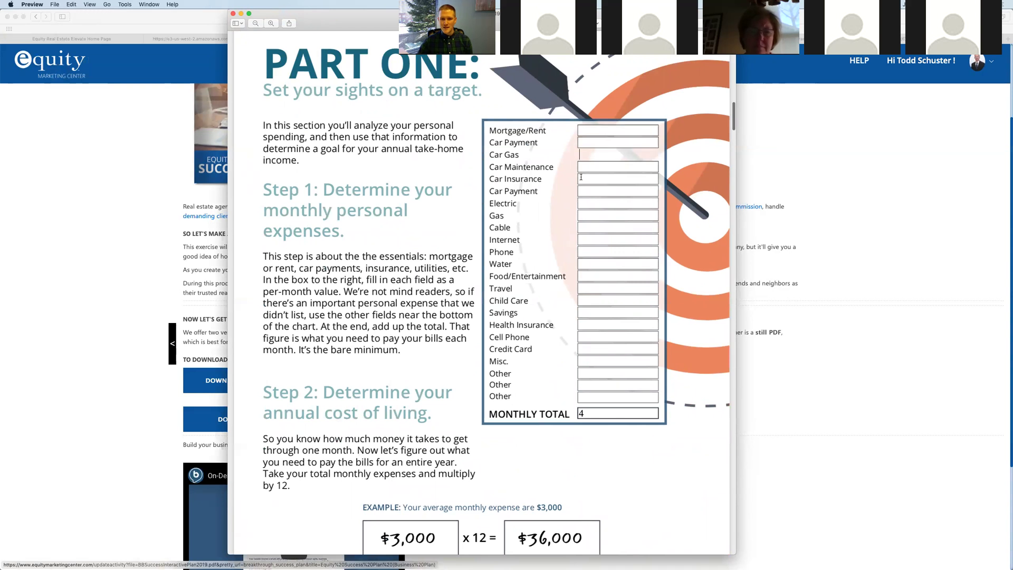
{"action": "left_click", "coordinate": [520, 132]}
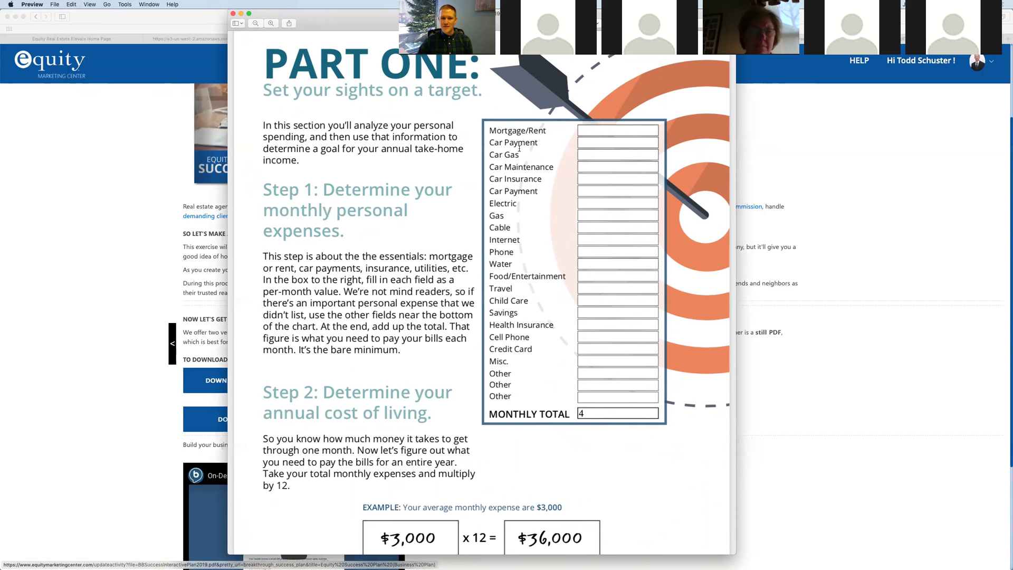
{"action": "left_click", "coordinate": [596, 146]}
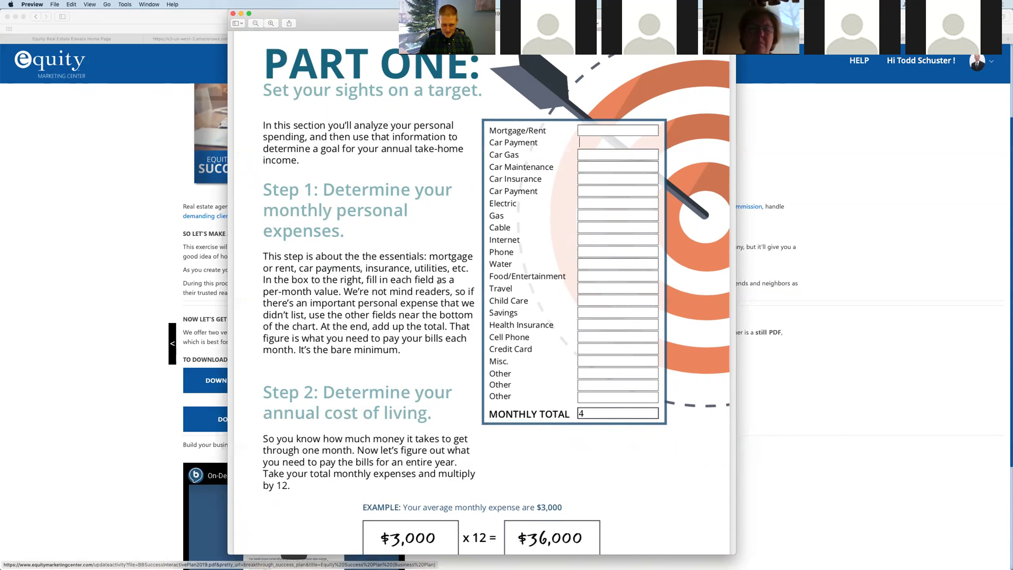
Read Part One's Step 2 on the annual cost of living and Step 3 on target take-home income
{"action": "scroll", "coordinate": [439, 281], "scroll_direction": "down", "scroll_amount": 5}
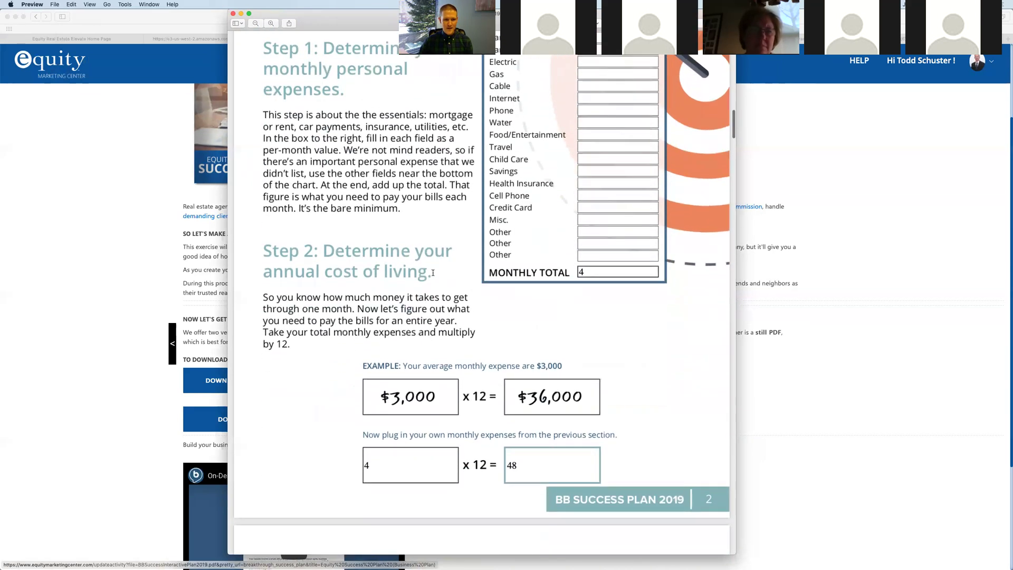
{"action": "scroll", "coordinate": [433, 273], "scroll_direction": "down", "scroll_amount": 1}
{"action": "scroll", "coordinate": [366, 253], "scroll_direction": "down", "scroll_amount": 5}
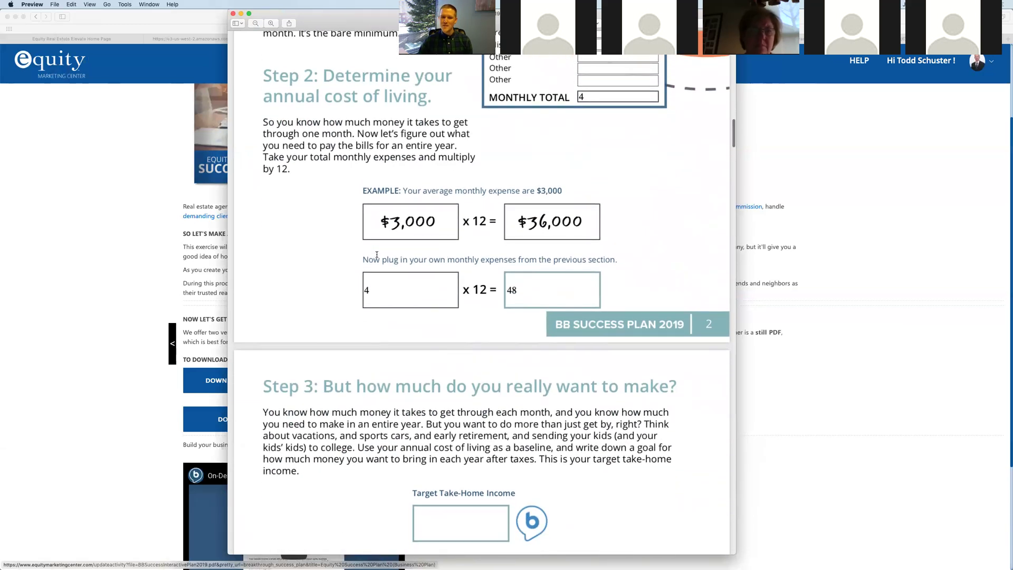
{"action": "scroll", "coordinate": [377, 254], "scroll_direction": "down", "scroll_amount": 3}
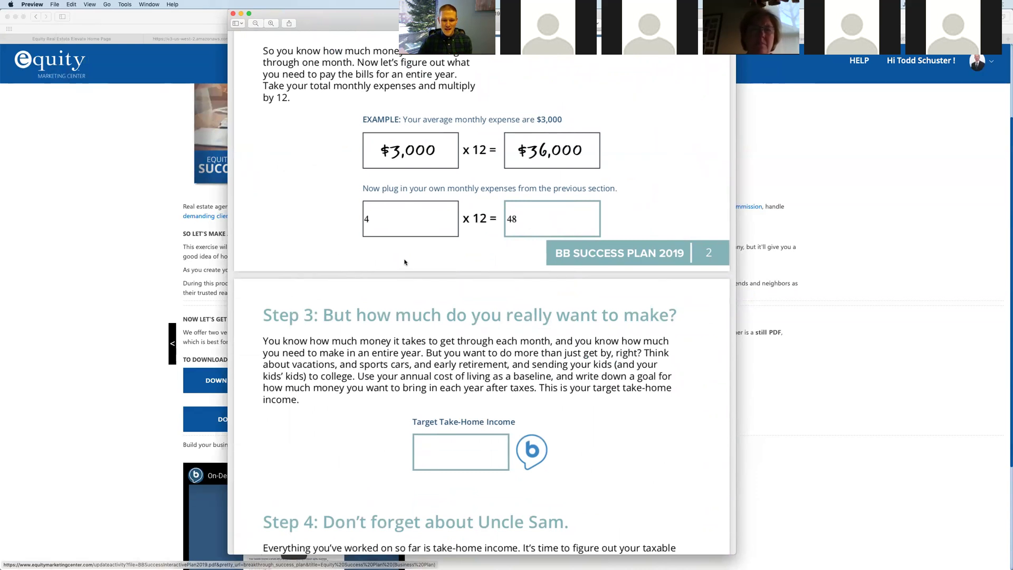
{"action": "scroll", "coordinate": [406, 269], "scroll_direction": "down", "scroll_amount": 5}
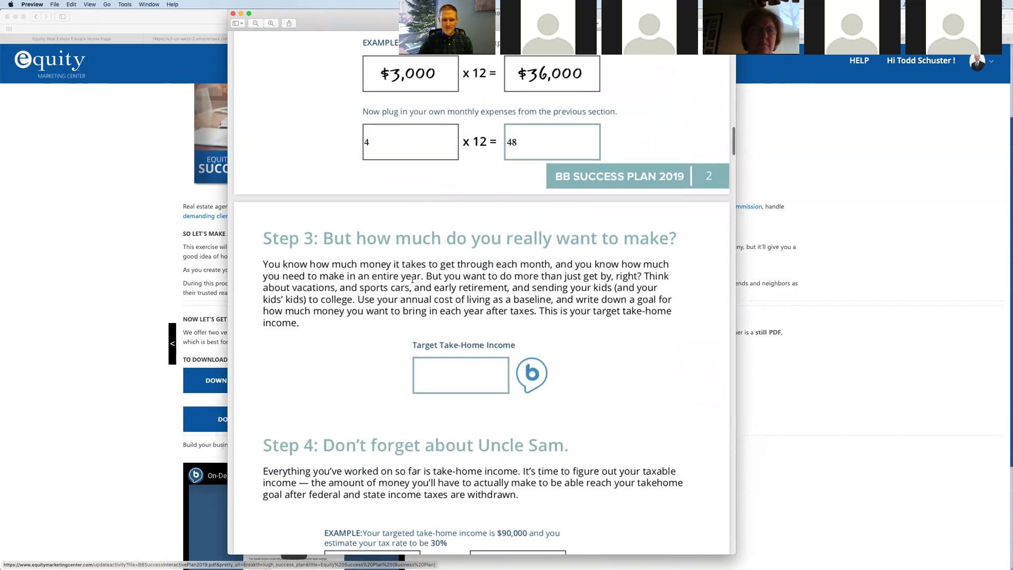
{"action": "scroll", "coordinate": [557, 207], "scroll_direction": "down", "scroll_amount": 5}
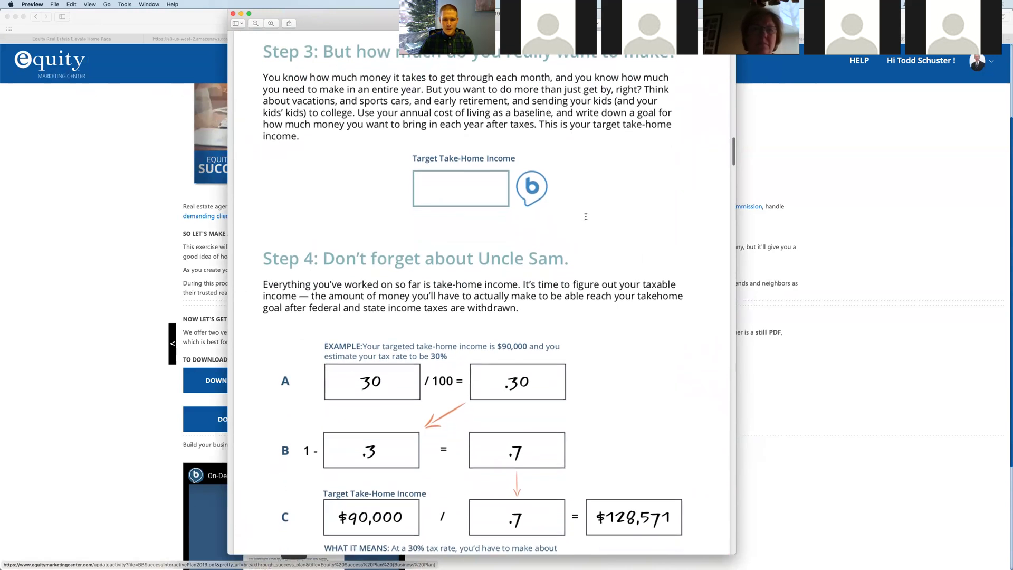
Highlight the heading "Step 4: Don't forget about Uncle Sam." and review its tax-rate example and blank workspace
{"action": "left_click_drag", "start_coordinate": [263, 259], "coordinate": [592, 257]}
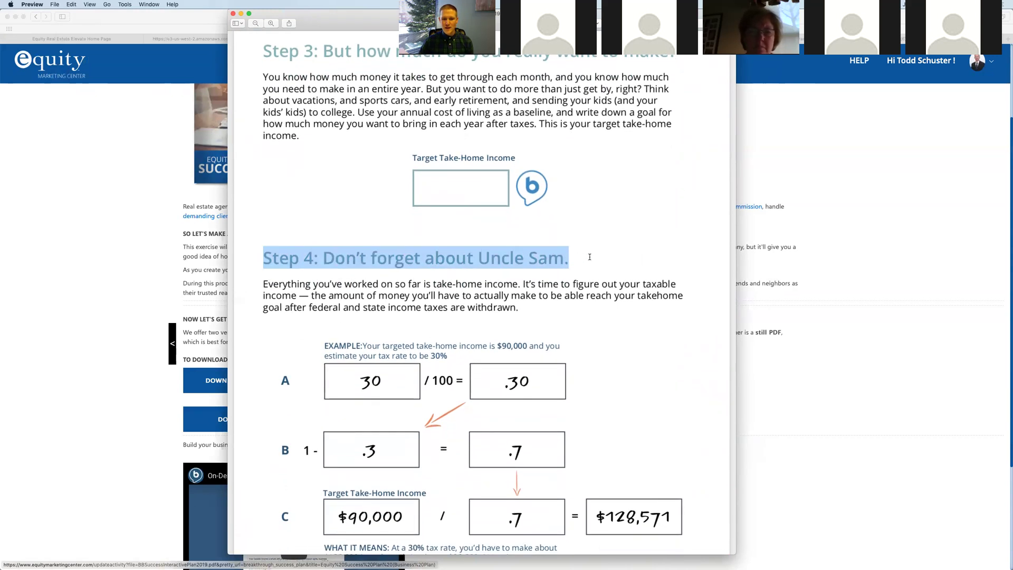
{"action": "scroll", "coordinate": [491, 240], "scroll_direction": "down", "scroll_amount": 5}
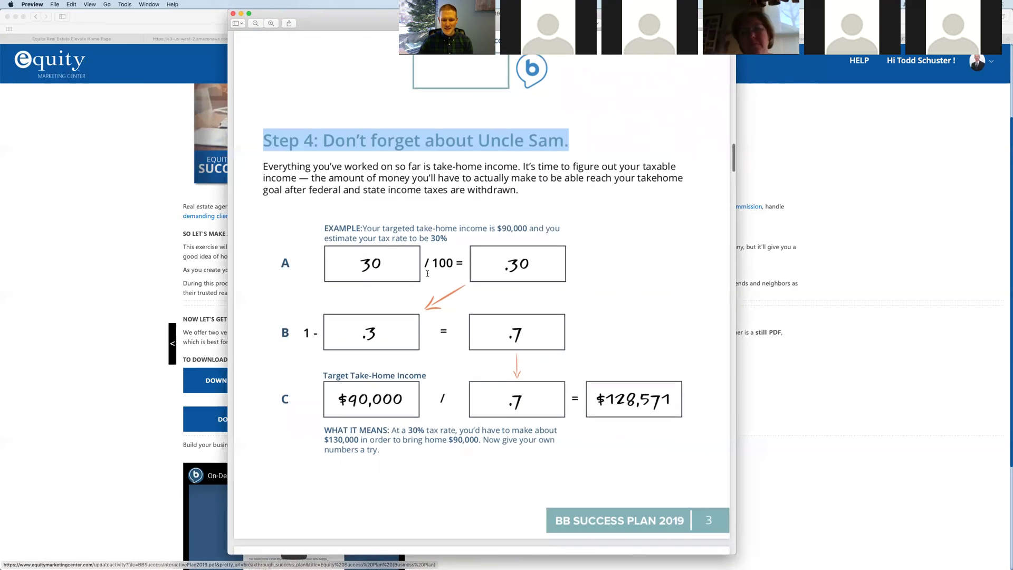
{"action": "scroll", "coordinate": [427, 273], "scroll_direction": "down", "scroll_amount": 1}
{"action": "scroll", "coordinate": [423, 282], "scroll_direction": "down", "scroll_amount": 1}
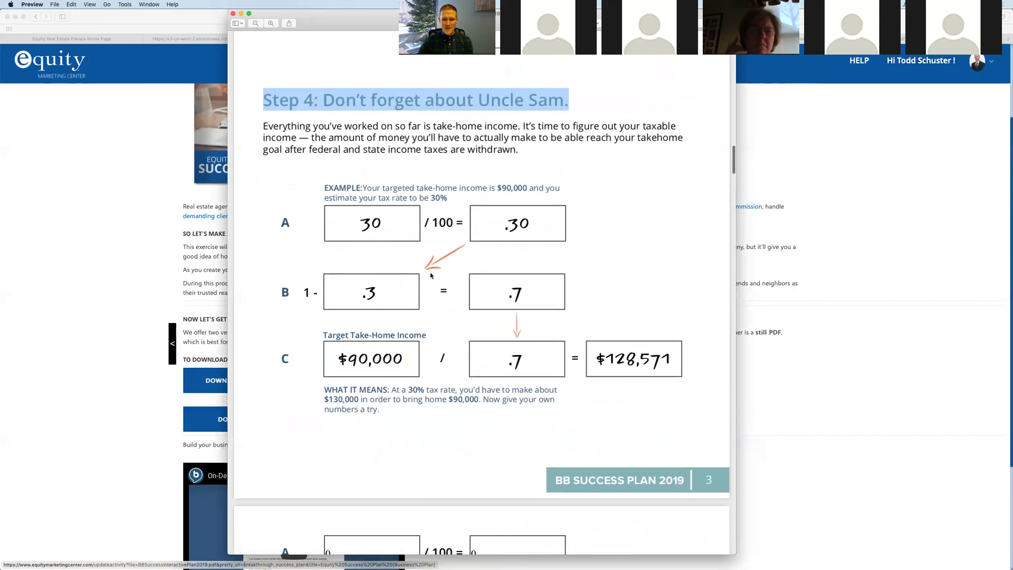
{"action": "scroll", "coordinate": [423, 287], "scroll_direction": "down", "scroll_amount": 5}
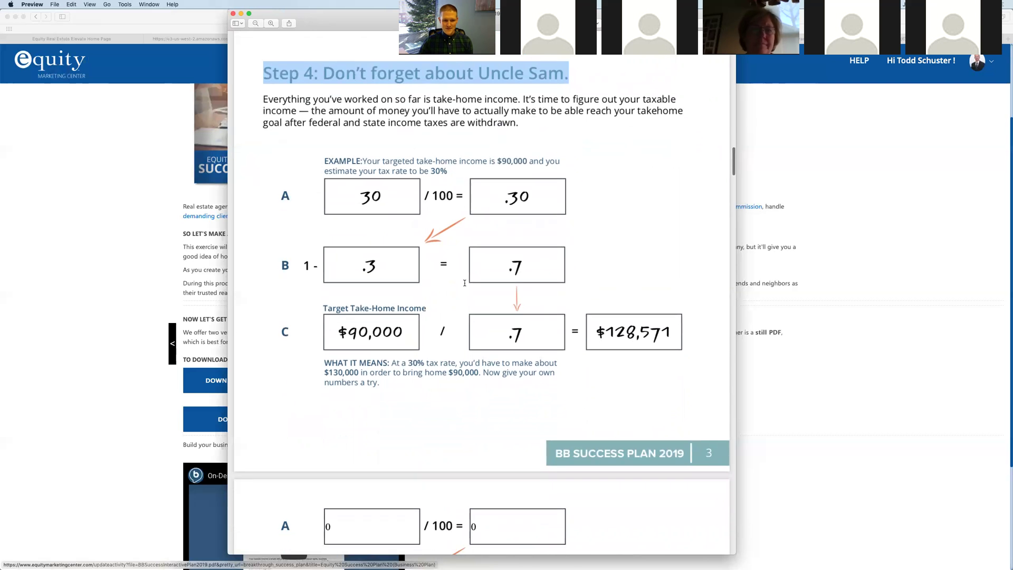
{"action": "scroll", "coordinate": [467, 284], "scroll_direction": "down", "scroll_amount": 8}
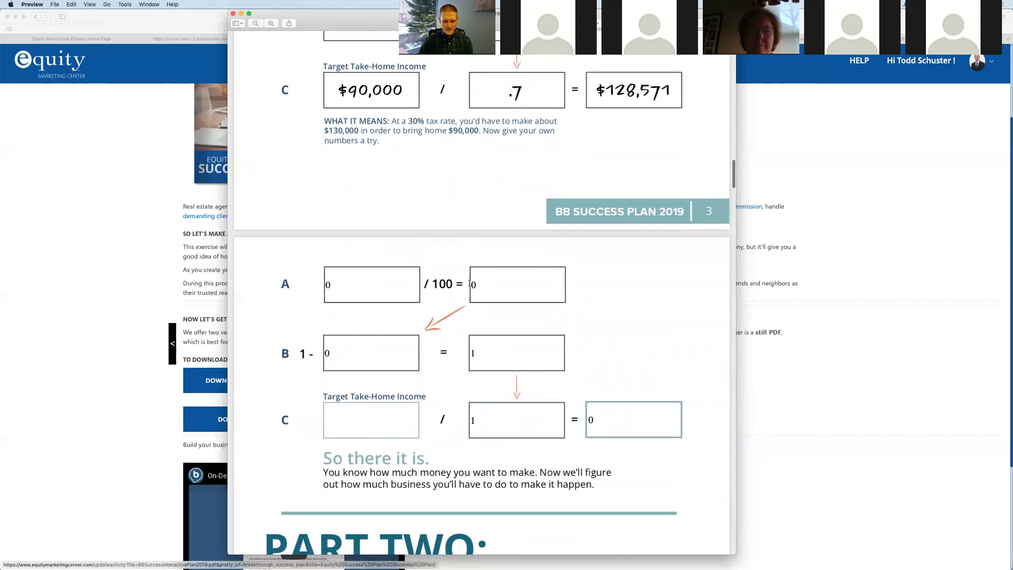
{"action": "scroll", "coordinate": [470, 282], "scroll_direction": "down", "scroll_amount": 8}
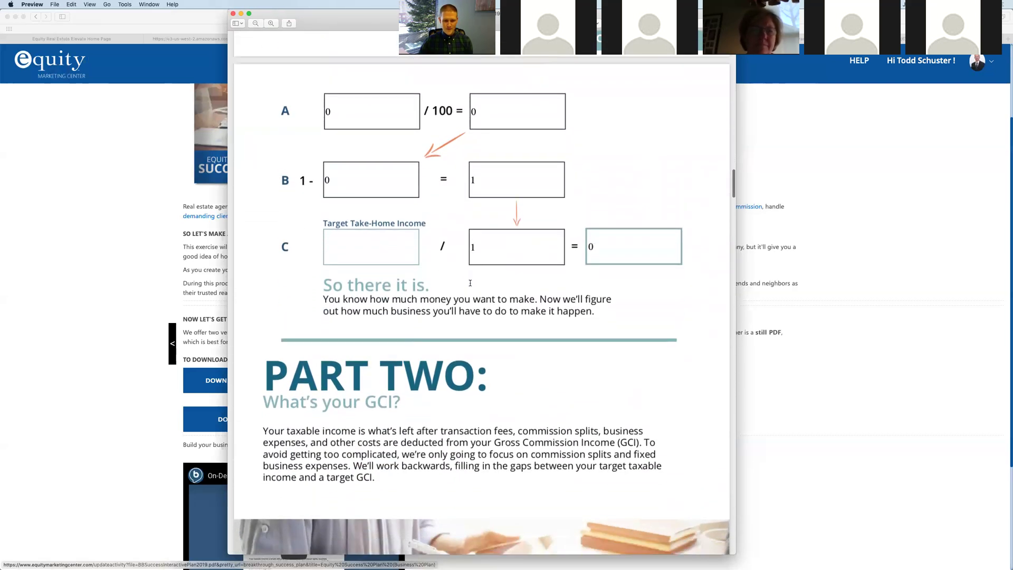
Read the Part Two GCI introduction and the Step 1 examples for a percentage and a capped broker commission split
{"action": "scroll", "coordinate": [470, 282], "scroll_direction": "down", "scroll_amount": 9}
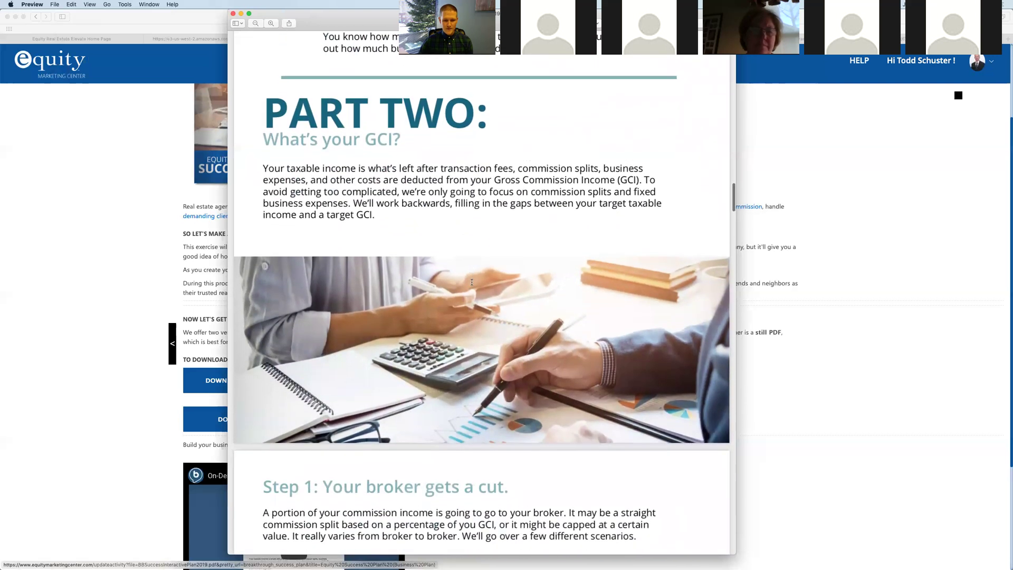
{"action": "scroll", "coordinate": [472, 282], "scroll_direction": "down", "scroll_amount": 1}
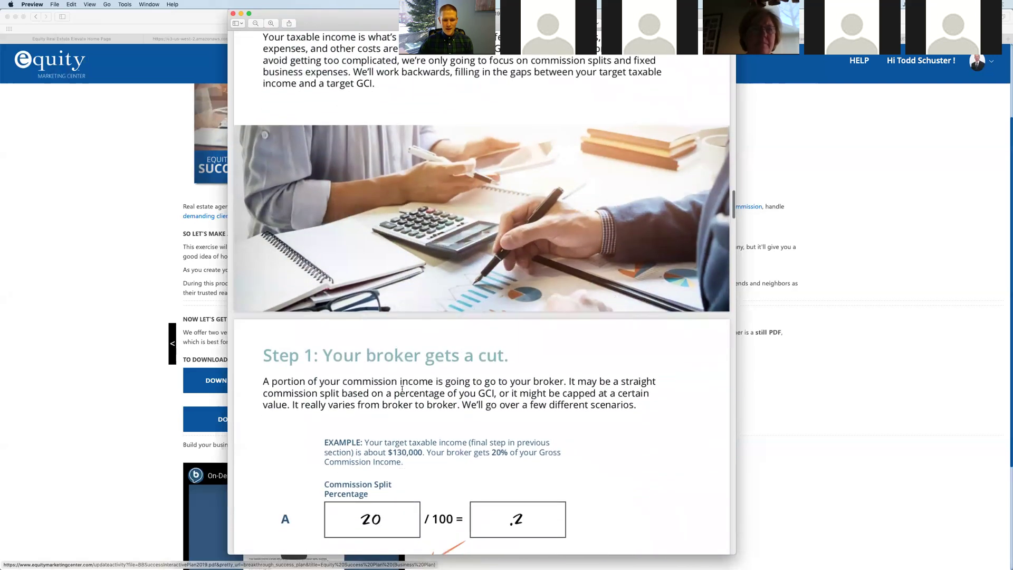
{"action": "scroll", "coordinate": [441, 397], "scroll_direction": "down", "scroll_amount": 3}
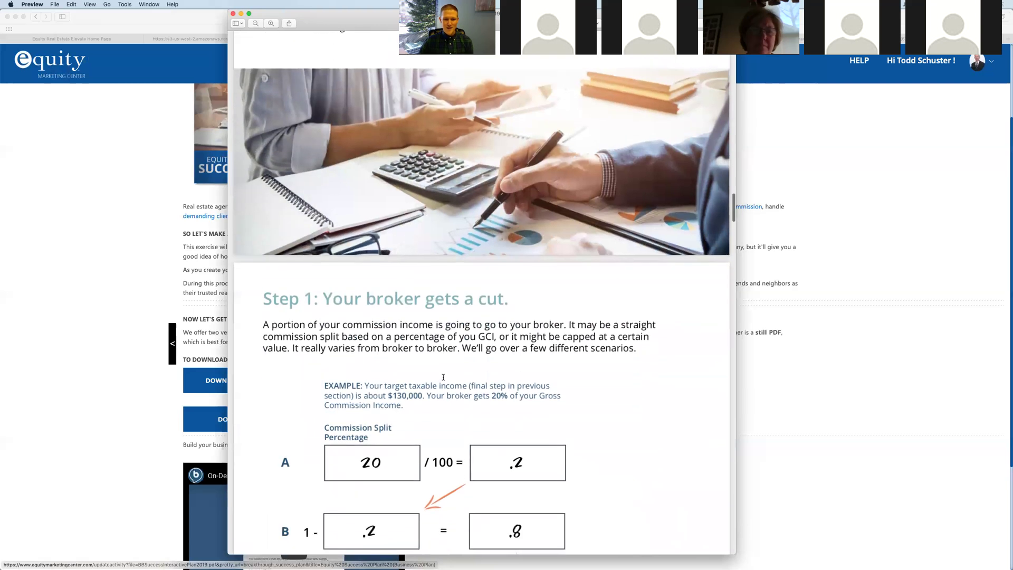
{"action": "scroll", "coordinate": [443, 376], "scroll_direction": "down", "scroll_amount": 1}
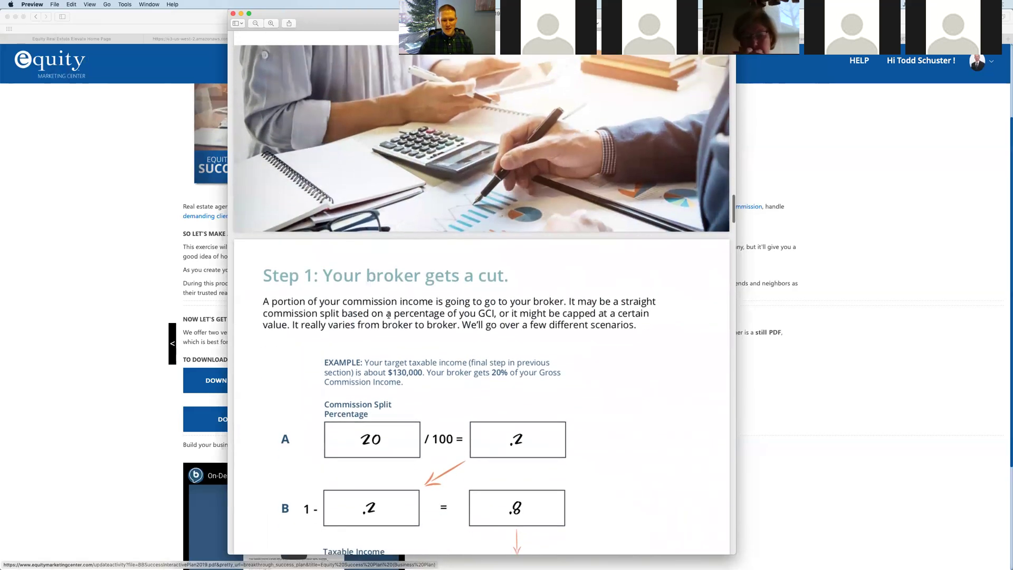
{"action": "scroll", "coordinate": [395, 313], "scroll_direction": "down", "scroll_amount": 5}
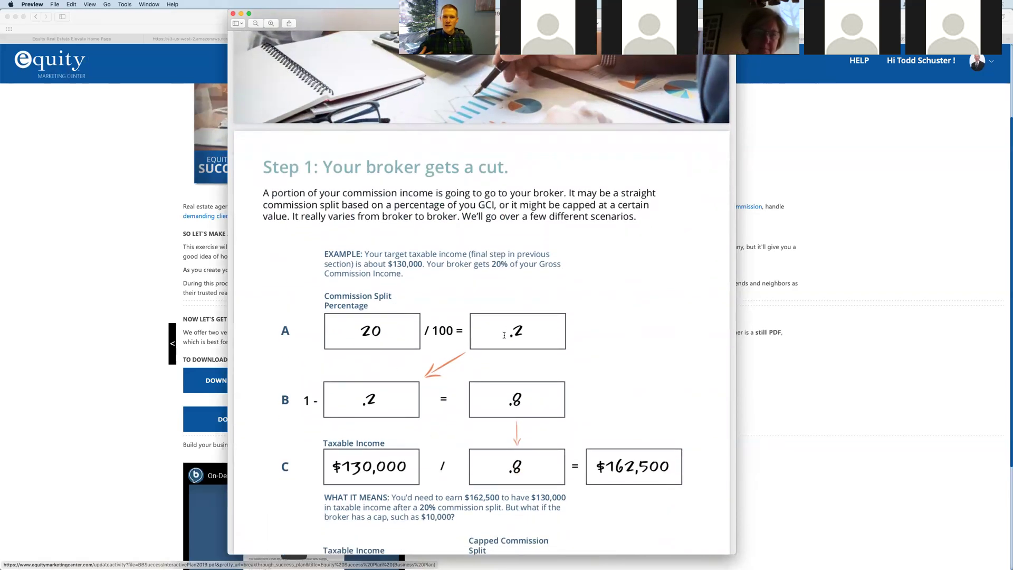
{"action": "scroll", "coordinate": [668, 424], "scroll_direction": "down", "scroll_amount": 3}
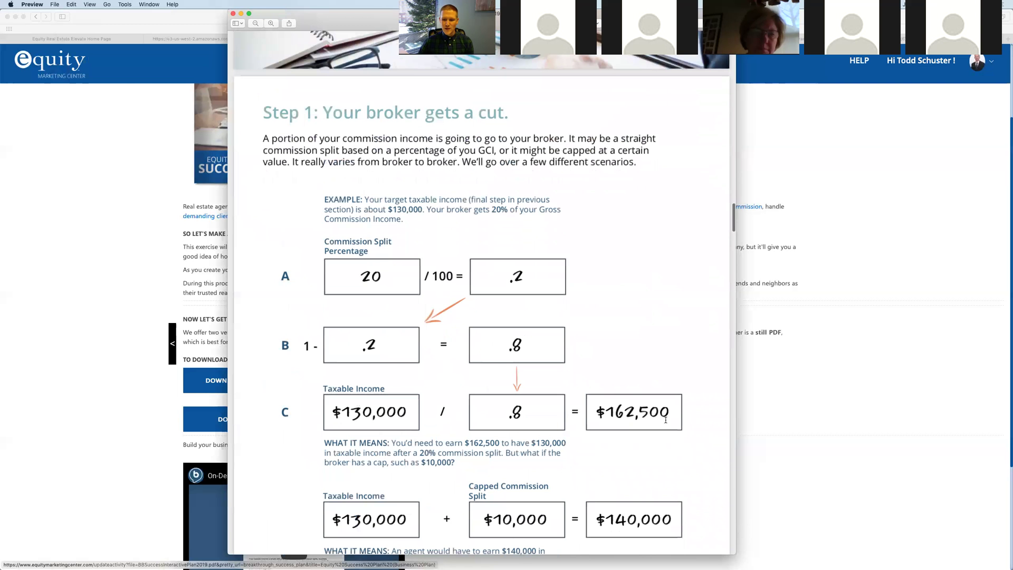
{"action": "scroll", "coordinate": [581, 362], "scroll_direction": "down", "scroll_amount": 10}
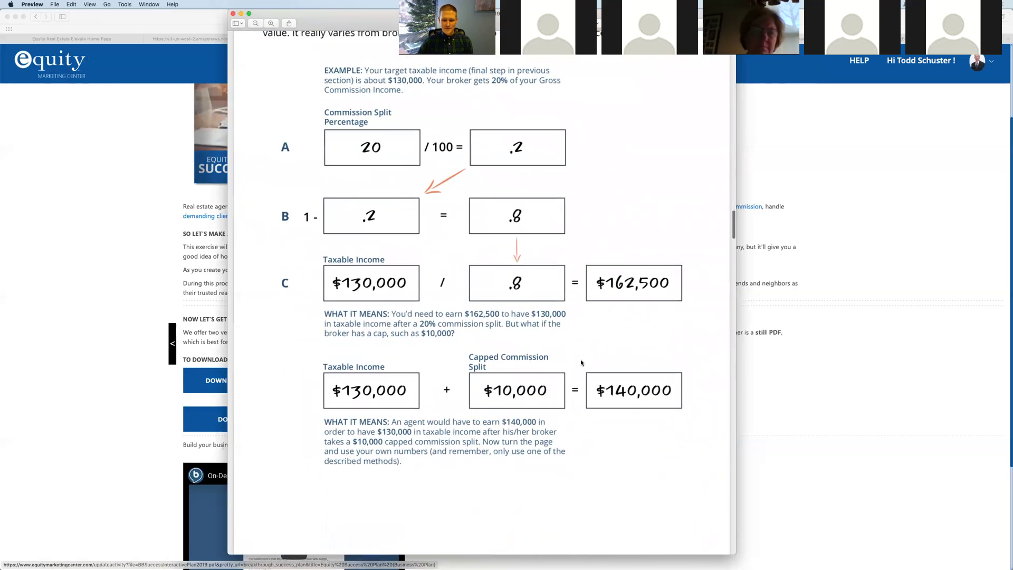
Review the blank workspaces for a commission split, a capped commission and a new agent's capped split estimate
{"action": "scroll", "coordinate": [583, 362], "scroll_direction": "down", "scroll_amount": 10}
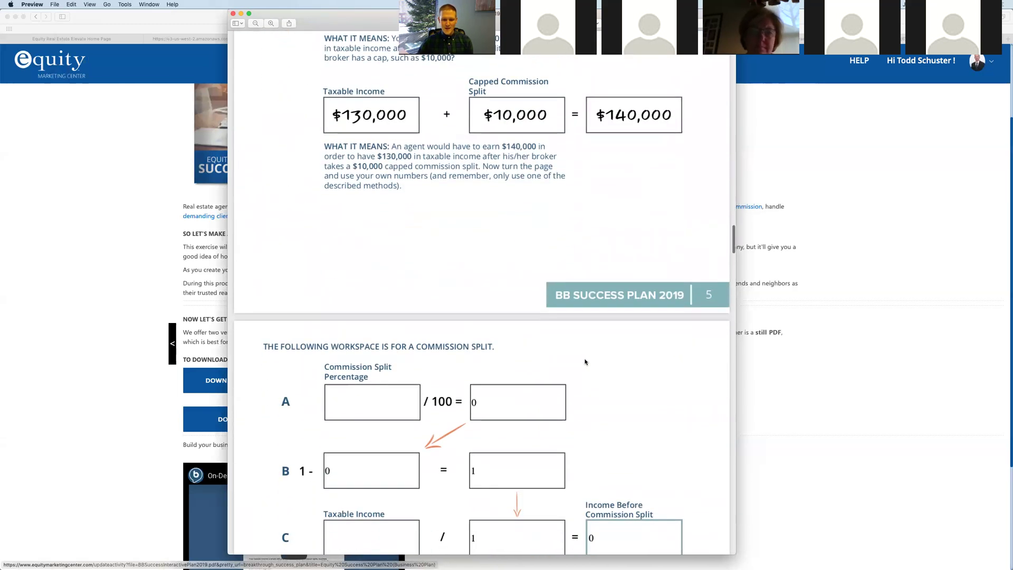
{"action": "scroll", "coordinate": [585, 361], "scroll_direction": "down", "scroll_amount": 5}
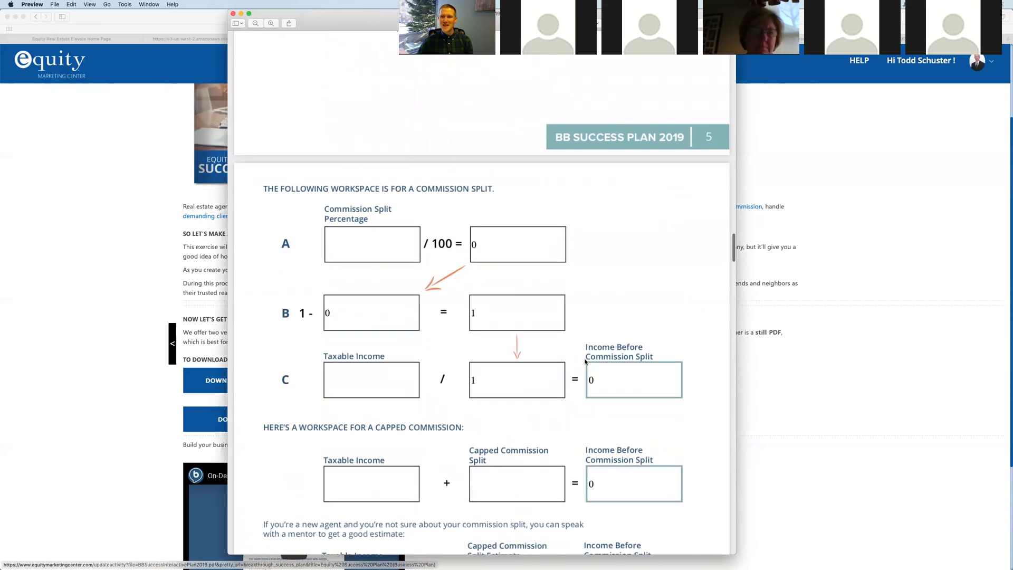
{"action": "scroll", "coordinate": [585, 361], "scroll_direction": "down", "scroll_amount": 2}
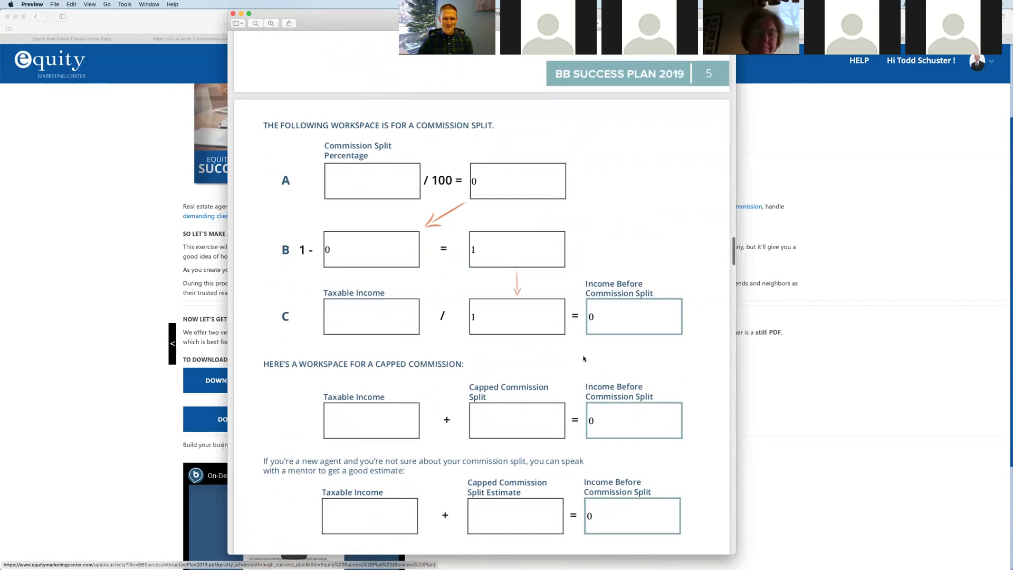
{"action": "scroll", "coordinate": [585, 357], "scroll_direction": "down", "scroll_amount": 4}
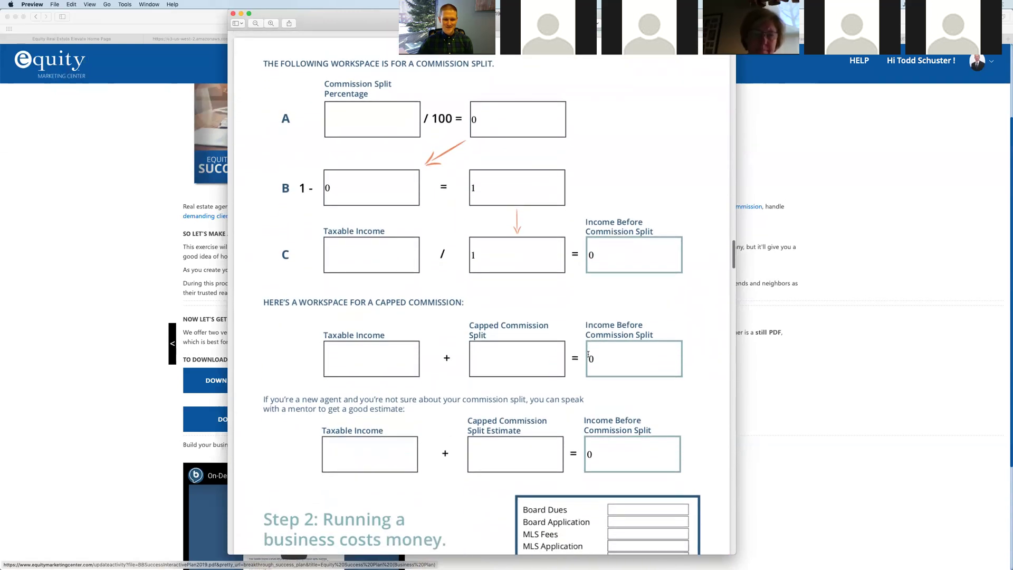
Examine Part Two's Step 2 annual business expenses chart and the calculation of targeted Gross Commission Income
{"action": "scroll", "coordinate": [588, 353], "scroll_direction": "down", "scroll_amount": 5}
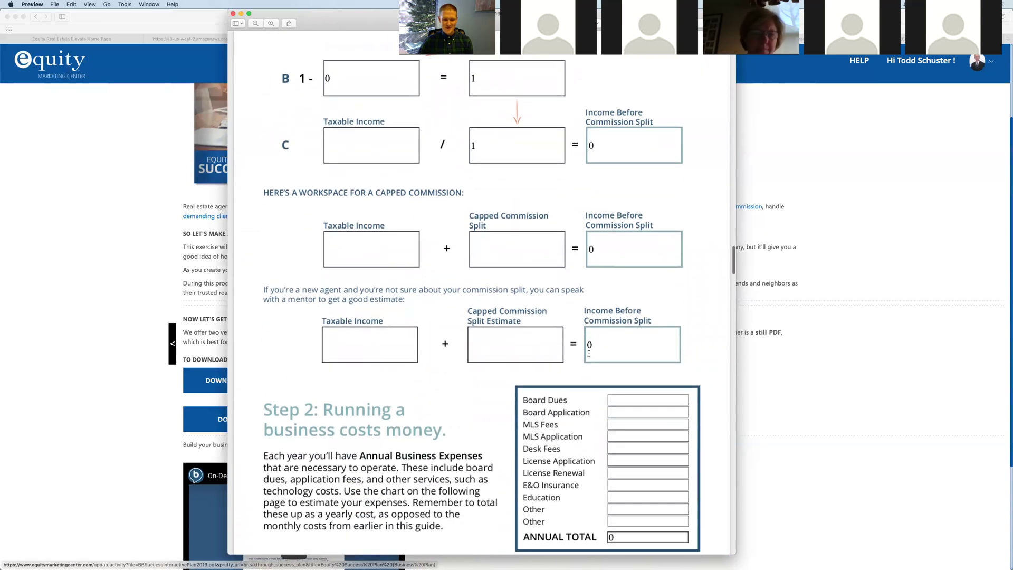
{"action": "scroll", "coordinate": [589, 353], "scroll_direction": "down", "scroll_amount": 2}
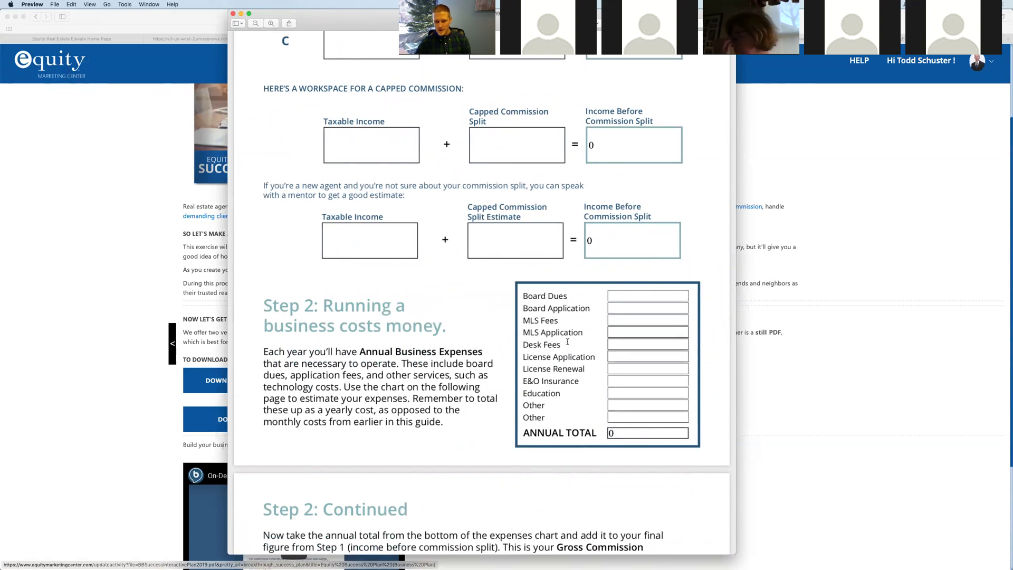
{"action": "scroll", "coordinate": [584, 345], "scroll_direction": "down", "scroll_amount": 2}
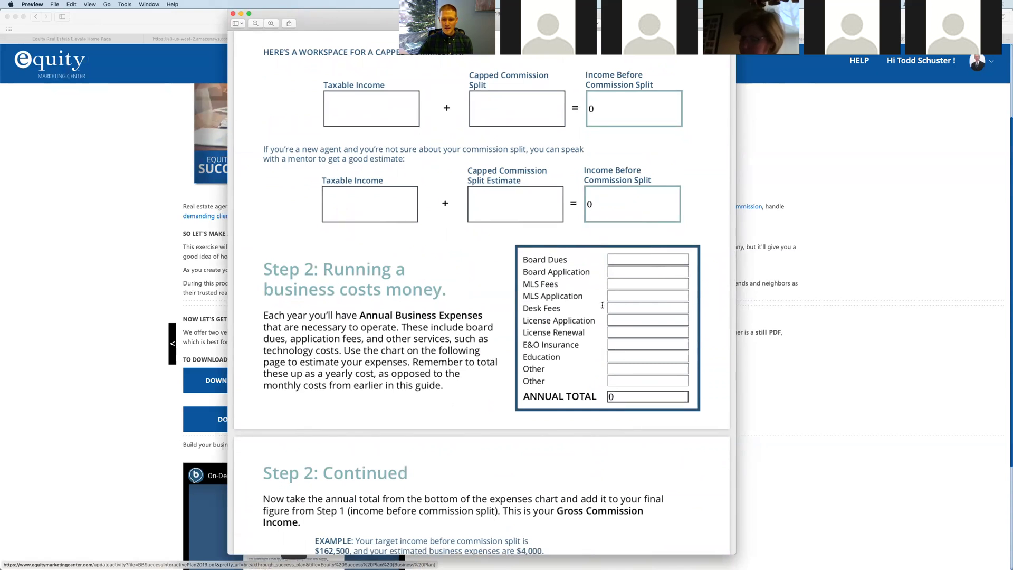
{"action": "scroll", "coordinate": [603, 305], "scroll_direction": "down", "scroll_amount": 10}
{"action": "scroll", "coordinate": [605, 303], "scroll_direction": "down", "scroll_amount": 8}
{"action": "scroll", "coordinate": [607, 302], "scroll_direction": "down", "scroll_amount": 2}
{"action": "scroll", "coordinate": [605, 303], "scroll_direction": "up", "scroll_amount": 2}
{"action": "scroll", "coordinate": [603, 306], "scroll_direction": "down", "scroll_amount": 3}
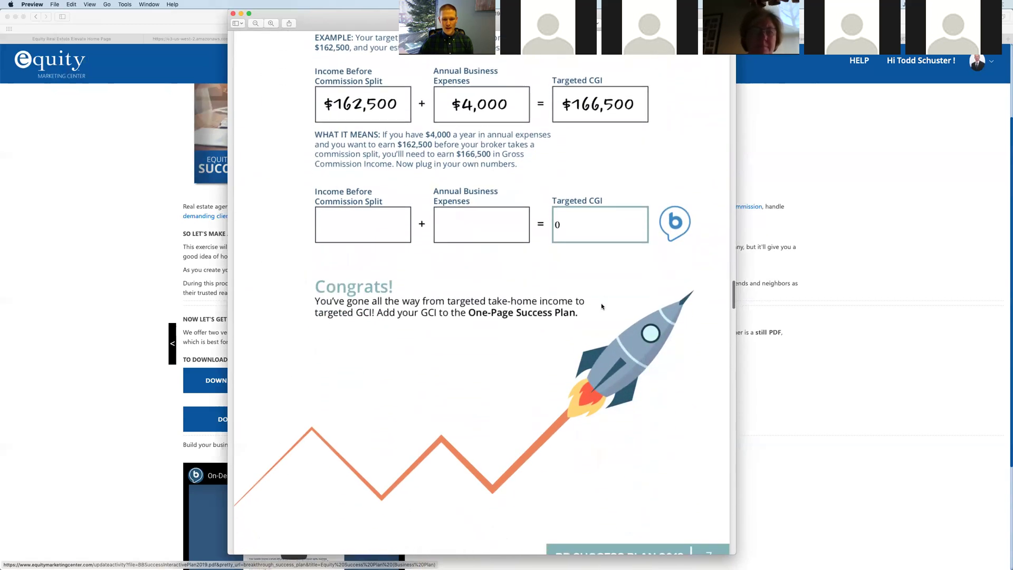
Read Part Three's Step 1 on sales volume, including the 3% average commission example and the blank workspace
{"action": "scroll", "coordinate": [602, 306], "scroll_direction": "down", "scroll_amount": 14}
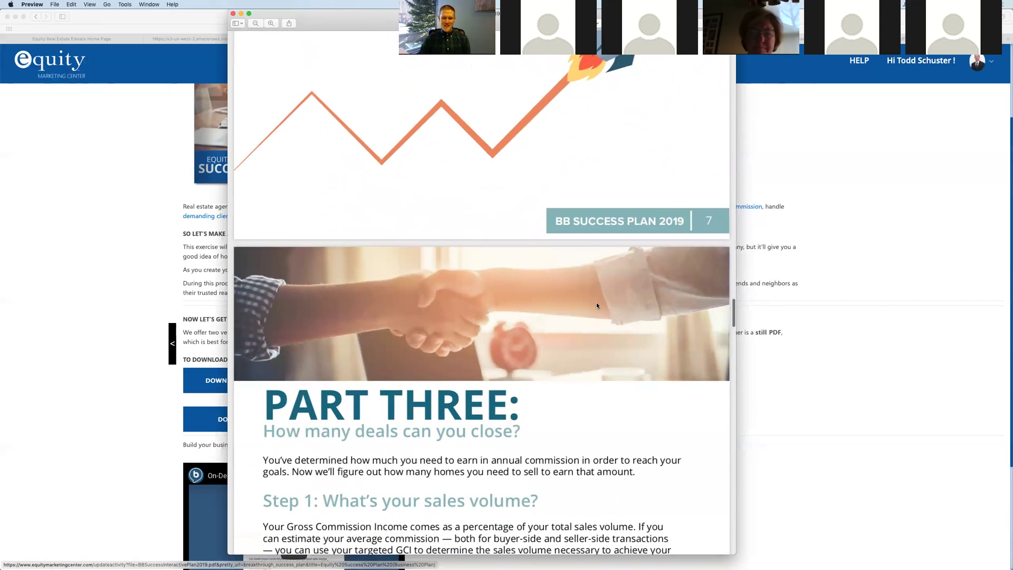
{"action": "scroll", "coordinate": [596, 304], "scroll_direction": "down", "scroll_amount": 7}
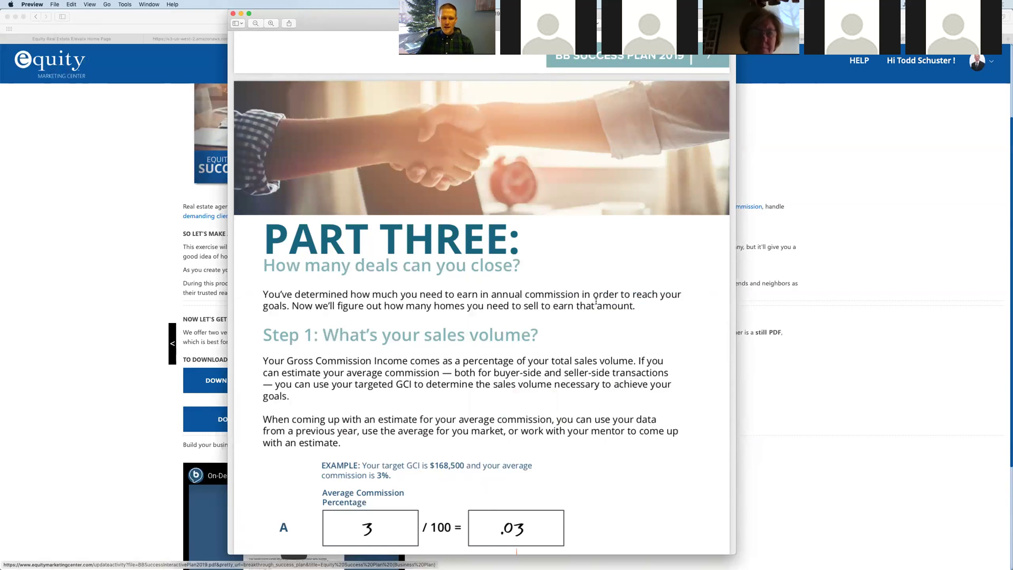
{"action": "scroll", "coordinate": [505, 287], "scroll_direction": "down", "scroll_amount": 5}
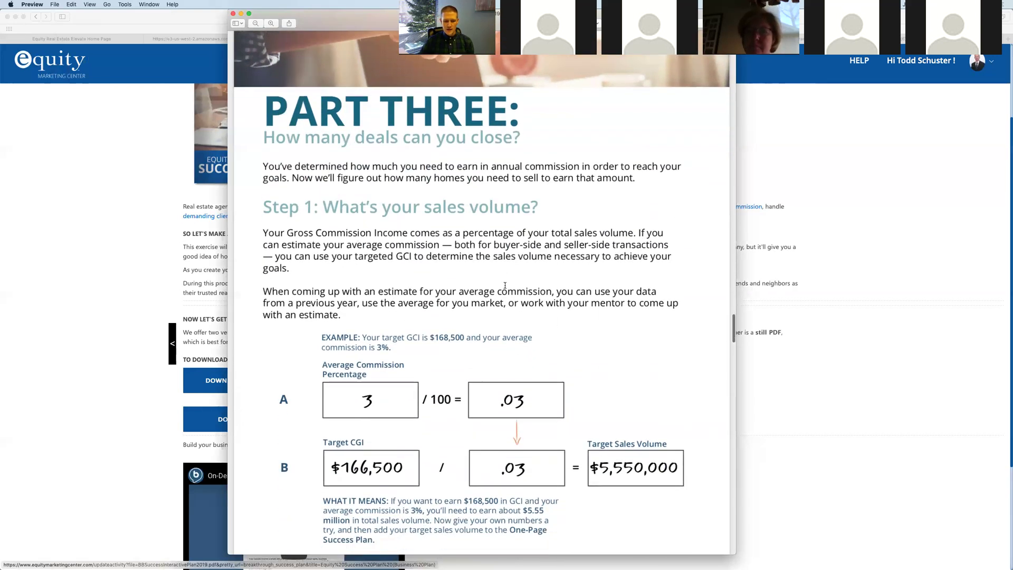
{"action": "scroll", "coordinate": [506, 285], "scroll_direction": "down", "scroll_amount": 2}
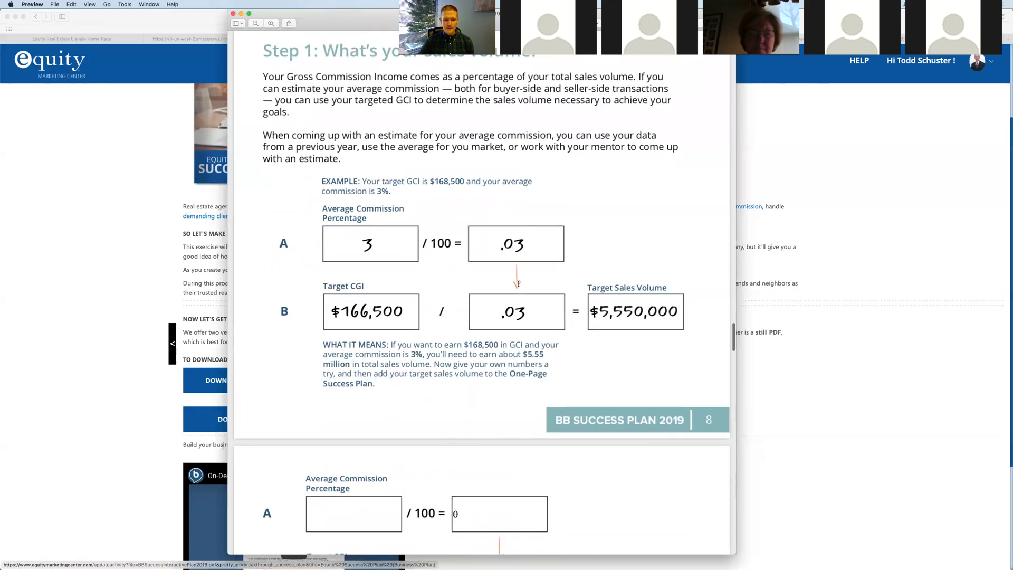
{"action": "scroll", "coordinate": [550, 283], "scroll_direction": "down", "scroll_amount": 1}
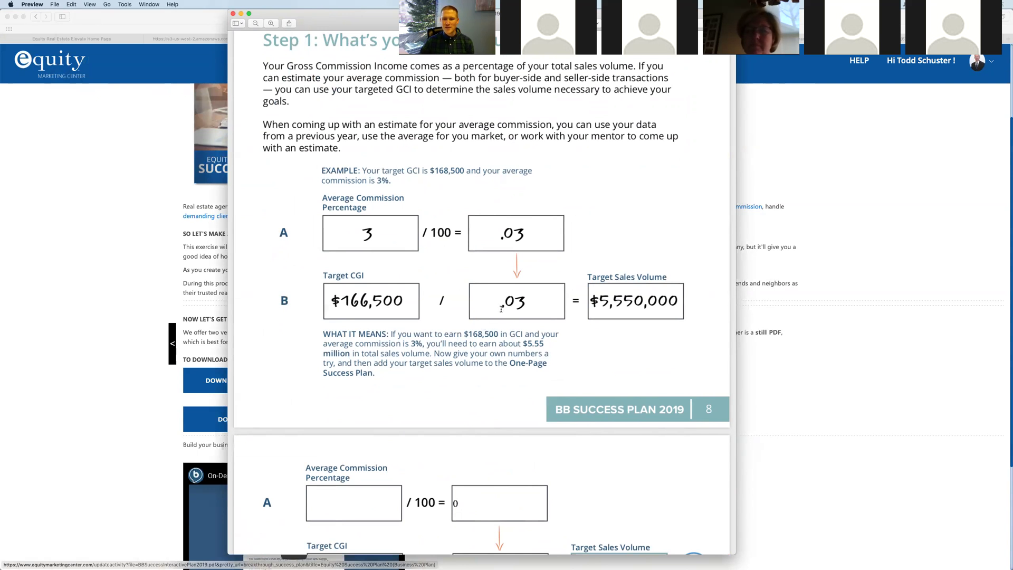
{"action": "scroll", "coordinate": [502, 310], "scroll_direction": "down", "scroll_amount": 5}
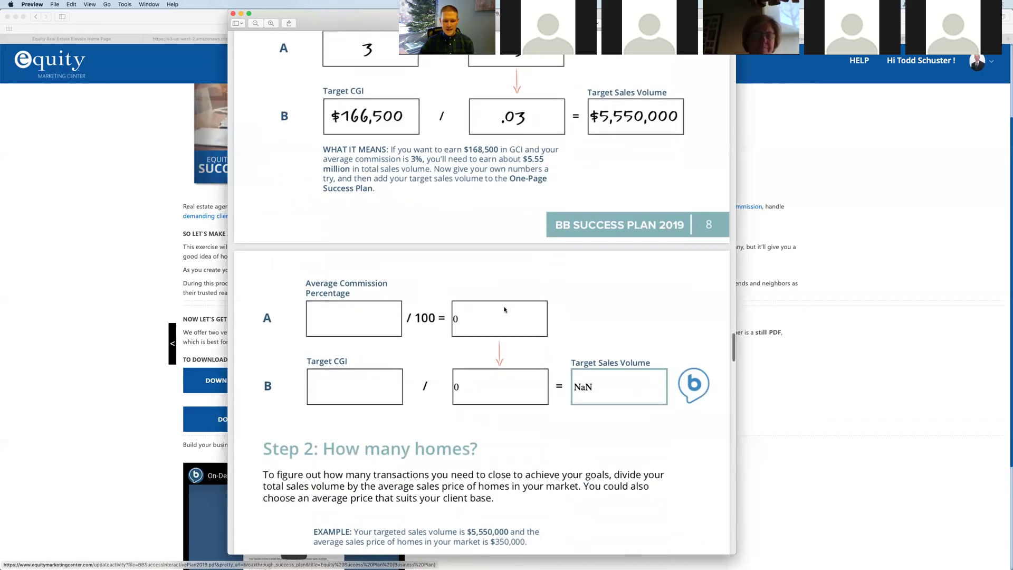
Review "Step 2: How many homes?" with its target transactions example and blank calculation fields
{"action": "scroll", "coordinate": [504, 310], "scroll_direction": "down", "scroll_amount": 3}
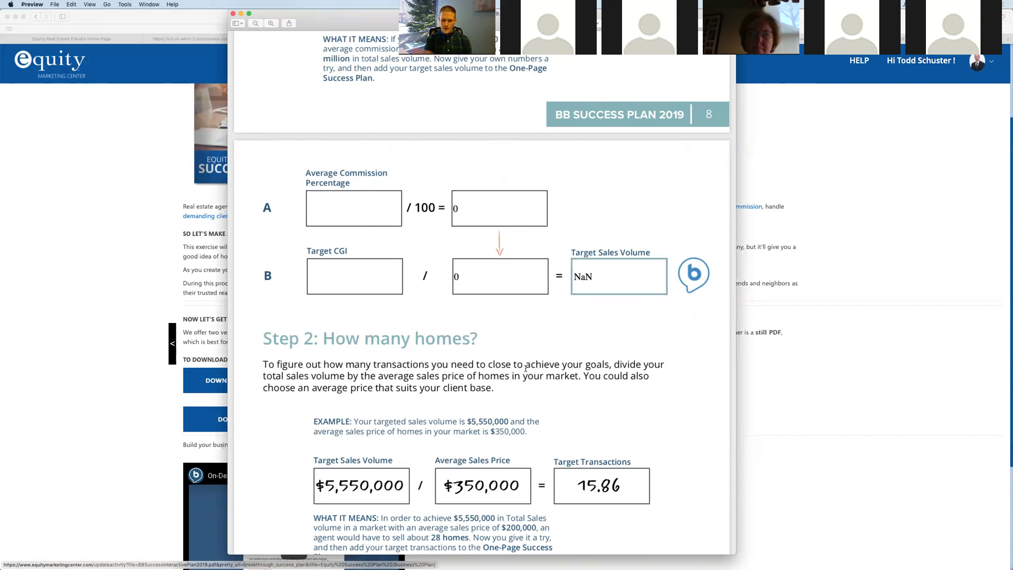
{"action": "scroll", "coordinate": [528, 367], "scroll_direction": "down", "scroll_amount": 5}
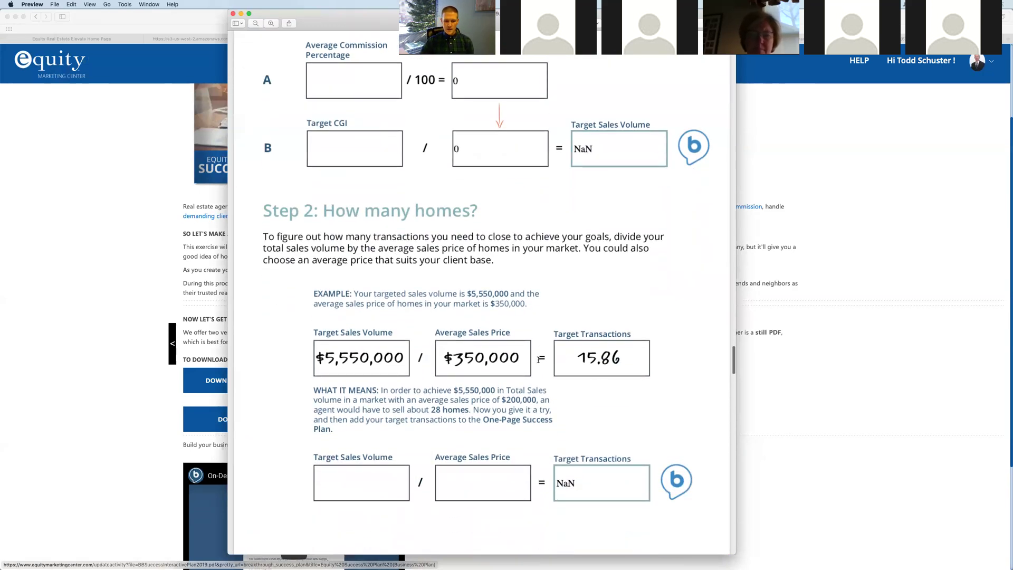
{"action": "scroll", "coordinate": [541, 359], "scroll_direction": "down", "scroll_amount": 3}
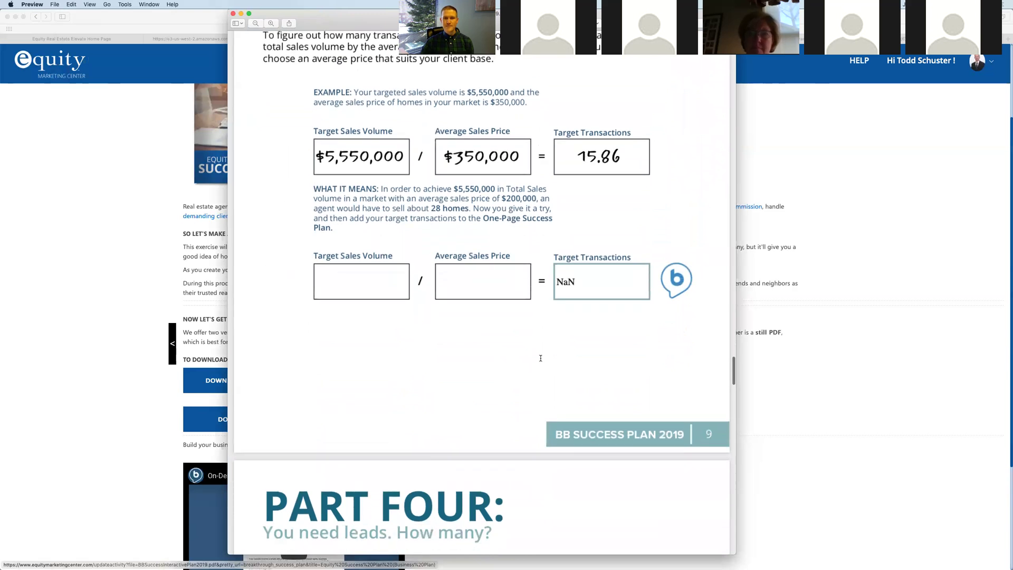
{"action": "scroll", "coordinate": [541, 355], "scroll_direction": "down", "scroll_amount": 1}
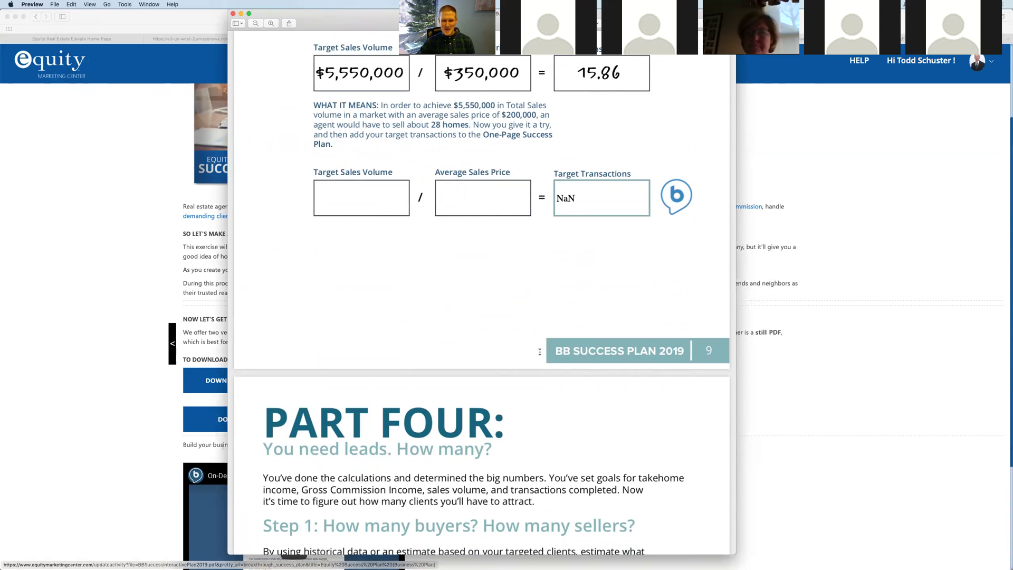
Look through Part Four's buyer and seller transaction split and the "What's your success rate with sellers?" section
{"action": "scroll", "coordinate": [540, 352], "scroll_direction": "down", "scroll_amount": 5}
{"action": "scroll", "coordinate": [540, 352], "scroll_direction": "down", "scroll_amount": 6}
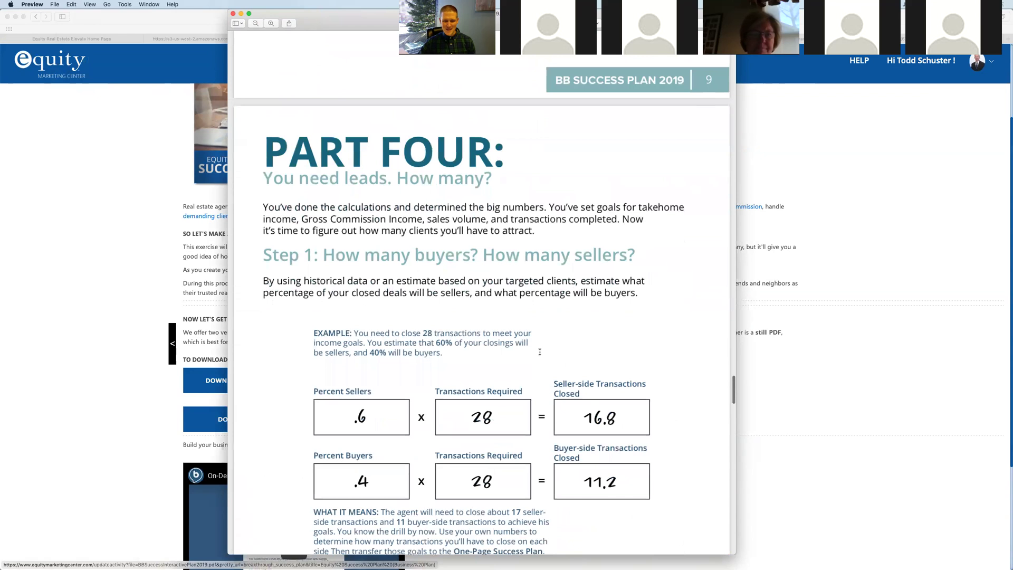
{"action": "scroll", "coordinate": [539, 352], "scroll_direction": "down", "scroll_amount": 10}
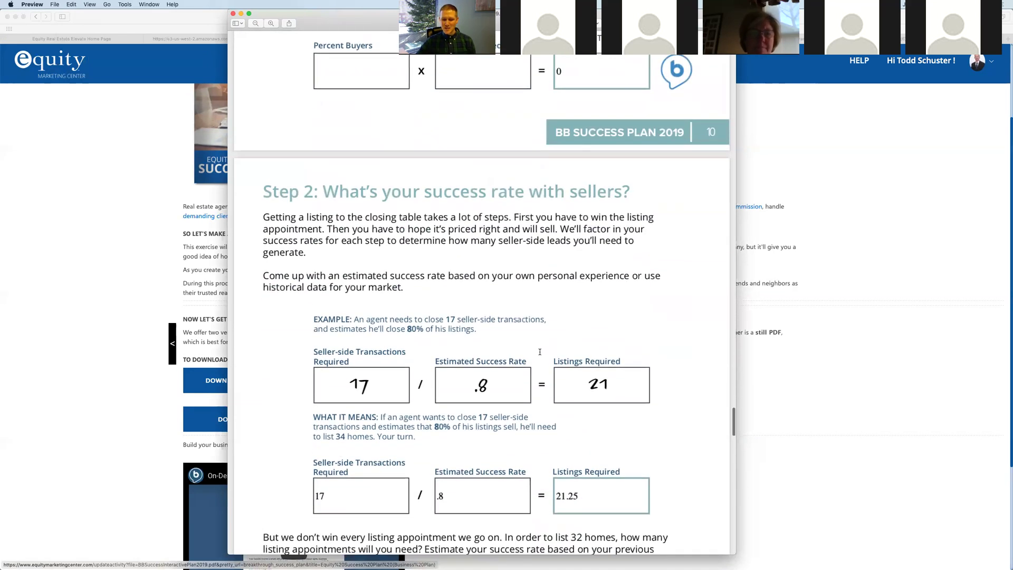
{"action": "scroll", "coordinate": [537, 351], "scroll_direction": "up", "scroll_amount": 3}
{"action": "scroll", "coordinate": [535, 351], "scroll_direction": "up", "scroll_amount": 8}
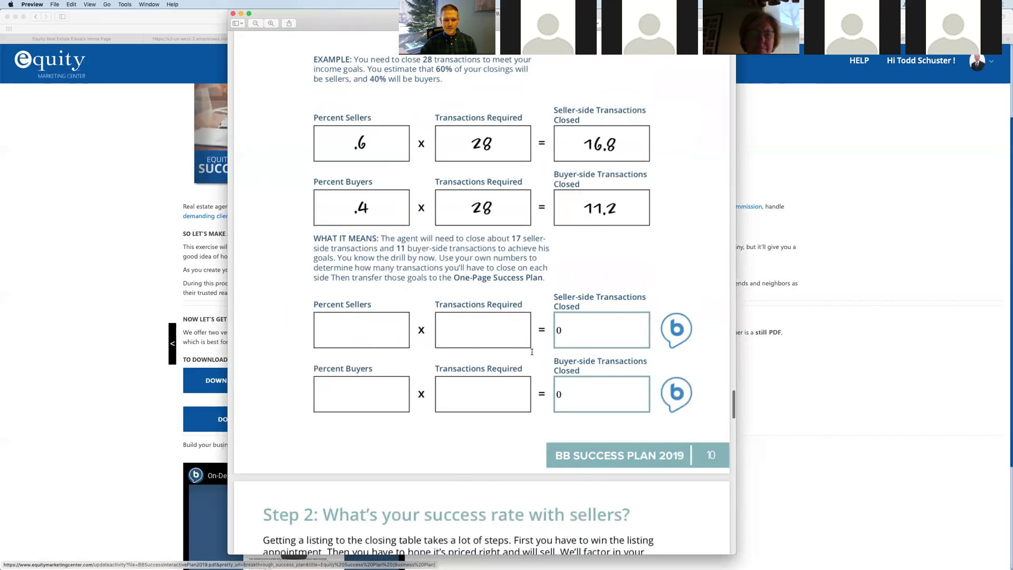
Close the success plan PDF and return to the Real Estate Business Planning page in the Equity Marketing Center
{"action": "left_click_drag", "start_coordinate": [342, 17], "coordinate": [346, 52]}
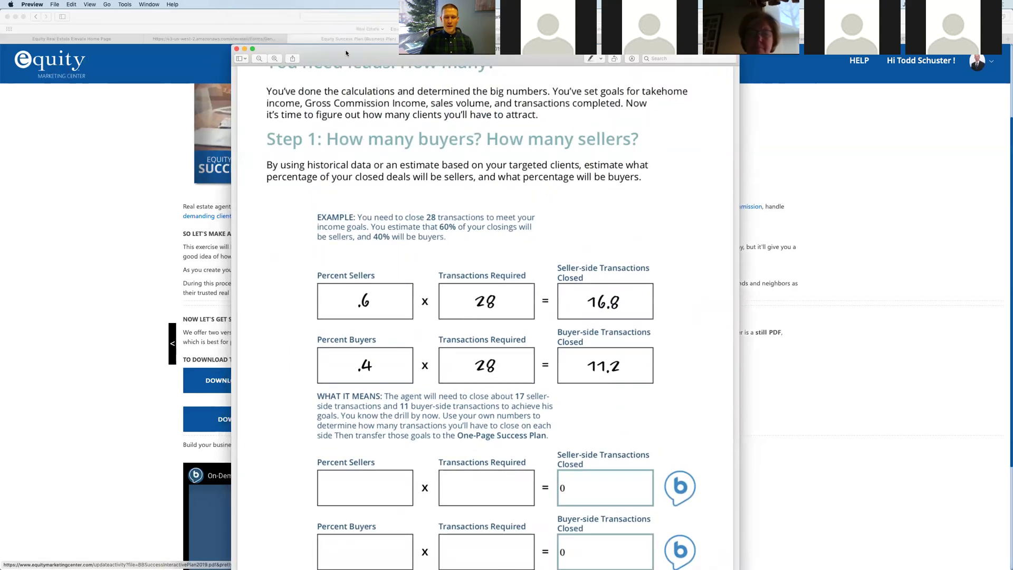
{"action": "left_click", "coordinate": [237, 48]}
{"action": "scroll", "coordinate": [82, 228], "scroll_direction": "up", "scroll_amount": 4}
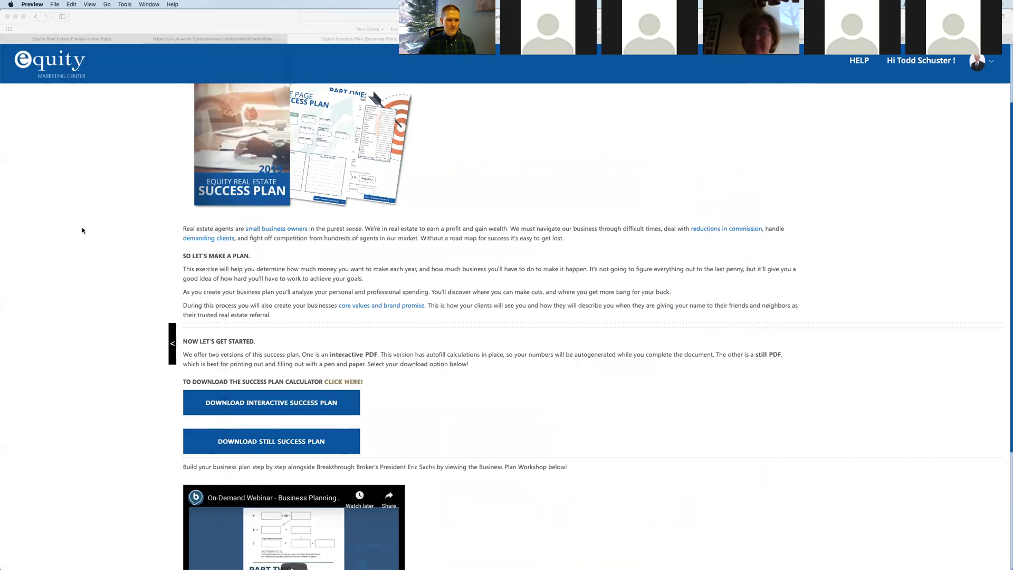
{"action": "left_click", "coordinate": [36, 17]}
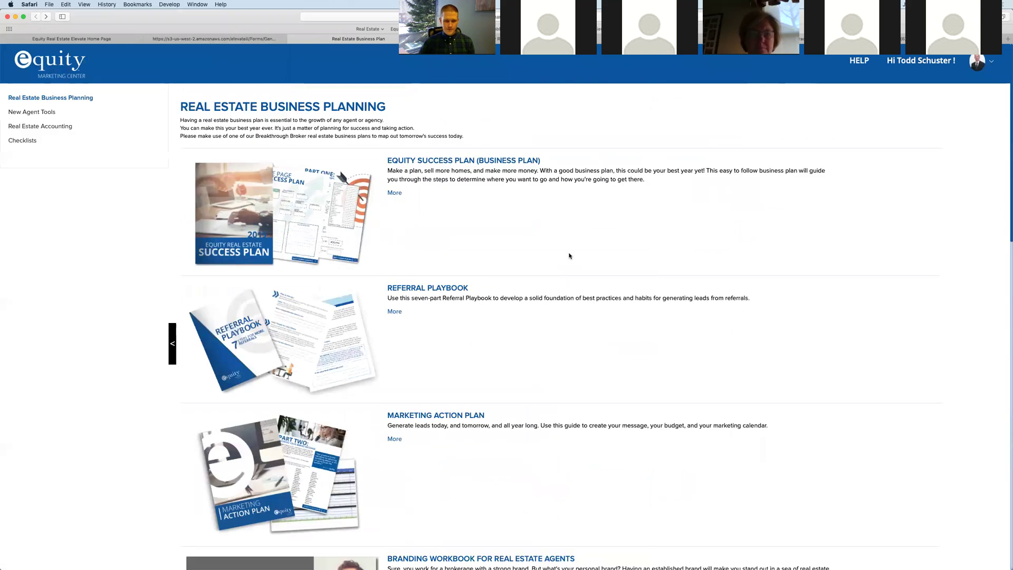
Download the Referral Playbook workbook from its resource page and enlarge and reposition the opened PDF window
{"action": "scroll", "coordinate": [576, 261], "scroll_direction": "down", "scroll_amount": 1}
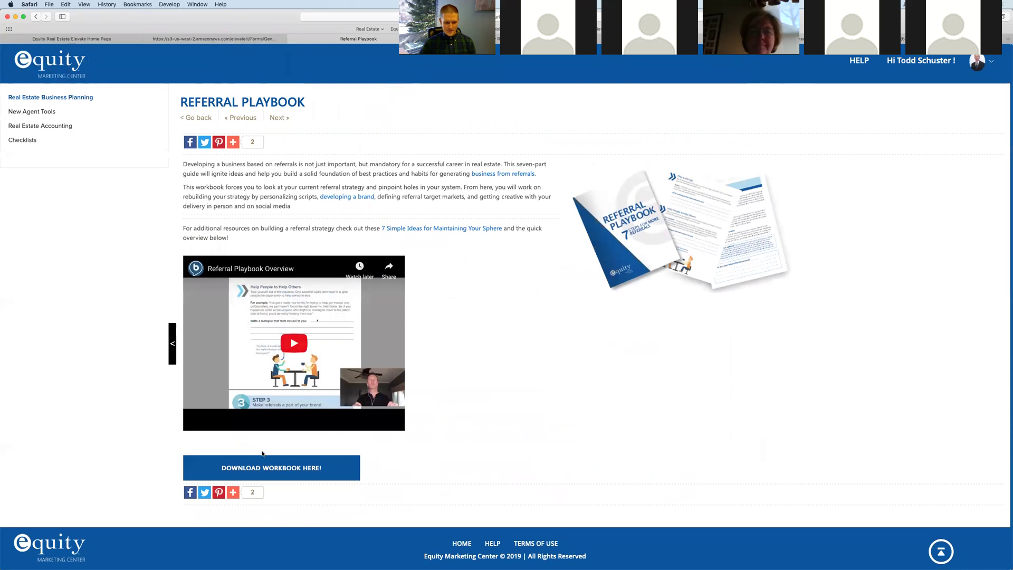
{"action": "left_click", "coordinate": [244, 472]}
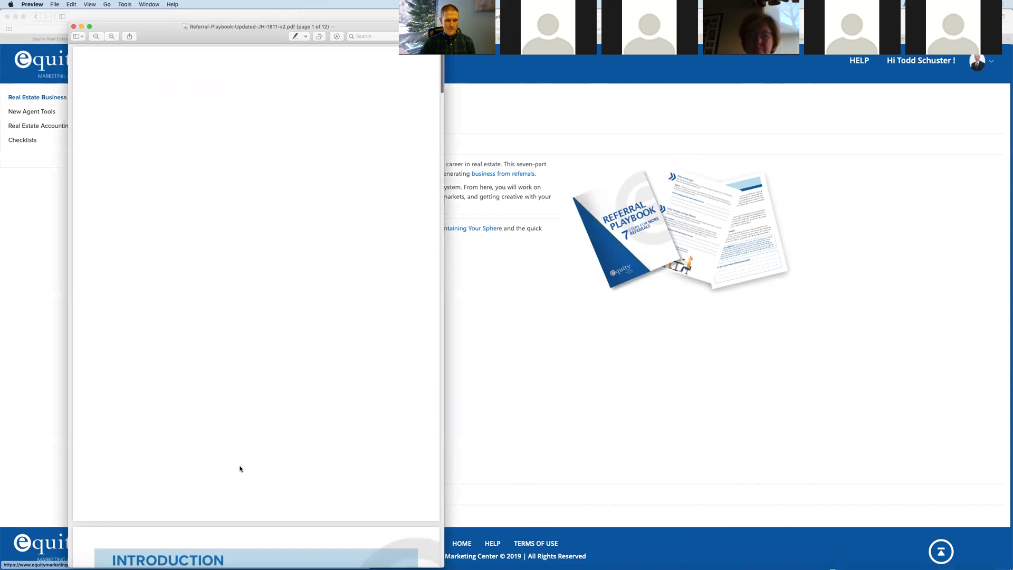
{"action": "left_click_drag", "start_coordinate": [275, 28], "coordinate": [282, 15]}
{"action": "left_click_drag", "start_coordinate": [453, 340], "coordinate": [764, 374]}
{"action": "scroll", "coordinate": [398, 213], "scroll_direction": "up", "scroll_amount": 8}
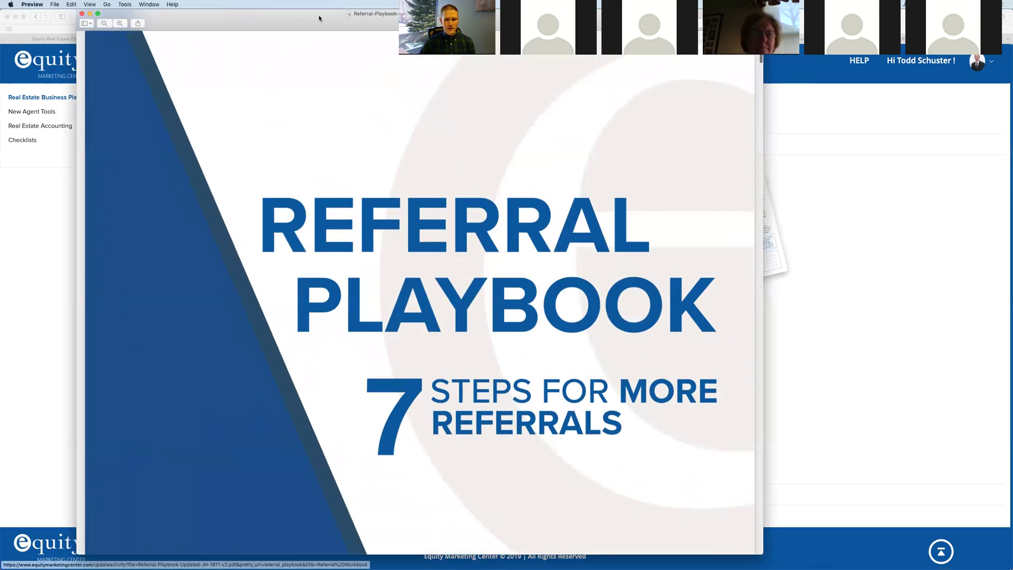
{"action": "left_click_drag", "start_coordinate": [319, 16], "coordinate": [375, 16]}
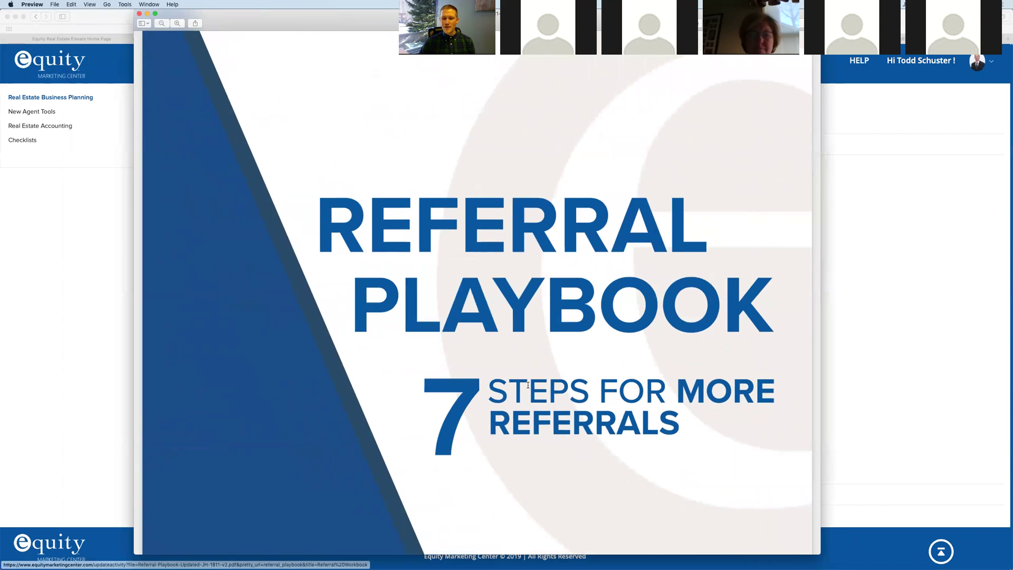
Review the Referral Playbook's cover and its "No referrals, no business." introduction
{"action": "scroll", "coordinate": [581, 401], "scroll_direction": "down", "scroll_amount": 4}
{"action": "scroll", "coordinate": [517, 348], "scroll_direction": "down", "scroll_amount": 10}
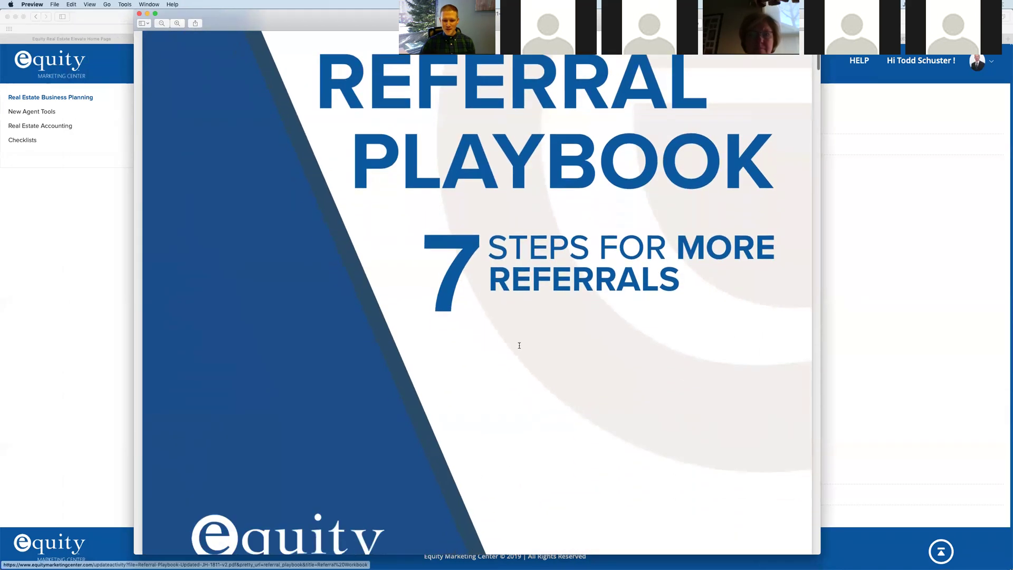
{"action": "scroll", "coordinate": [530, 340], "scroll_direction": "down", "scroll_amount": 15}
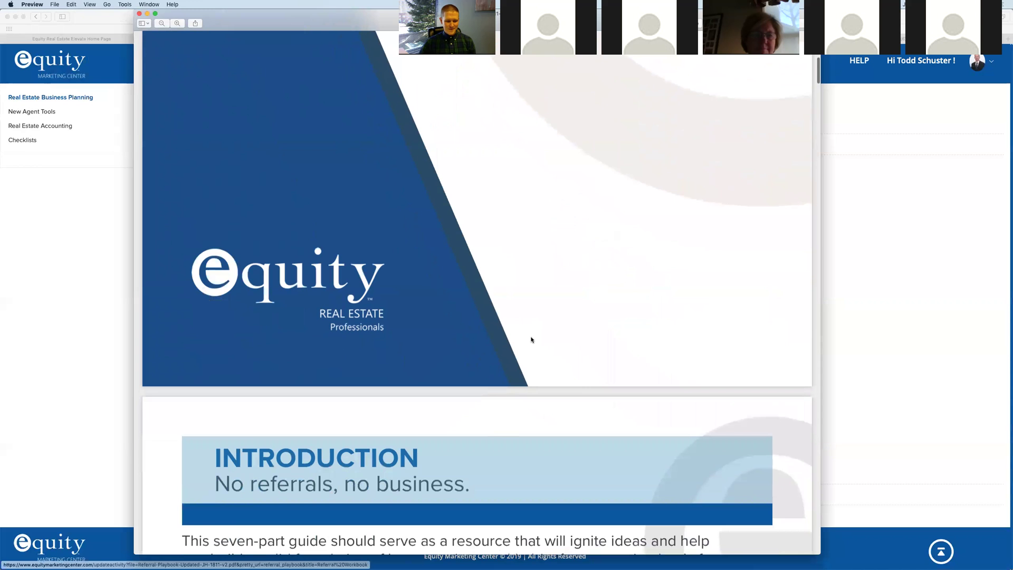
{"action": "scroll", "coordinate": [532, 340], "scroll_direction": "down", "scroll_amount": 3}
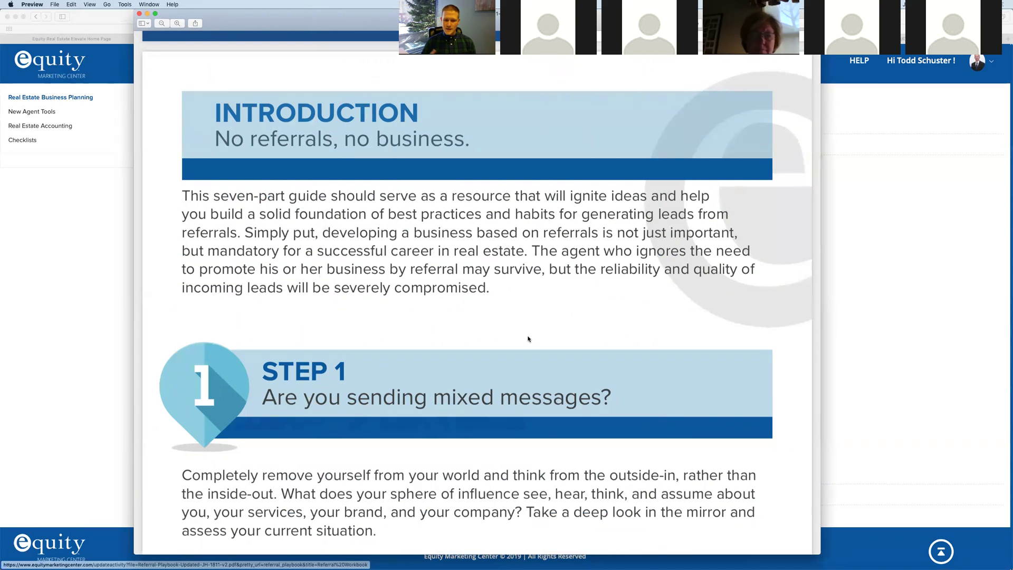
Read the playbook's Step 1, "Are you sending mixed messages?", and its question on whether clients see someone successful
{"action": "scroll", "coordinate": [523, 343], "scroll_direction": "down", "scroll_amount": 5}
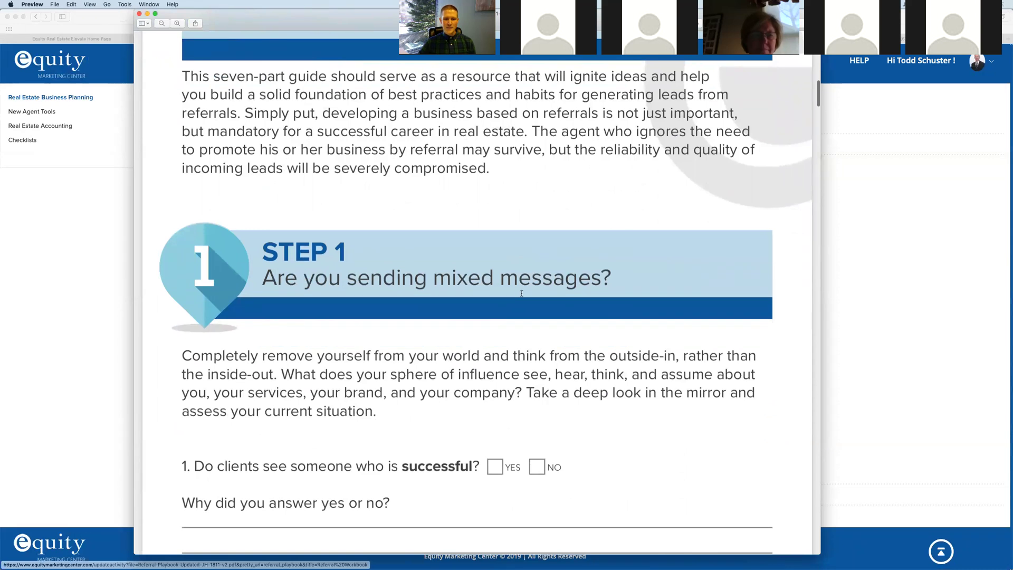
{"action": "scroll", "coordinate": [522, 293], "scroll_direction": "down", "scroll_amount": 6}
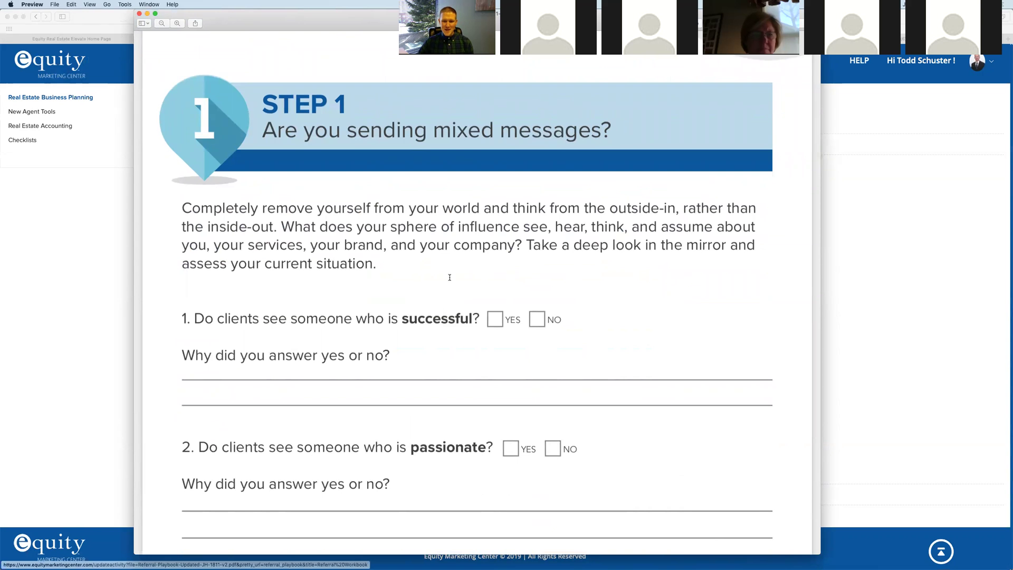
{"action": "scroll", "coordinate": [438, 283], "scroll_direction": "down", "scroll_amount": 1}
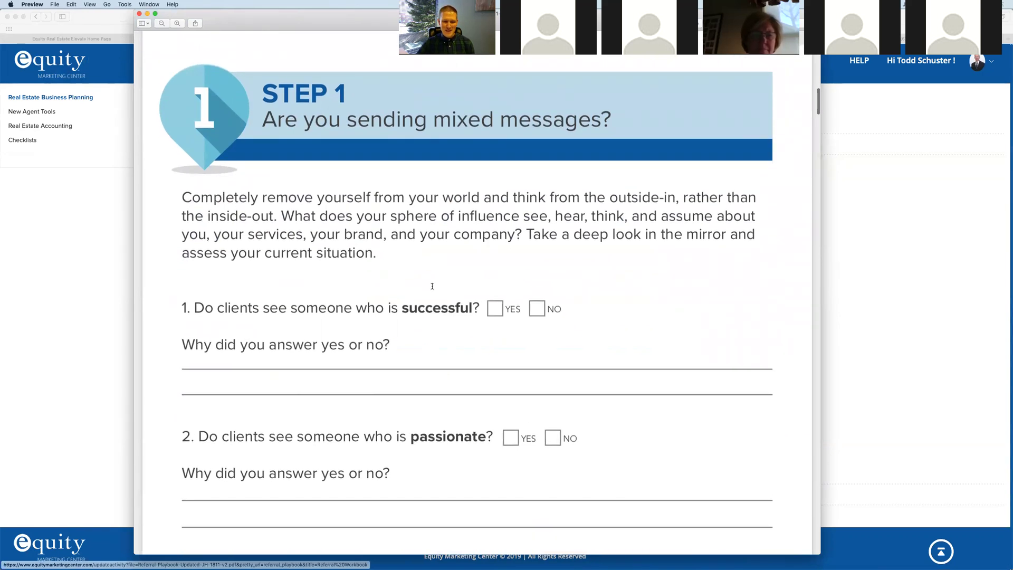
{"action": "scroll", "coordinate": [433, 284], "scroll_direction": "down", "scroll_amount": 1}
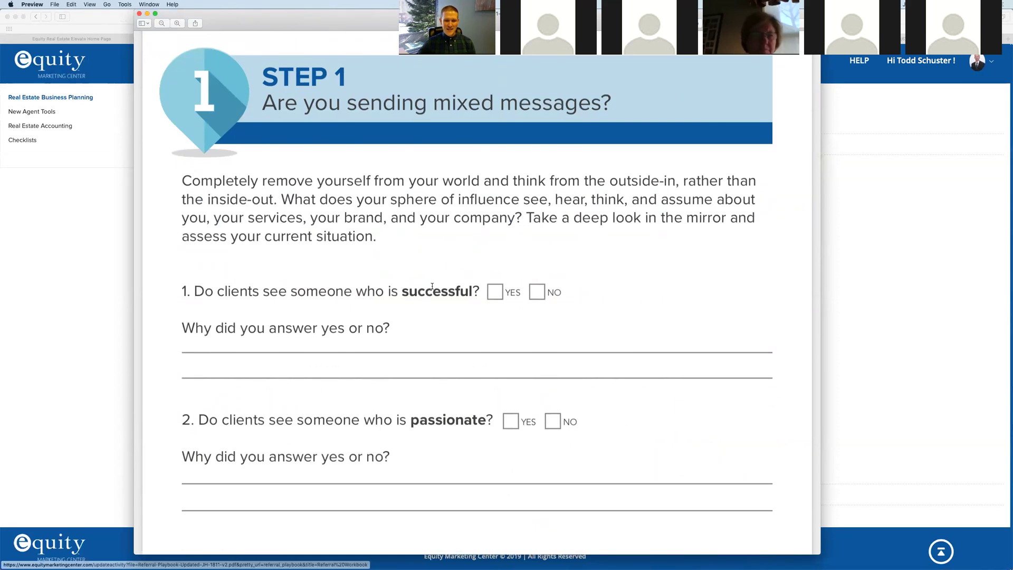
{"action": "scroll", "coordinate": [448, 285], "scroll_direction": "down", "scroll_amount": 3}
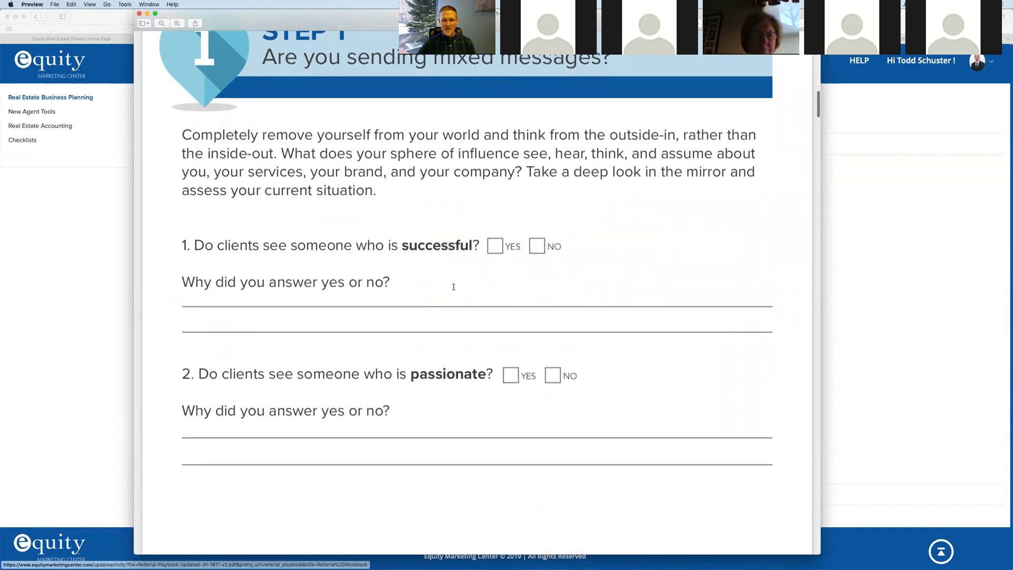
{"action": "scroll", "coordinate": [451, 290], "scroll_direction": "up", "scroll_amount": 1}
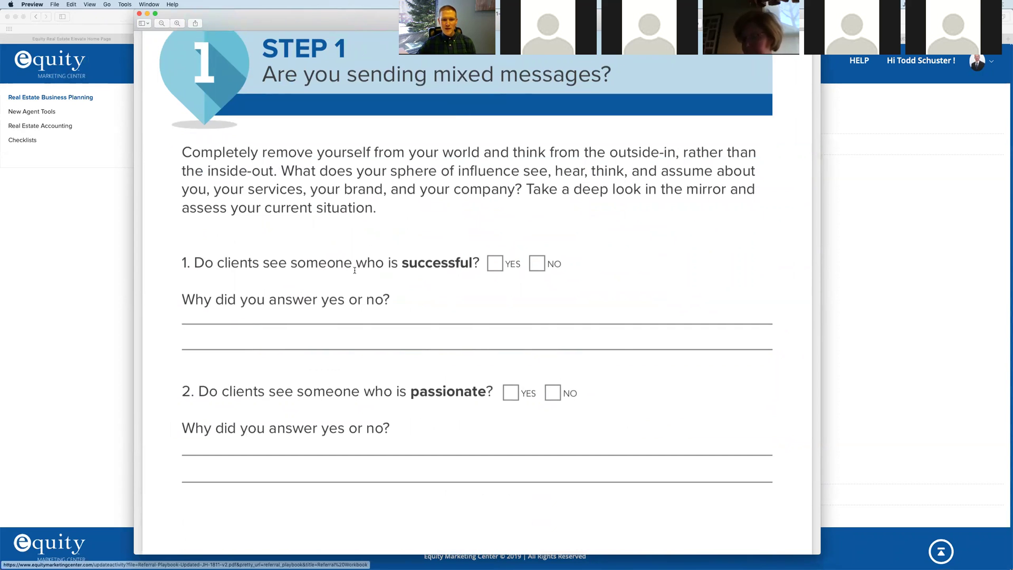
{"action": "scroll", "coordinate": [519, 270], "scroll_direction": "down", "scroll_amount": 1}
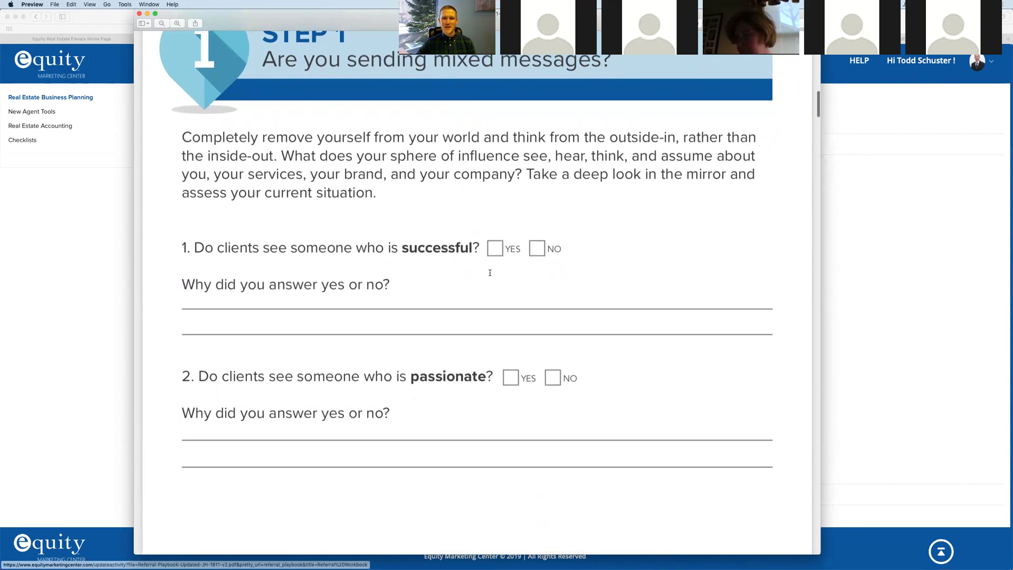
Review Step 1's questions 2 to 6 on being passionate, caring, a winner, organized and confident
{"action": "scroll", "coordinate": [489, 273], "scroll_direction": "down", "scroll_amount": 7}
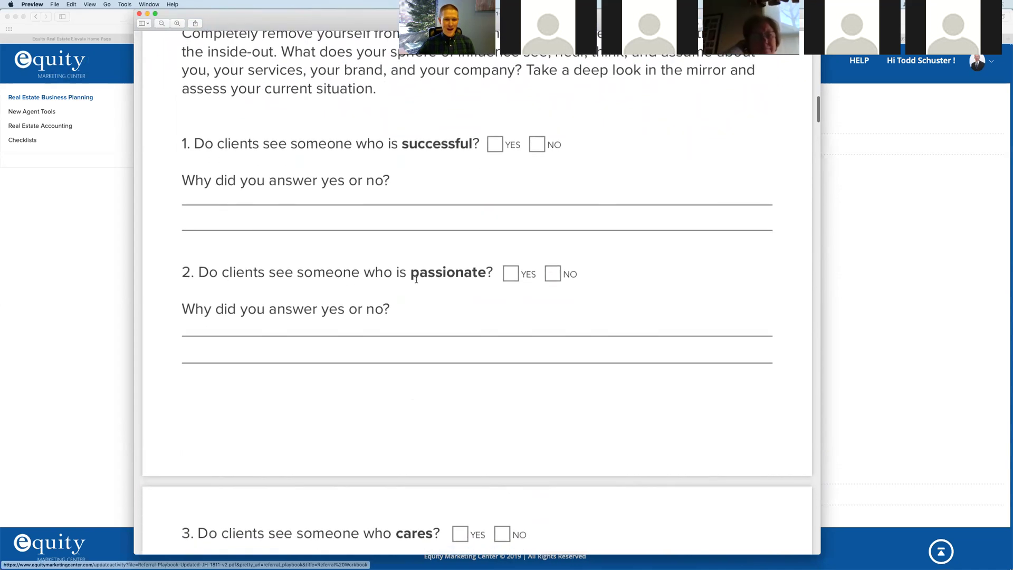
{"action": "scroll", "coordinate": [480, 277], "scroll_direction": "down", "scroll_amount": 5}
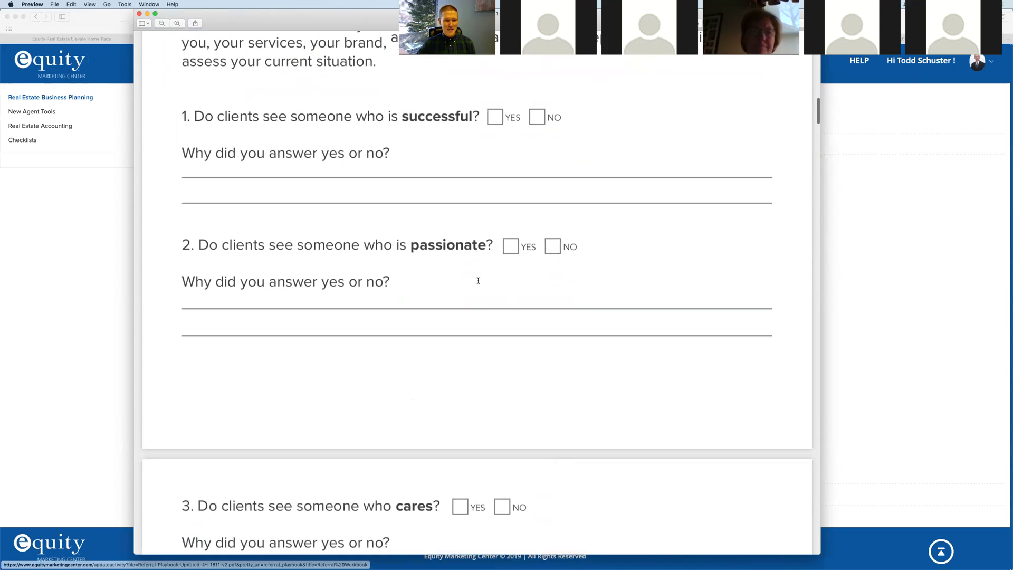
{"action": "scroll", "coordinate": [478, 280], "scroll_direction": "down", "scroll_amount": 8}
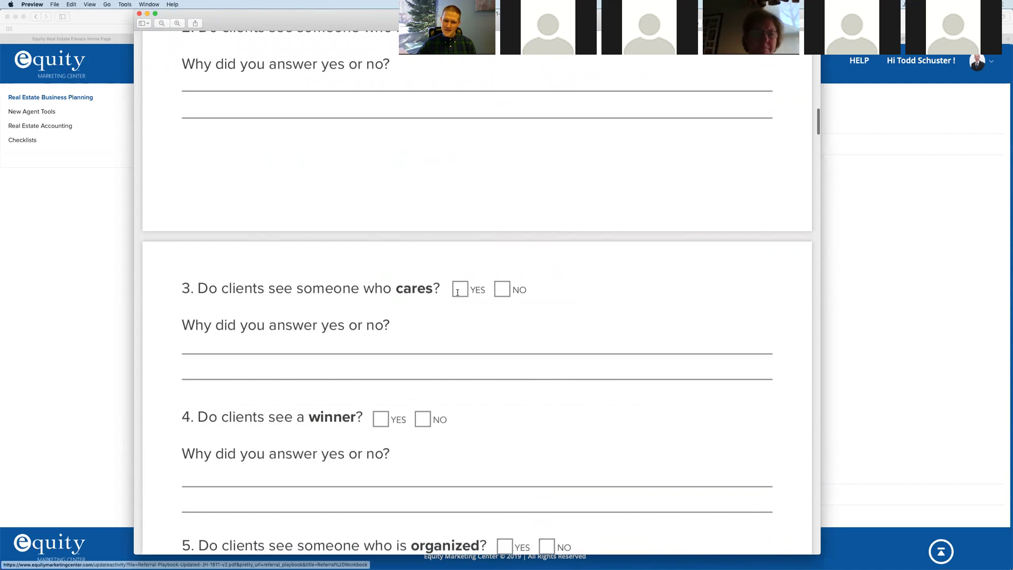
{"action": "scroll", "coordinate": [434, 334], "scroll_direction": "down", "scroll_amount": 3}
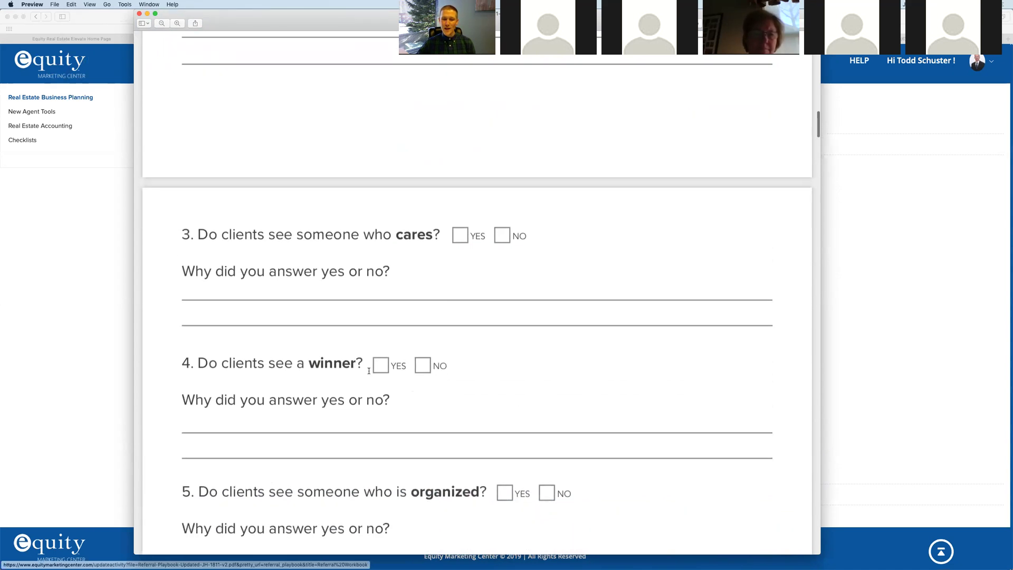
{"action": "scroll", "coordinate": [384, 328], "scroll_direction": "down", "scroll_amount": 4}
{"action": "scroll", "coordinate": [390, 296], "scroll_direction": "down", "scroll_amount": 8}
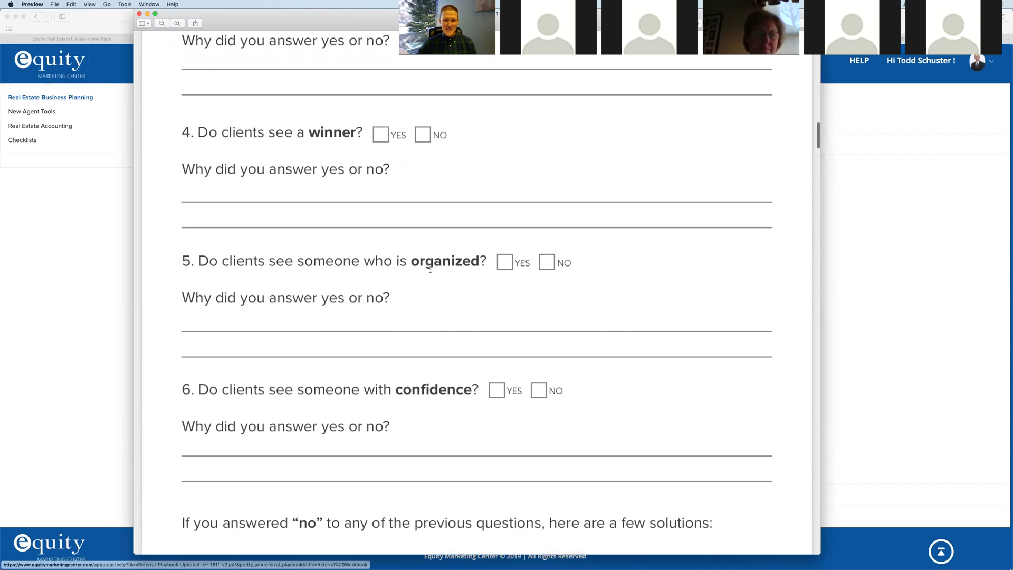
Read the playbook's first solution, "Remove the word 'busy' from your vocabulary," and its best practice
{"action": "scroll", "coordinate": [430, 269], "scroll_direction": "down", "scroll_amount": 10}
{"action": "scroll", "coordinate": [431, 269], "scroll_direction": "down", "scroll_amount": 6}
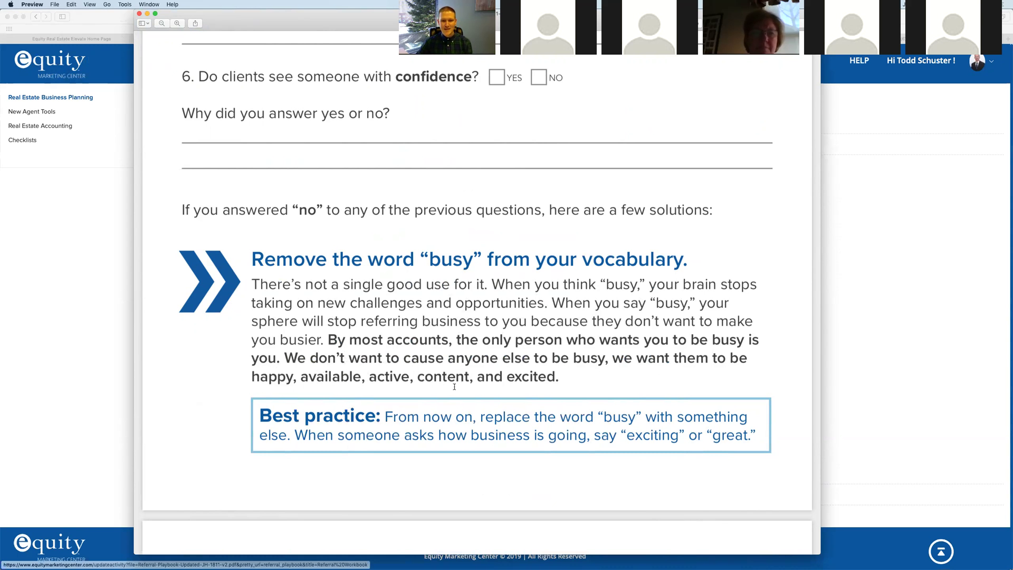
{"action": "scroll", "coordinate": [516, 387], "scroll_direction": "down", "scroll_amount": 2}
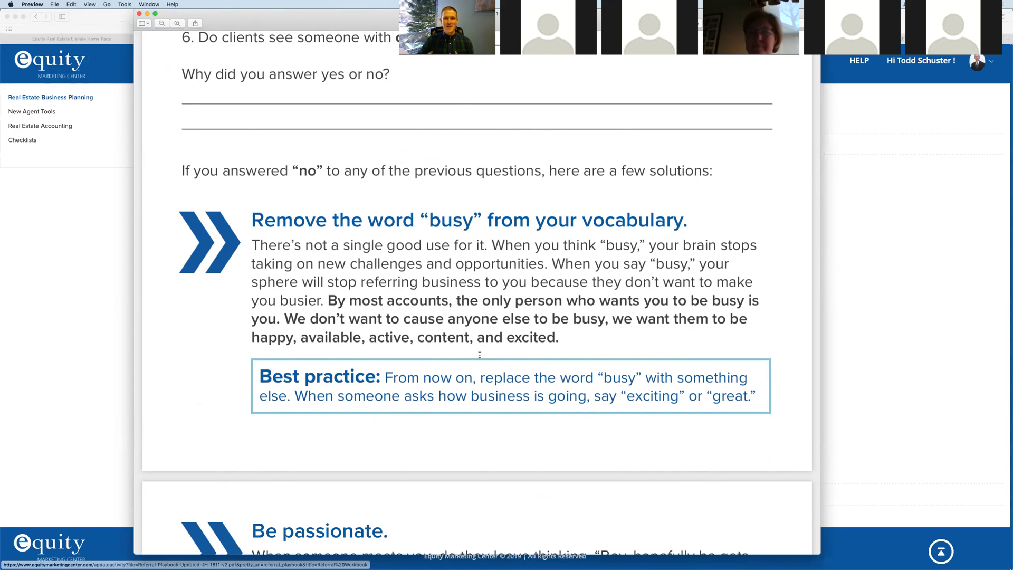
{"action": "scroll", "coordinate": [439, 360], "scroll_direction": "down", "scroll_amount": 2}
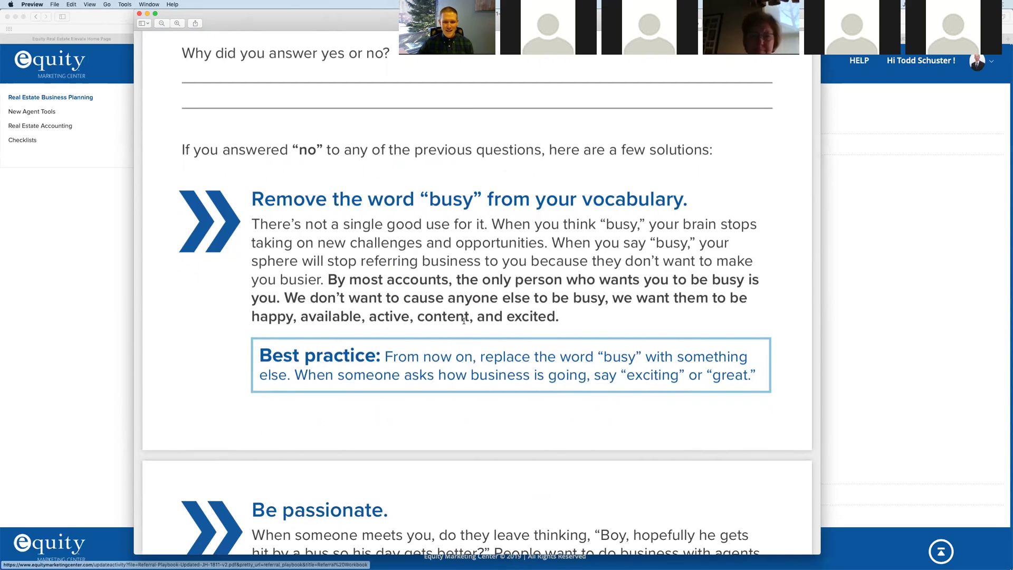
{"action": "scroll", "coordinate": [465, 317], "scroll_direction": "down", "scroll_amount": 2}
{"action": "scroll", "coordinate": [472, 307], "scroll_direction": "down", "scroll_amount": 2}
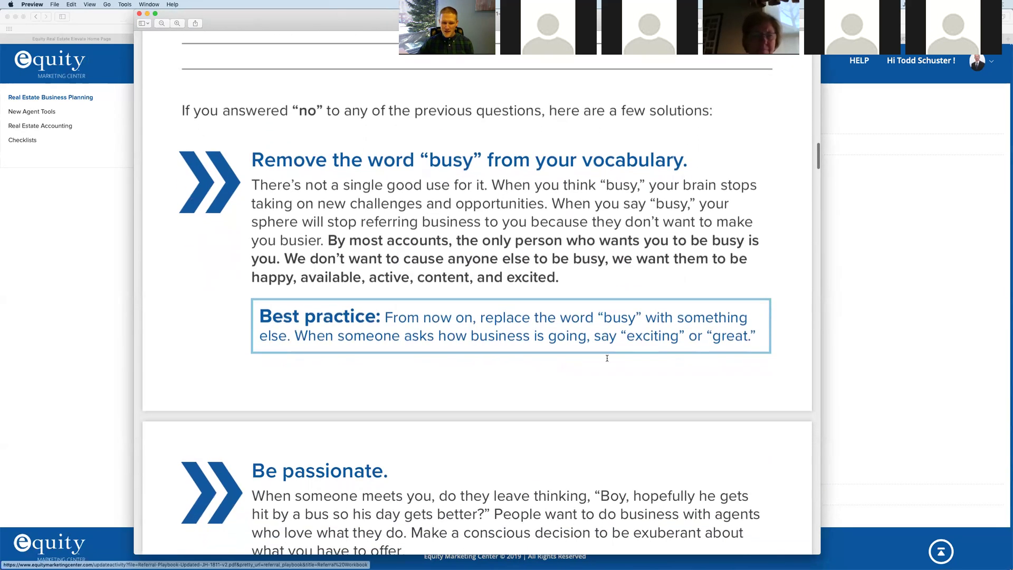
Read the "Be passionate." solution and its best practice at the end of Step 1
{"action": "scroll", "coordinate": [607, 358], "scroll_direction": "down", "scroll_amount": 10}
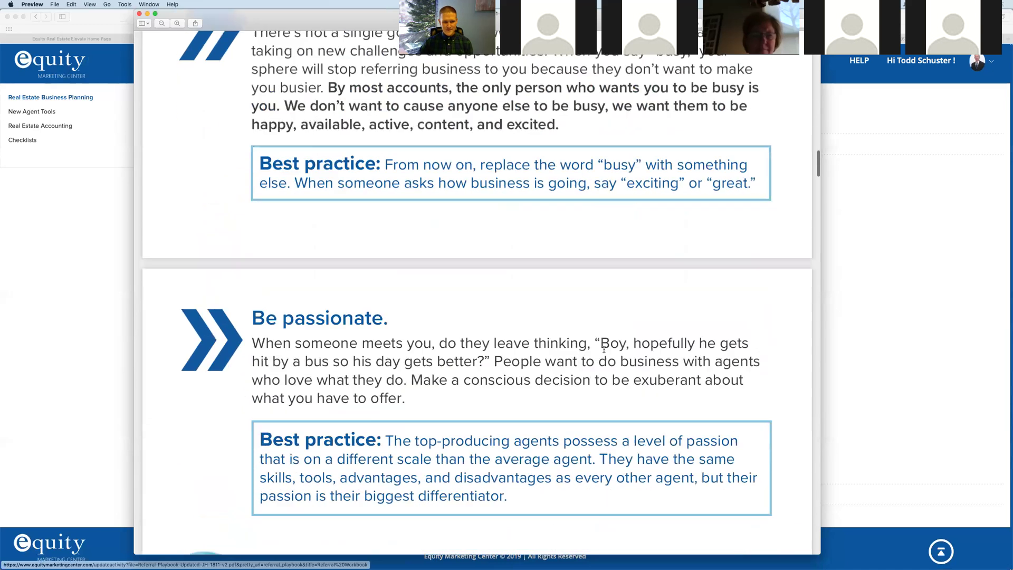
{"action": "scroll", "coordinate": [605, 350], "scroll_direction": "down", "scroll_amount": 8}
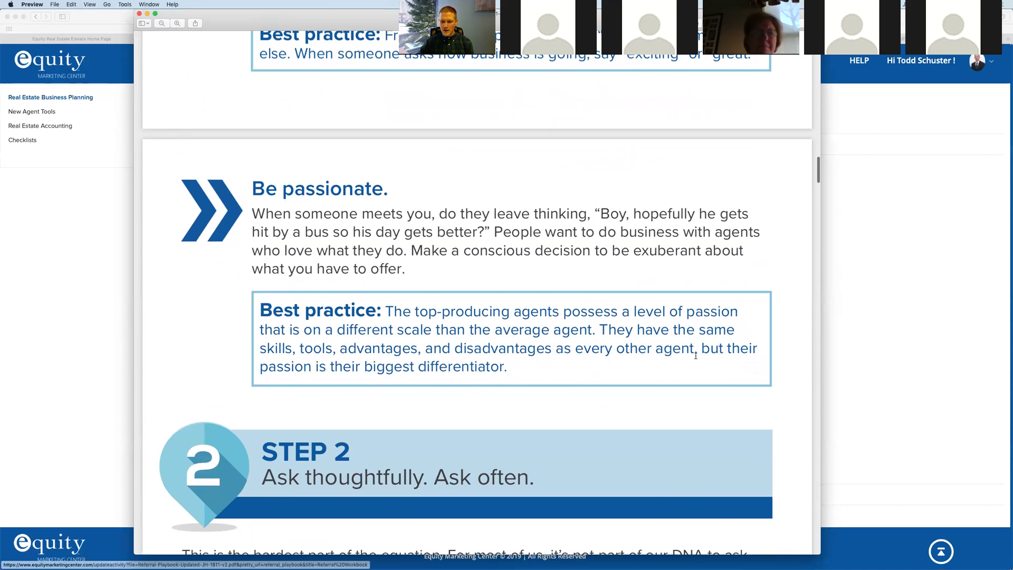
{"action": "scroll", "coordinate": [454, 366], "scroll_direction": "down", "scroll_amount": 1}
{"action": "scroll", "coordinate": [459, 360], "scroll_direction": "down", "scroll_amount": 5}
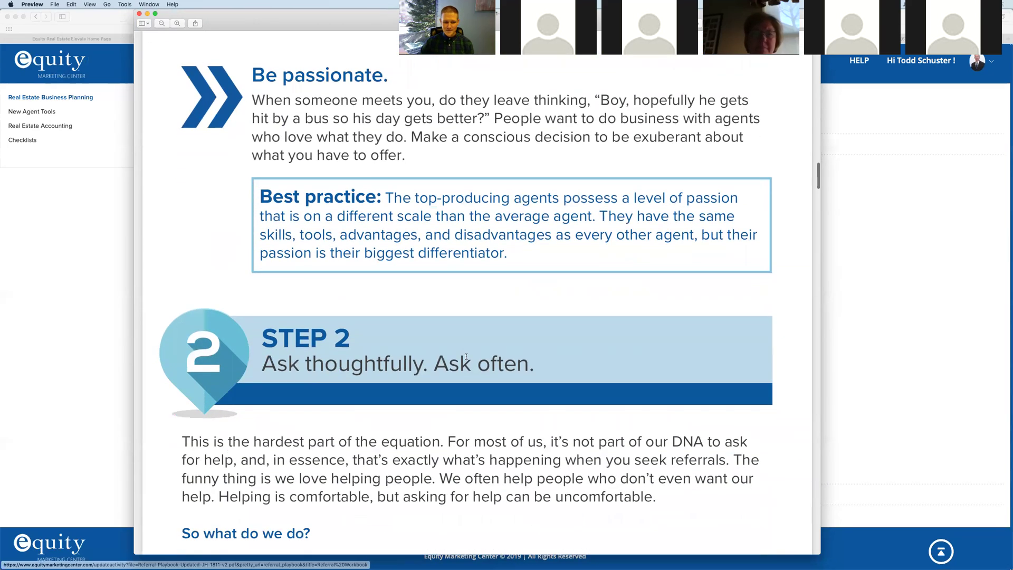
Review Step 2, "Ask thoughtfully. Ask often.", and its "Change your words. Don't ask for help, offer it." scripts
{"action": "scroll", "coordinate": [466, 357], "scroll_direction": "down", "scroll_amount": 4}
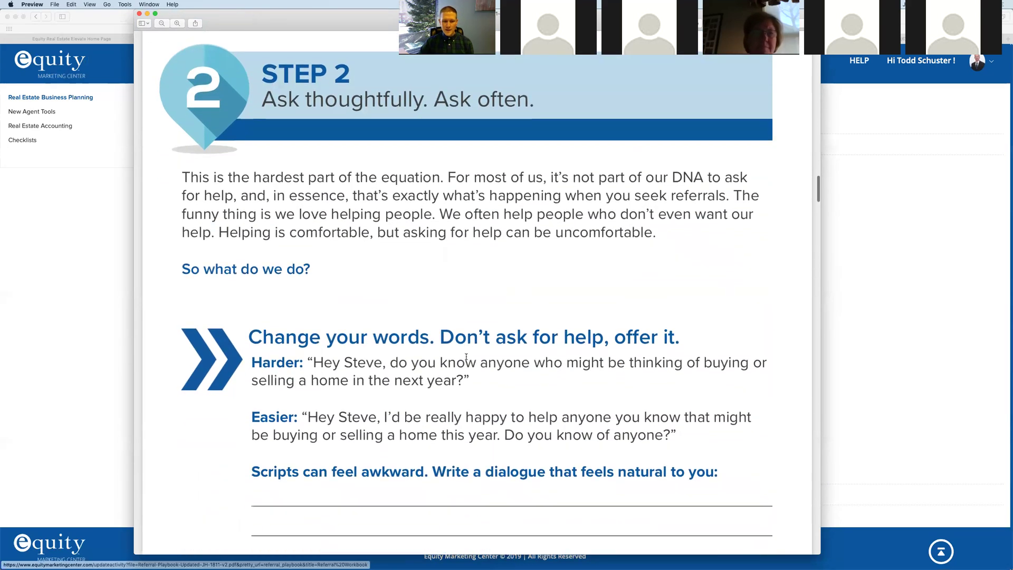
{"action": "scroll", "coordinate": [463, 358], "scroll_direction": "down", "scroll_amount": 2}
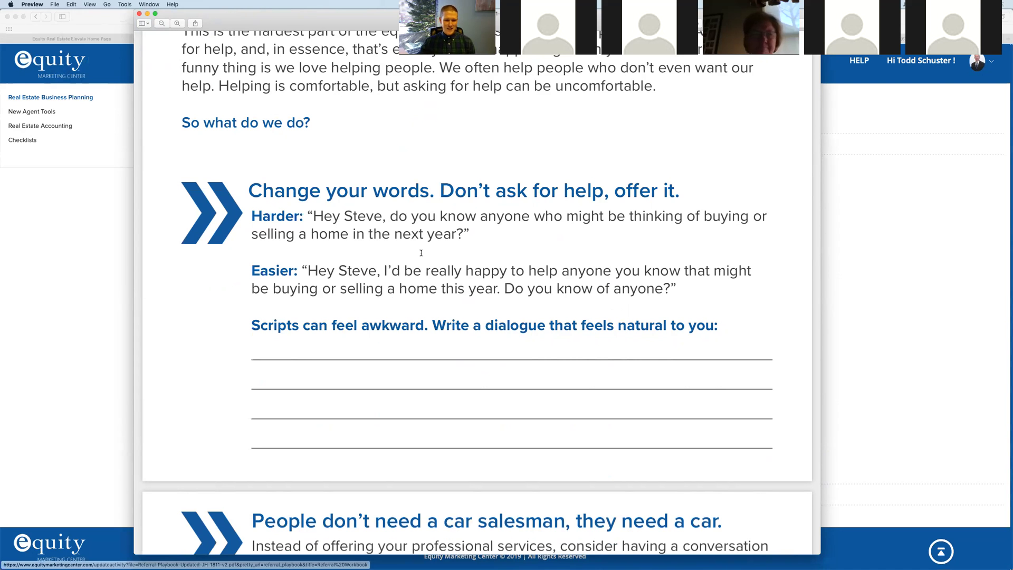
{"action": "scroll", "coordinate": [417, 251], "scroll_direction": "down", "scroll_amount": 3}
{"action": "scroll", "coordinate": [423, 253], "scroll_direction": "down", "scroll_amount": 5}
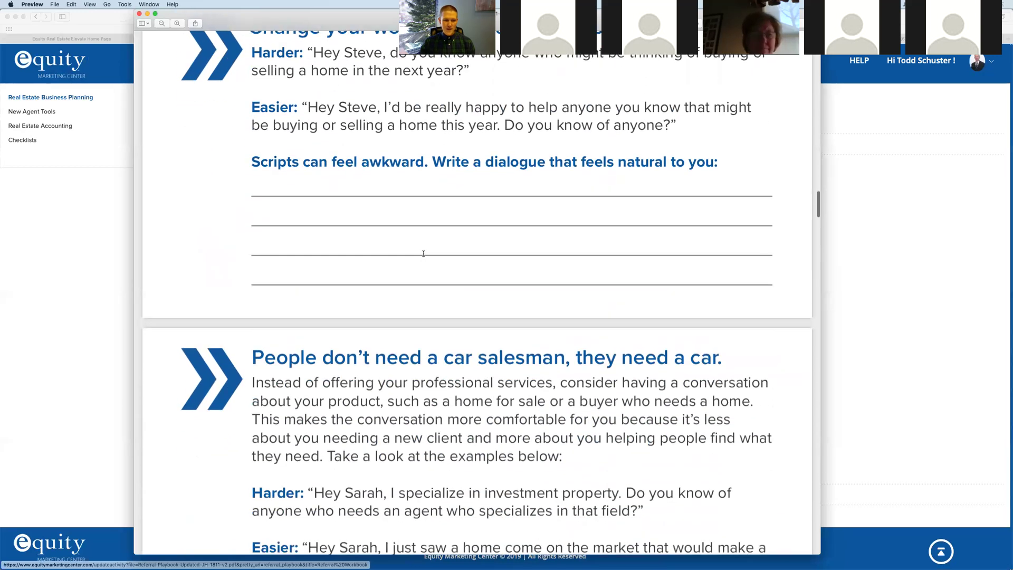
Review the "People don't need a car salesman, they need a car." example scripts and the Money Maker closing line
{"action": "scroll", "coordinate": [425, 256], "scroll_direction": "down", "scroll_amount": 2}
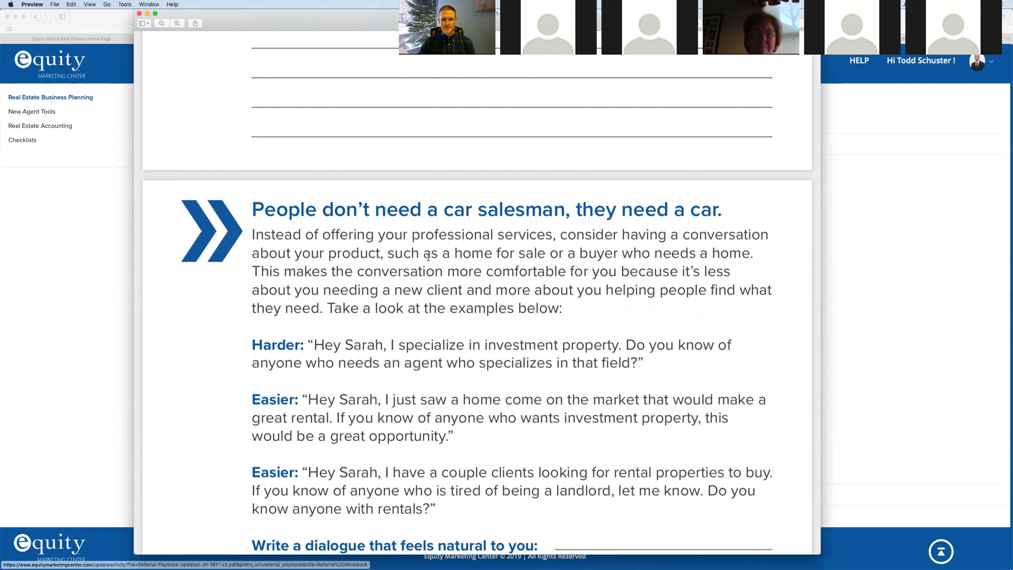
{"action": "scroll", "coordinate": [428, 257], "scroll_direction": "down", "scroll_amount": 3}
{"action": "scroll", "coordinate": [363, 220], "scroll_direction": "down", "scroll_amount": 1}
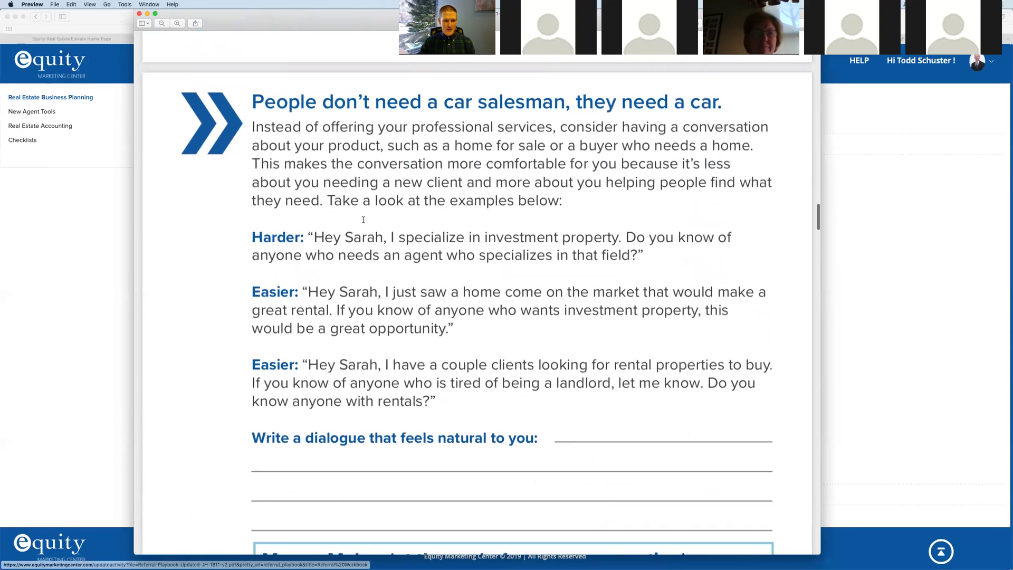
{"action": "scroll", "coordinate": [394, 296], "scroll_direction": "down", "scroll_amount": 1}
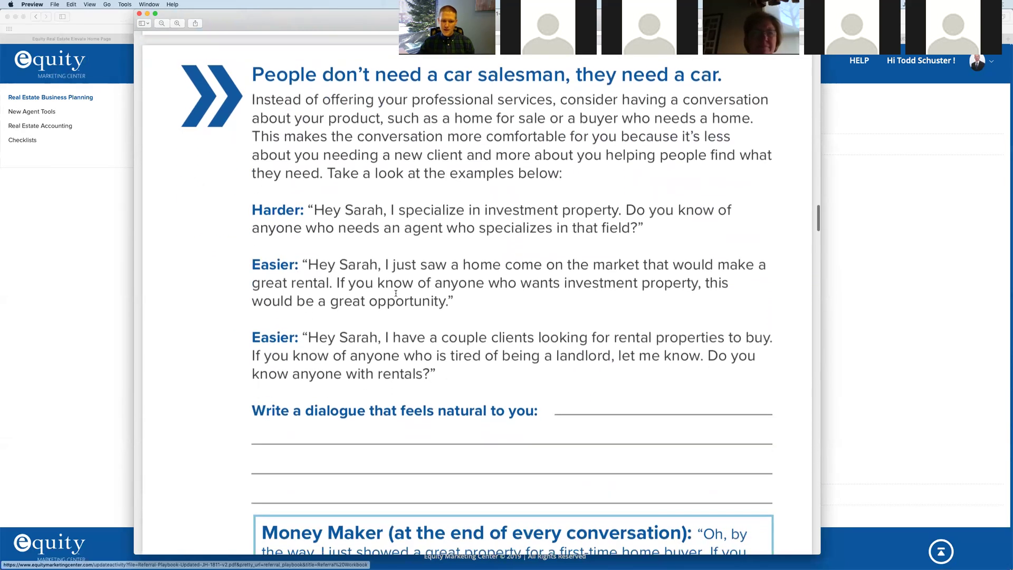
{"action": "scroll", "coordinate": [399, 295], "scroll_direction": "down", "scroll_amount": 2}
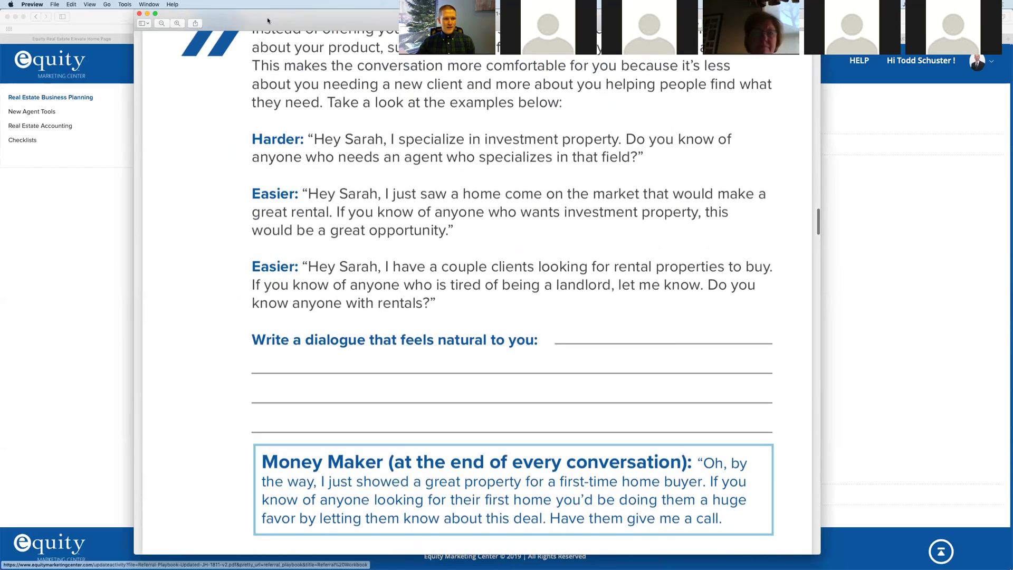
{"action": "left_click_drag", "start_coordinate": [627, 153], "coordinate": [384, 23]}
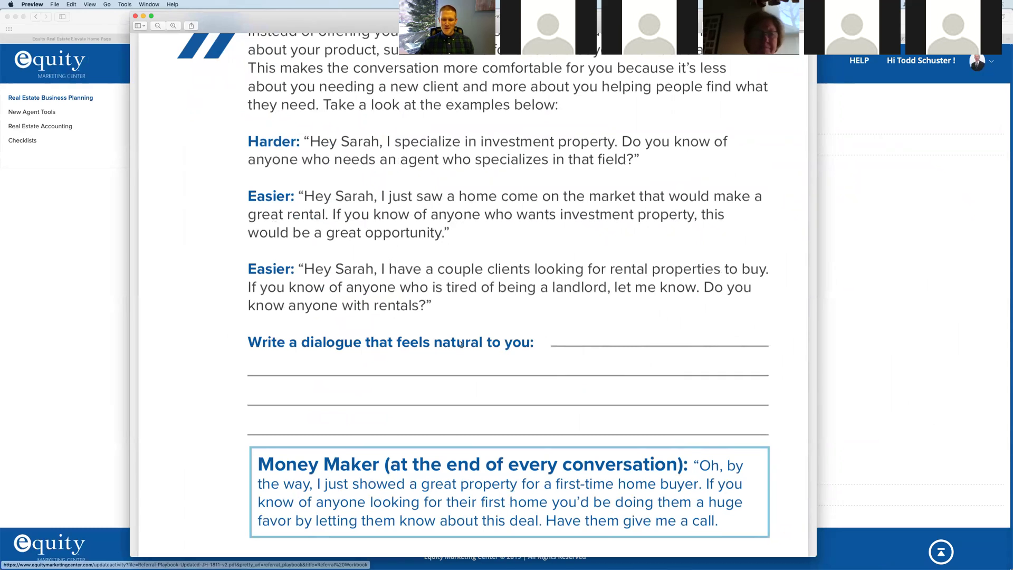
Review the "Play to the ego." and "Help People to Help Others" scripts at the end of Step 2
{"action": "scroll", "coordinate": [567, 330], "scroll_direction": "down", "scroll_amount": 3}
{"action": "scroll", "coordinate": [570, 328], "scroll_direction": "down", "scroll_amount": 6}
{"action": "scroll", "coordinate": [556, 323], "scroll_direction": "down", "scroll_amount": 8}
{"action": "scroll", "coordinate": [553, 323], "scroll_direction": "down", "scroll_amount": 12}
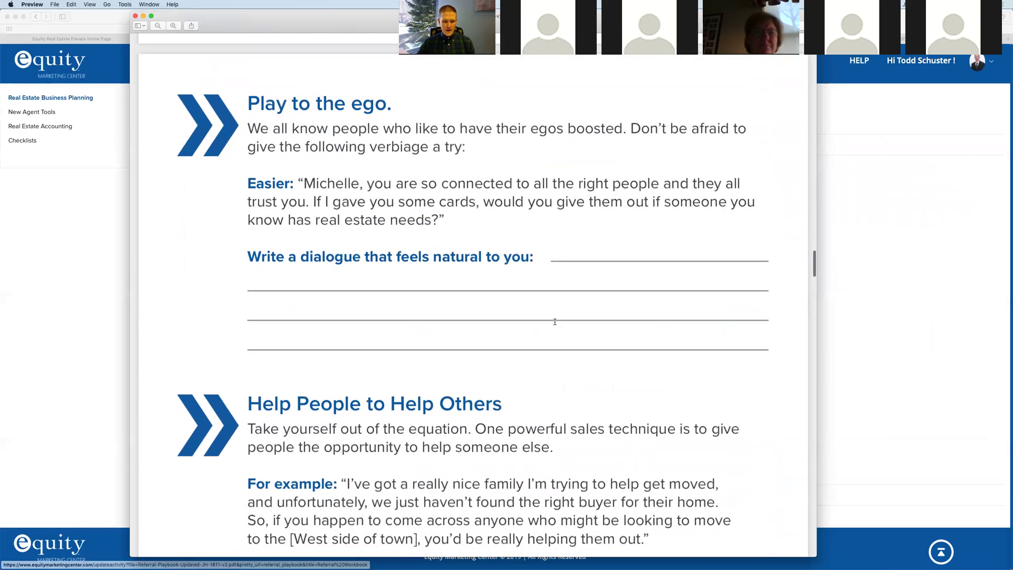
{"action": "scroll", "coordinate": [555, 321], "scroll_direction": "down", "scroll_amount": 4}
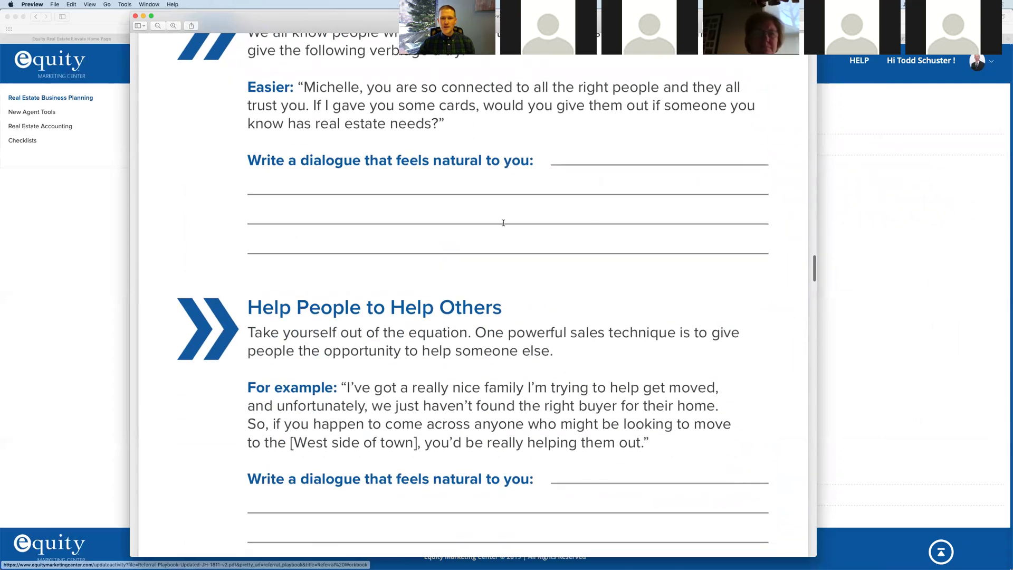
{"action": "scroll", "coordinate": [479, 225], "scroll_direction": "down", "scroll_amount": 10}
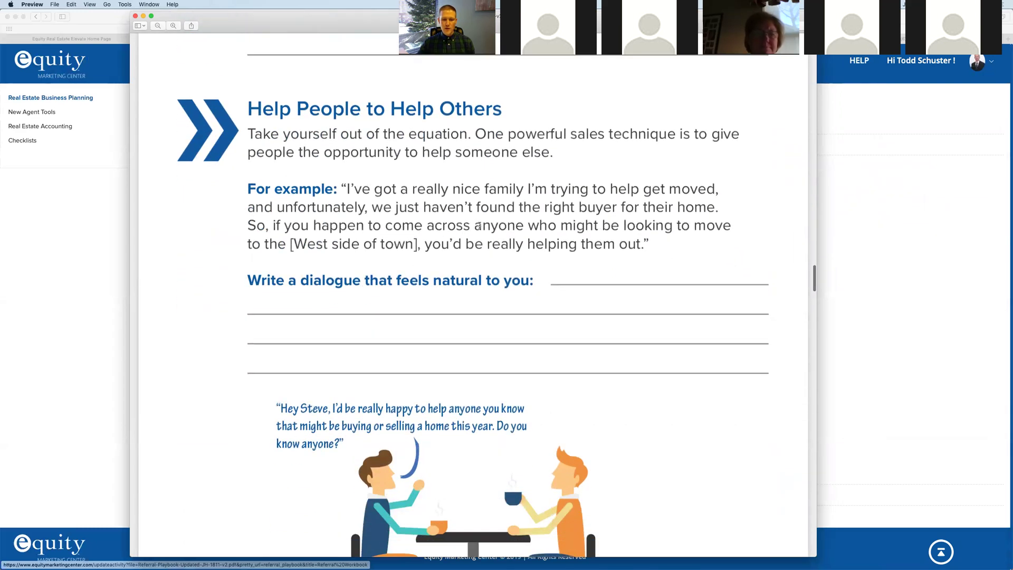
{"action": "scroll", "coordinate": [480, 226], "scroll_direction": "down", "scroll_amount": 4}
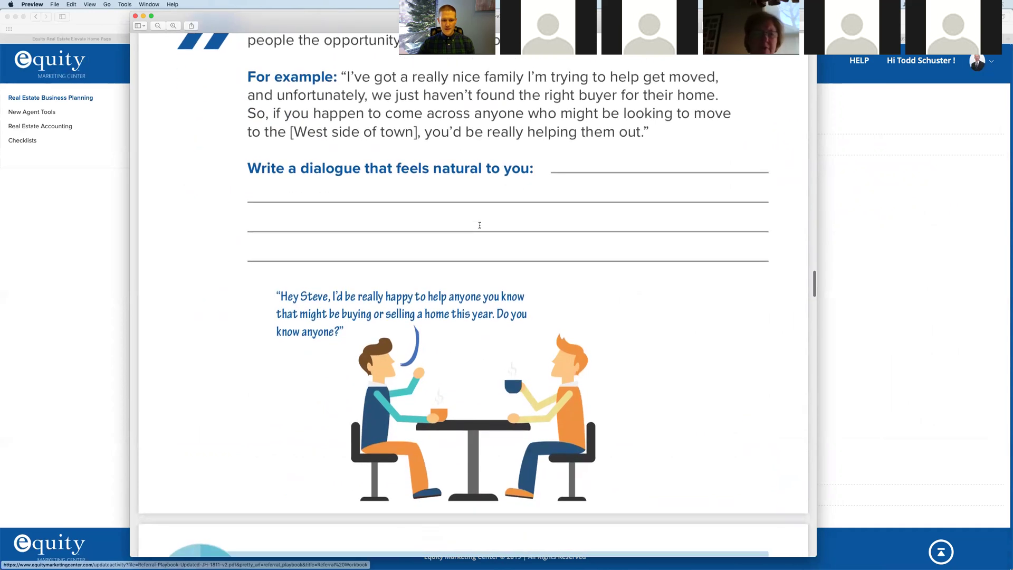
Close the Referral Playbook PDF and return to the list of real estate business planning resources
{"action": "left_click_drag", "start_coordinate": [273, 27], "coordinate": [272, 27]}
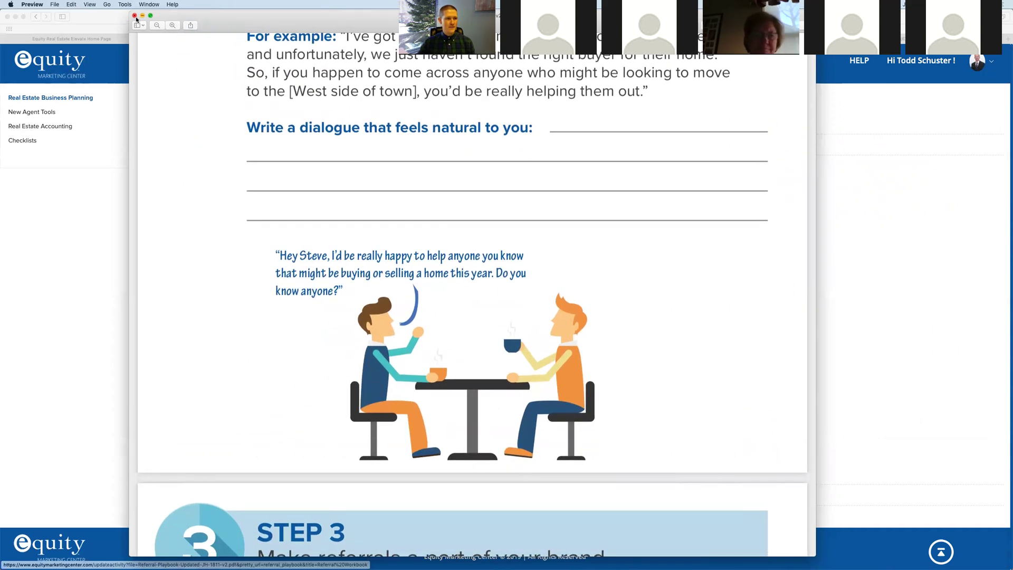
{"action": "left_click", "coordinate": [134, 16]}
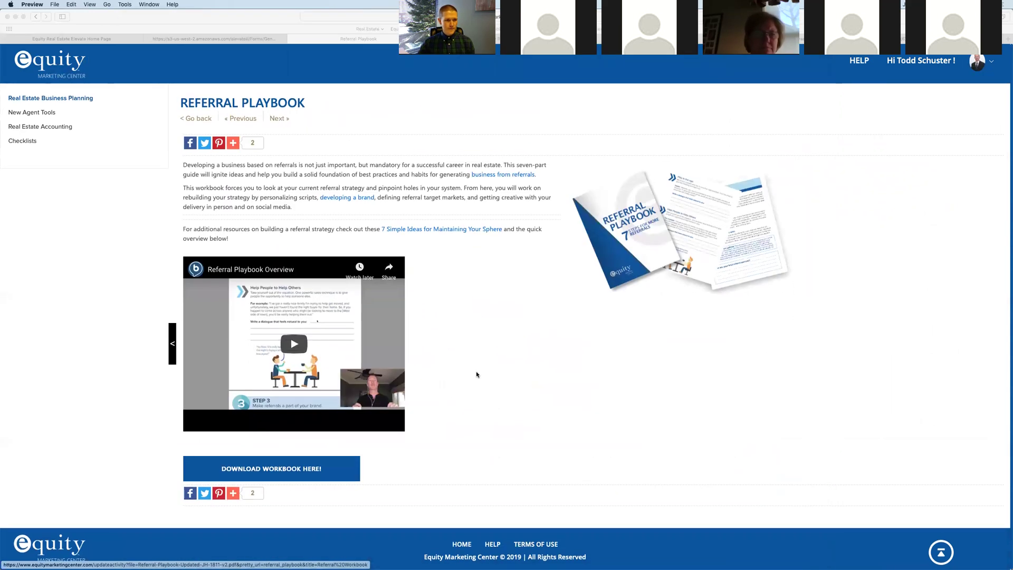
{"action": "left_click", "coordinate": [37, 17]}
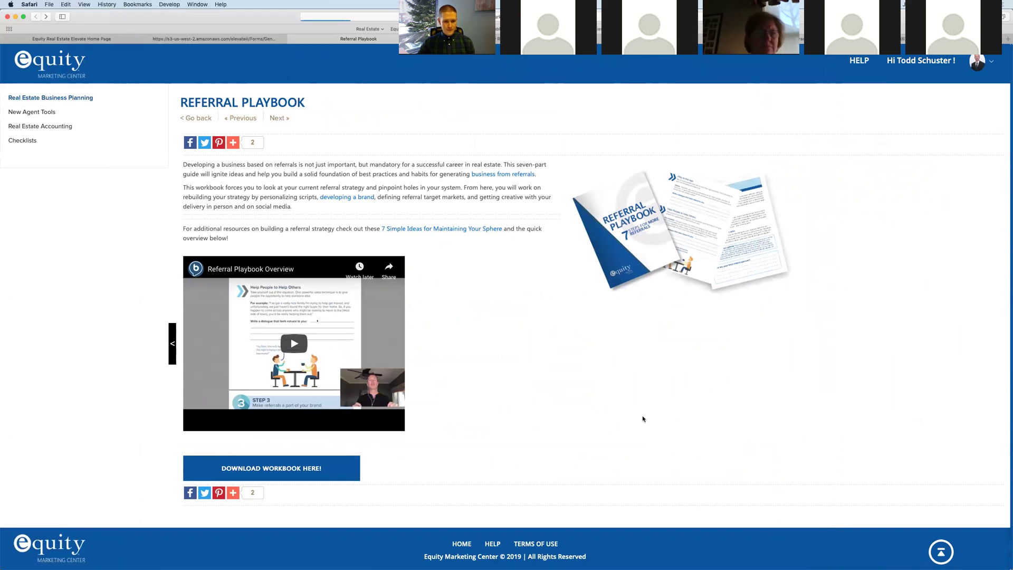
Find the Marketing Action Plan in the resource list and open its page and PDF workbook
{"action": "scroll", "coordinate": [667, 290], "scroll_direction": "down", "scroll_amount": 3}
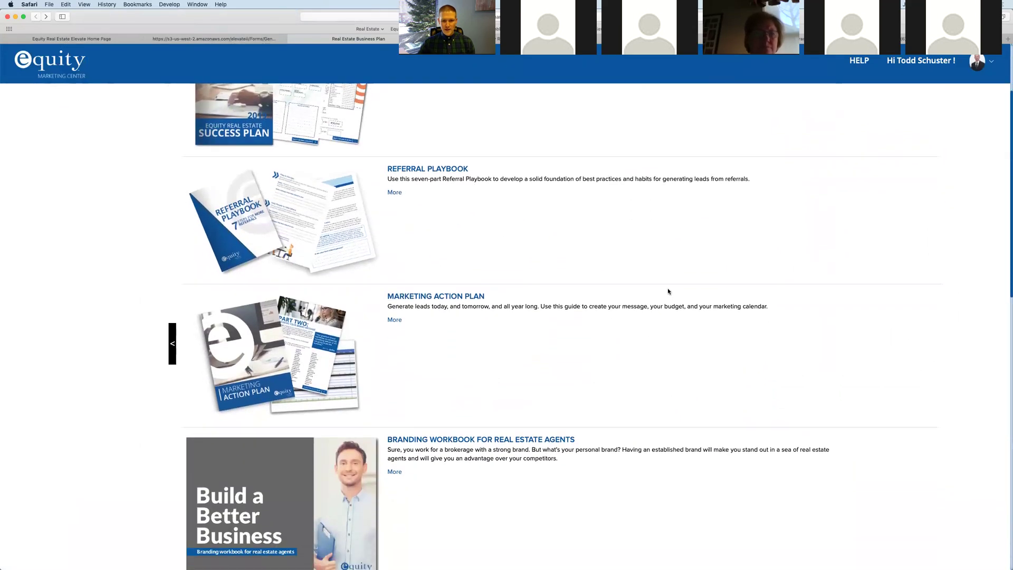
{"action": "scroll", "coordinate": [683, 292], "scroll_direction": "up", "scroll_amount": 2}
{"action": "scroll", "coordinate": [682, 293], "scroll_direction": "down", "scroll_amount": 2}
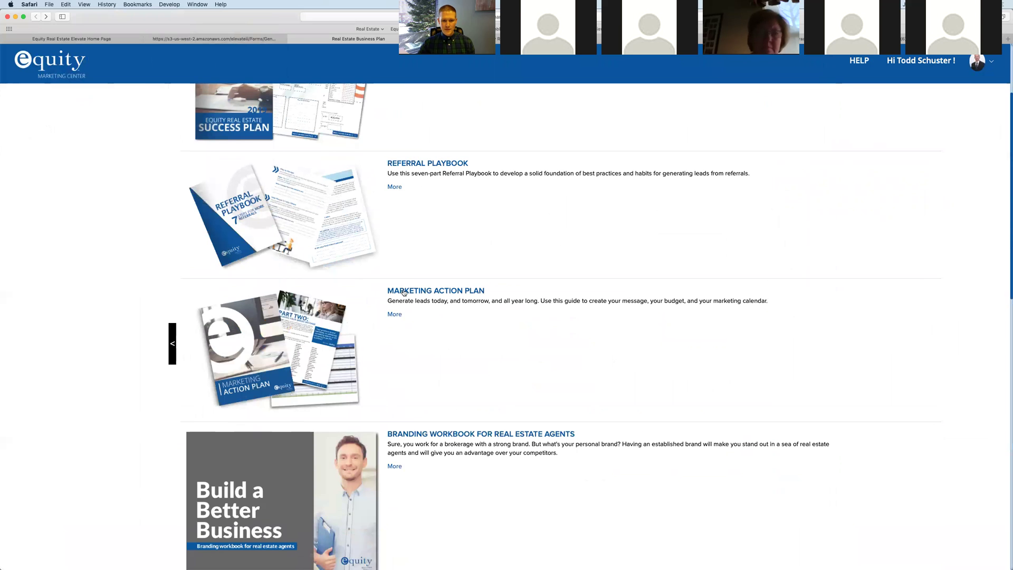
{"action": "left_click", "coordinate": [412, 293]}
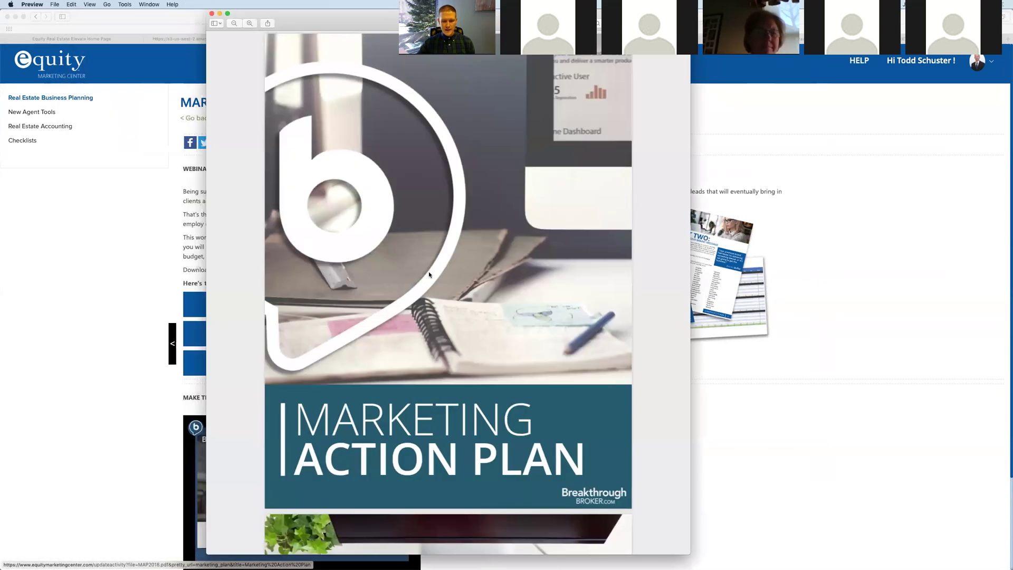
Review the Marketing Action Plan's introduction and Part One's Step 1 on short-term goals, including its example goals
{"action": "scroll", "coordinate": [430, 273], "scroll_direction": "down", "scroll_amount": 10}
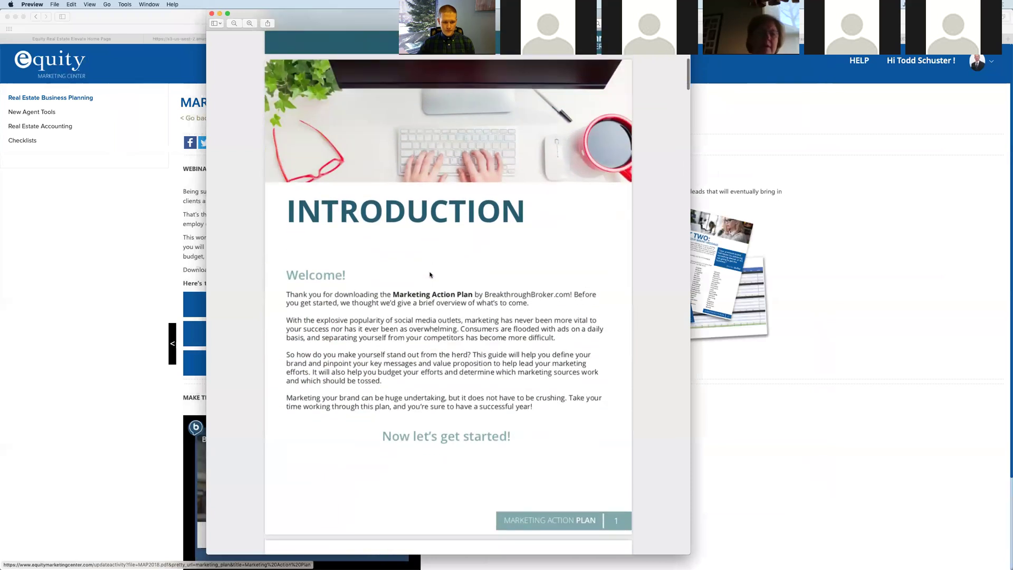
{"action": "scroll", "coordinate": [430, 274], "scroll_direction": "down", "scroll_amount": 10}
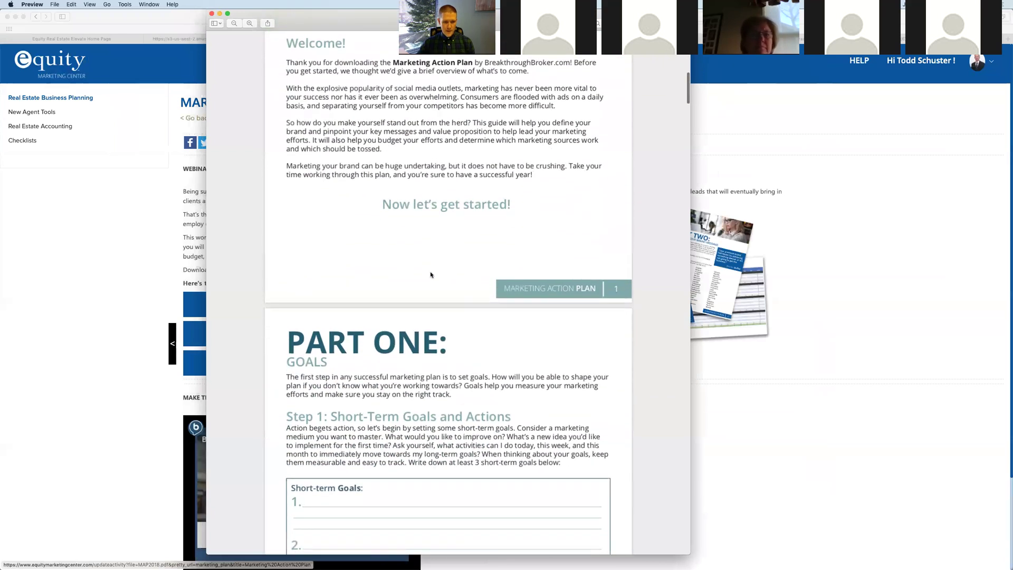
{"action": "scroll", "coordinate": [430, 274], "scroll_direction": "down", "scroll_amount": 3}
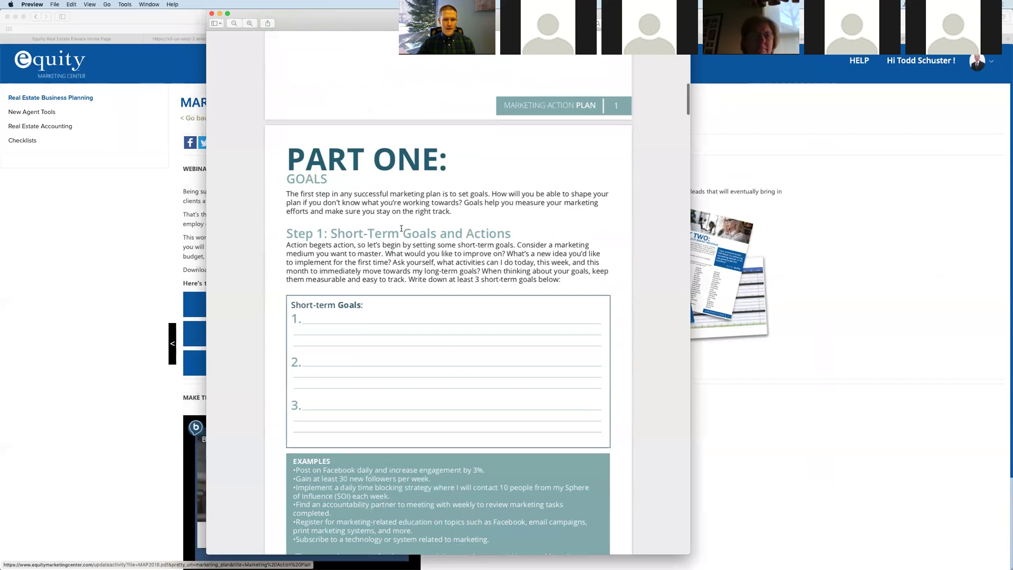
{"action": "scroll", "coordinate": [460, 273], "scroll_direction": "down", "scroll_amount": 2}
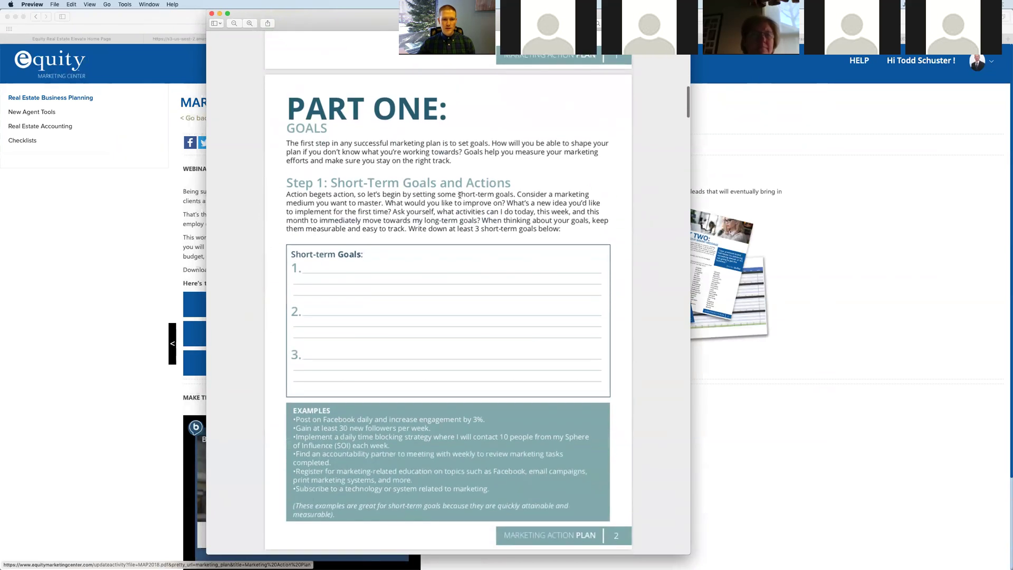
{"action": "scroll", "coordinate": [460, 195], "scroll_direction": "down", "scroll_amount": 5}
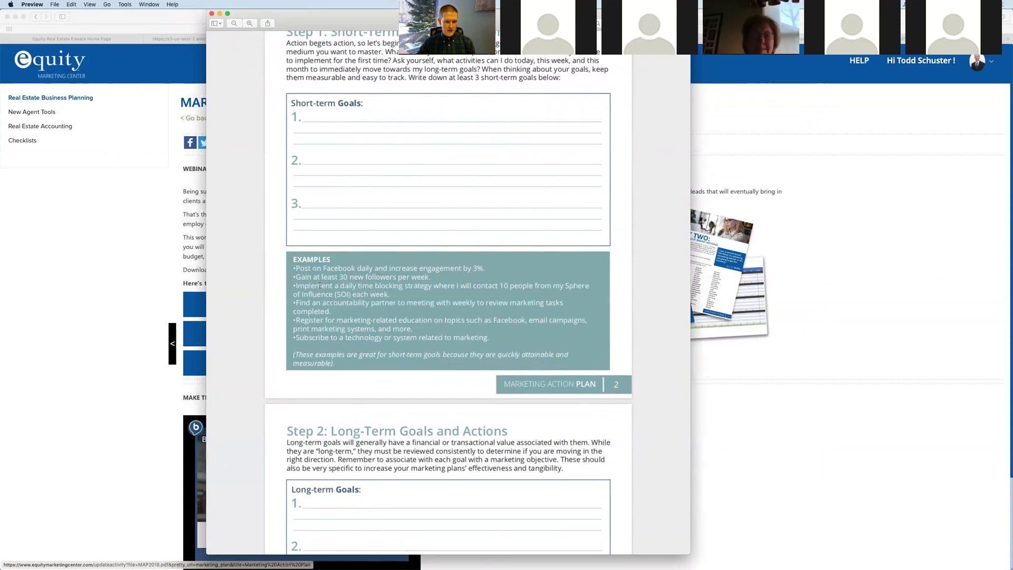
{"action": "scroll", "coordinate": [410, 285], "scroll_direction": "down", "scroll_amount": 1}
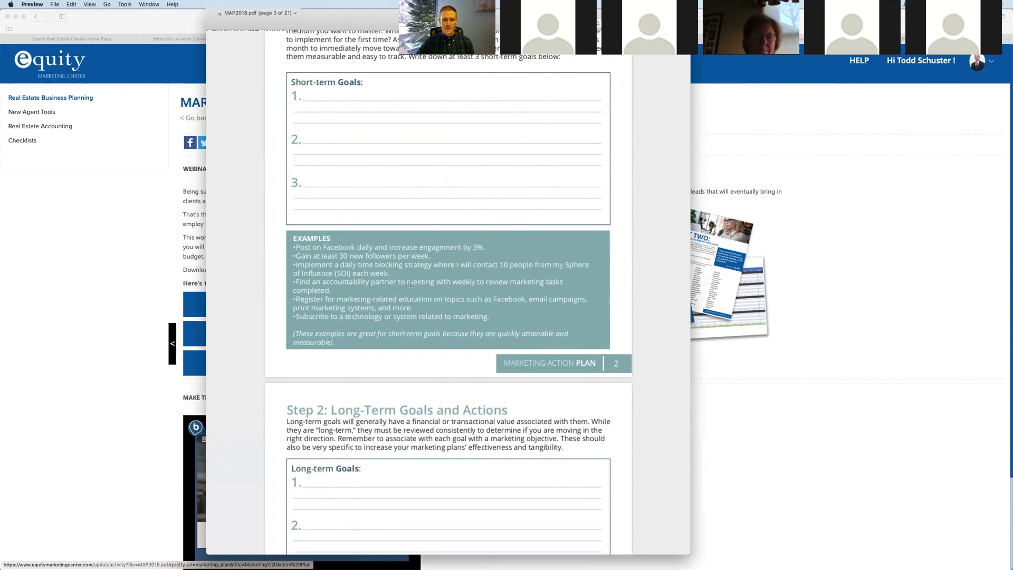
Review the Marketing Action Plan's short-term goal examples and the Step 2 long-term goals worksheet with its examples
{"action": "scroll", "coordinate": [394, 293], "scroll_direction": "down", "scroll_amount": 5}
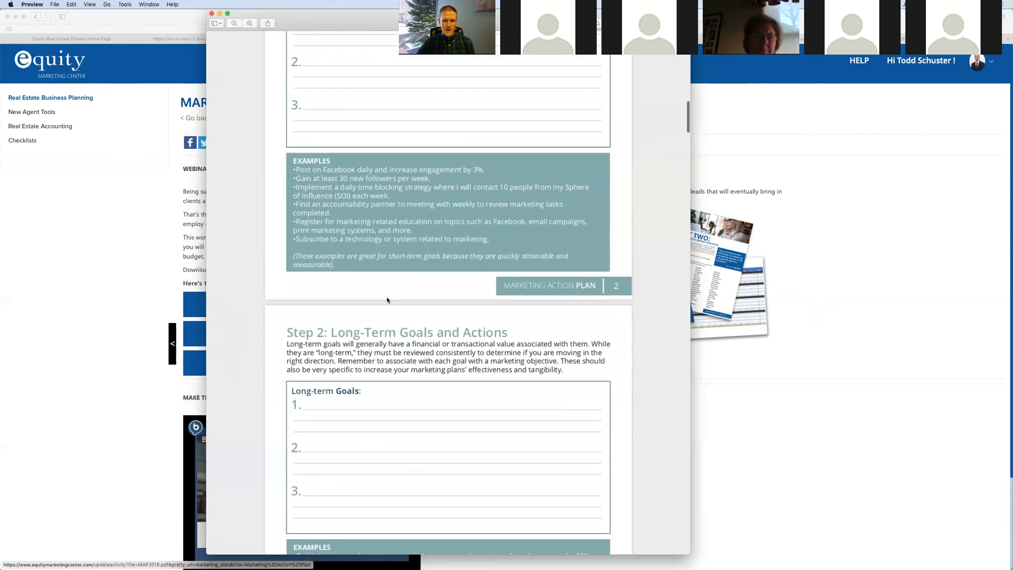
{"action": "scroll", "coordinate": [388, 300], "scroll_direction": "down", "scroll_amount": 3}
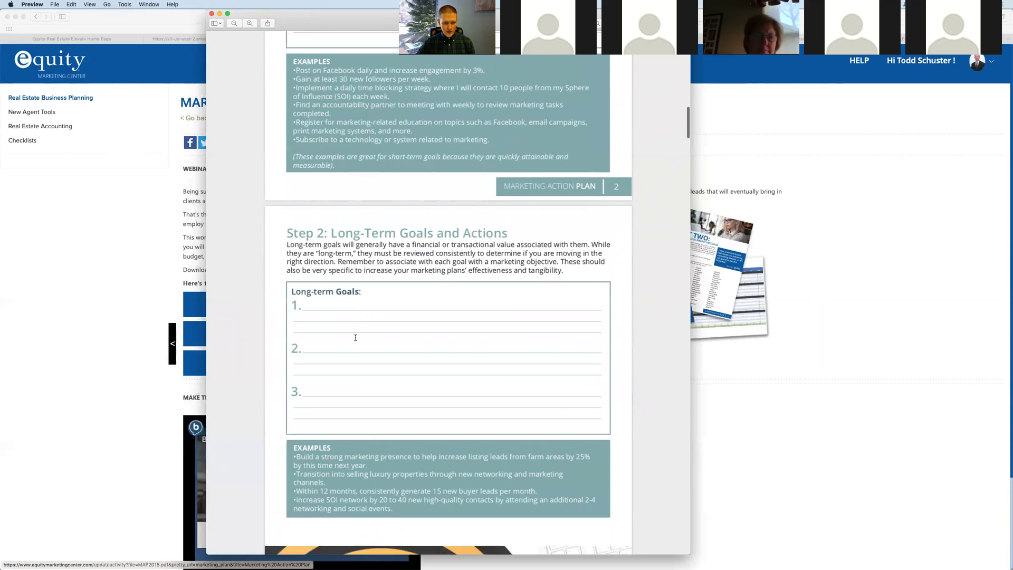
{"action": "scroll", "coordinate": [355, 338], "scroll_direction": "down", "scroll_amount": 2}
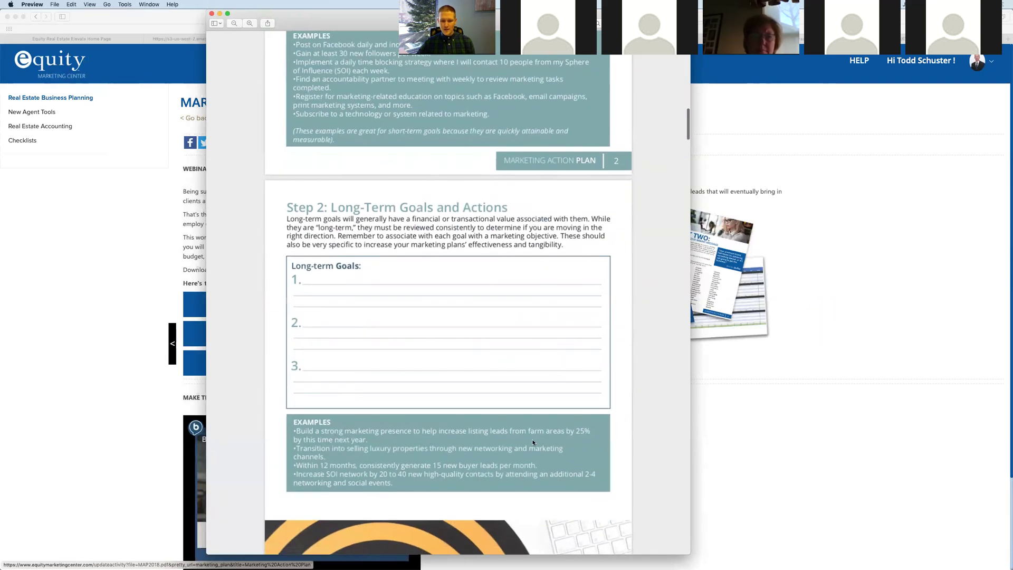
{"action": "scroll", "coordinate": [389, 446], "scroll_direction": "down", "scroll_amount": 3}
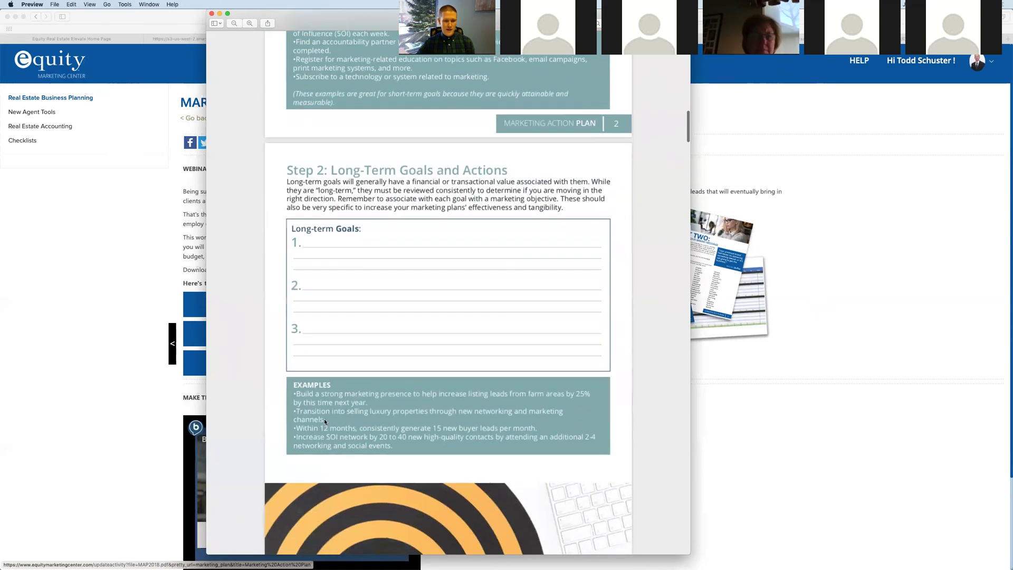
{"action": "scroll", "coordinate": [339, 415], "scroll_direction": "down", "scroll_amount": 1}
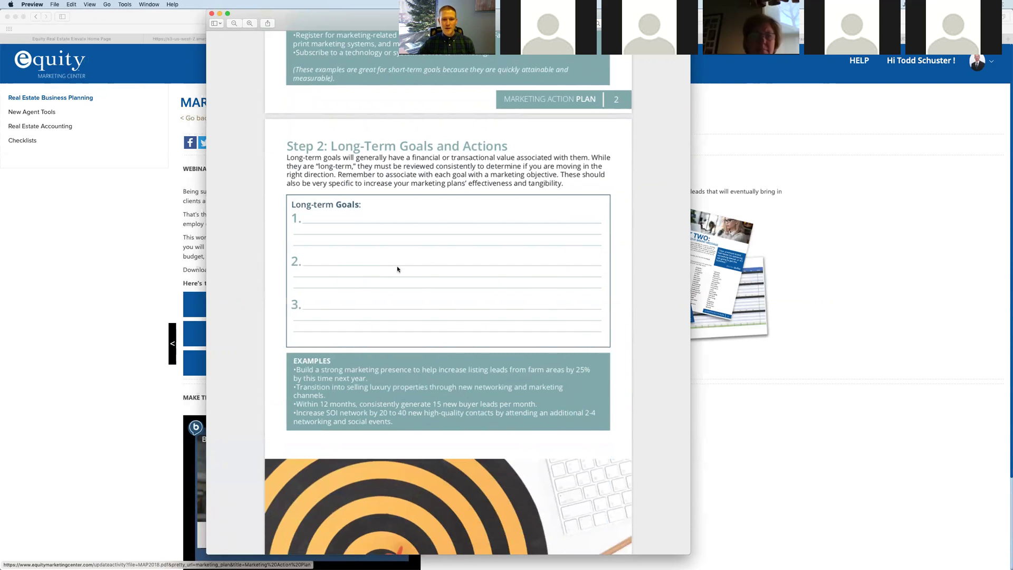
{"action": "scroll", "coordinate": [446, 240], "scroll_direction": "down", "scroll_amount": 8}
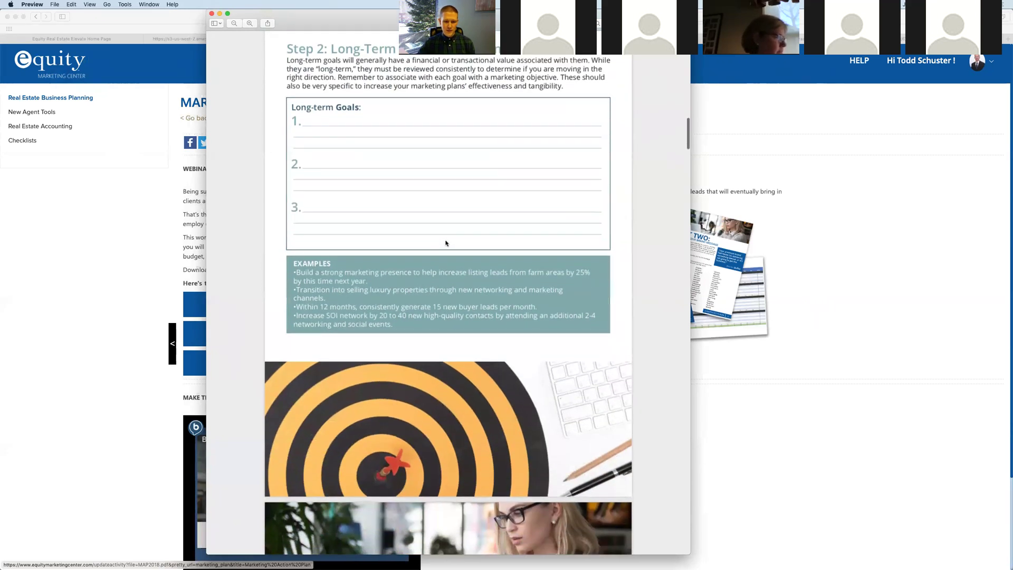
{"action": "scroll", "coordinate": [334, 184], "scroll_direction": "down", "scroll_amount": 10}
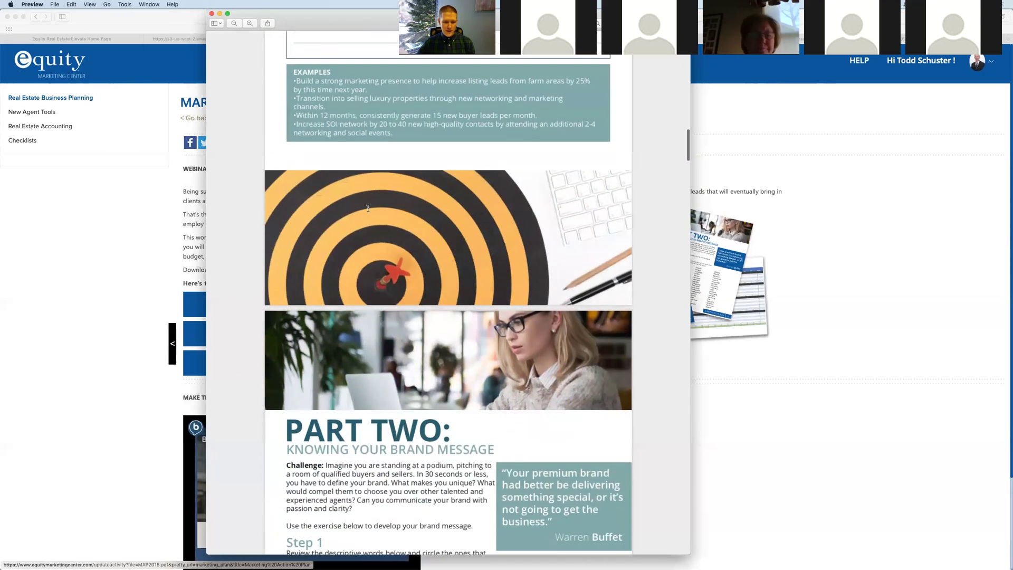
Read through Part Two on the brand message and Part Three on reviewing past efforts in the Marketing Action Plan
{"action": "scroll", "coordinate": [370, 208], "scroll_direction": "down", "scroll_amount": 10}
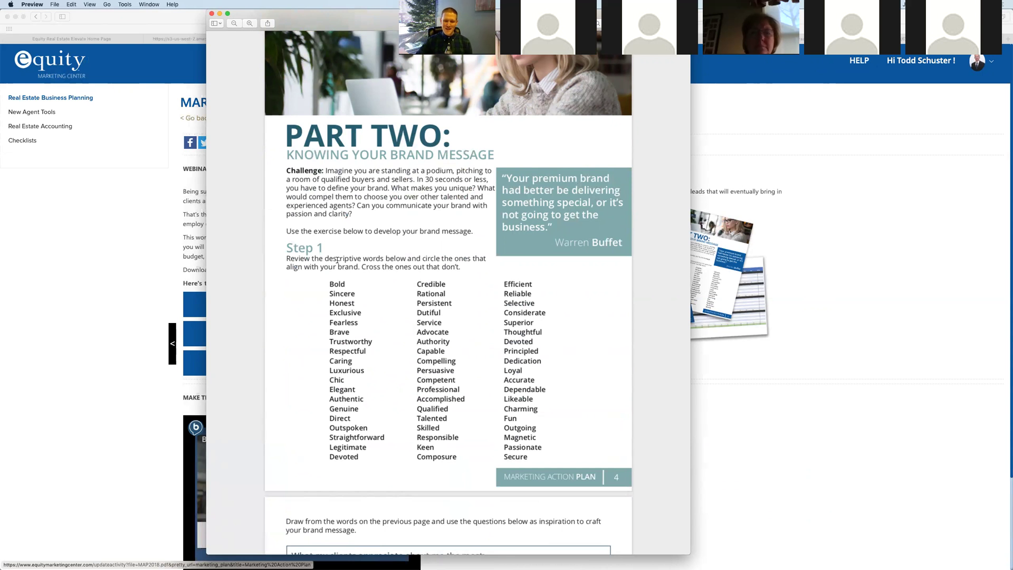
{"action": "left_click_drag", "start_coordinate": [358, 17], "coordinate": [374, 17]}
{"action": "scroll", "coordinate": [418, 216], "scroll_direction": "down", "scroll_amount": 5}
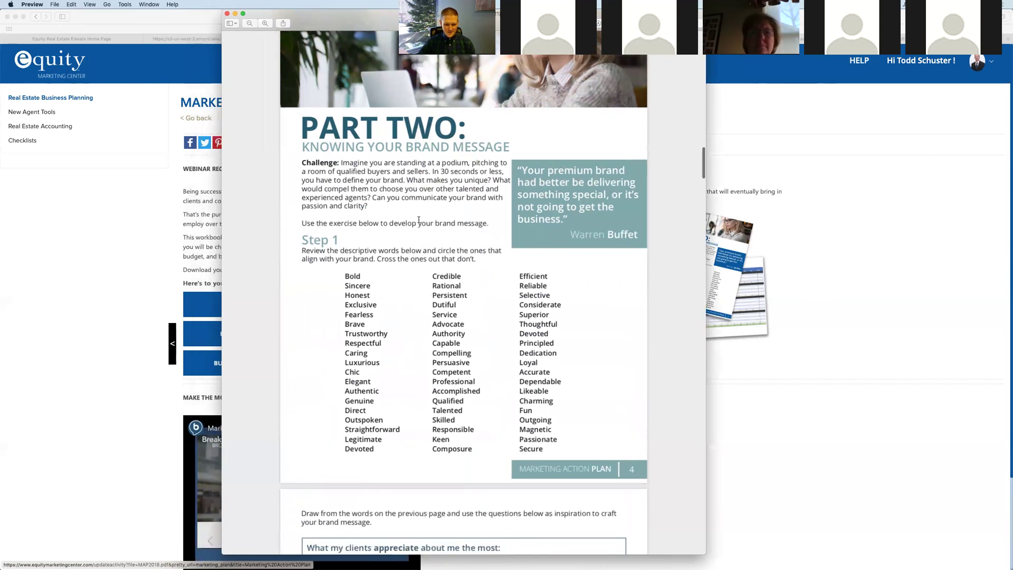
{"action": "scroll", "coordinate": [419, 216], "scroll_direction": "down", "scroll_amount": 5}
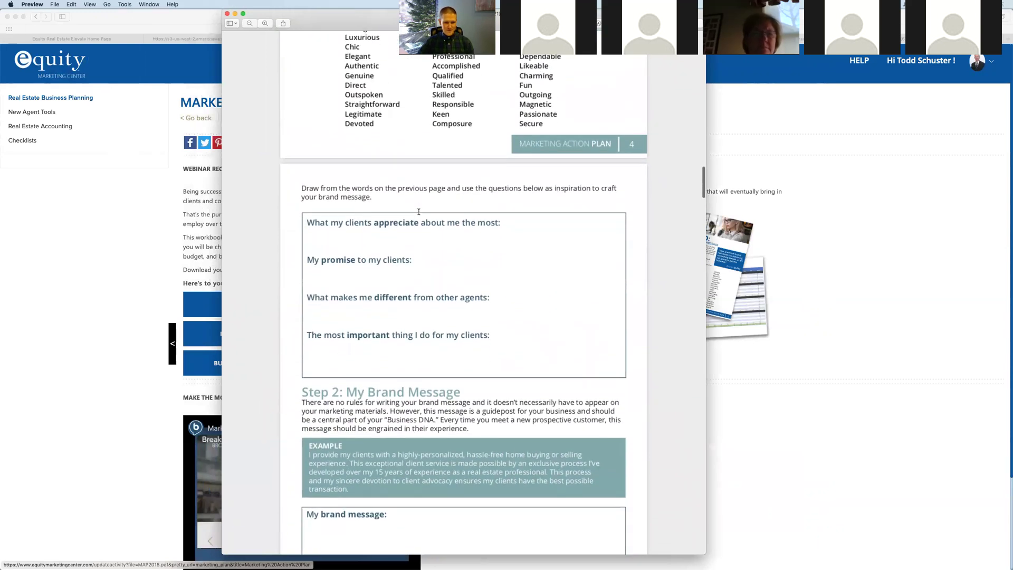
{"action": "scroll", "coordinate": [419, 212], "scroll_direction": "down", "scroll_amount": 2}
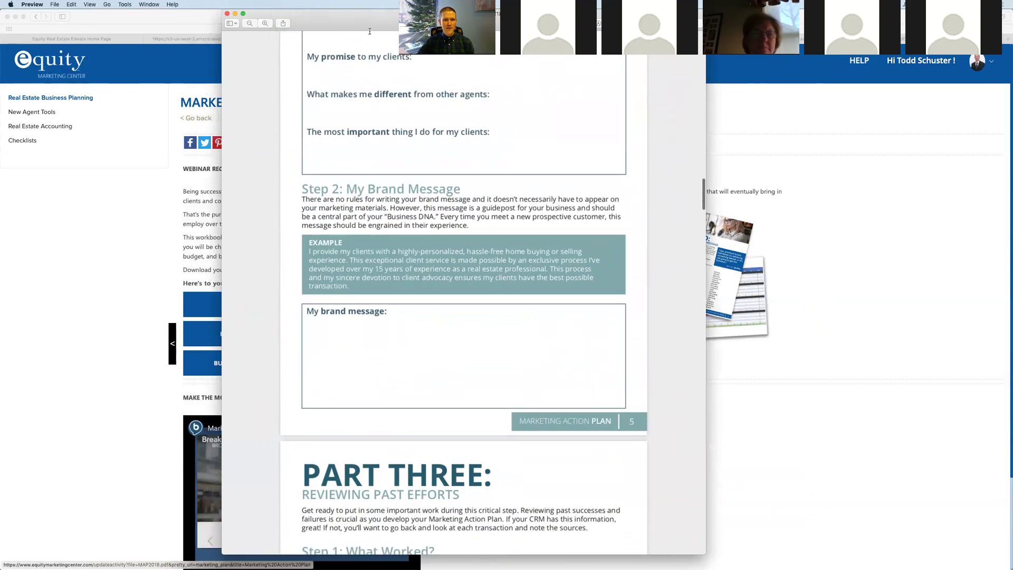
{"action": "scroll", "coordinate": [446, 310], "scroll_direction": "down", "scroll_amount": 6}
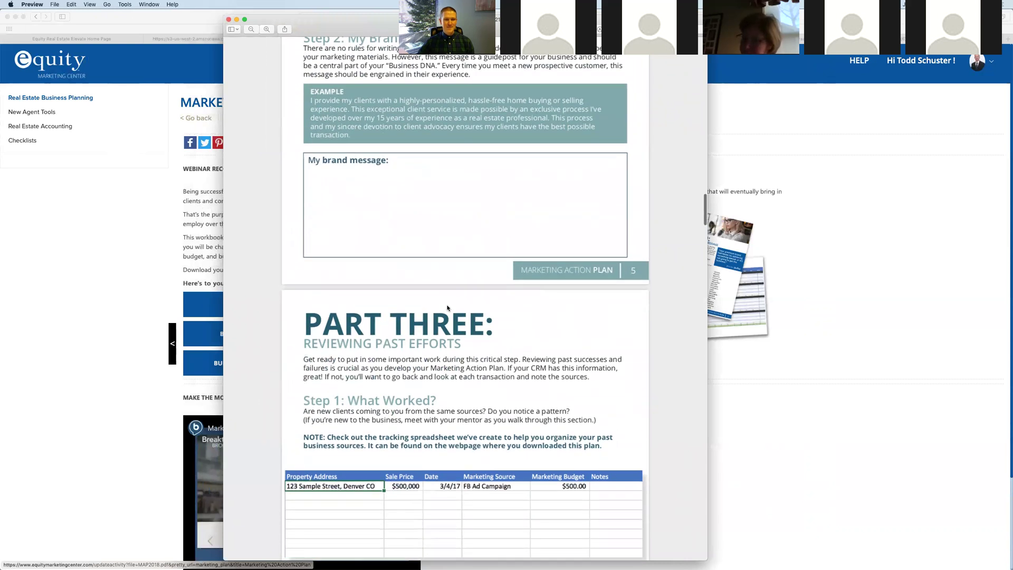
{"action": "scroll", "coordinate": [501, 317], "scroll_direction": "down", "scroll_amount": 5}
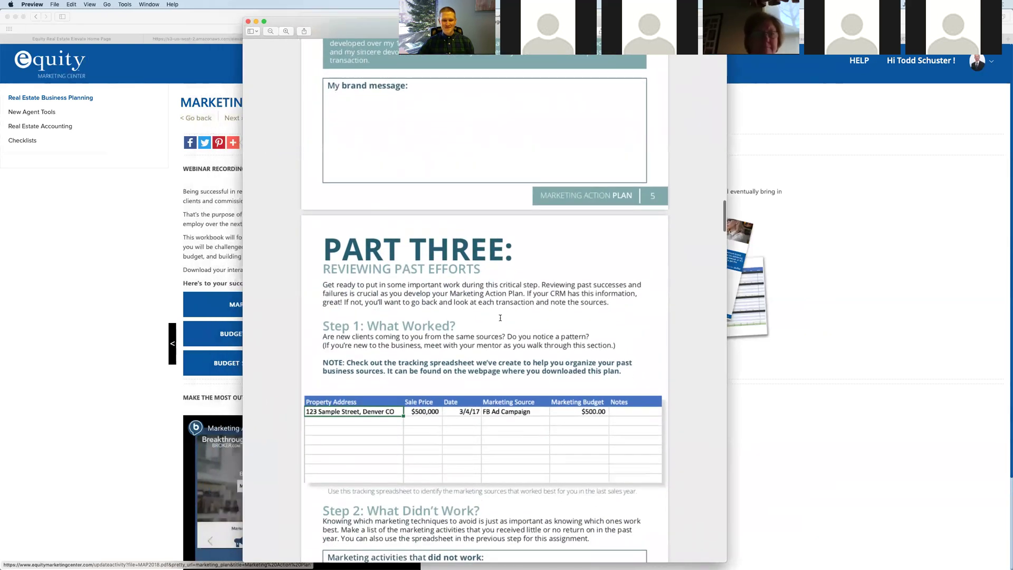
{"action": "scroll", "coordinate": [500, 317], "scroll_direction": "down", "scroll_amount": 1}
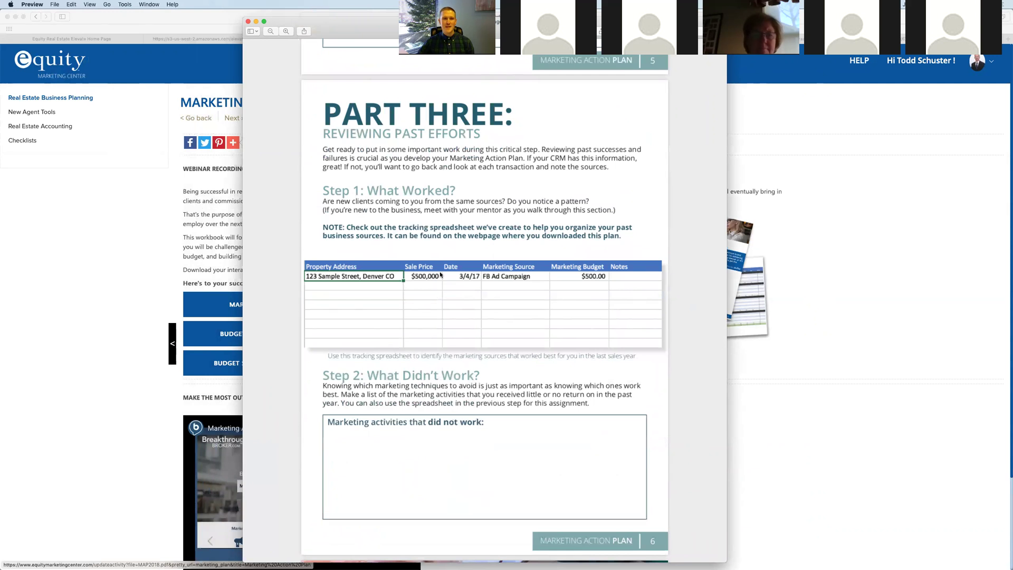
Close the Marketing Action Plan PDF and go back to the Real Estate Business Planning page in Safari
{"action": "left_click_drag", "start_coordinate": [344, 32], "coordinate": [311, 51]}
{"action": "left_click", "coordinate": [247, 36]}
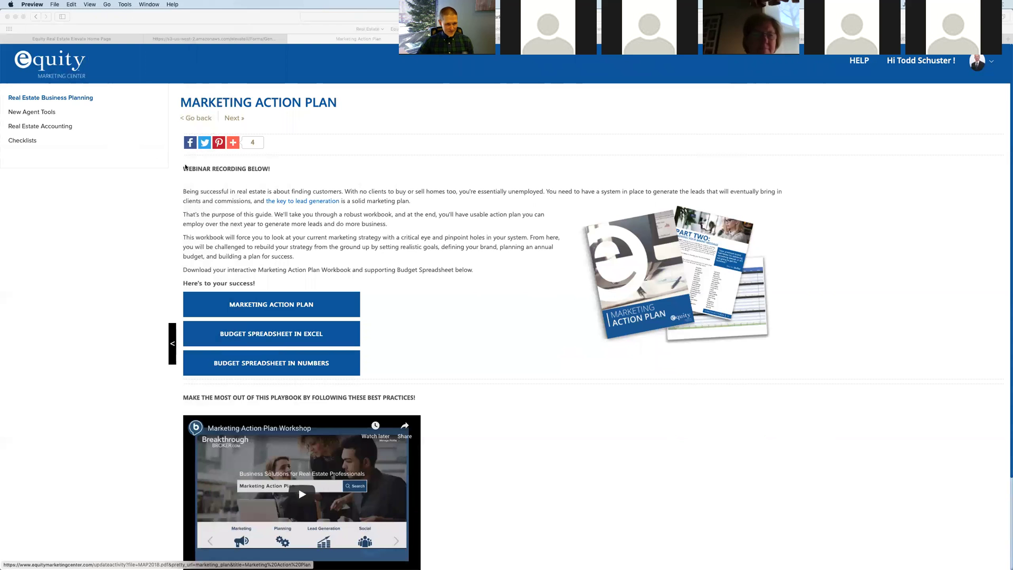
{"action": "left_click", "coordinate": [36, 16]}
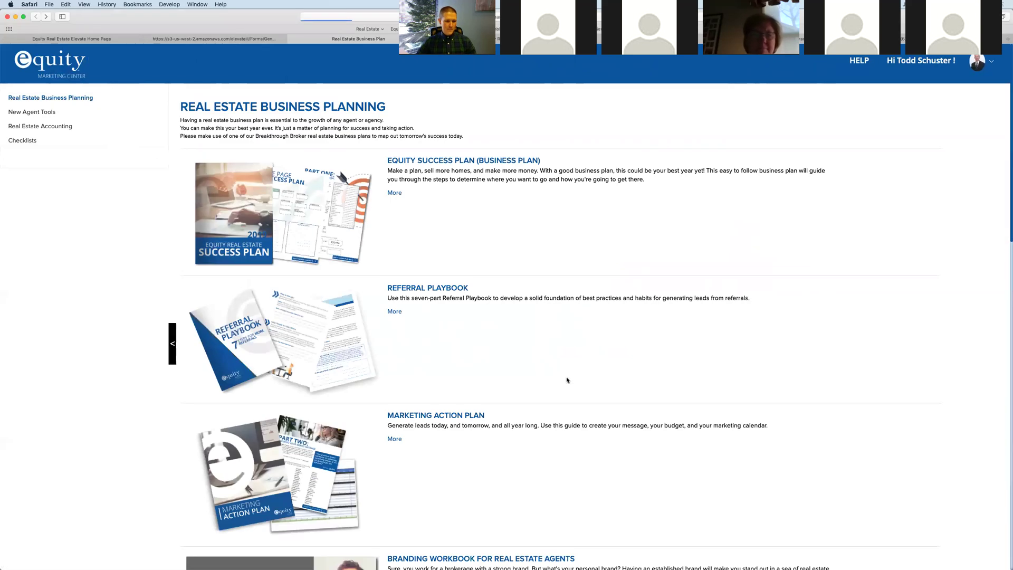
Look over the Real Estate Business Planning resources, from the Equity Success Plan down to the budget tips, and return to the list's start
{"action": "scroll", "coordinate": [549, 355], "scroll_direction": "up", "scroll_amount": 3}
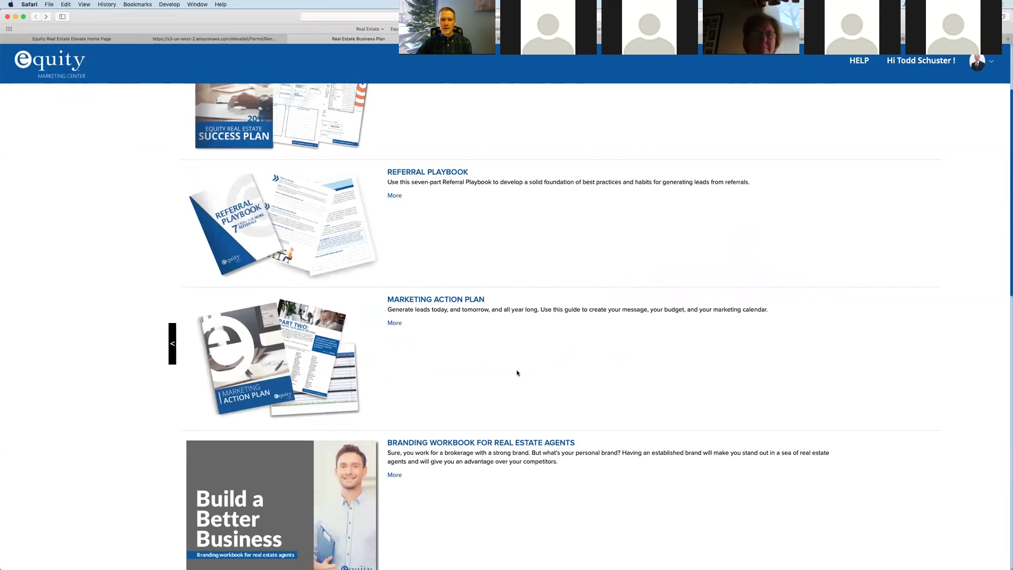
{"action": "scroll", "coordinate": [427, 309], "scroll_direction": "down", "scroll_amount": 6}
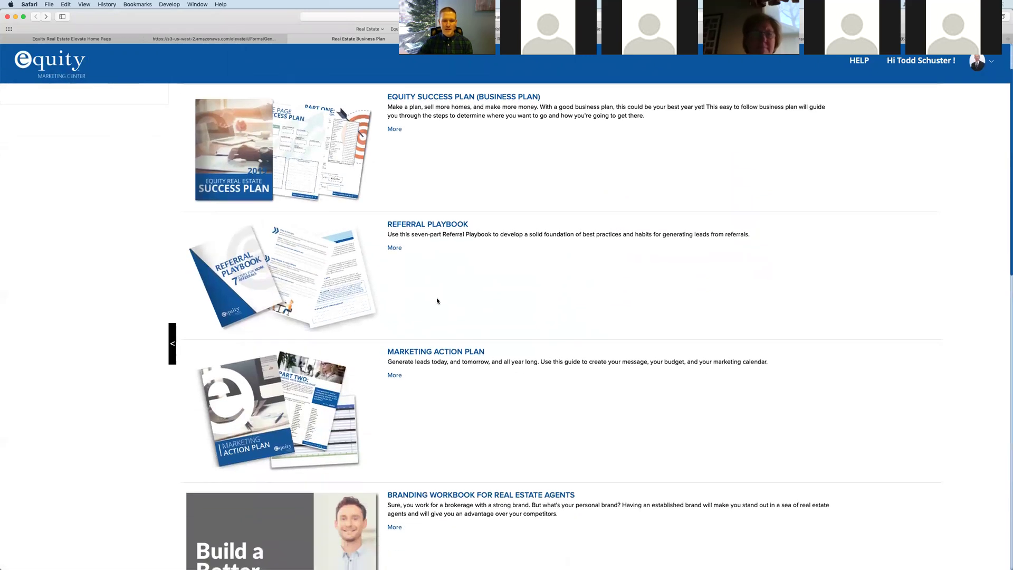
{"action": "scroll", "coordinate": [441, 297], "scroll_direction": "down", "scroll_amount": 5}
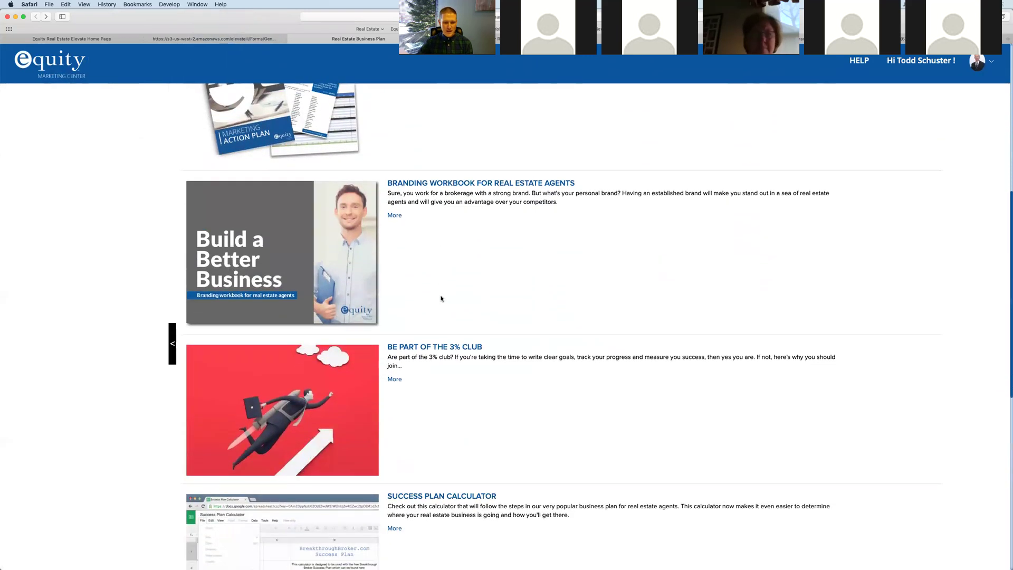
{"action": "scroll", "coordinate": [431, 324], "scroll_direction": "down", "scroll_amount": 5}
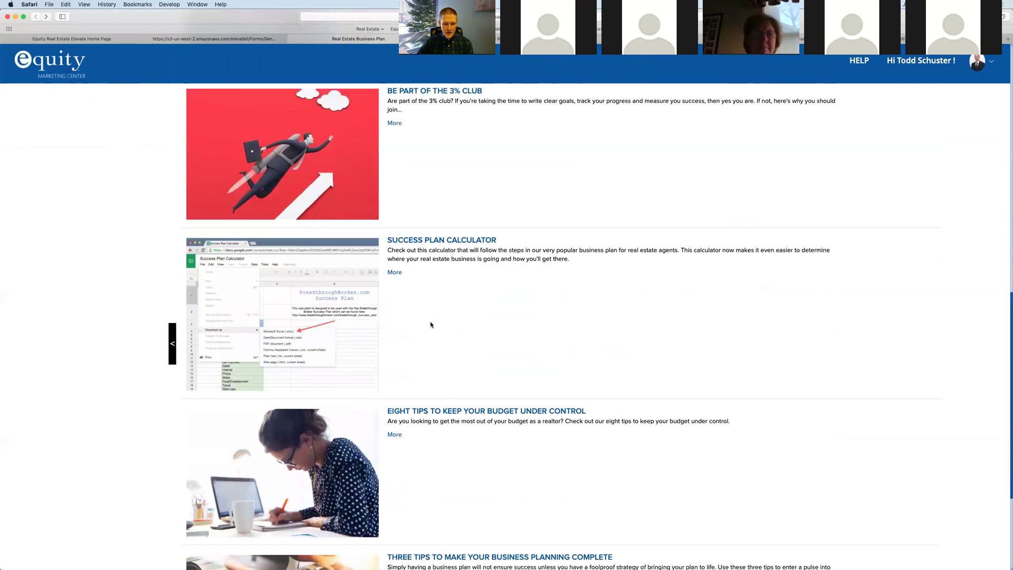
{"action": "scroll", "coordinate": [430, 324], "scroll_direction": "up", "scroll_amount": 20}
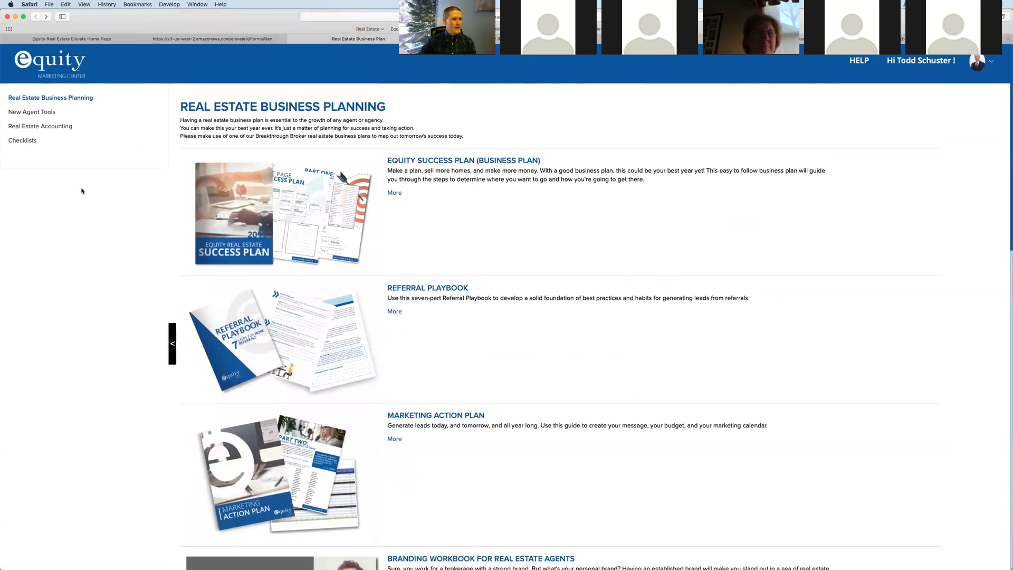
Open the New Agent Guidebook PDF from the New Agent Tools section and reposition its window over the web page
{"action": "left_click", "coordinate": [24, 112]}
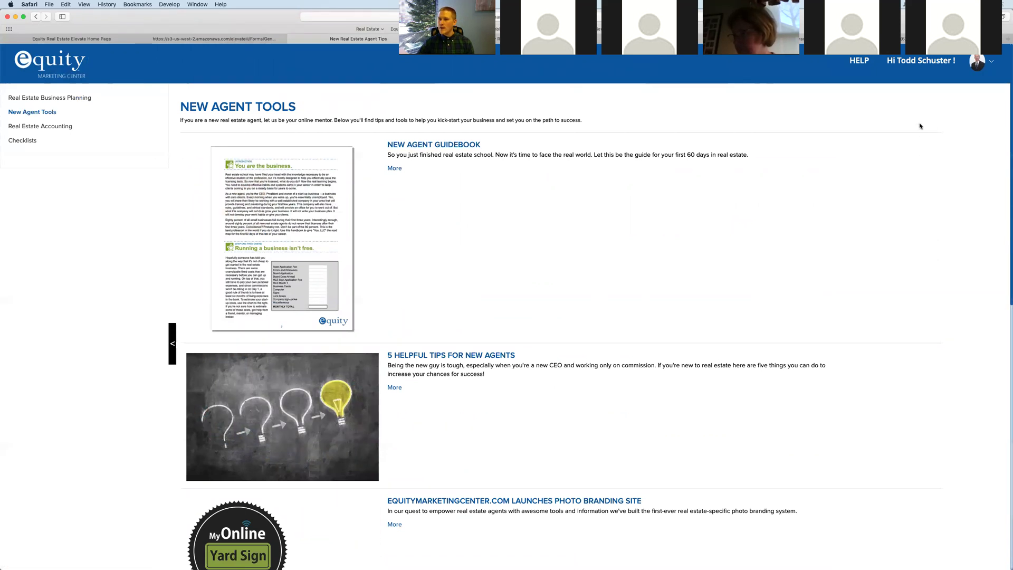
{"action": "left_click", "coordinate": [467, 146]}
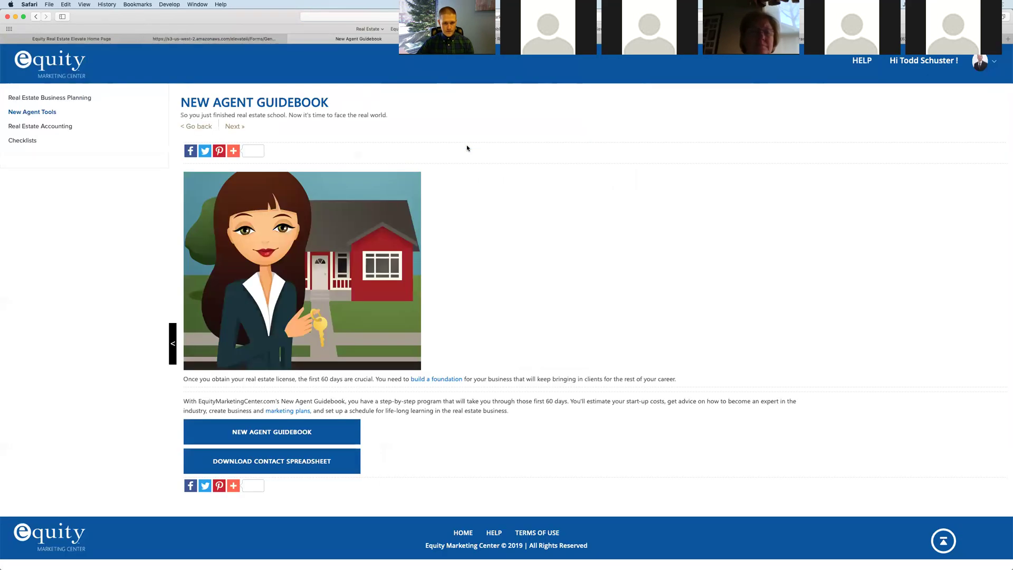
{"action": "left_click", "coordinate": [306, 431]}
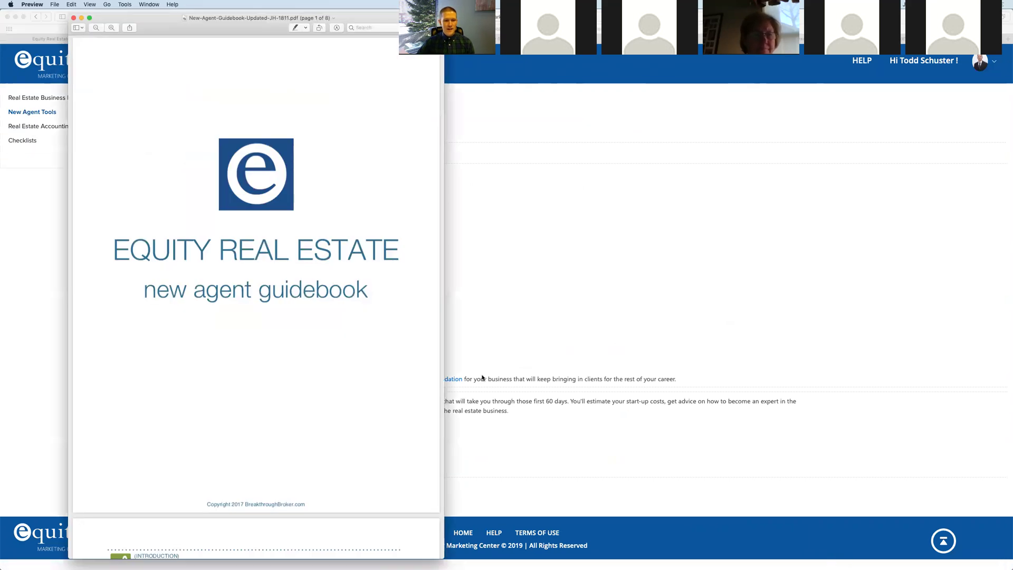
{"action": "left_click_drag", "start_coordinate": [249, 24], "coordinate": [440, 21]}
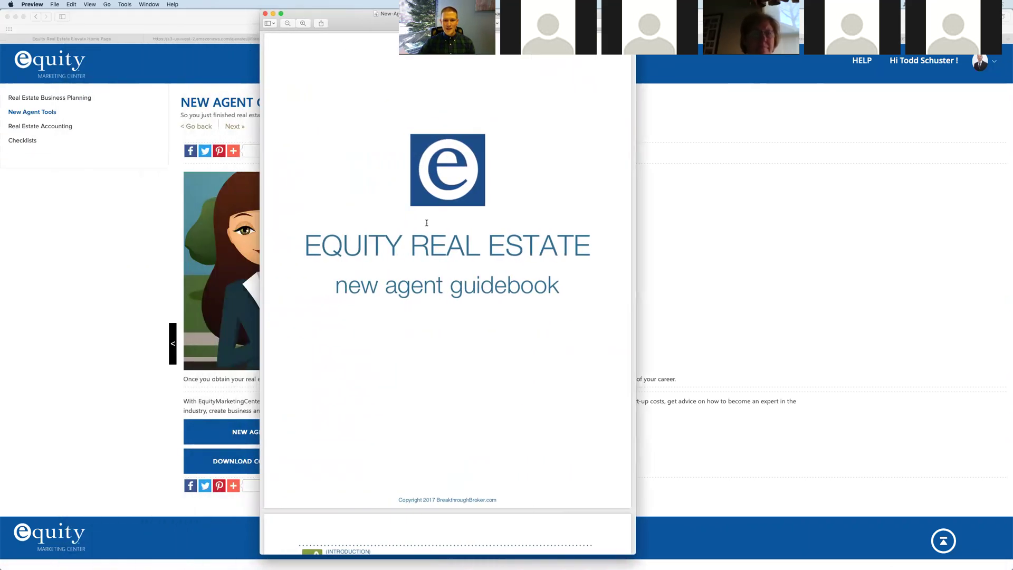
Read the New Agent Guidebook's introduction, the fixed costs worksheet and the checklist for choosing a company
{"action": "scroll", "coordinate": [427, 223], "scroll_direction": "down", "scroll_amount": 5}
{"action": "scroll", "coordinate": [427, 224], "scroll_direction": "down", "scroll_amount": 10}
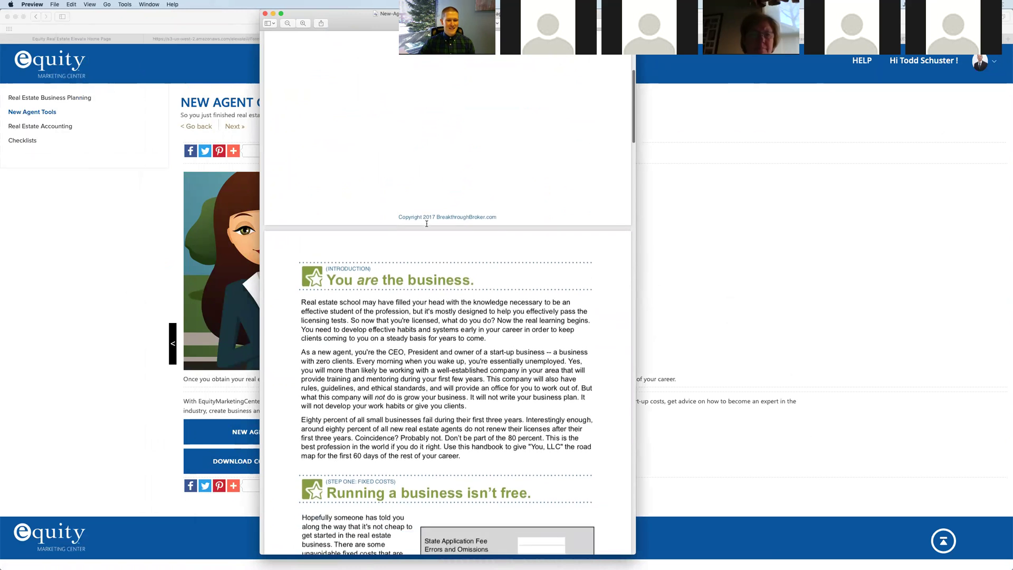
{"action": "scroll", "coordinate": [427, 224], "scroll_direction": "down", "scroll_amount": 2}
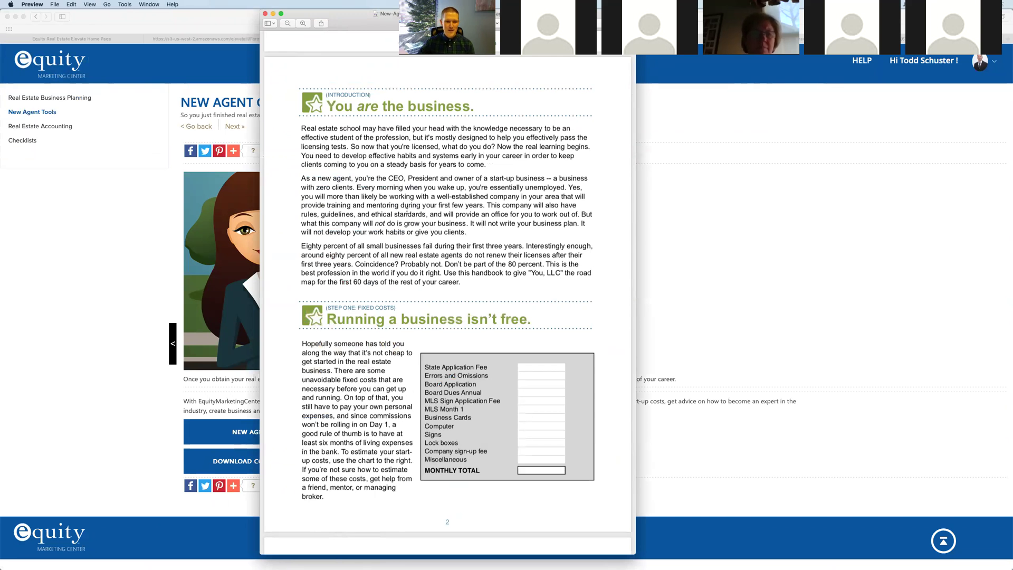
{"action": "scroll", "coordinate": [454, 285], "scroll_direction": "down", "scroll_amount": 10}
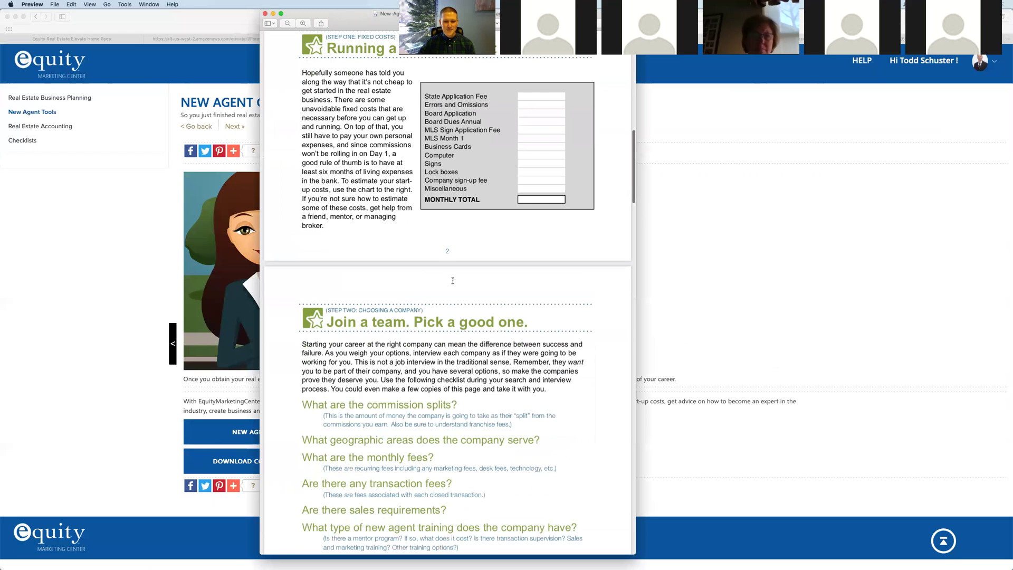
{"action": "scroll", "coordinate": [453, 281], "scroll_direction": "down", "scroll_amount": 8}
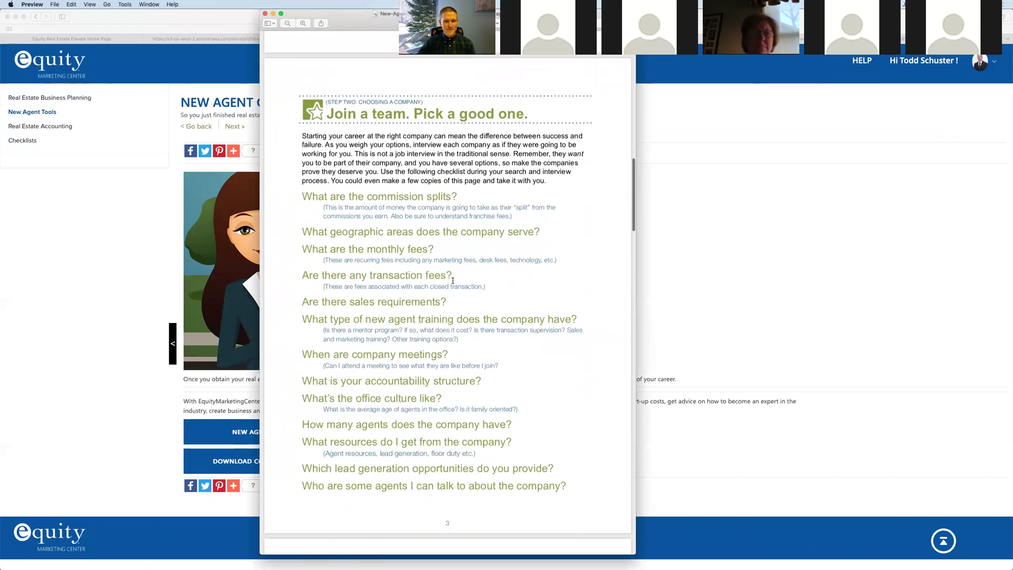
{"action": "scroll", "coordinate": [450, 199], "scroll_direction": "down", "scroll_amount": 11}
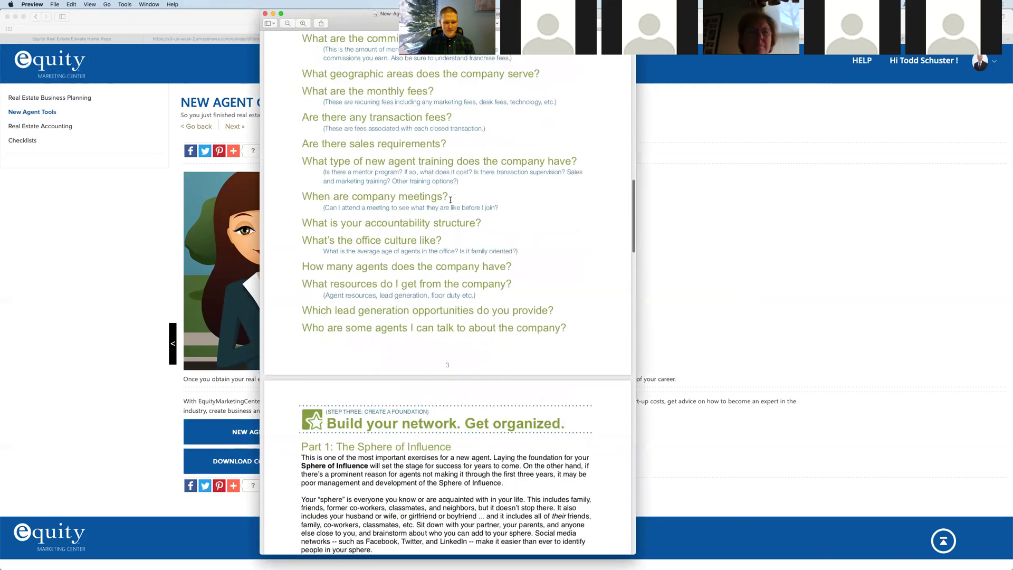
Review the guidebook's sections on building a network, getting a mentor, announcement letters, planning for the future and staying informed
{"action": "scroll", "coordinate": [447, 221], "scroll_direction": "down", "scroll_amount": 10}
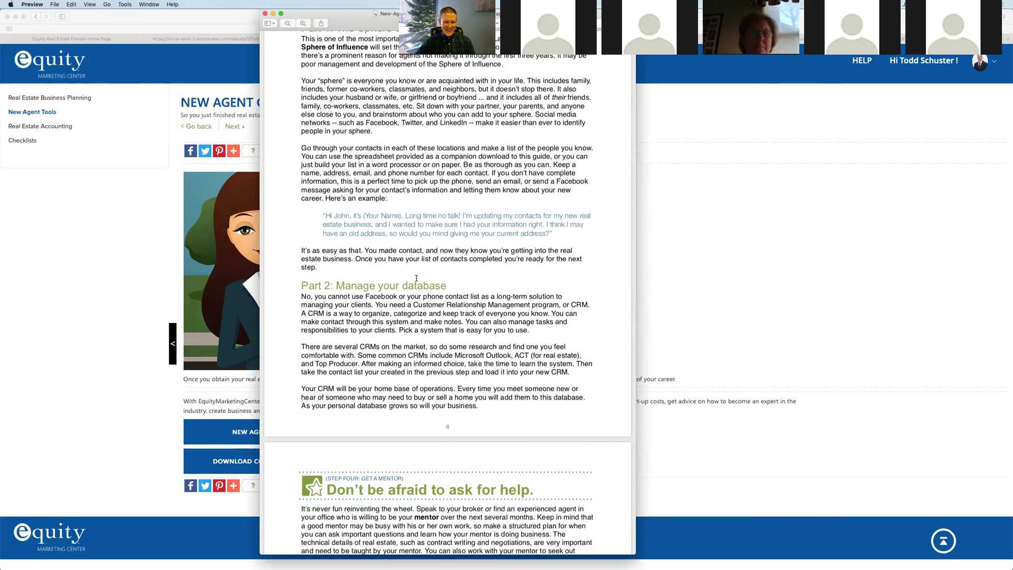
{"action": "scroll", "coordinate": [418, 277], "scroll_direction": "down", "scroll_amount": 2}
{"action": "scroll", "coordinate": [421, 271], "scroll_direction": "down", "scroll_amount": 5}
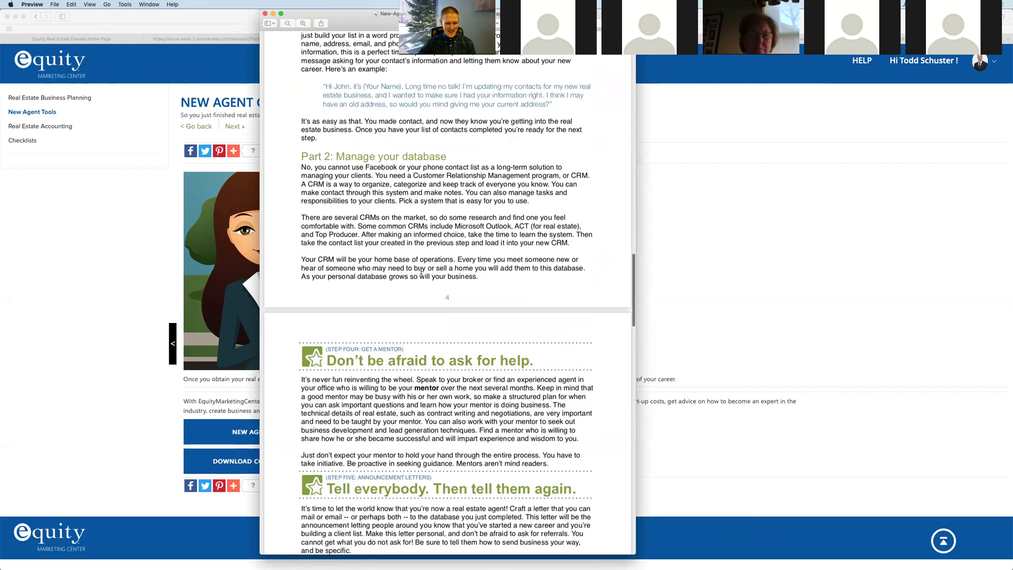
{"action": "scroll", "coordinate": [414, 274], "scroll_direction": "down", "scroll_amount": 5}
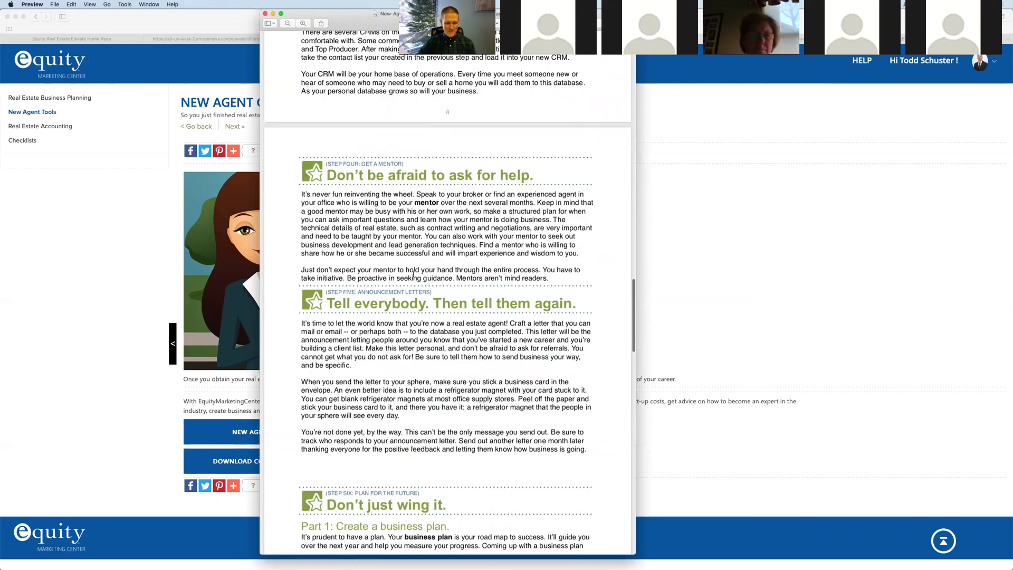
{"action": "scroll", "coordinate": [369, 347], "scroll_direction": "down", "scroll_amount": 5}
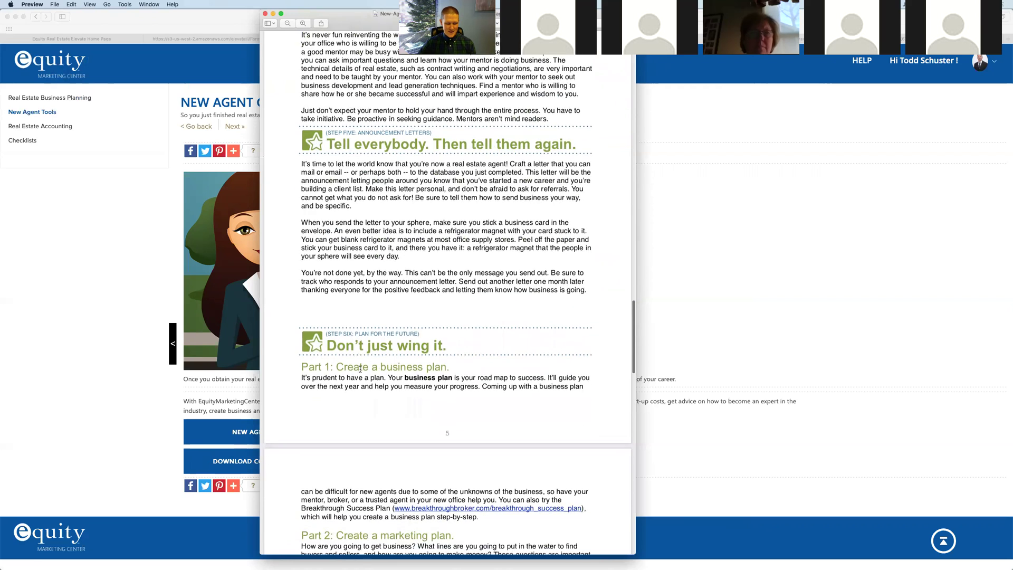
{"action": "scroll", "coordinate": [362, 367], "scroll_direction": "down", "scroll_amount": 5}
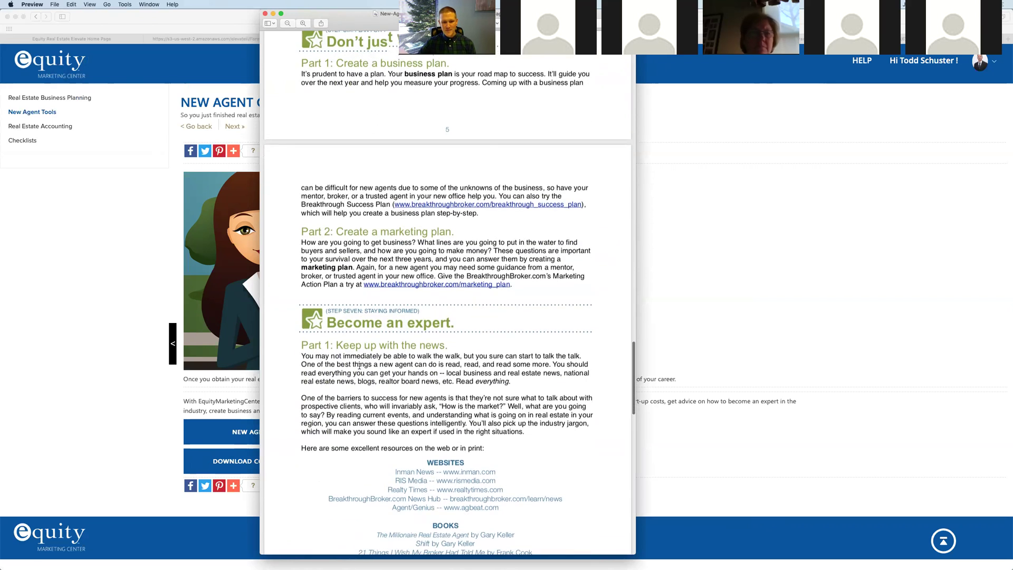
Close the New Agent Guidebook PDF and open the marketing center's Checklists section to look over its first entries
{"action": "scroll", "coordinate": [359, 366], "scroll_direction": "down", "scroll_amount": 2}
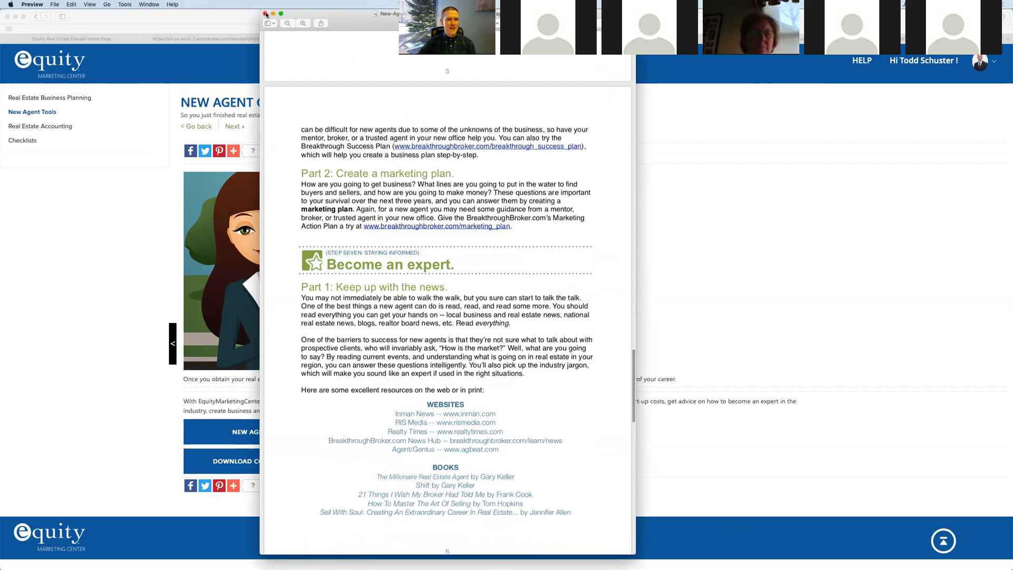
{"action": "left_click", "coordinate": [265, 13]}
{"action": "left_click", "coordinate": [717, 291]}
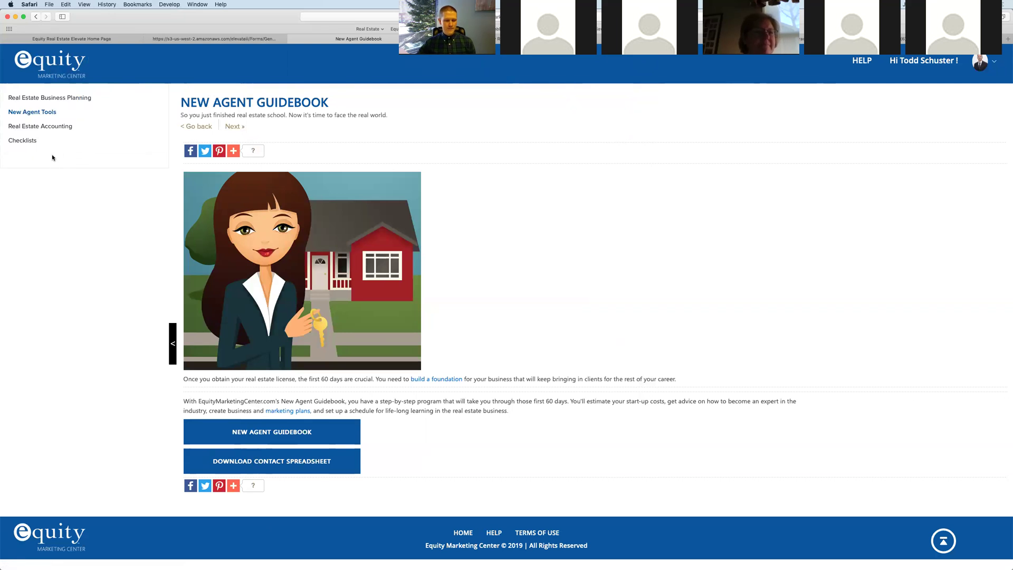
{"action": "left_click", "coordinate": [19, 140]}
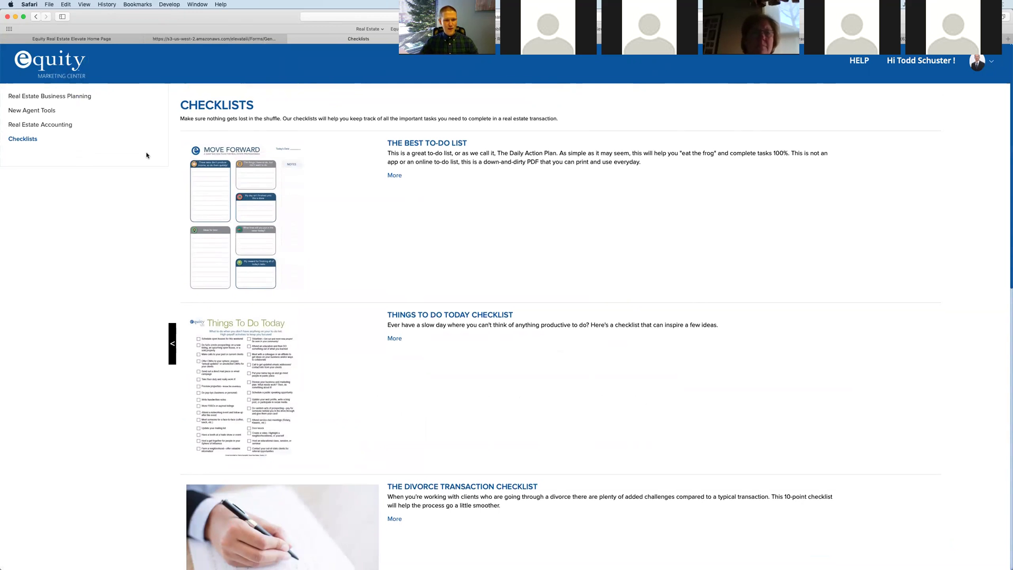
{"action": "scroll", "coordinate": [148, 158], "scroll_direction": "down", "scroll_amount": 2}
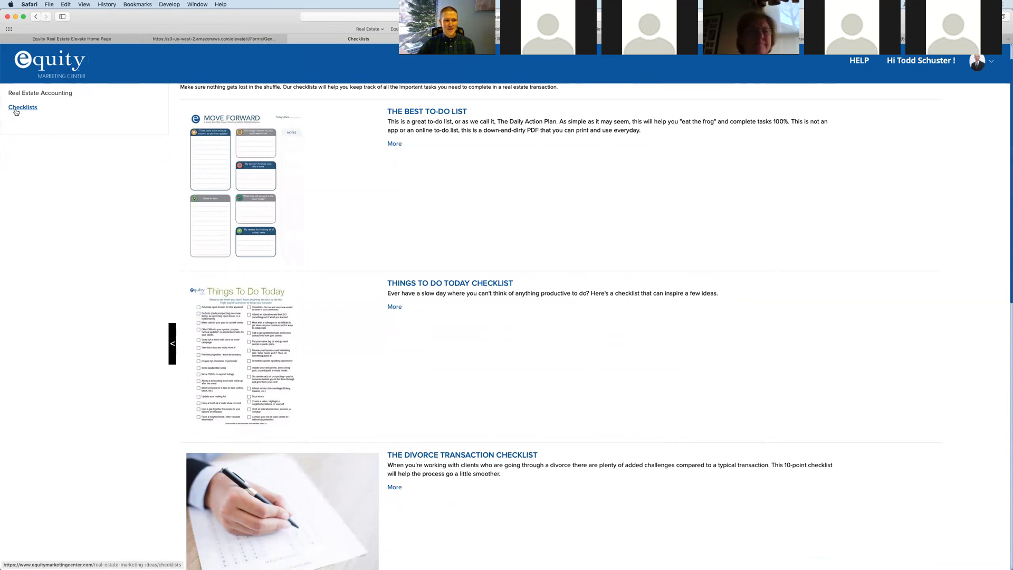
{"action": "scroll", "coordinate": [415, 284], "scroll_direction": "up", "scroll_amount": 1}
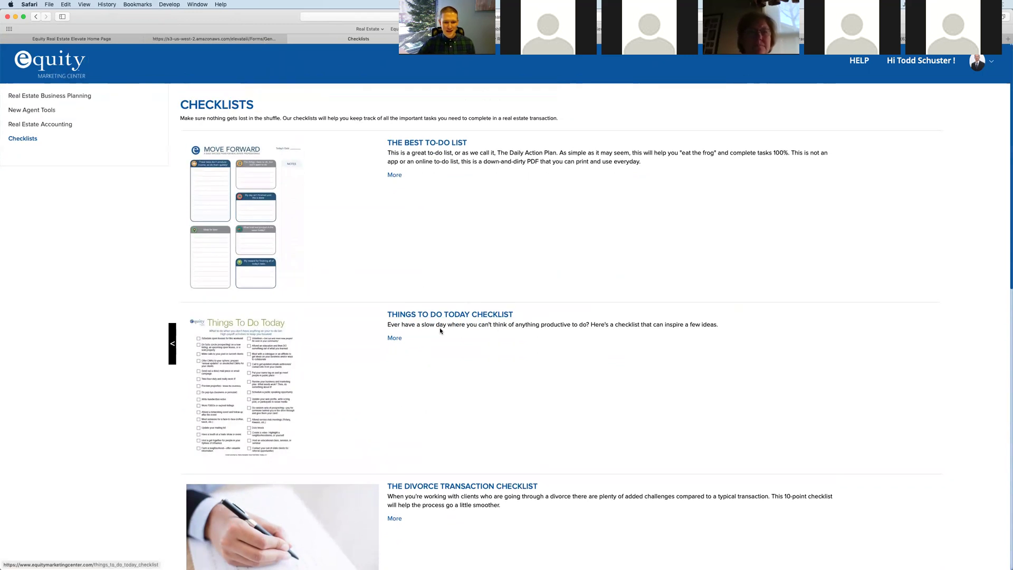
Open the Things To Do Today Checklist's downloadable PDF and enlarge its window over the web page
{"action": "left_click", "coordinate": [470, 316]}
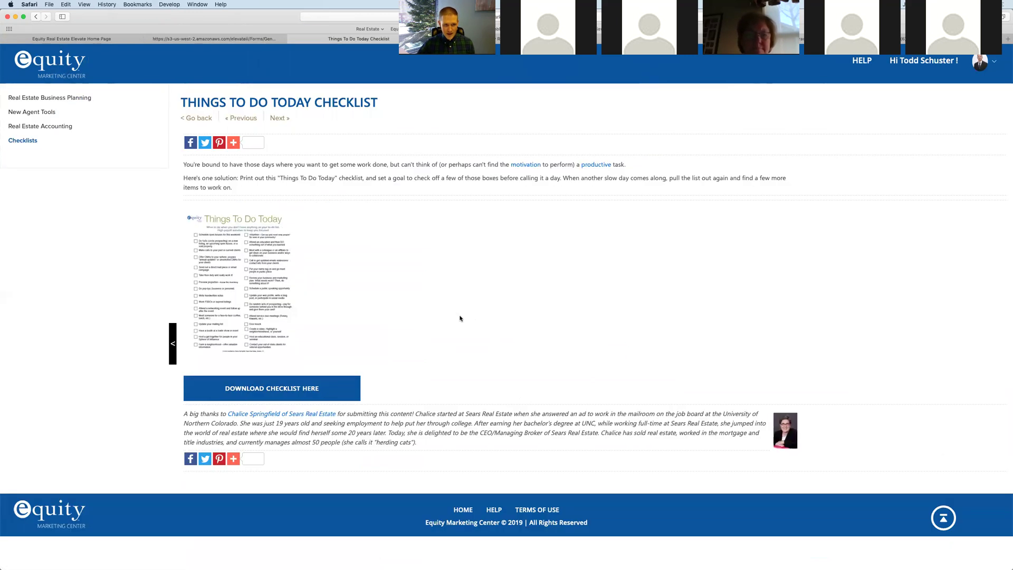
{"action": "left_click", "coordinate": [298, 395]}
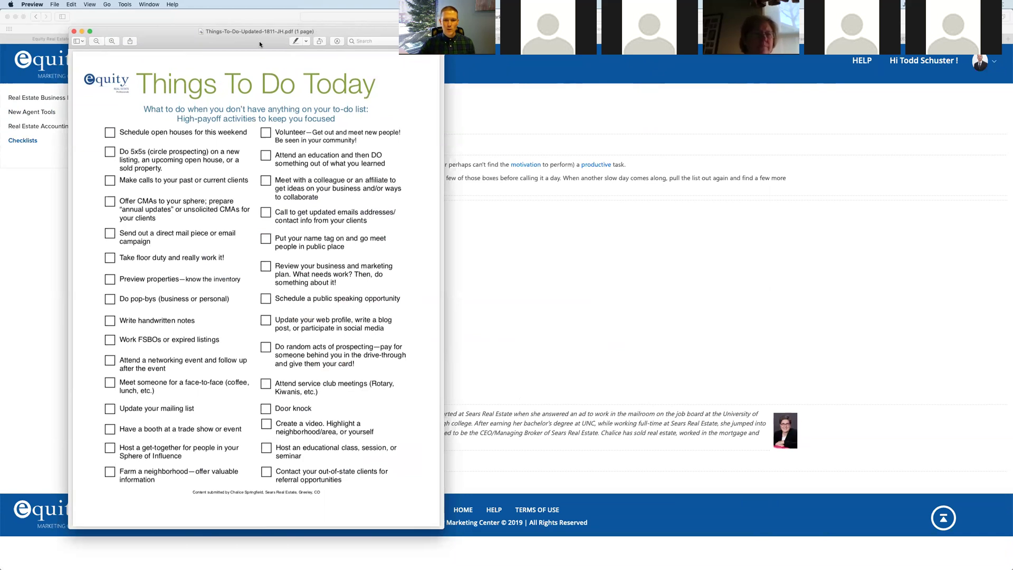
{"action": "left_click_drag", "start_coordinate": [288, 25], "coordinate": [358, 7]}
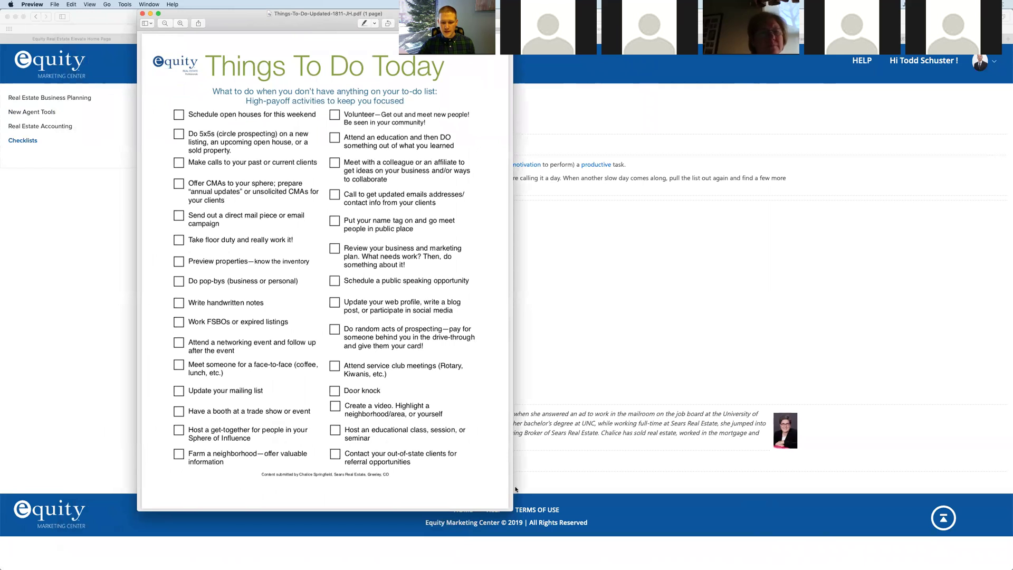
{"action": "left_click_drag", "start_coordinate": [512, 510], "coordinate": [685, 569]}
{"action": "scroll", "coordinate": [499, 431], "scroll_direction": "up", "scroll_amount": 4}
{"action": "scroll", "coordinate": [499, 431], "scroll_direction": "up", "scroll_amount": 3}
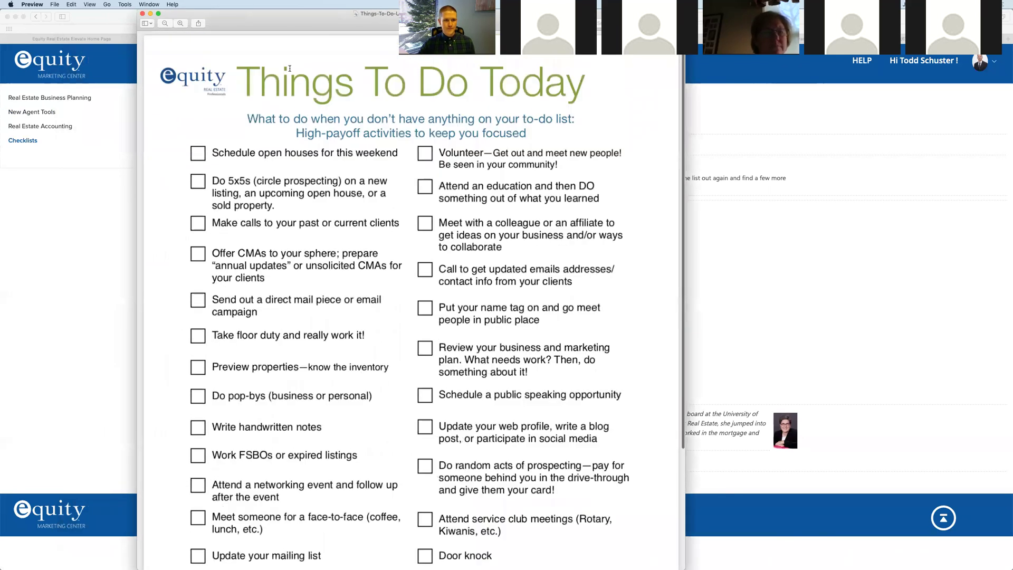
Reposition the enlarged checklist window so that its title and first items are readable
{"action": "left_click_drag", "start_coordinate": [309, 19], "coordinate": [353, 69]}
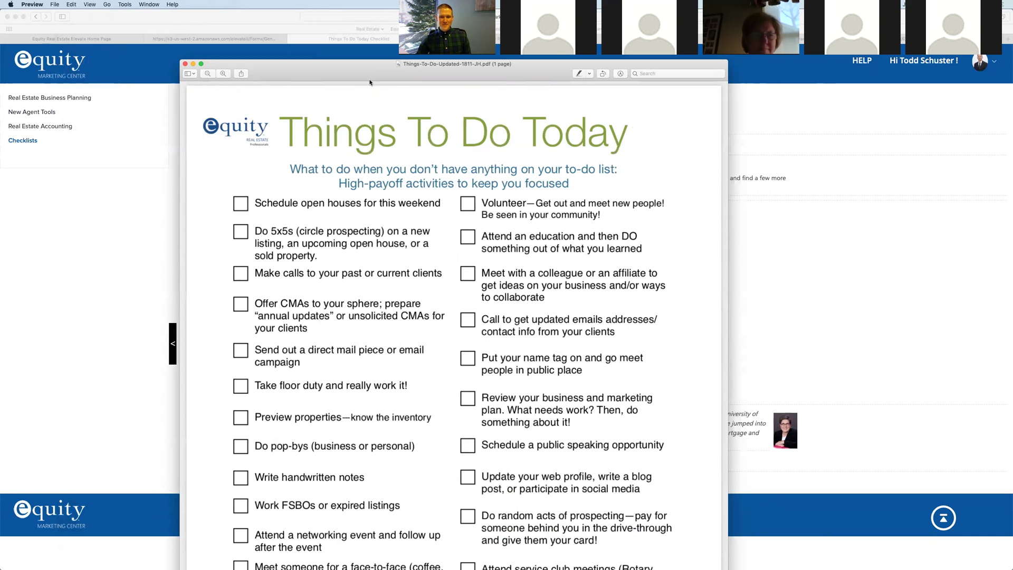
{"action": "left_click_drag", "start_coordinate": [355, 75], "coordinate": [365, 55]}
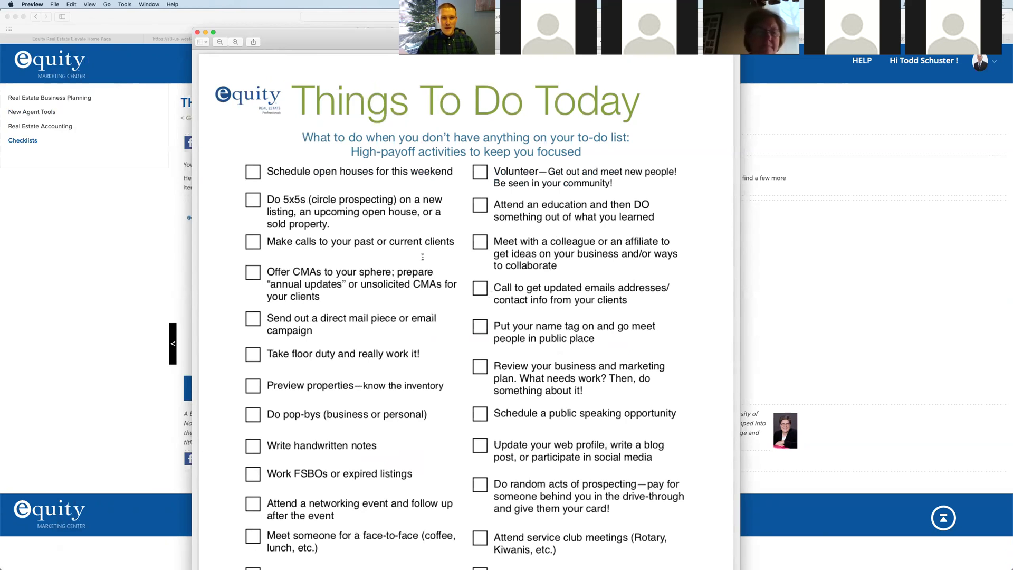
{"action": "left_click_drag", "start_coordinate": [336, 46], "coordinate": [345, 39]}
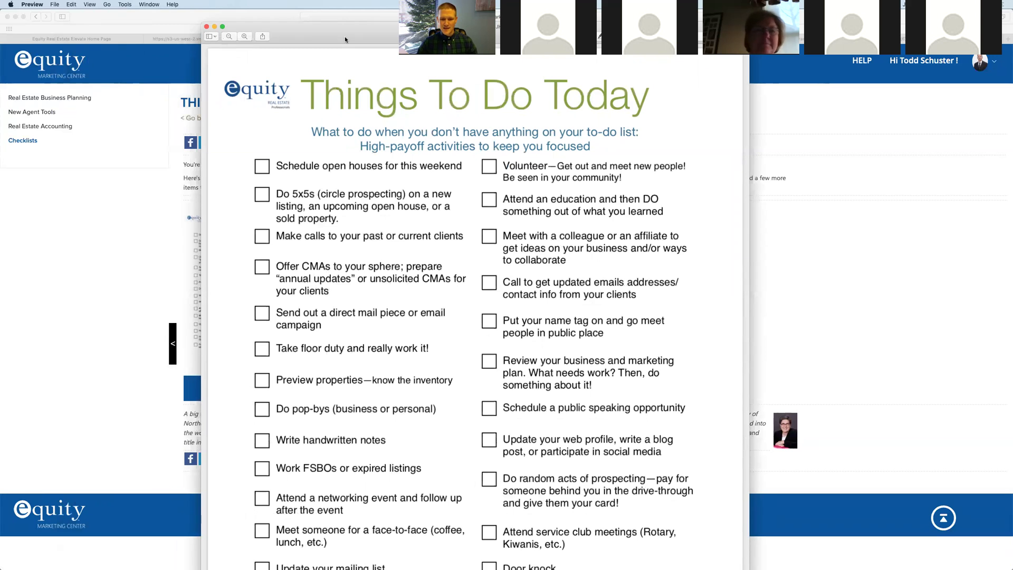
{"action": "left_click_drag", "start_coordinate": [345, 40], "coordinate": [348, 27]}
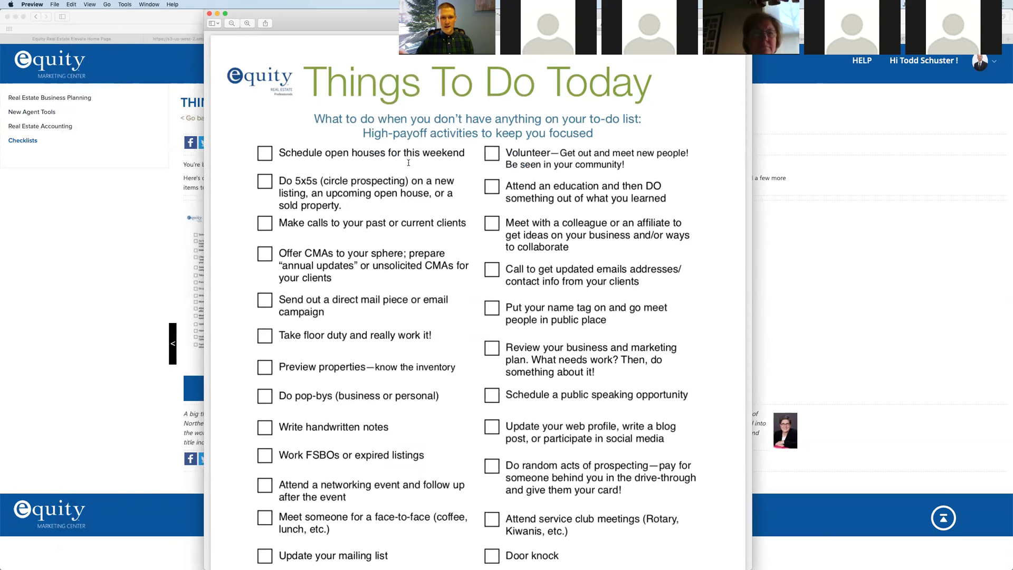
Go through the checklist's first activities, highlighting "5x5s" and the item about offering CMAs to the sphere
{"action": "scroll", "coordinate": [345, 205], "scroll_direction": "down", "scroll_amount": 1}
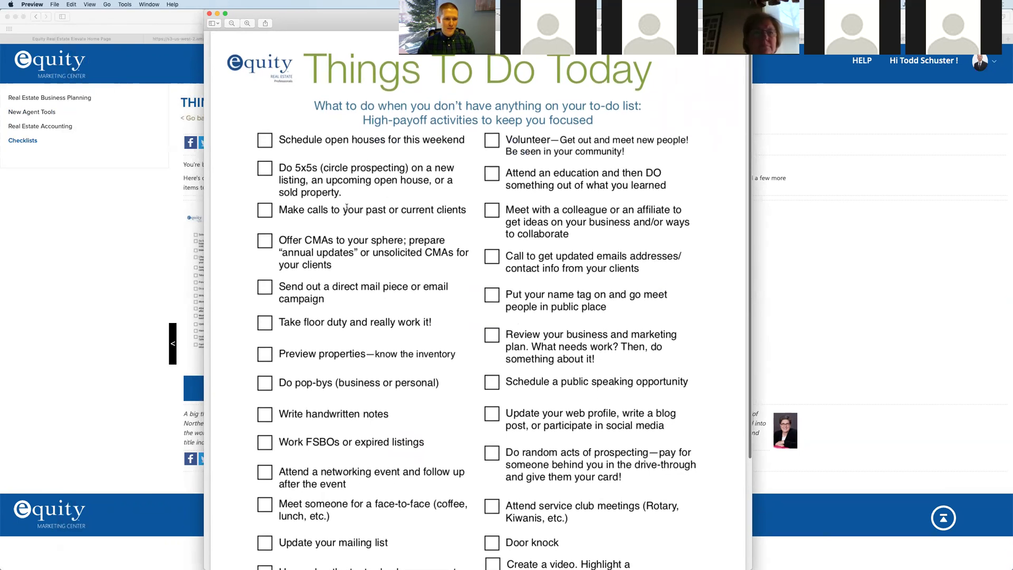
{"action": "scroll", "coordinate": [347, 207], "scroll_direction": "down", "scroll_amount": 1}
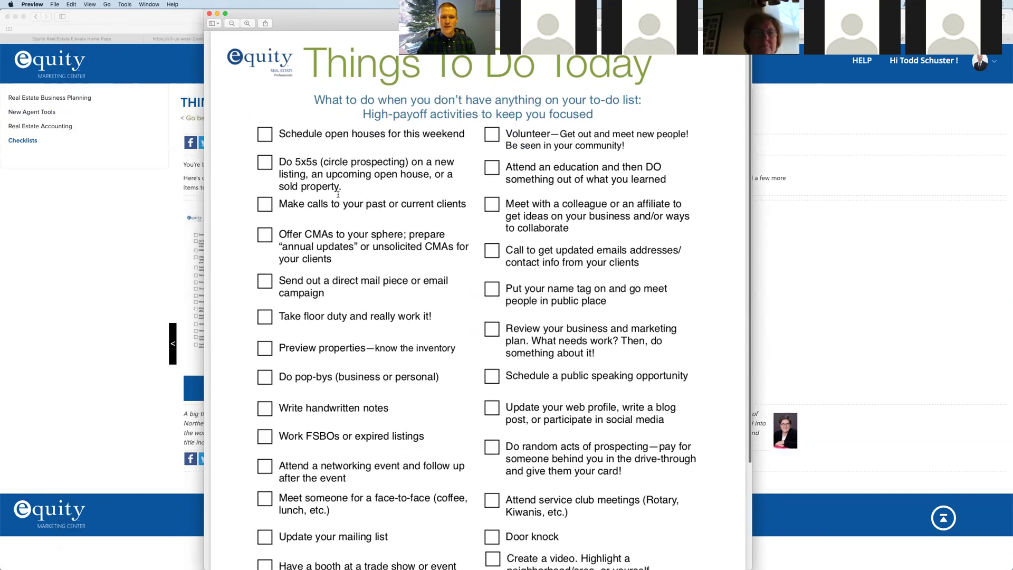
{"action": "left_click_drag", "start_coordinate": [317, 166], "coordinate": [295, 164]}
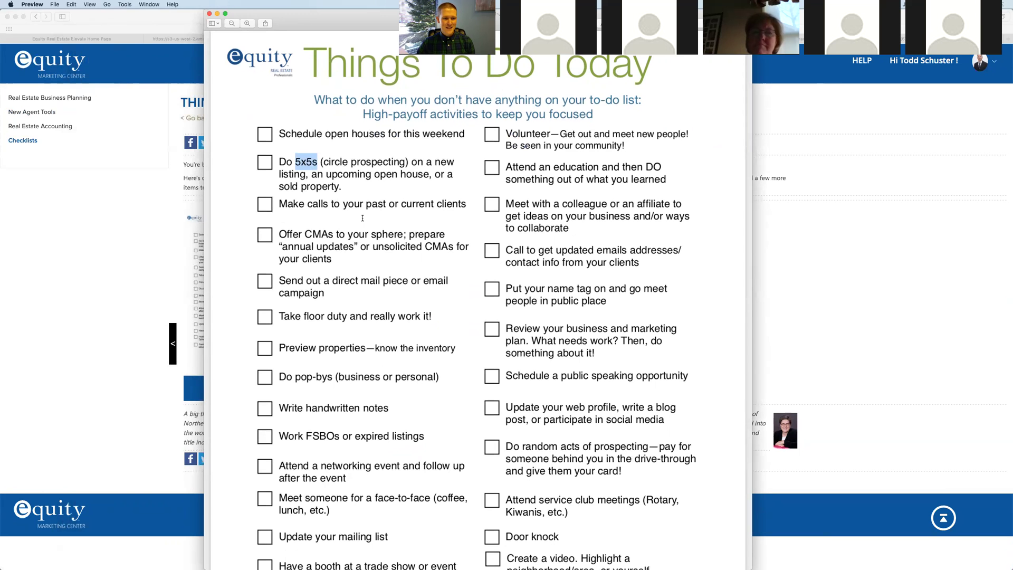
{"action": "scroll", "coordinate": [363, 218], "scroll_direction": "down", "scroll_amount": 1}
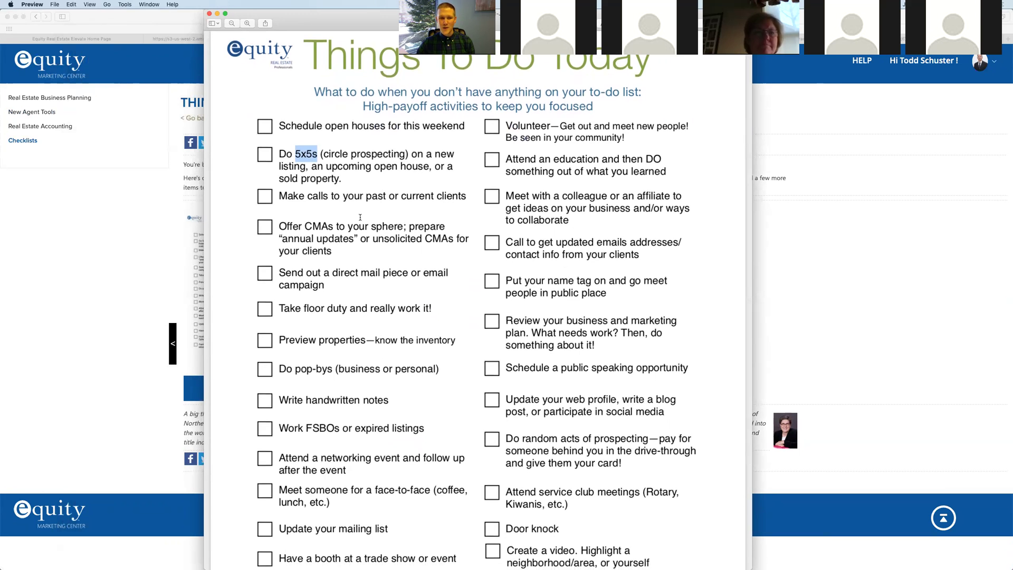
{"action": "left_click", "coordinate": [407, 153]}
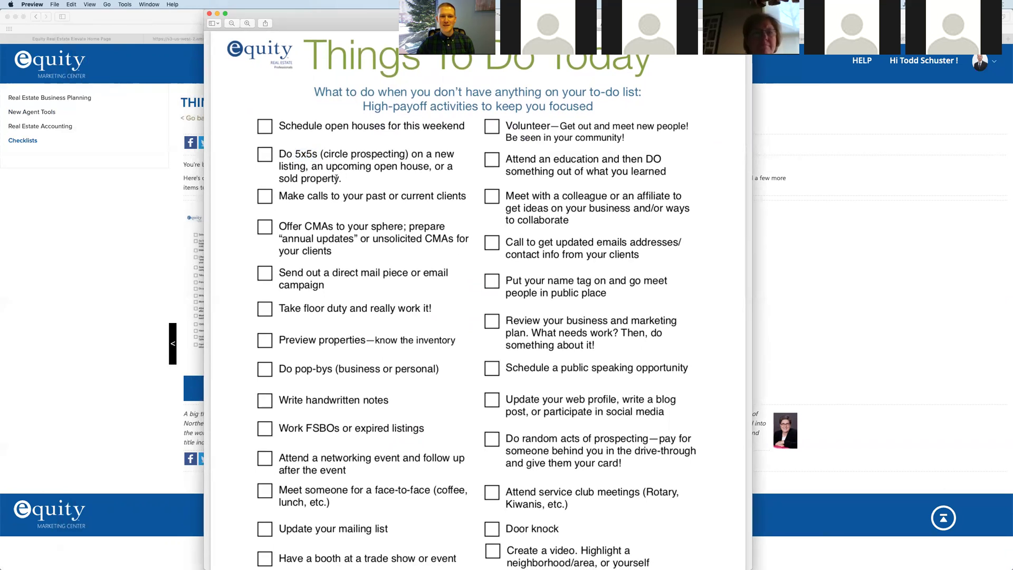
{"action": "scroll", "coordinate": [335, 158], "scroll_direction": "down", "scroll_amount": 1}
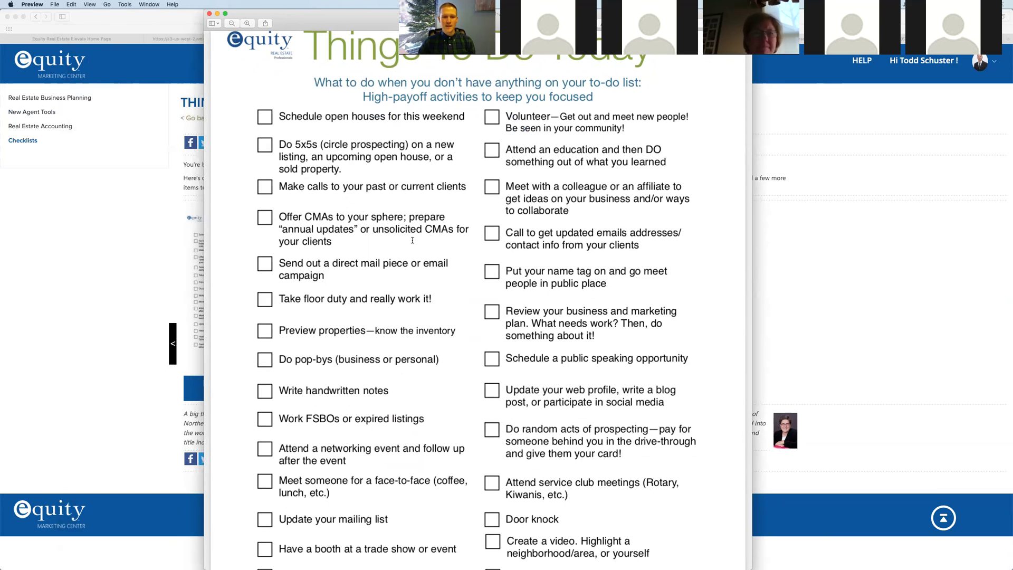
{"action": "left_click_drag", "start_coordinate": [338, 242], "coordinate": [274, 219]}
{"action": "left_click", "coordinate": [341, 242]}
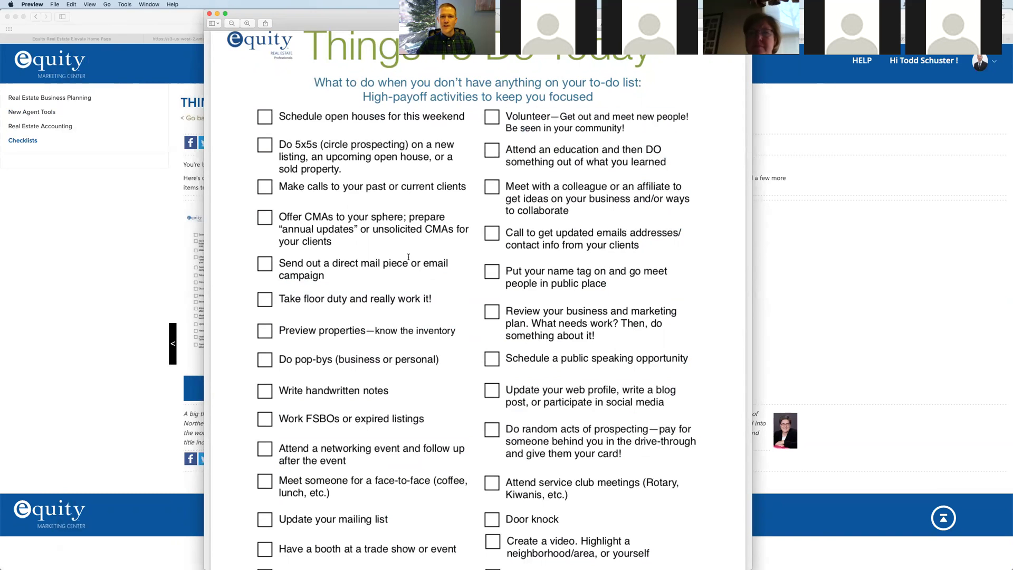
Read the remaining checklist activities, from direct mail and floor duty to contacting out-of-state clients, and return to the page's start
{"action": "scroll", "coordinate": [411, 256], "scroll_direction": "down", "scroll_amount": 1}
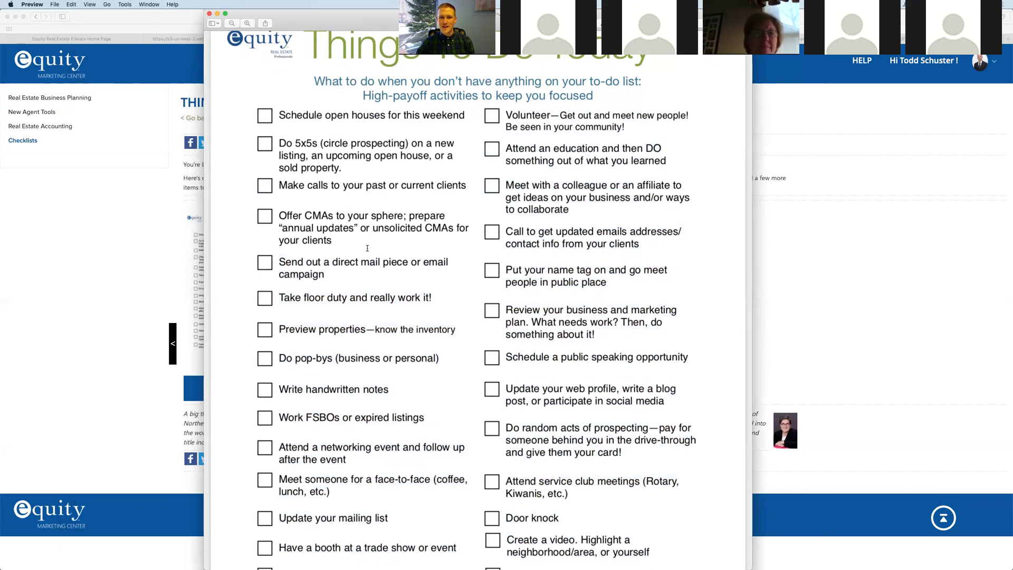
{"action": "scroll", "coordinate": [367, 248], "scroll_direction": "down", "scroll_amount": 2}
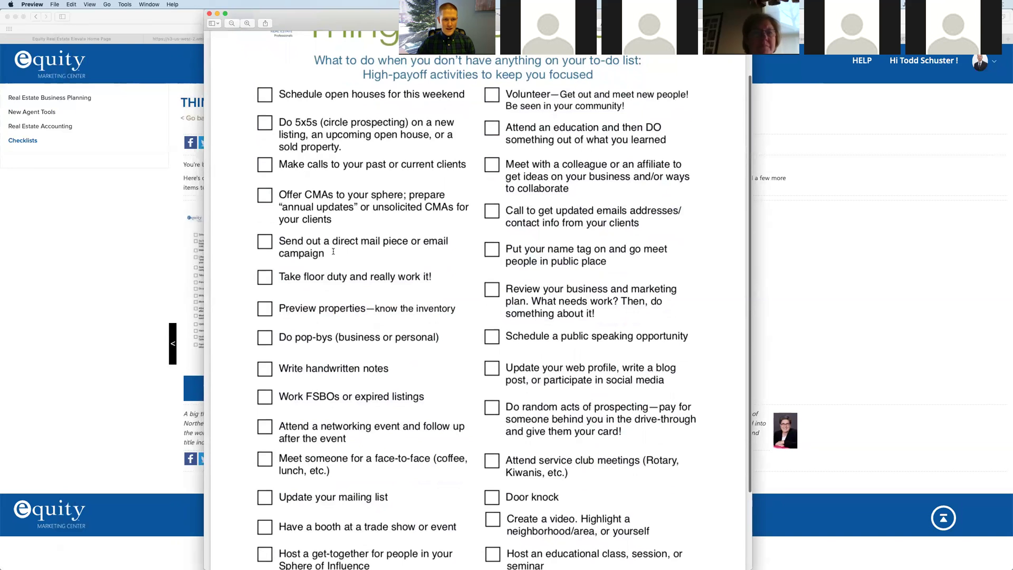
{"action": "scroll", "coordinate": [321, 272], "scroll_direction": "down", "scroll_amount": 1}
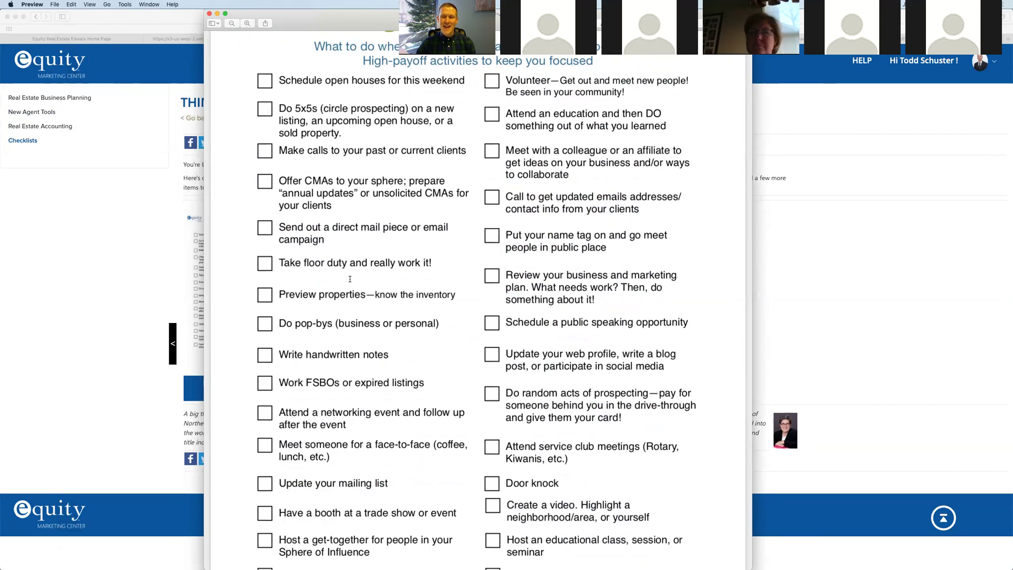
{"action": "scroll", "coordinate": [329, 270], "scroll_direction": "down", "scroll_amount": 3}
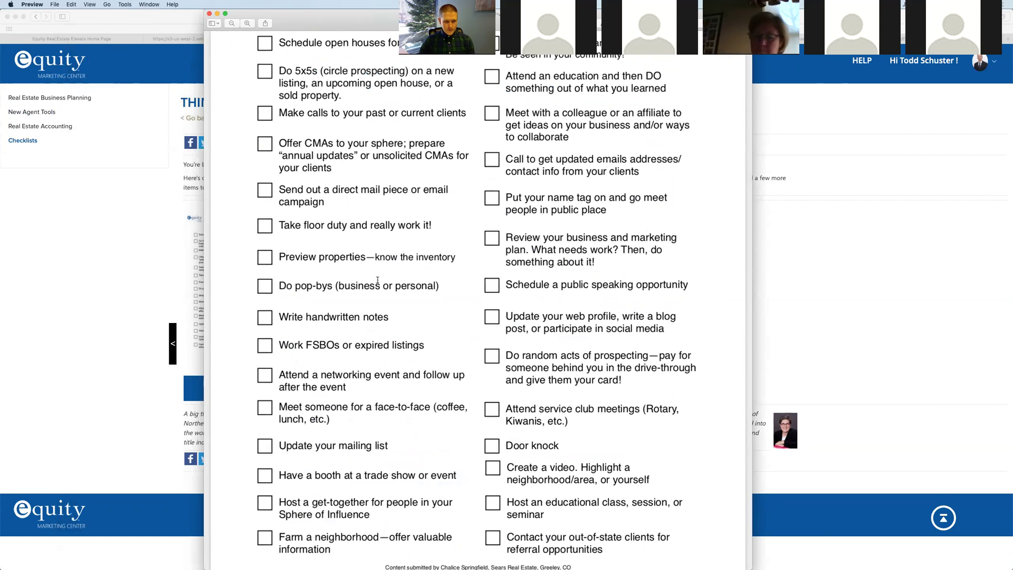
{"action": "scroll", "coordinate": [377, 280], "scroll_direction": "down", "scroll_amount": 2}
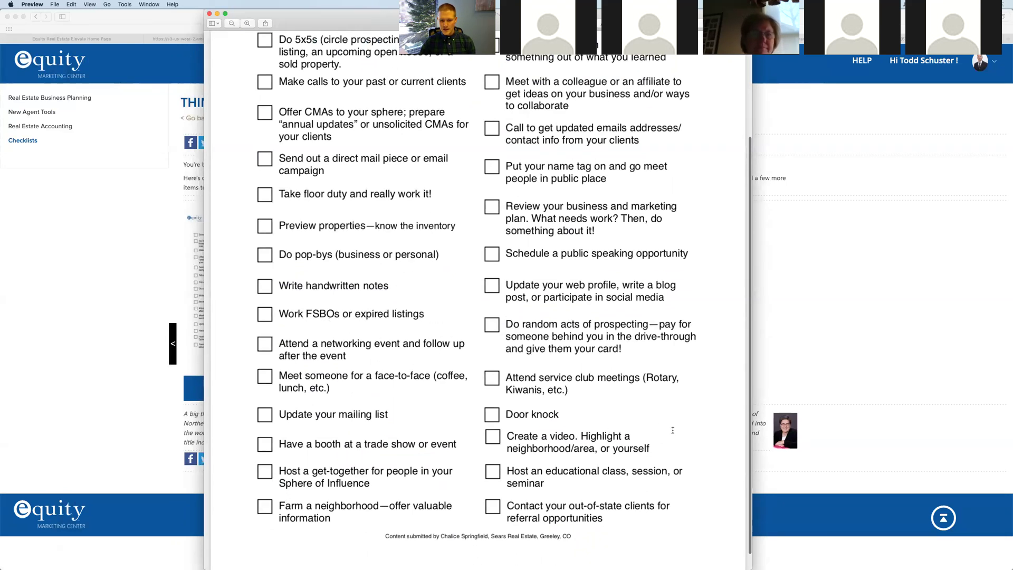
{"action": "scroll", "coordinate": [673, 430], "scroll_direction": "up", "scroll_amount": 5}
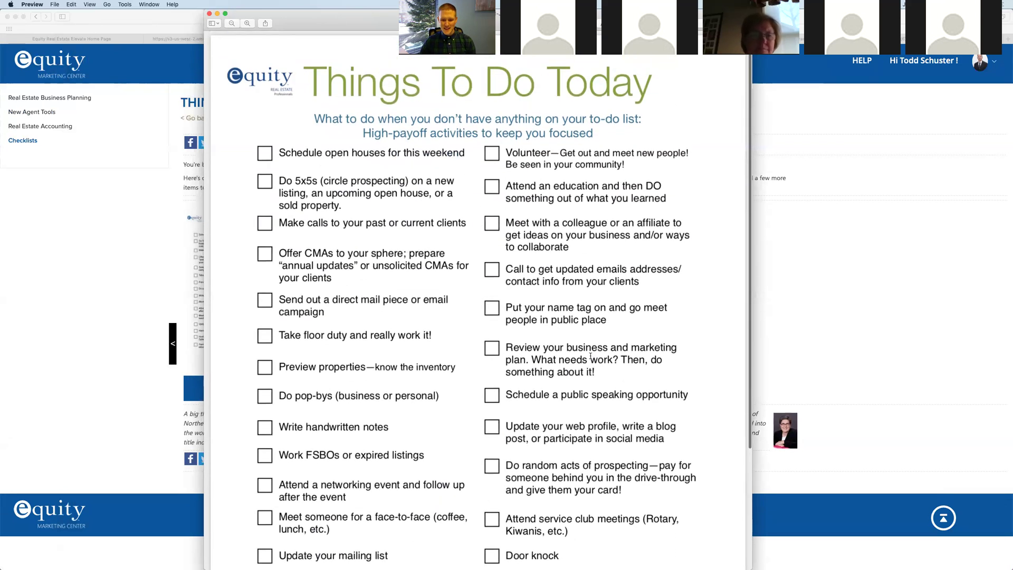
{"action": "scroll", "coordinate": [589, 356], "scroll_direction": "down", "scroll_amount": 2}
{"action": "scroll", "coordinate": [589, 357], "scroll_direction": "down", "scroll_amount": 1}
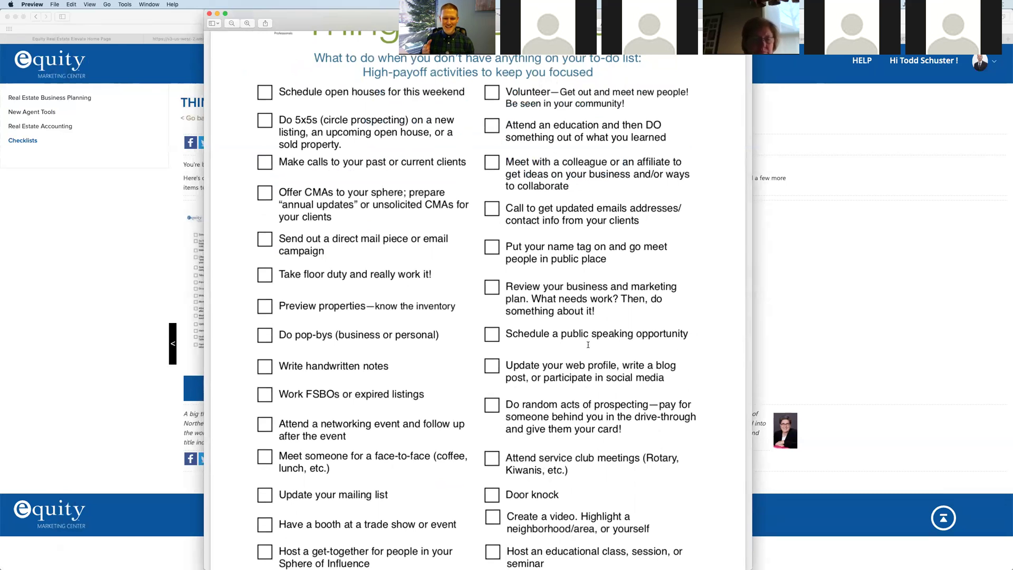
{"action": "scroll", "coordinate": [342, 37], "scroll_direction": "up", "scroll_amount": 3}
Close the Things To Do Today PDF and the extra browser tabs to return to the Elevate home page
{"action": "left_click_drag", "start_coordinate": [337, 27], "coordinate": [341, 28]}
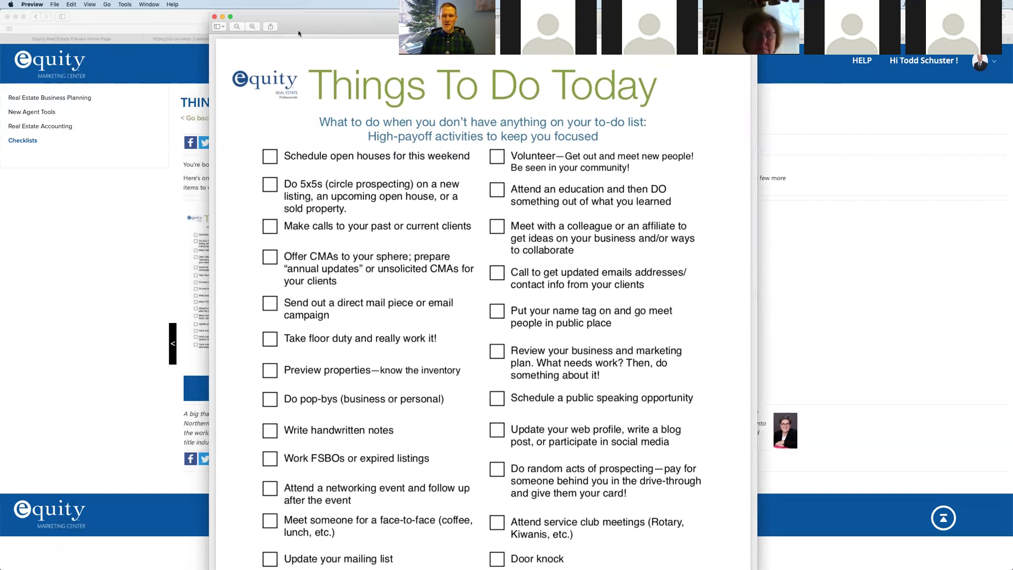
{"action": "left_click_drag", "start_coordinate": [349, 27], "coordinate": [366, 26]}
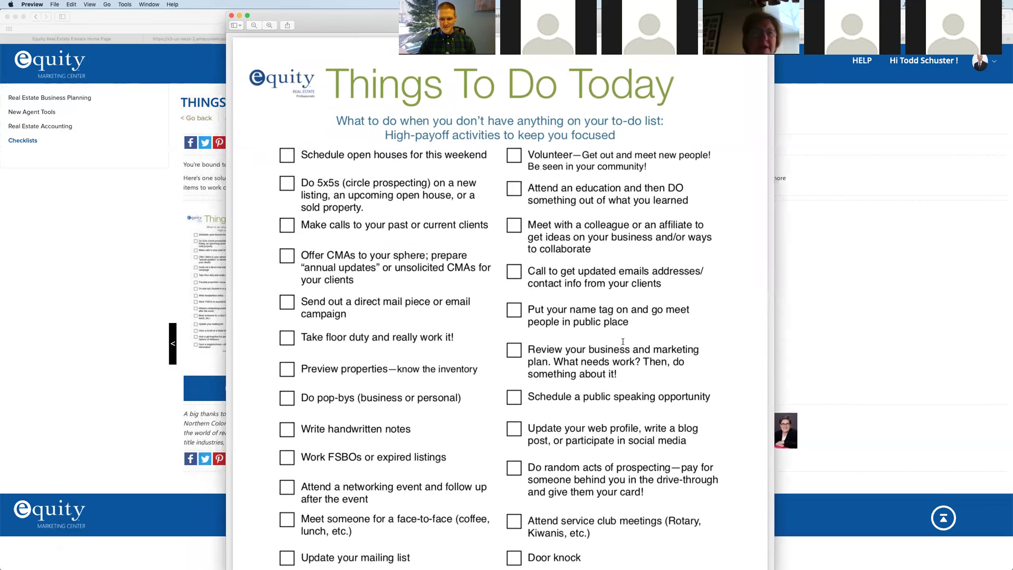
{"action": "left_click", "coordinate": [231, 16]}
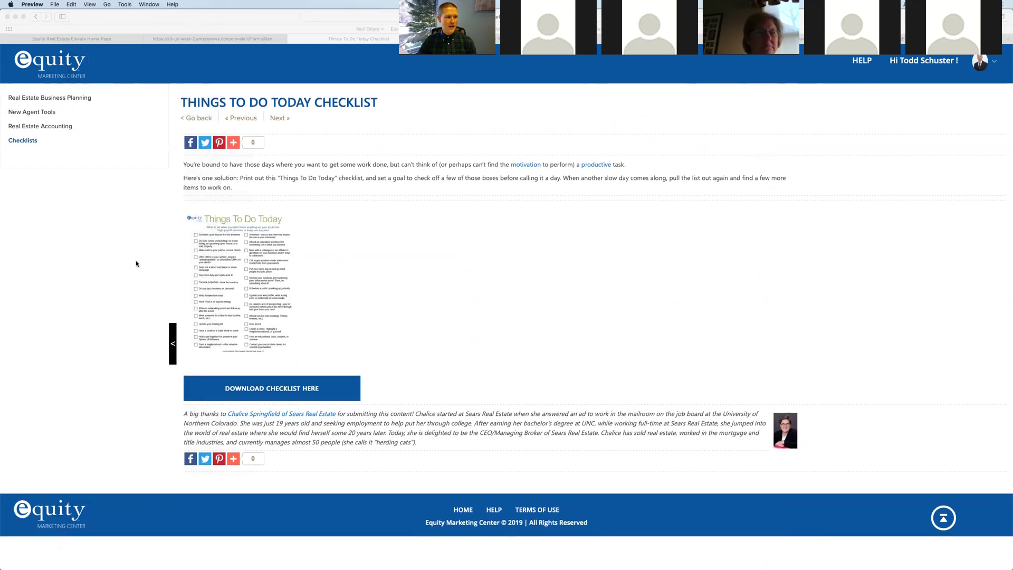
{"action": "left_click", "coordinate": [291, 42]}
{"action": "left_click", "coordinate": [291, 41]}
{"action": "left_click", "coordinate": [148, 39]}
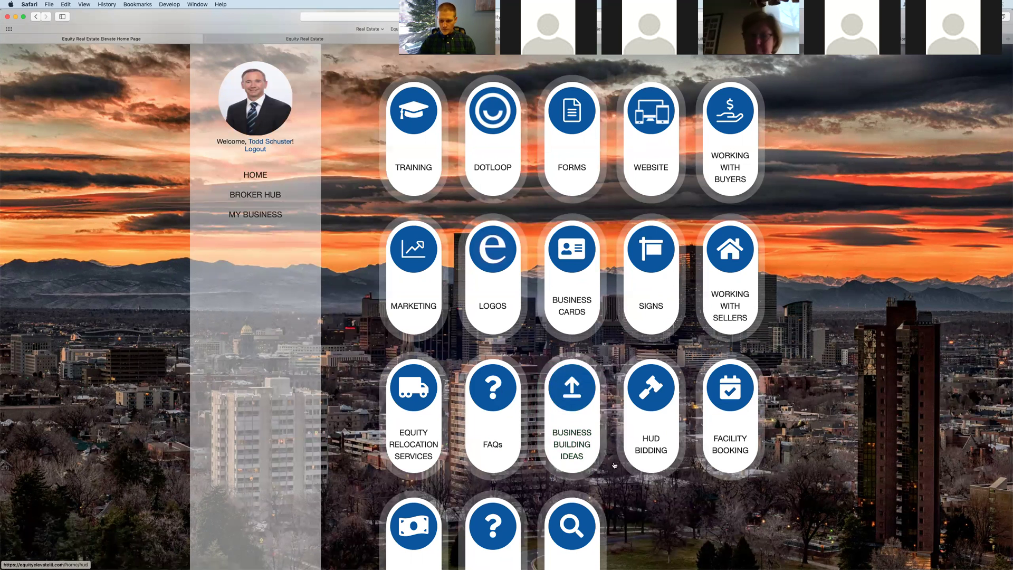
Open the Equity Marketing Center through the Elevate home page's Marketing entry and bring its category tiles into view
{"action": "scroll", "coordinate": [686, 519], "scroll_direction": "up", "scroll_amount": 1}
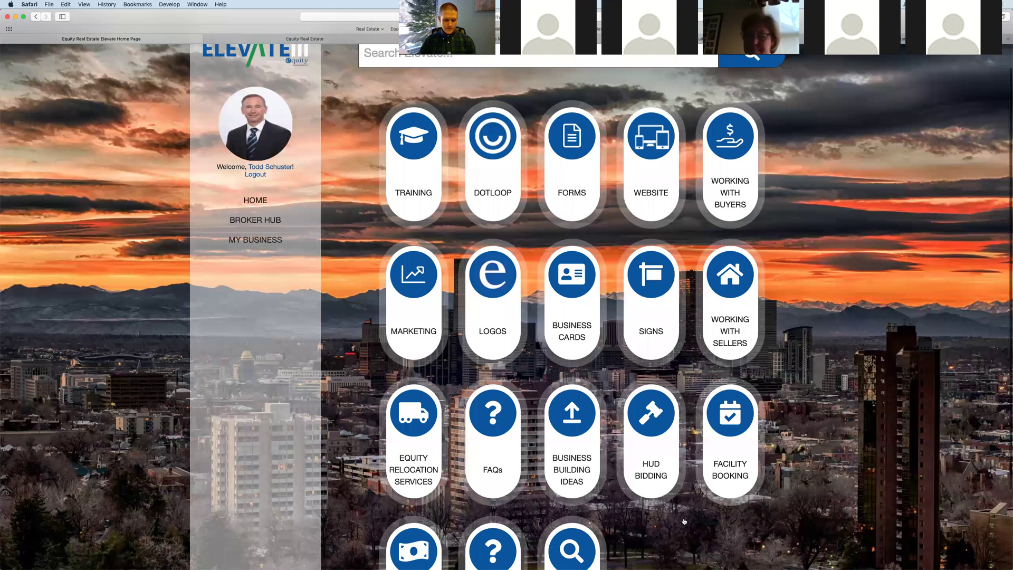
{"action": "scroll", "coordinate": [685, 521], "scroll_direction": "up", "scroll_amount": 1}
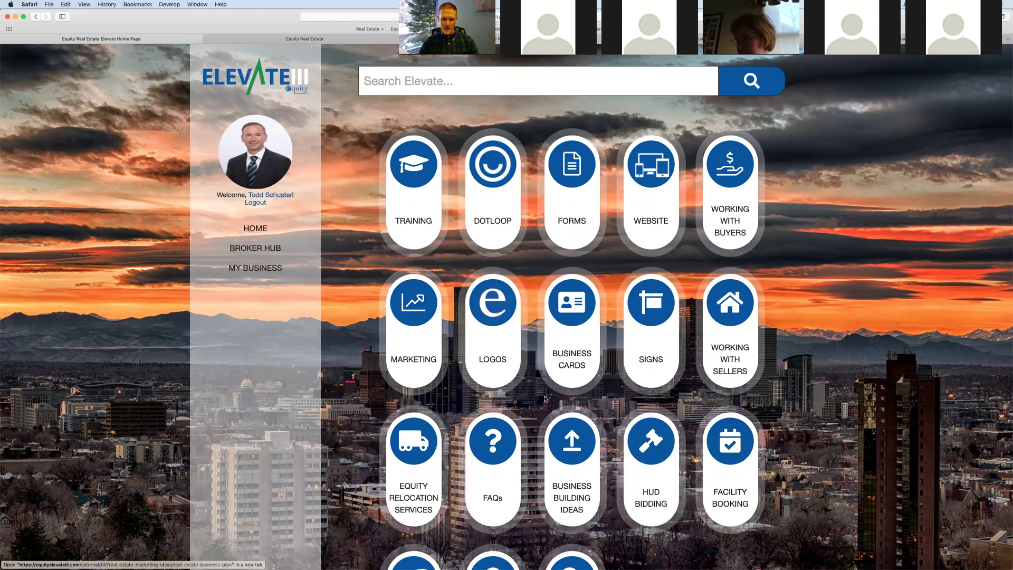
{"action": "left_click", "coordinate": [405, 360]}
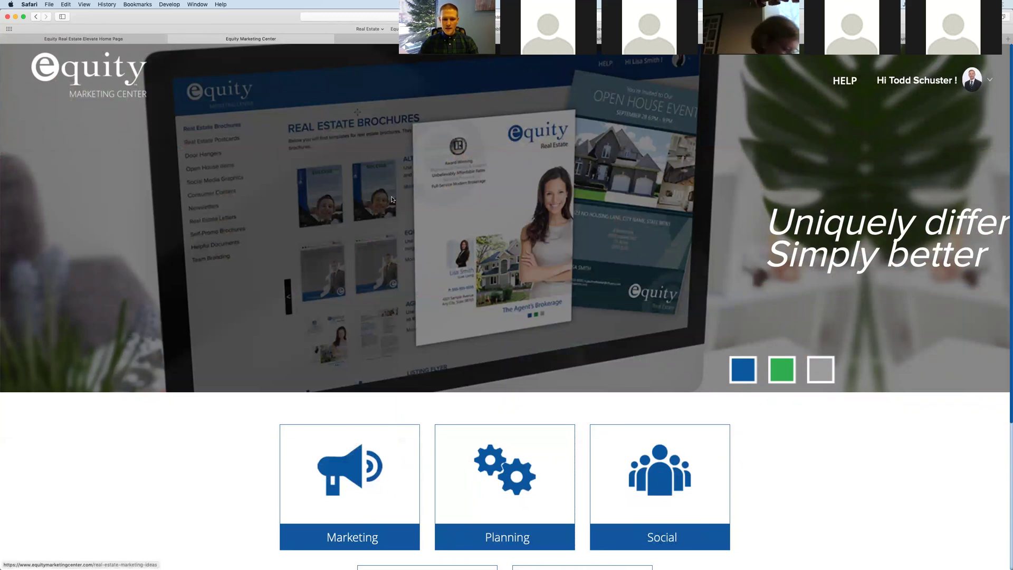
{"action": "scroll", "coordinate": [422, 328], "scroll_direction": "down", "scroll_amount": 2}
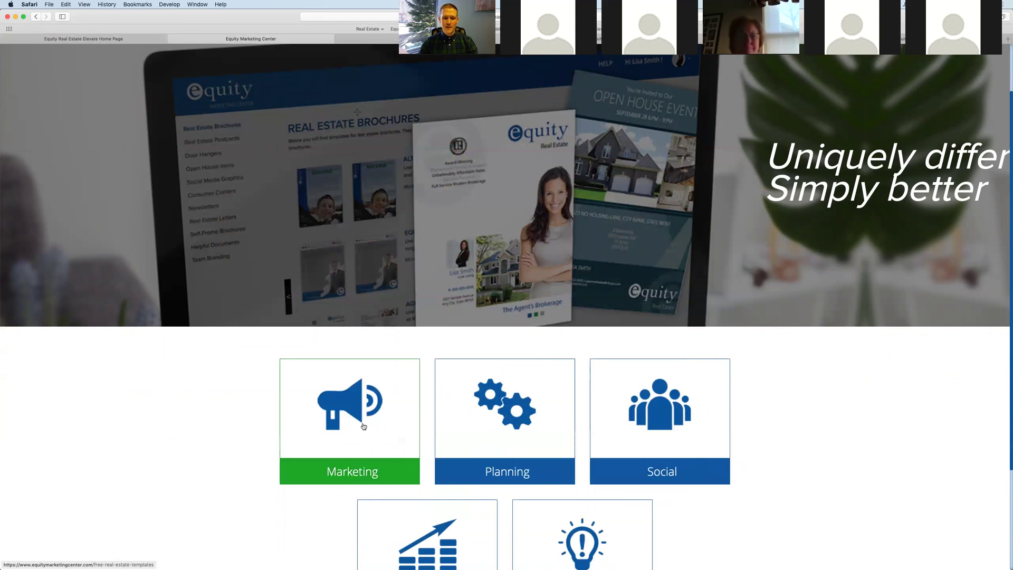
Open the Marketing templates section and go to the account's Edit Profile page
{"action": "left_click", "coordinate": [352, 474]}
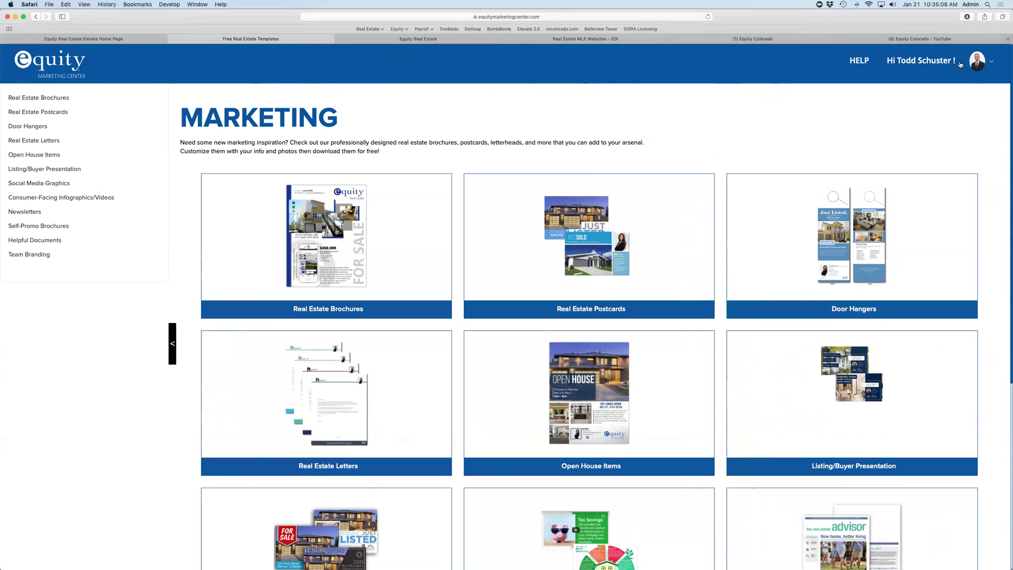
{"action": "left_click", "coordinate": [992, 63]}
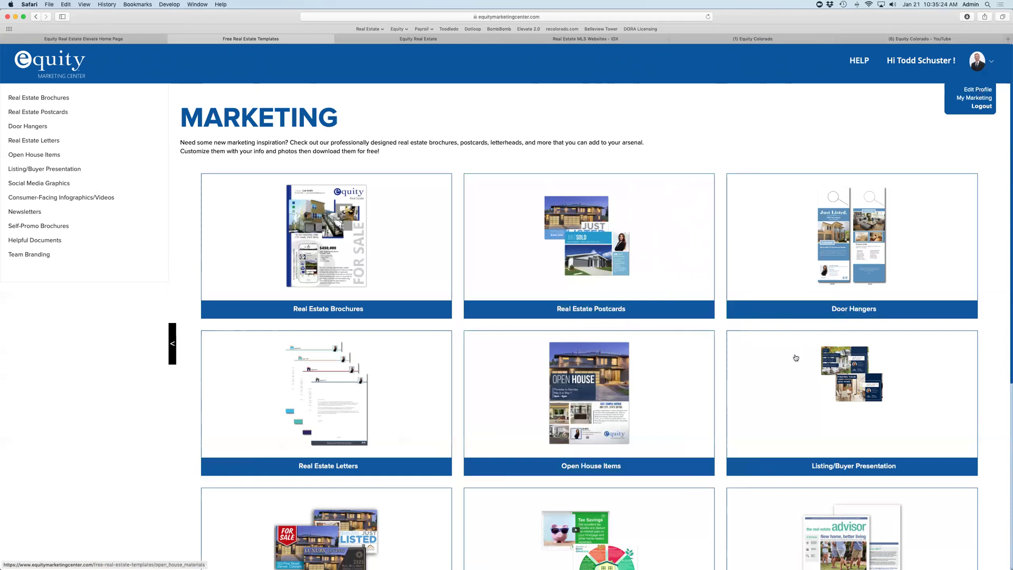
{"action": "left_click", "coordinate": [972, 90]}
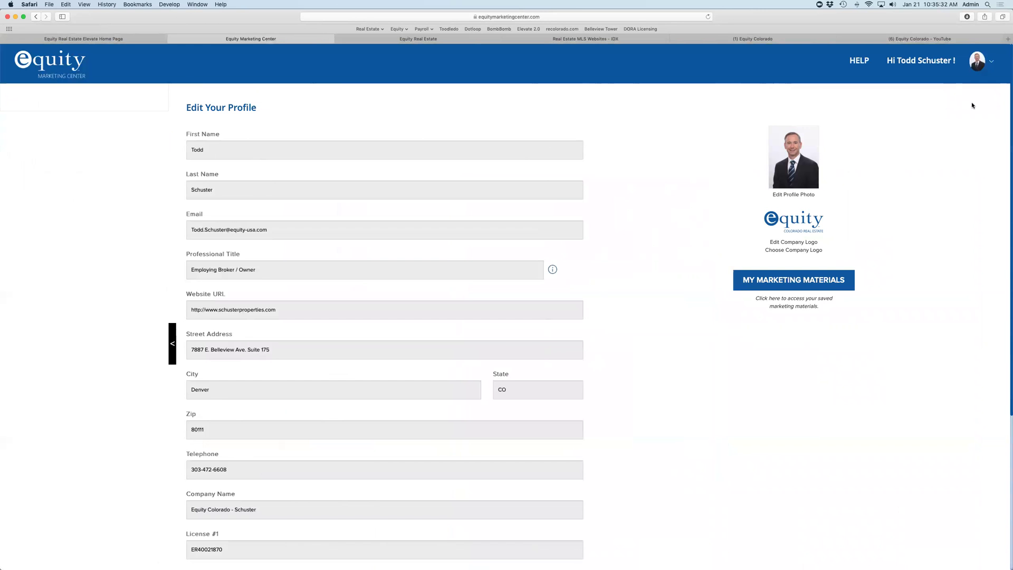
Review the profile form's fields, from the name and contact details down to the password and Realtor logo options
{"action": "left_click", "coordinate": [990, 63]}
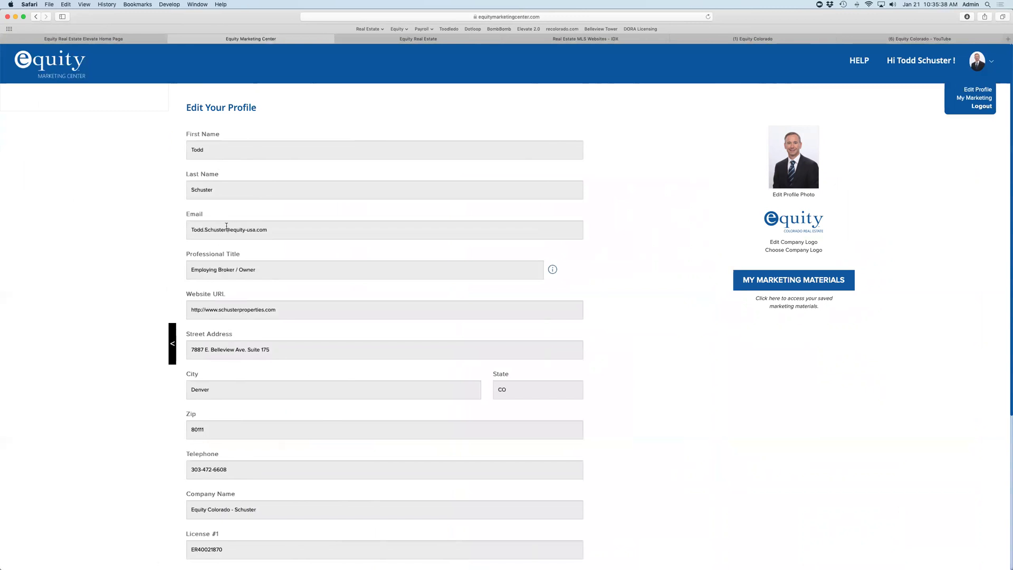
{"action": "scroll", "coordinate": [209, 322], "scroll_direction": "down", "scroll_amount": 3}
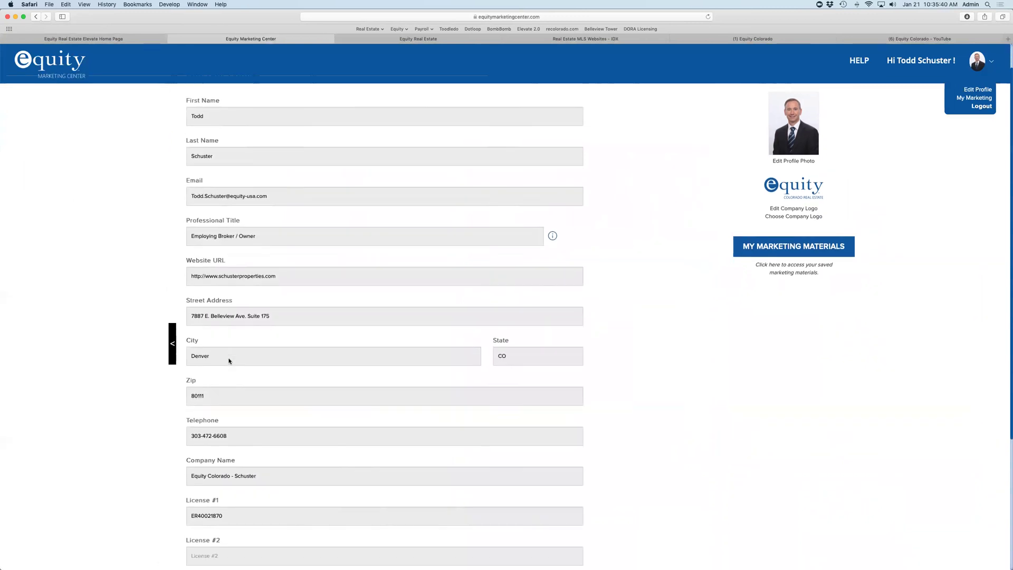
{"action": "scroll", "coordinate": [248, 412], "scroll_direction": "down", "scroll_amount": 1}
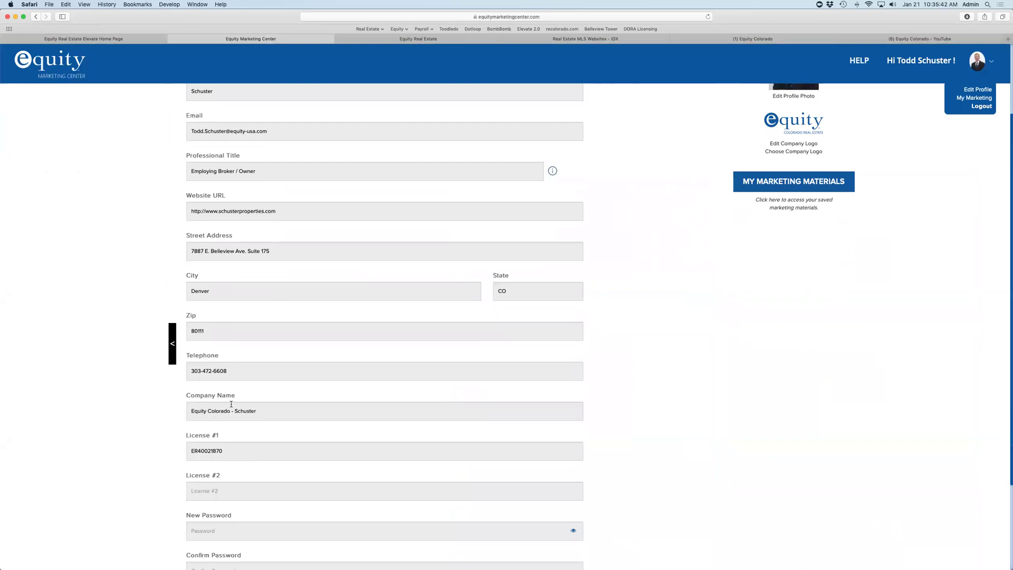
{"action": "scroll", "coordinate": [234, 448], "scroll_direction": "down", "scroll_amount": 3}
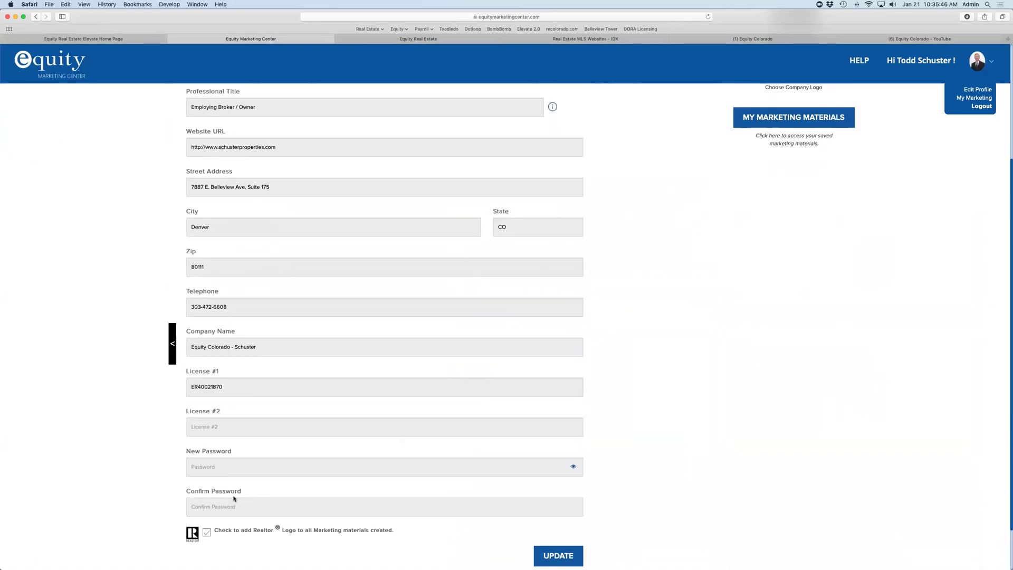
Shorten the profile's Company Name to "Equity Colorado" and save the update
{"action": "scroll", "coordinate": [233, 497], "scroll_direction": "up", "scroll_amount": 3}
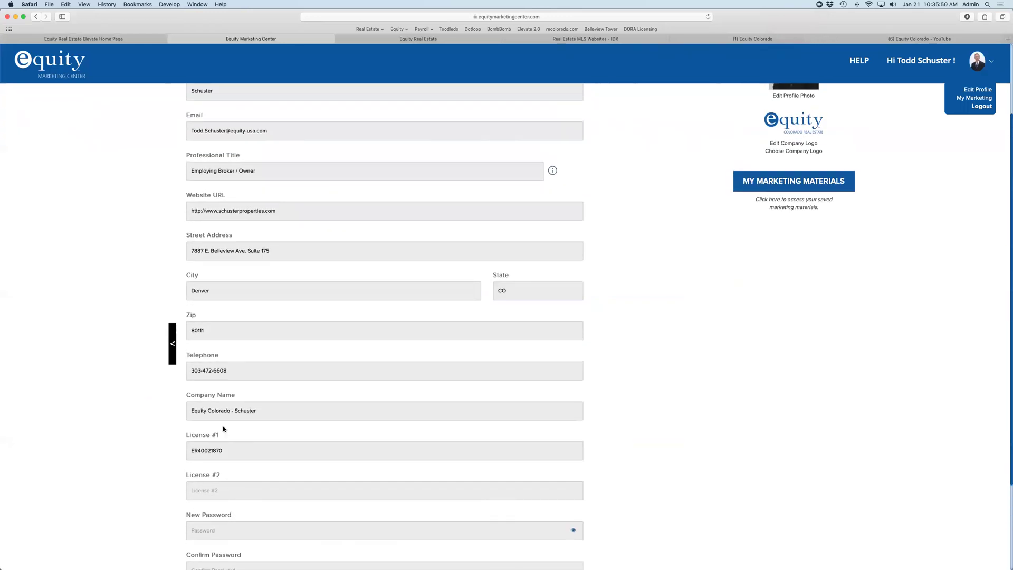
{"action": "left_click_drag", "start_coordinate": [257, 411], "coordinate": [231, 412]}
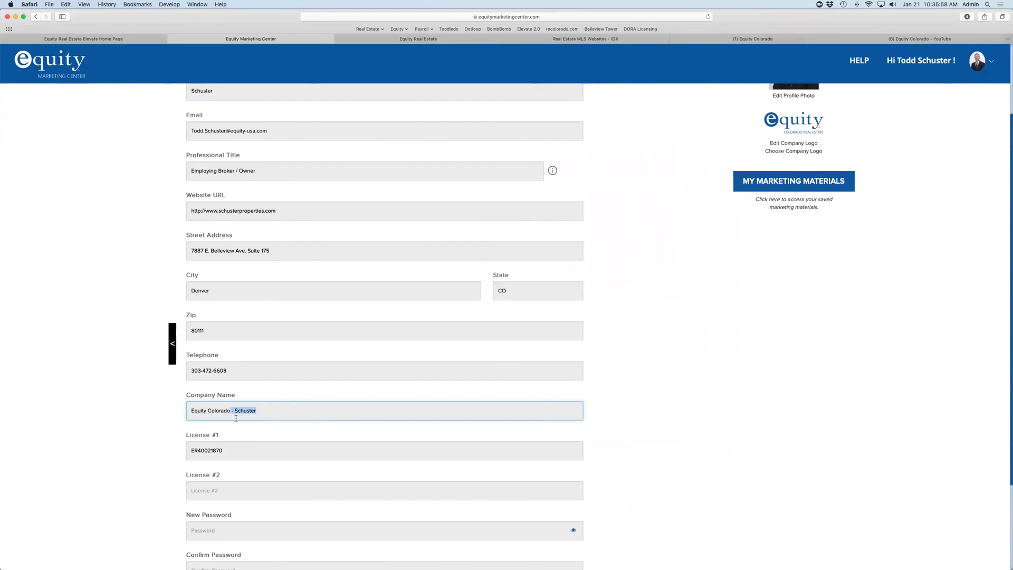
{"action": "key", "text": "BackSpace"}
{"action": "scroll", "coordinate": [293, 441], "scroll_direction": "down", "scroll_amount": 5}
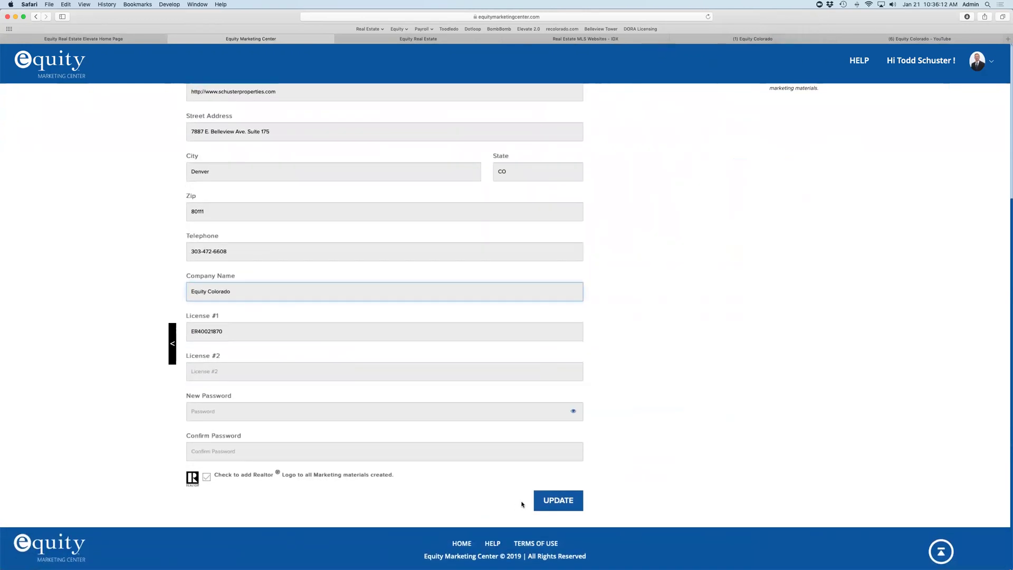
{"action": "left_click", "coordinate": [566, 501]}
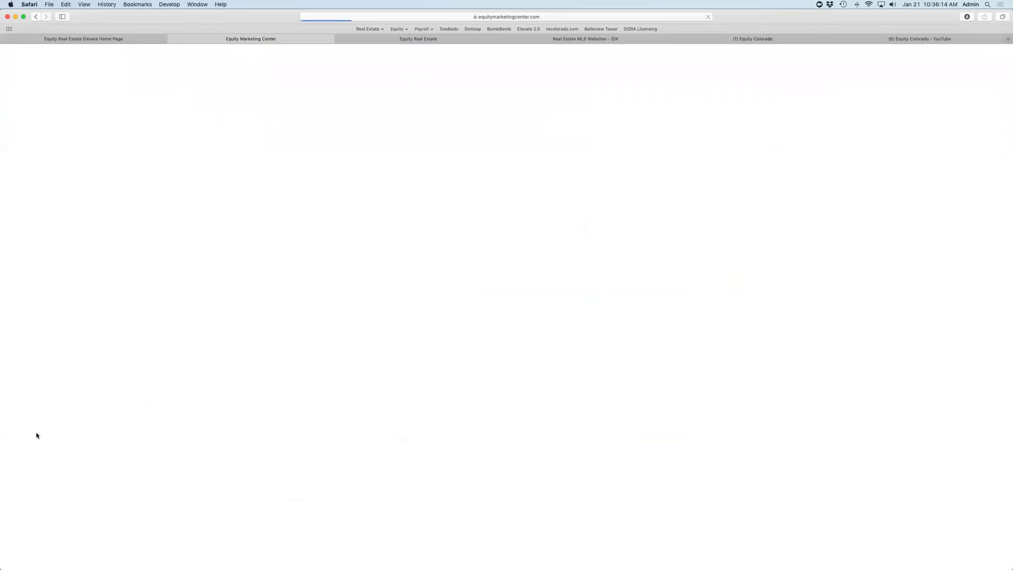
Open the Marketing section's Real Estate Brochures and launch the Geo Series Listing Flyer template in a new tab
{"action": "scroll", "coordinate": [239, 180], "scroll_direction": "down", "scroll_amount": 1}
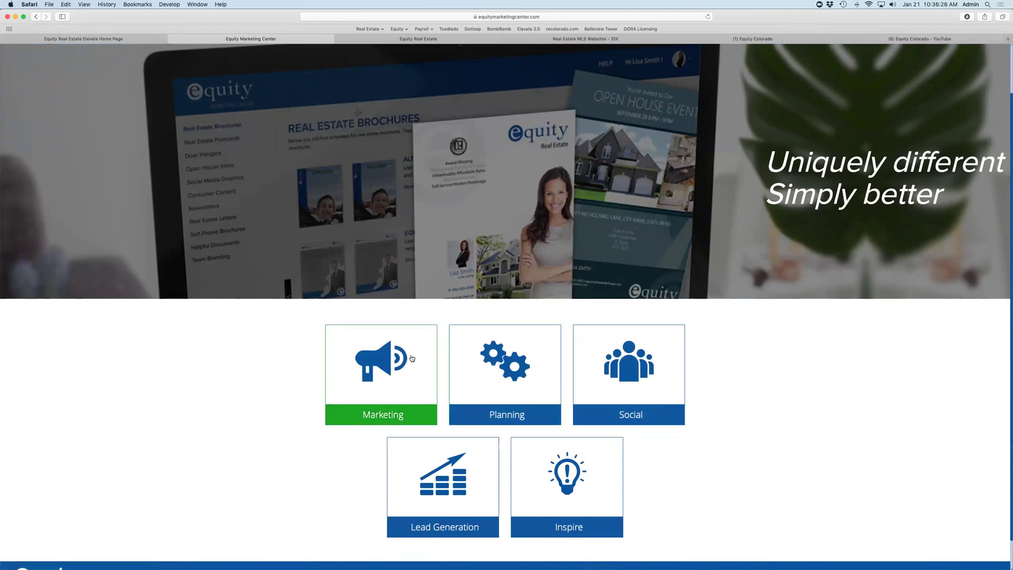
{"action": "left_click", "coordinate": [379, 420]}
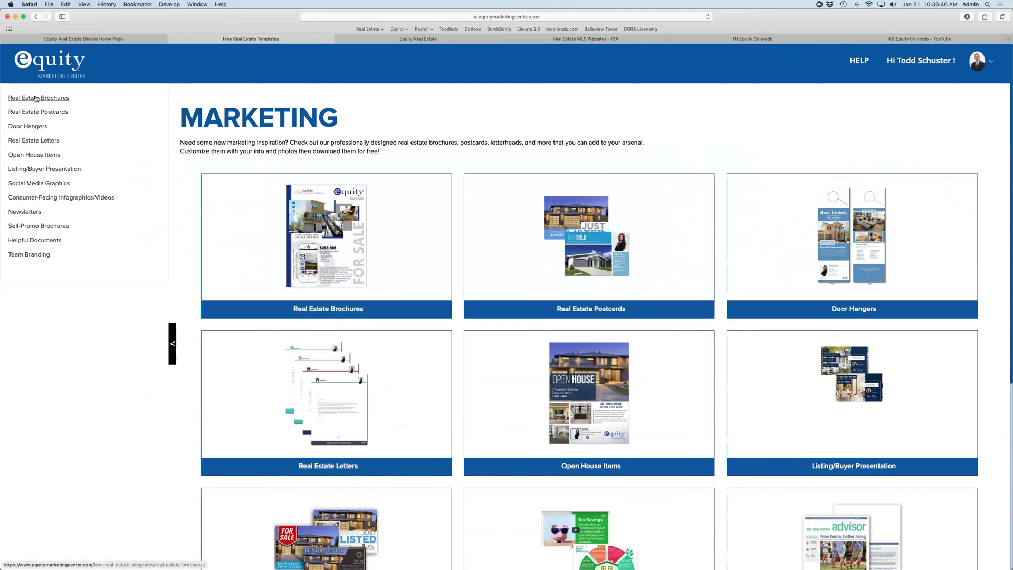
{"action": "left_click", "coordinate": [35, 98]}
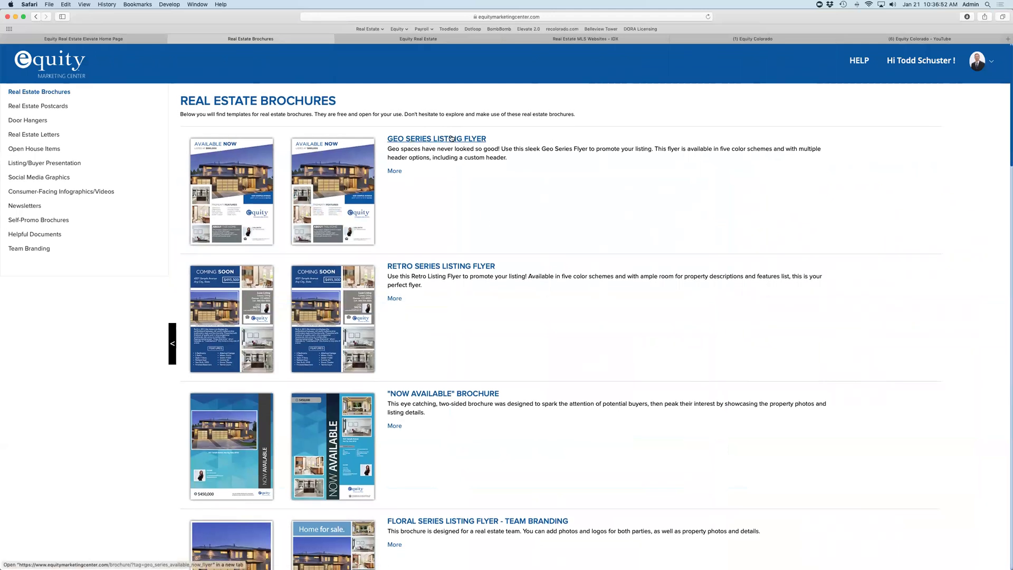
{"action": "scroll", "coordinate": [455, 143], "scroll_direction": "down", "scroll_amount": 1}
{"action": "scroll", "coordinate": [457, 142], "scroll_direction": "down", "scroll_amount": 1}
{"action": "scroll", "coordinate": [455, 134], "scroll_direction": "up", "scroll_amount": 2}
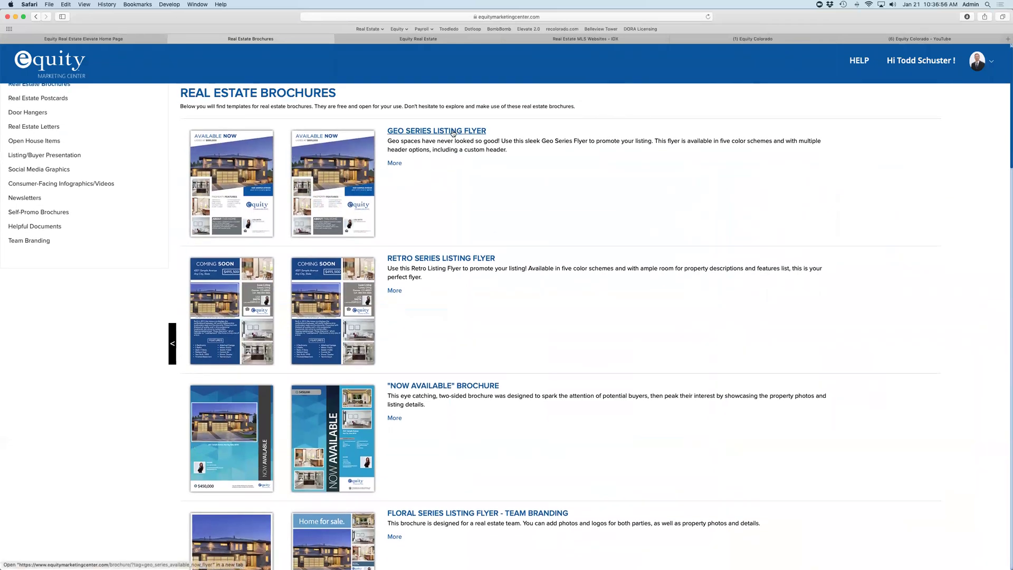
{"action": "left_click", "coordinate": [455, 132], "text": "super"}
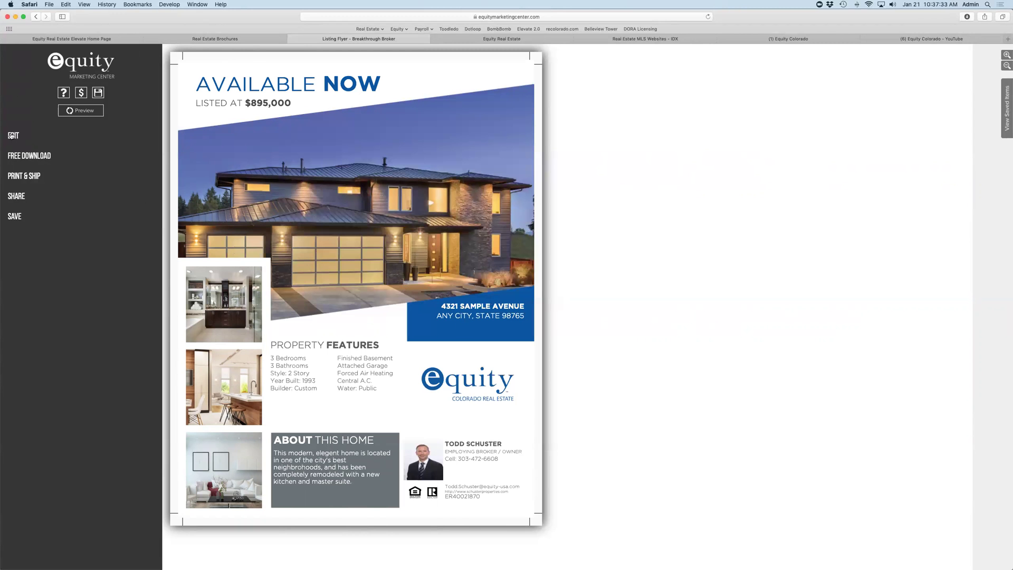
Start editing the flyer and set its header to Home For Sale
{"action": "left_click", "coordinate": [95, 136]}
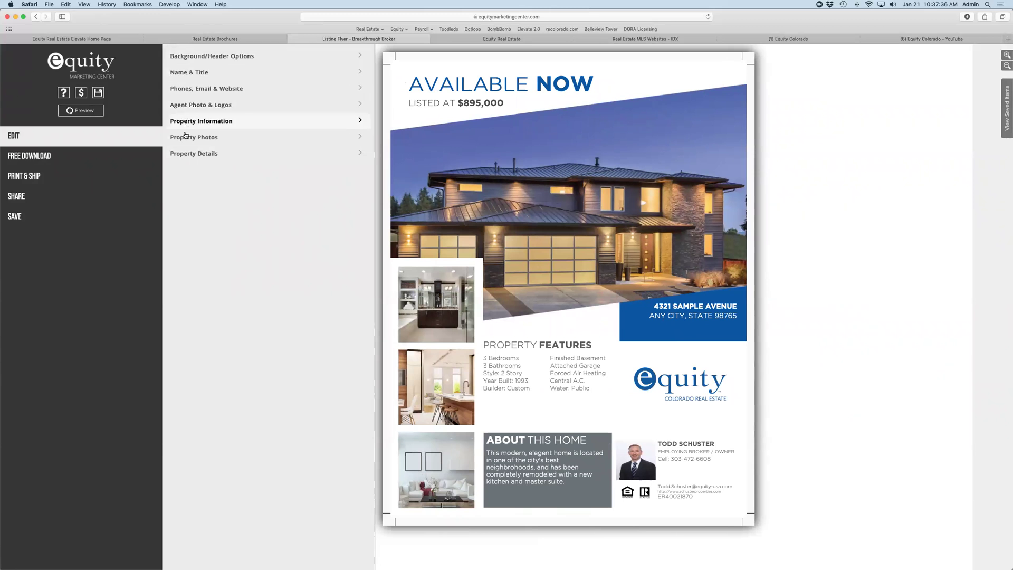
{"action": "left_click", "coordinate": [185, 58]}
{"action": "left_click", "coordinate": [195, 100]}
{"action": "left_click", "coordinate": [198, 107]}
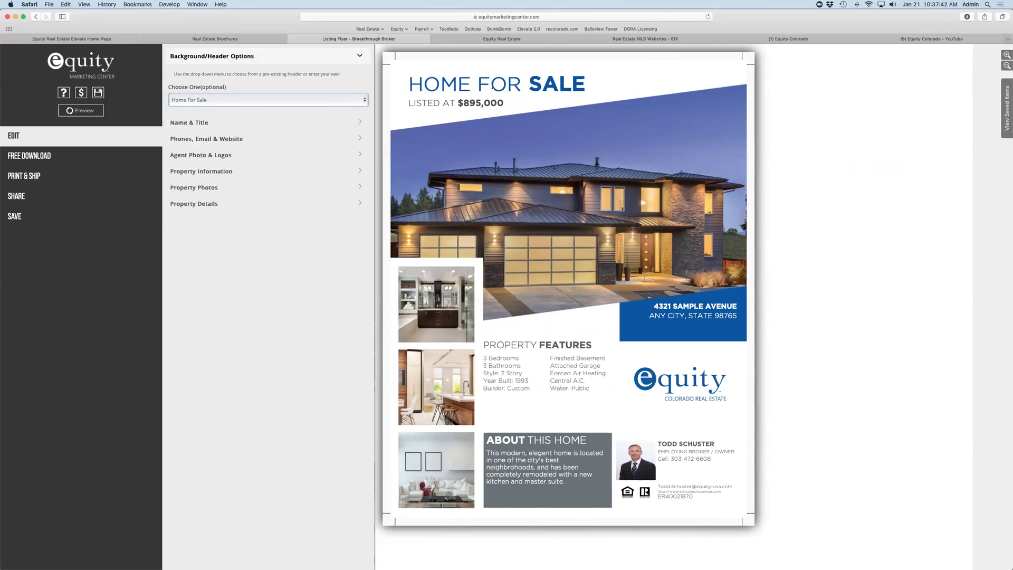
Try a custom flyer header beginning "Greatest Listi", clear it and restore the Home For Sale header
{"action": "left_click", "coordinate": [364, 100]}
{"action": "left_click", "coordinate": [196, 107]}
{"action": "left_click", "coordinate": [201, 136]}
{"action": "type", "text": "G"}
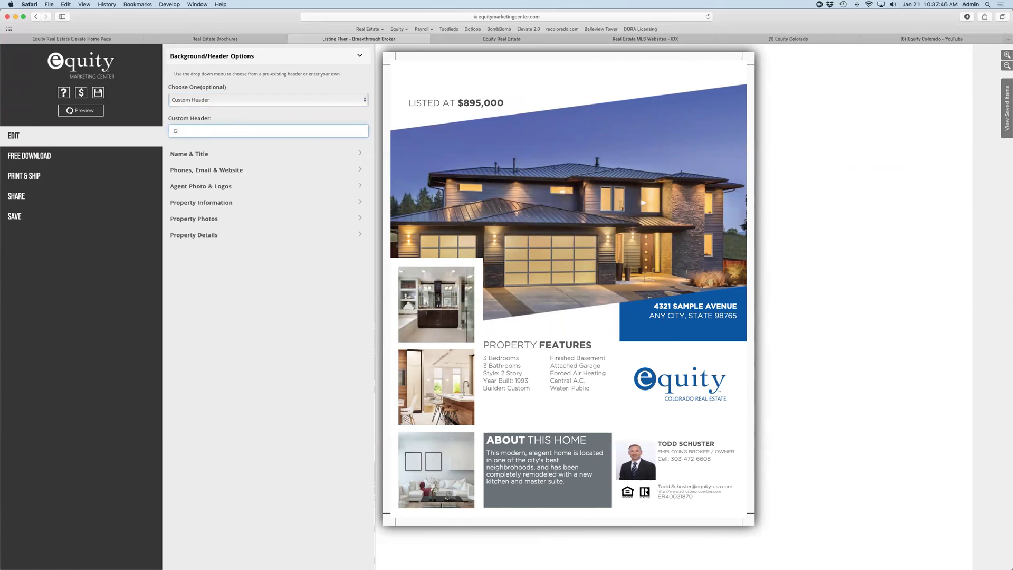
{"action": "type", "text": "reatest Listi"}
{"action": "triple_click", "coordinate": [196, 130]}
{"action": "key", "text": "BackSpace"}
{"action": "left_click", "coordinate": [199, 101]}
{"action": "left_click", "coordinate": [201, 86]}
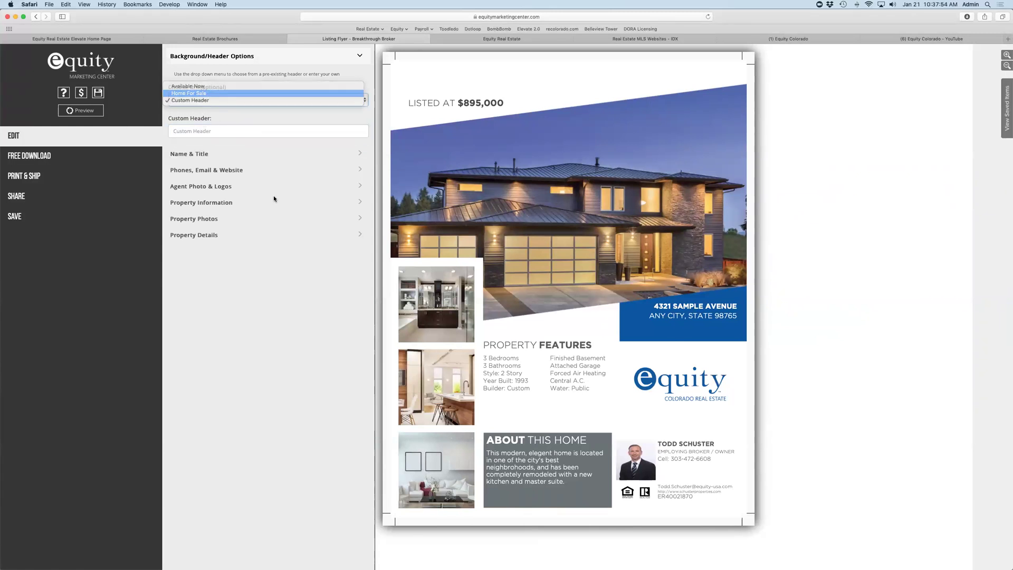
Review the flyer's Name & Title, Phones, Email & Website, and Agent Photo & Logos settings
{"action": "left_click", "coordinate": [203, 123]}
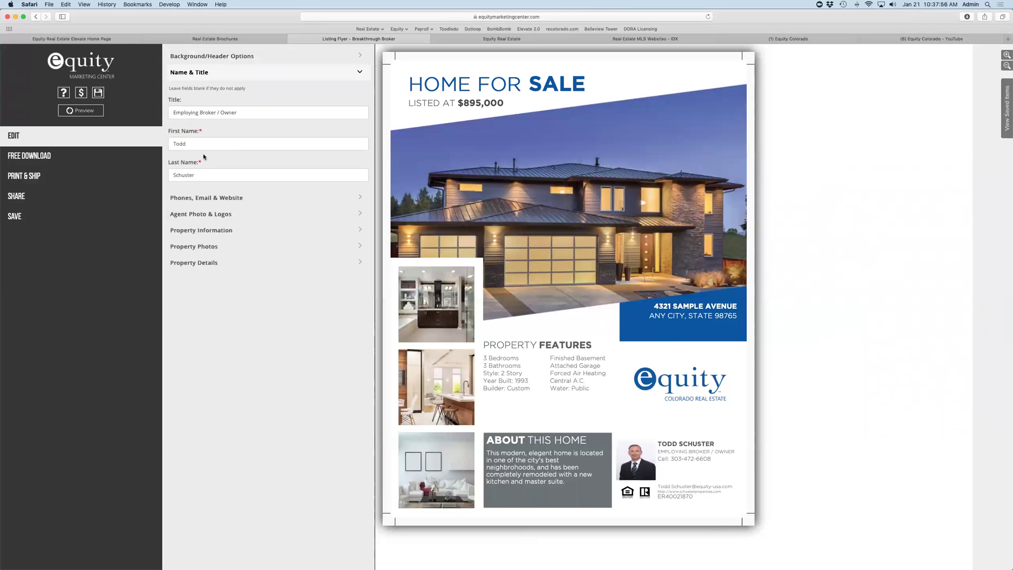
{"action": "double_click", "coordinate": [188, 112]}
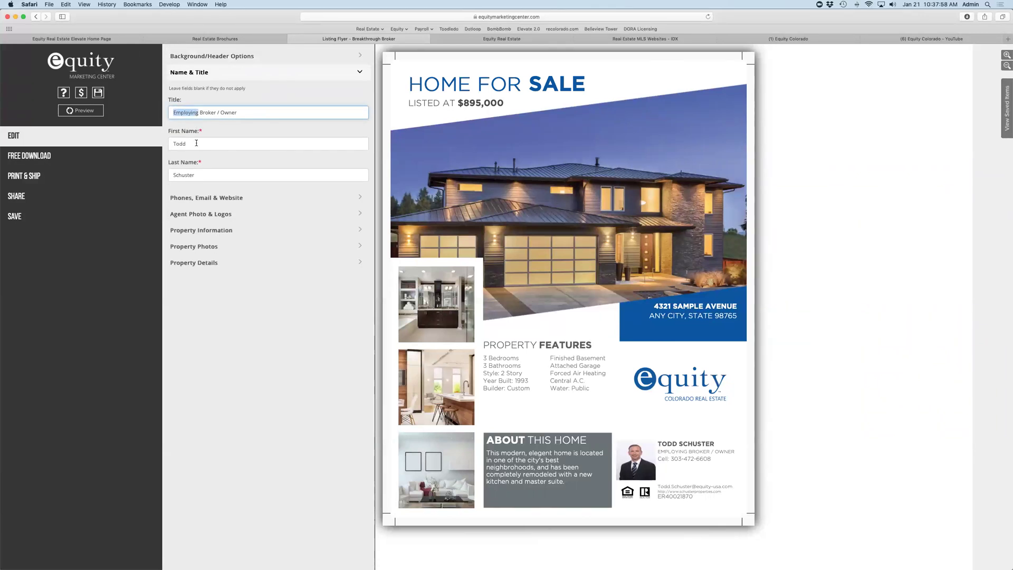
{"action": "left_click", "coordinate": [201, 197]}
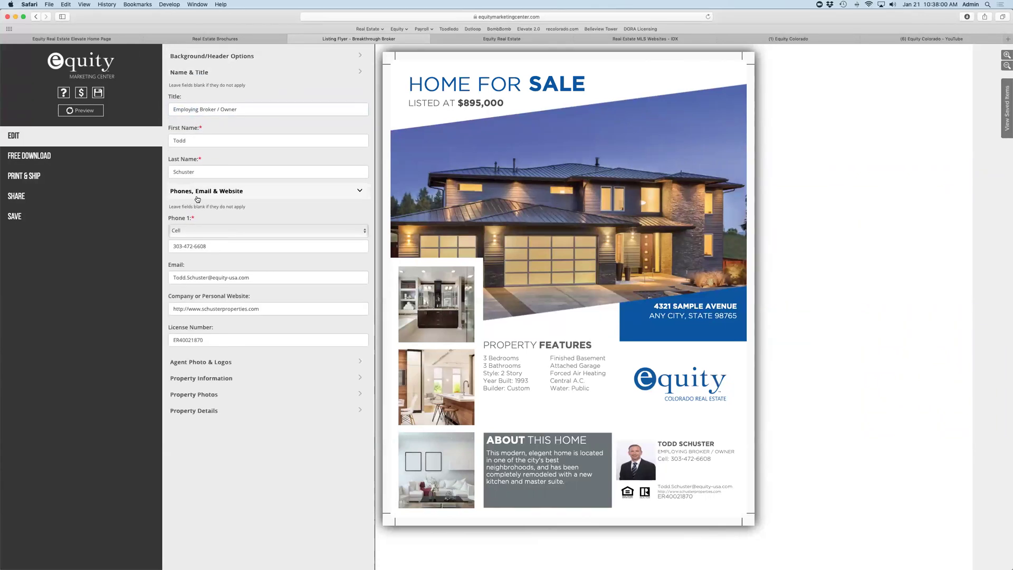
{"action": "left_click", "coordinate": [214, 260]}
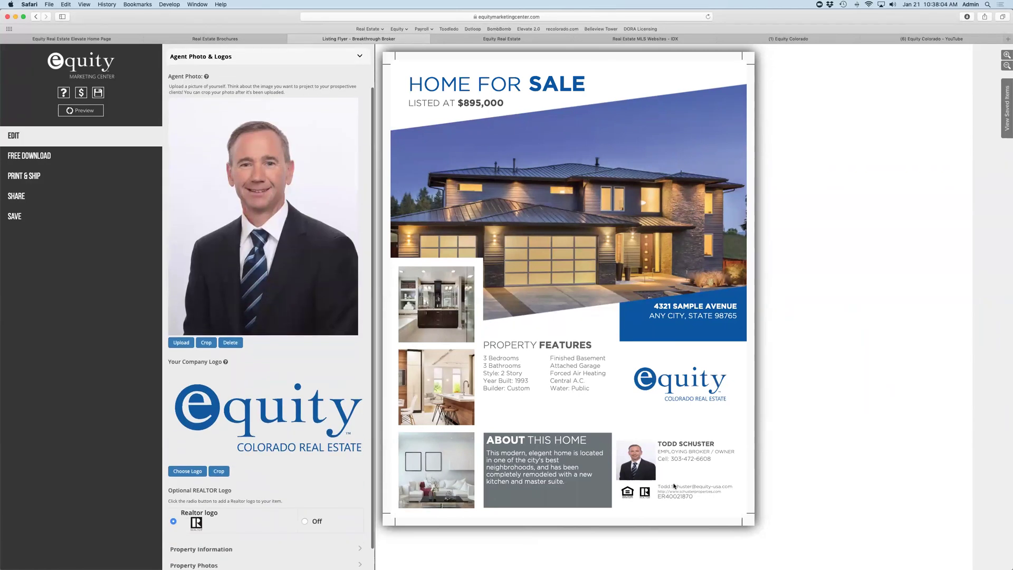
{"action": "scroll", "coordinate": [264, 338], "scroll_direction": "down", "scroll_amount": 2}
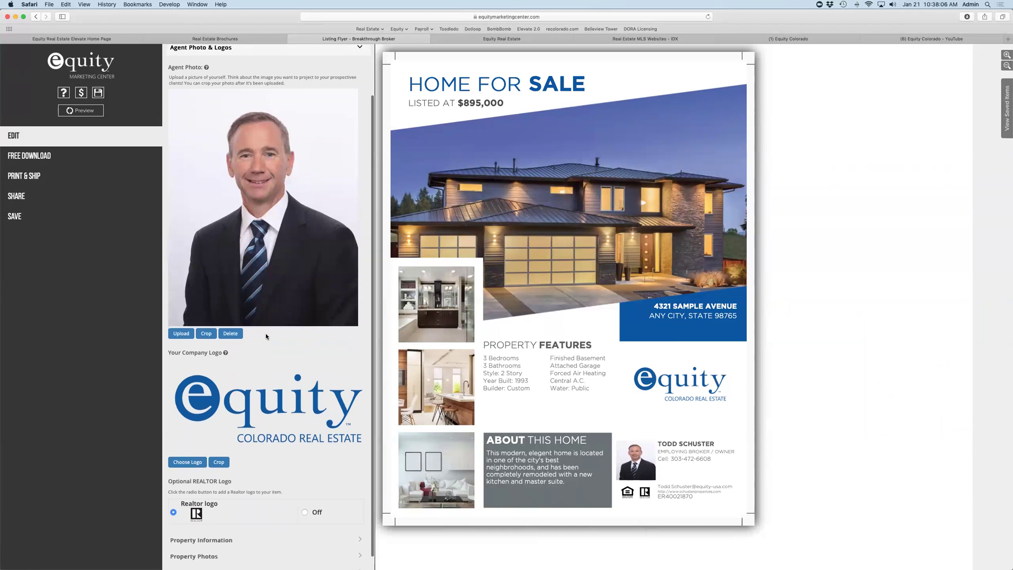
Review the flyer's Property Information fields and look through its Property Photos
{"action": "left_click", "coordinate": [219, 526]}
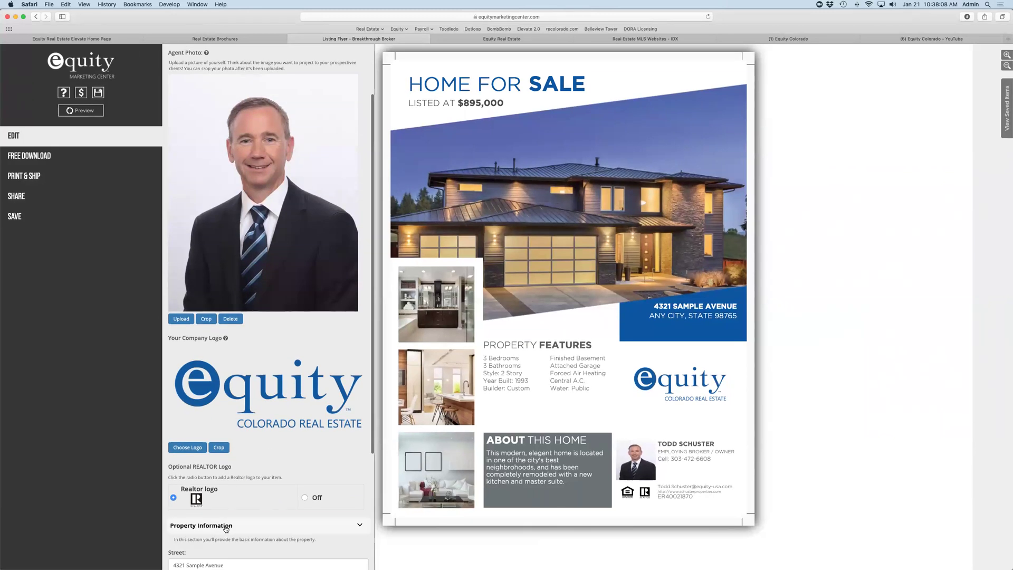
{"action": "left_click", "coordinate": [211, 314]}
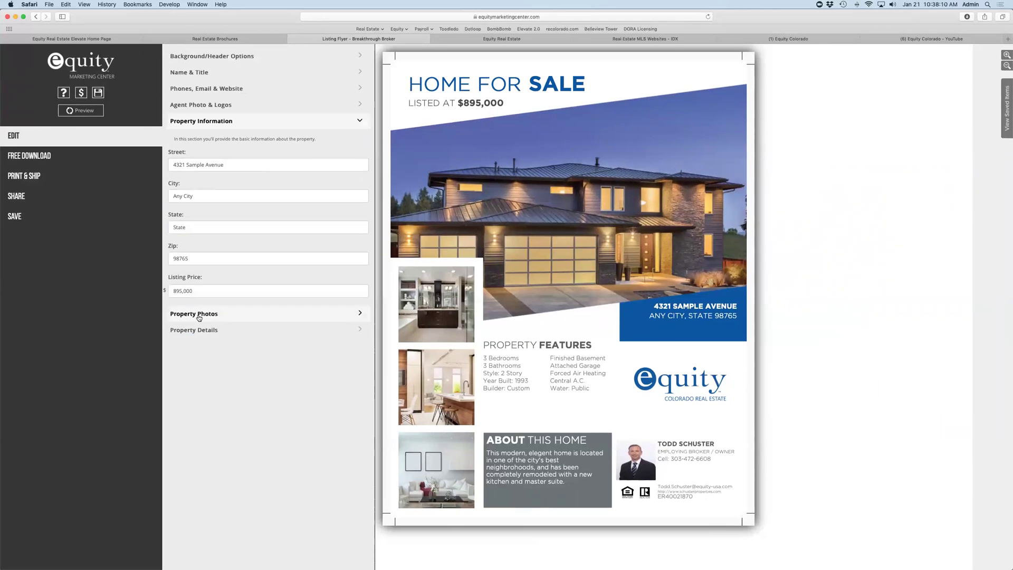
{"action": "scroll", "coordinate": [244, 343], "scroll_direction": "down", "scroll_amount": 4}
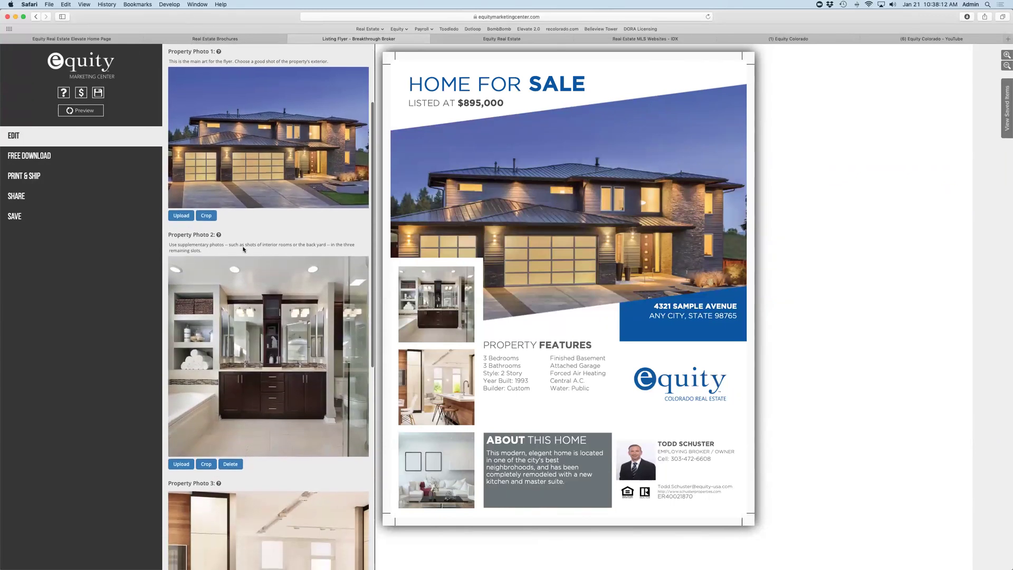
{"action": "scroll", "coordinate": [242, 271], "scroll_direction": "up", "scroll_amount": 5}
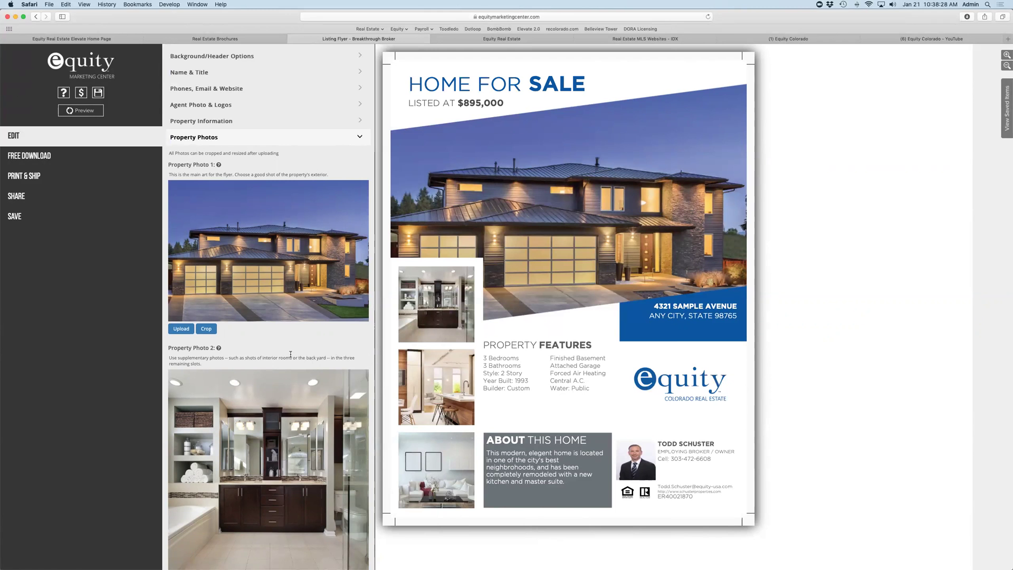
{"action": "scroll", "coordinate": [290, 355], "scroll_direction": "down", "scroll_amount": 10}
{"action": "scroll", "coordinate": [288, 353], "scroll_direction": "up", "scroll_amount": 10}
Download the flyer as a PDF without crop marks, and enlarge and reposition its Preview window
{"action": "left_click", "coordinate": [19, 156]}
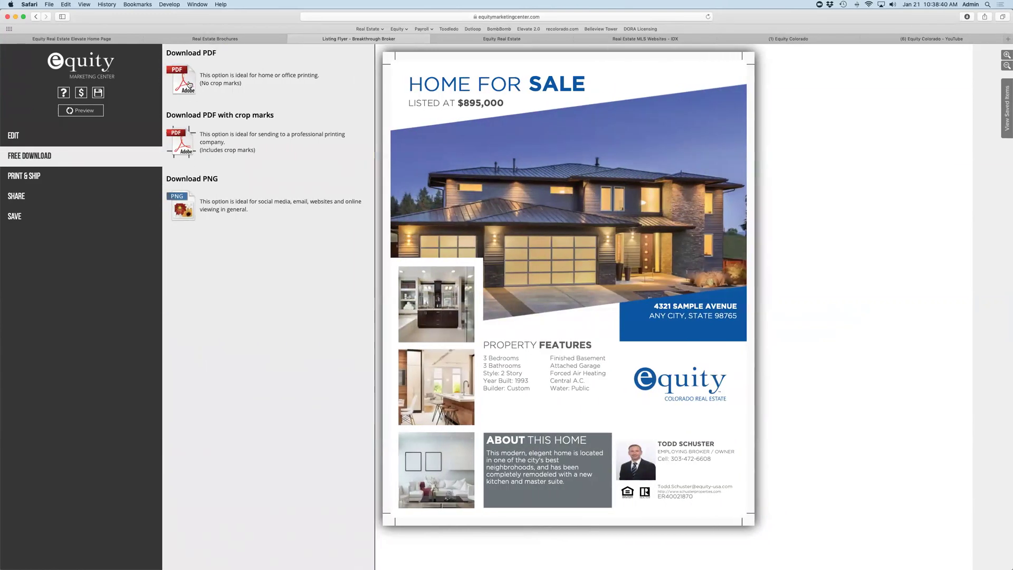
{"action": "left_click", "coordinate": [189, 84]}
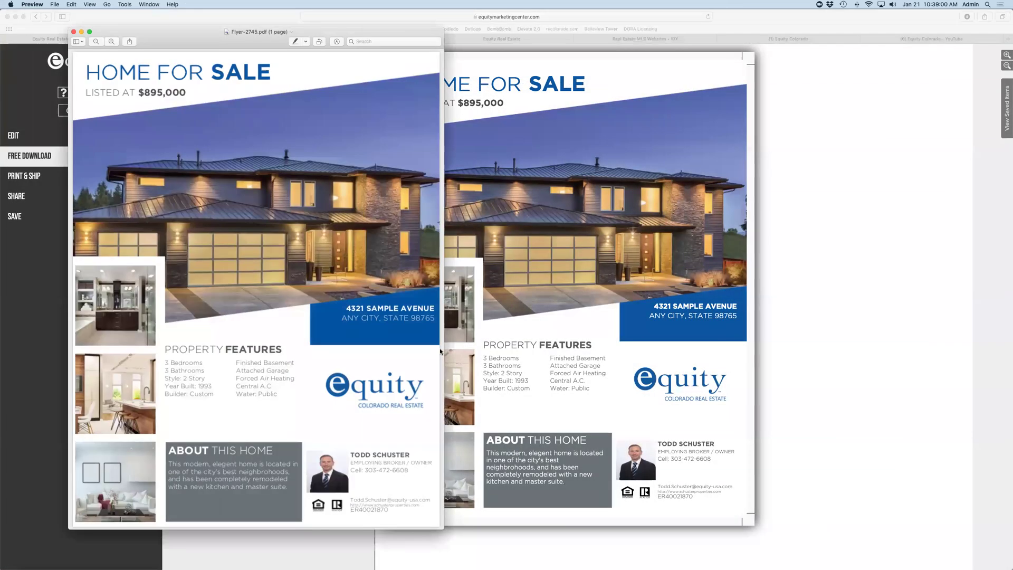
{"action": "left_click_drag", "start_coordinate": [214, 33], "coordinate": [495, 24]}
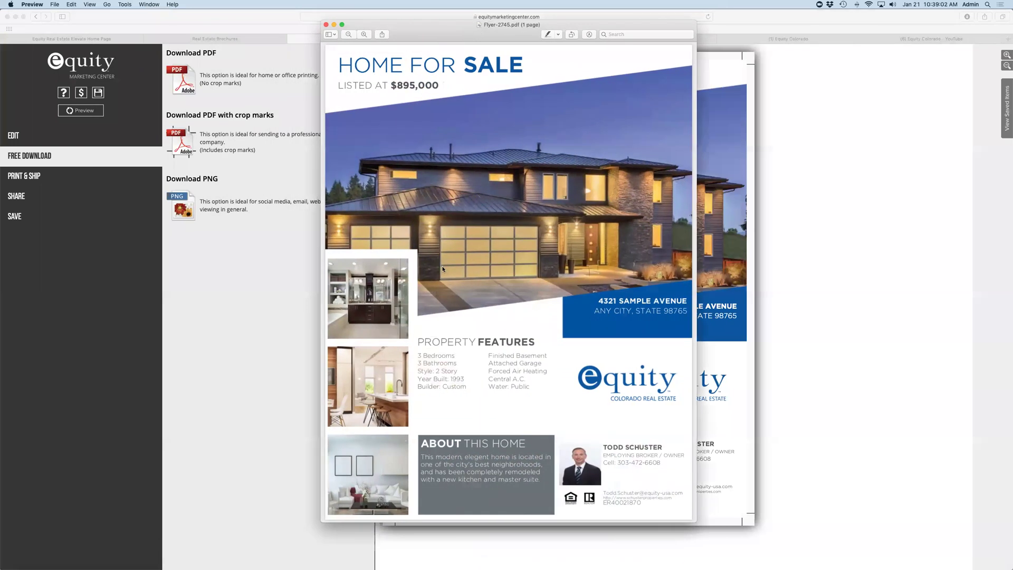
{"action": "left_click_drag", "start_coordinate": [697, 522], "coordinate": [731, 553]}
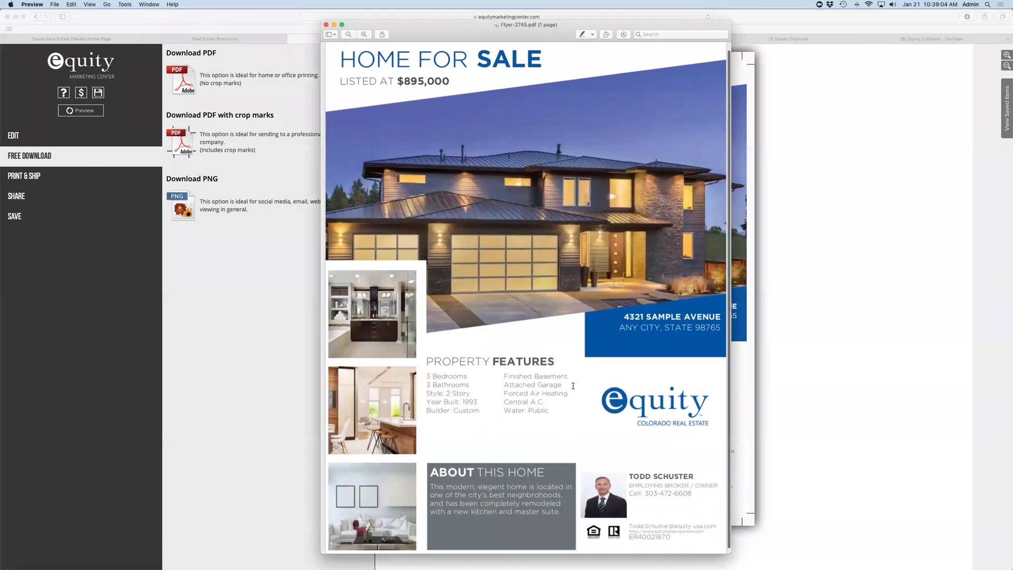
{"action": "scroll", "coordinate": [577, 392], "scroll_direction": "up", "scroll_amount": 2}
{"action": "left_click_drag", "start_coordinate": [524, 30], "coordinate": [524, 30]}
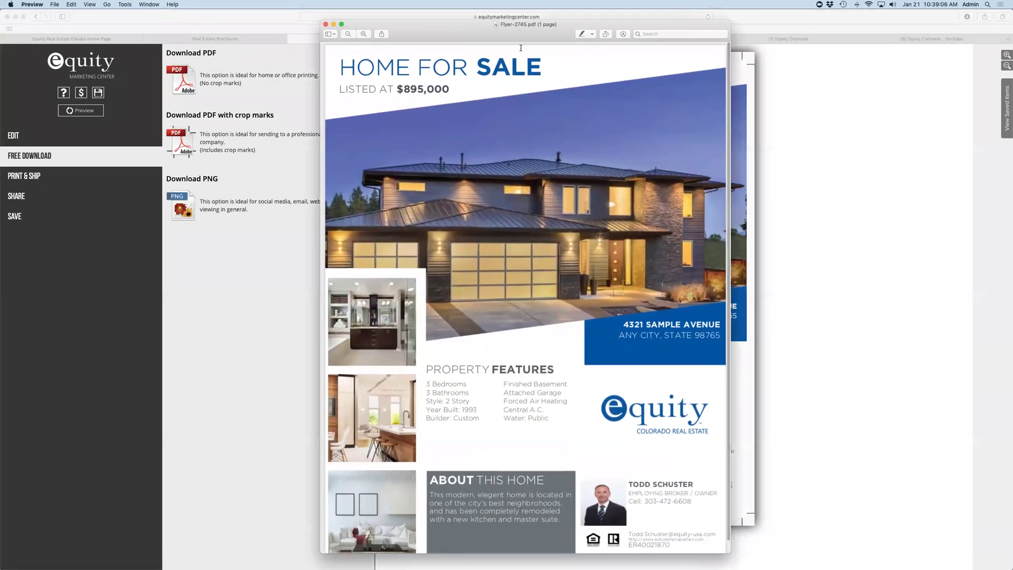
{"action": "left_click_drag", "start_coordinate": [461, 45], "coordinate": [497, 33]}
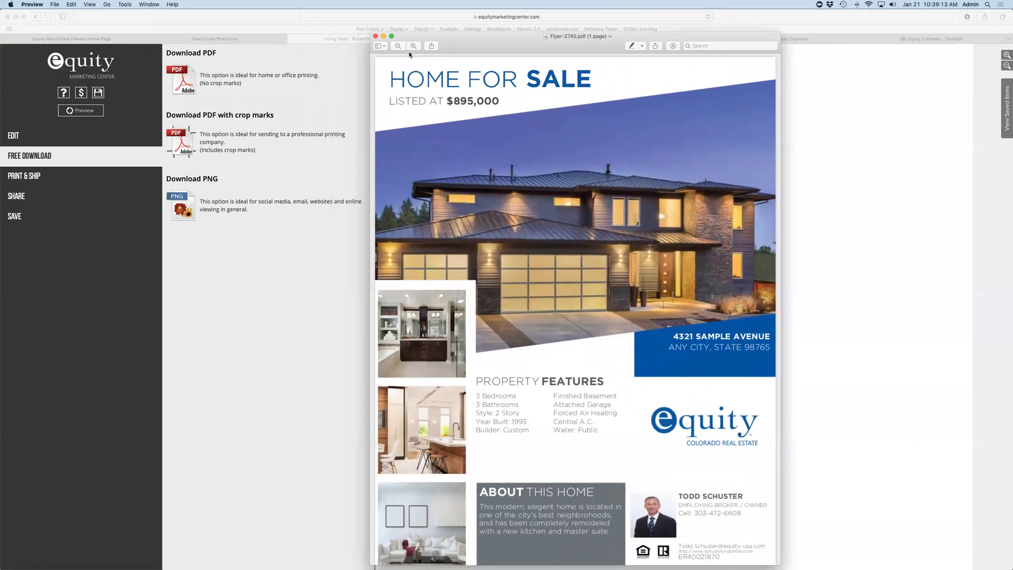
Close the flyer PDF and review the Ship to Me guidelines and order form, agreeing to the guidelines without placing an order
{"action": "left_click", "coordinate": [375, 37]}
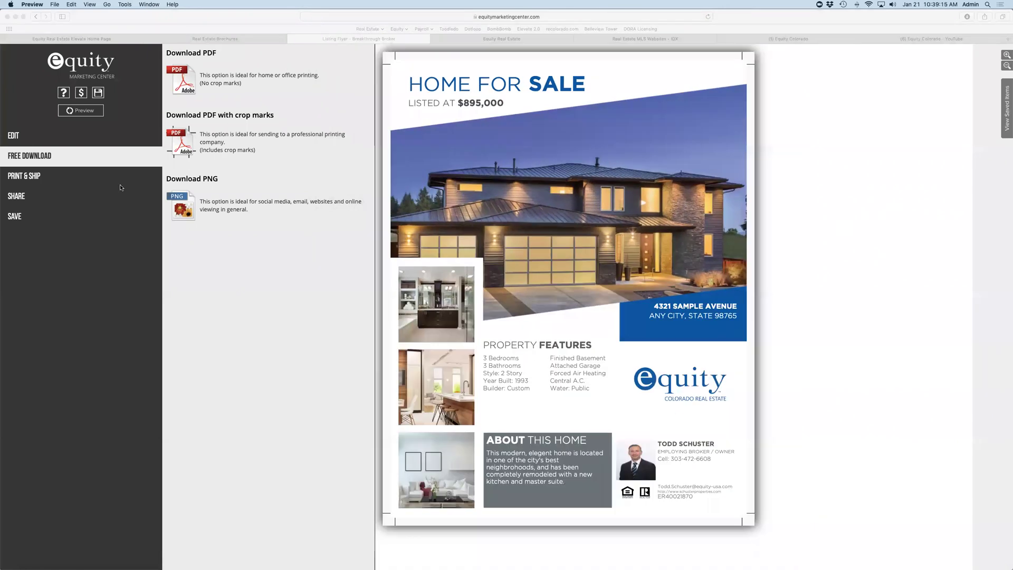
{"action": "left_click", "coordinate": [26, 177]}
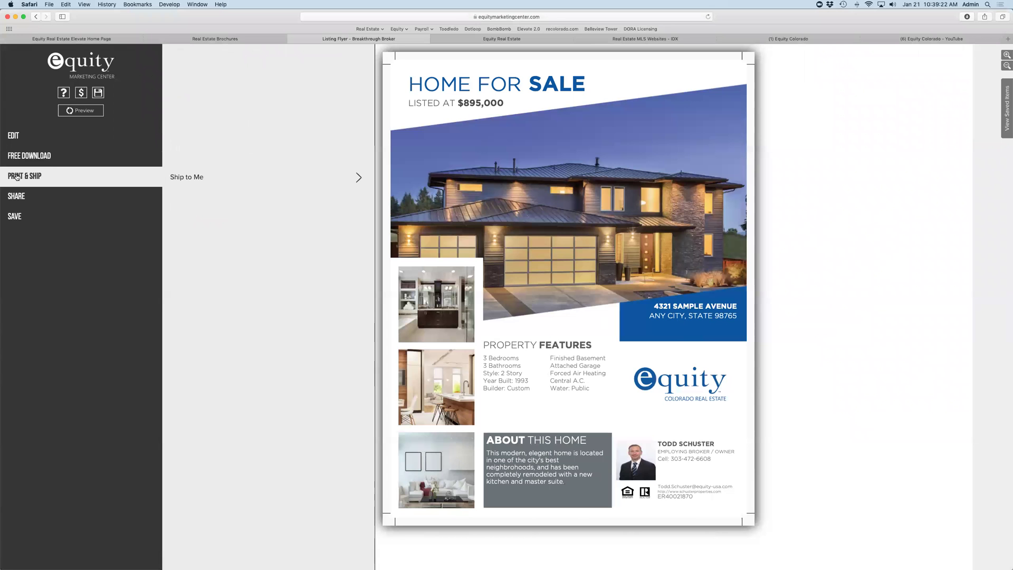
{"action": "left_click", "coordinate": [180, 180]}
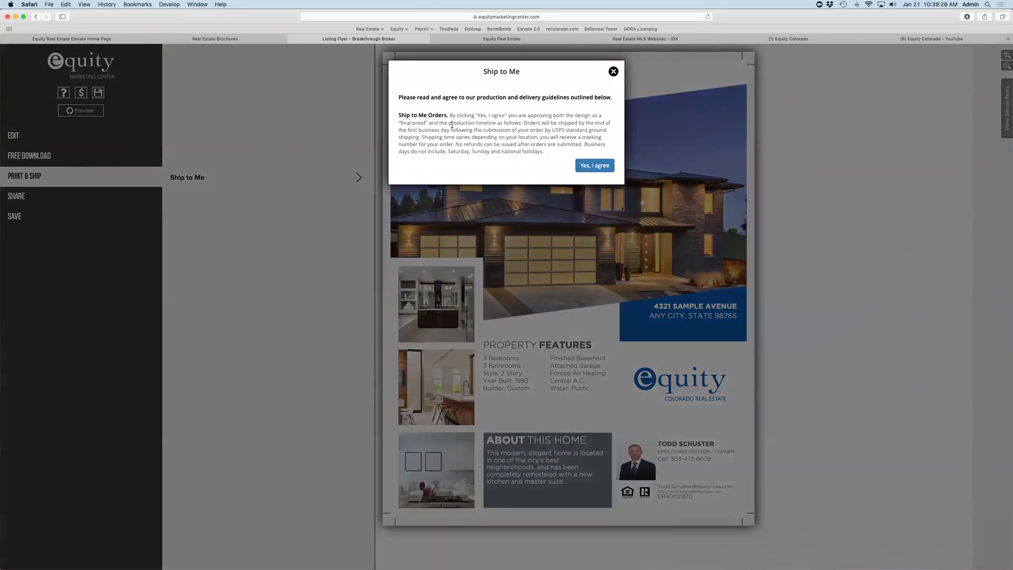
{"action": "left_click", "coordinate": [595, 167]}
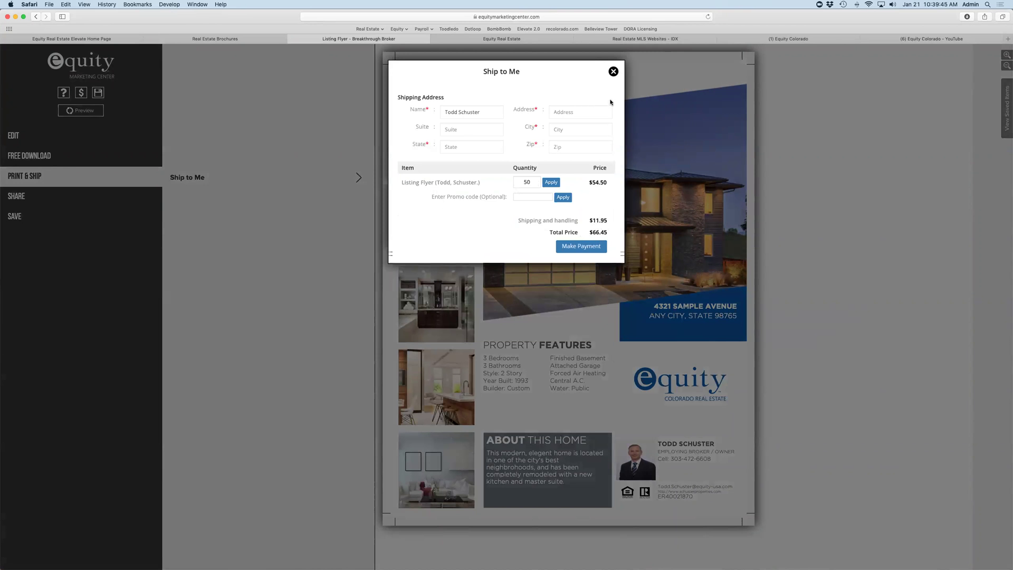
{"action": "left_click", "coordinate": [612, 72]}
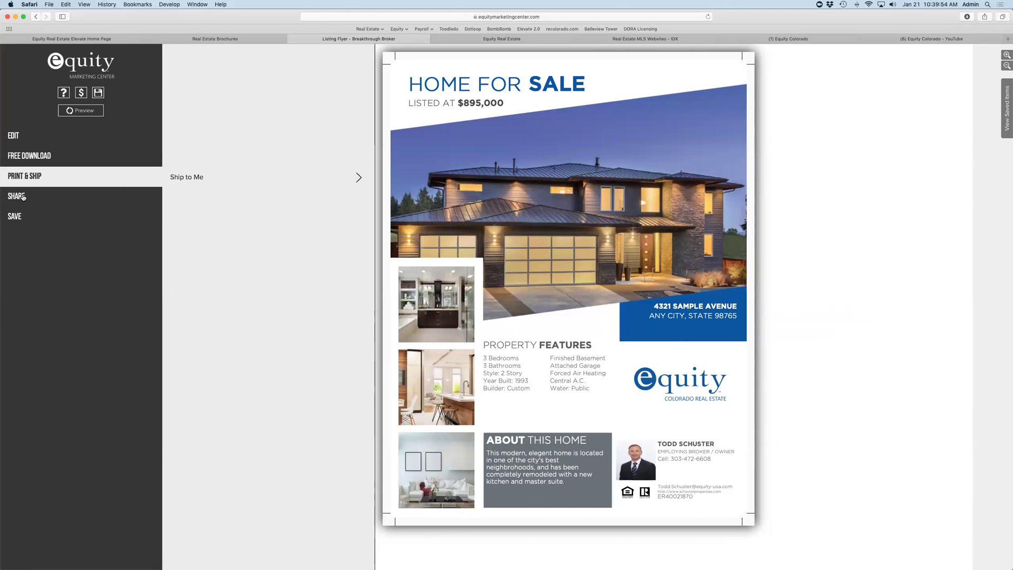
Review the flyer's sharing options, Share on Facebook and Email to a List, closing each dialog without sharing
{"action": "left_click", "coordinate": [44, 201]}
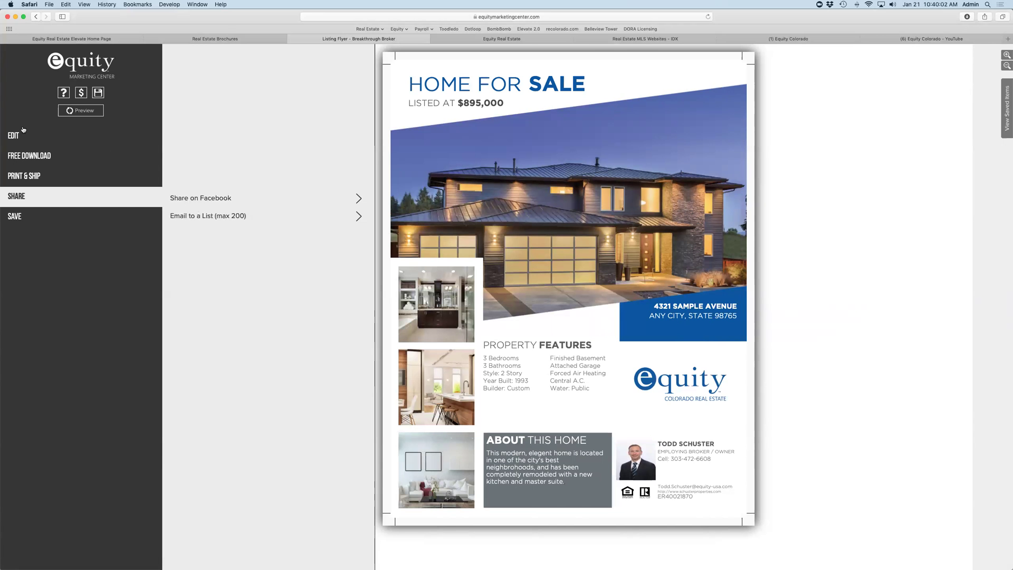
{"action": "left_click", "coordinate": [196, 199]}
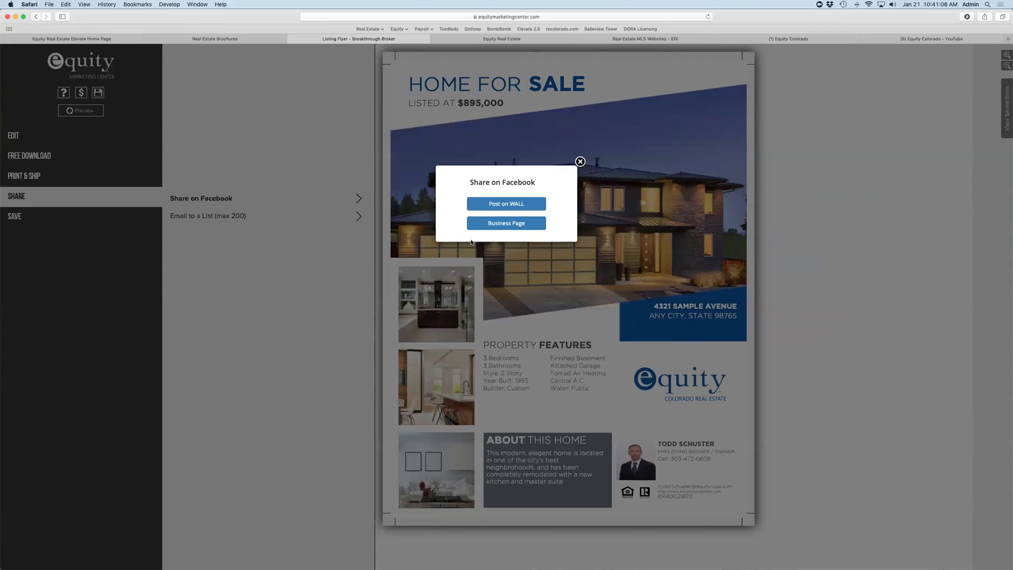
{"action": "left_click", "coordinate": [581, 161]}
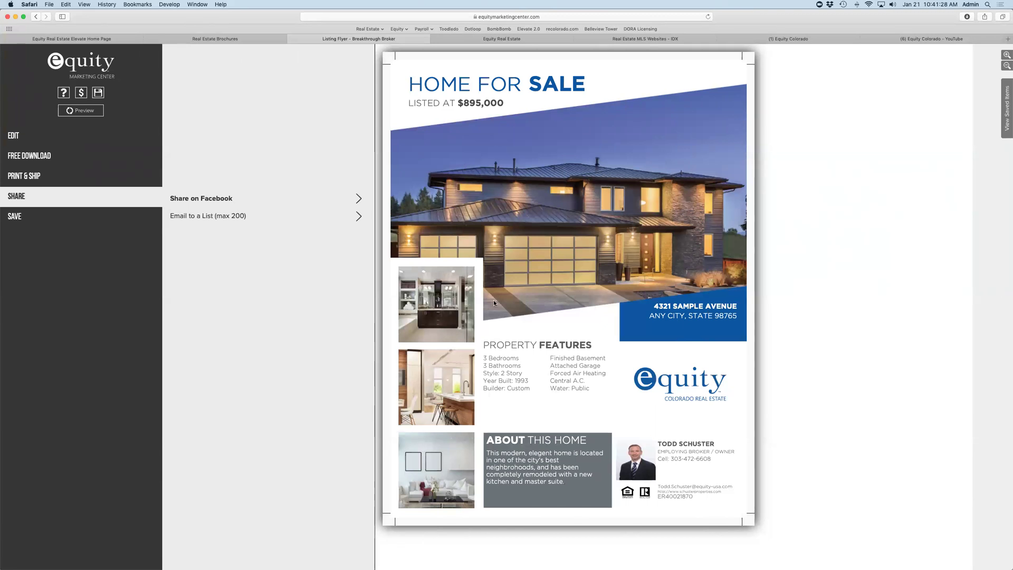
{"action": "left_click", "coordinate": [186, 216]}
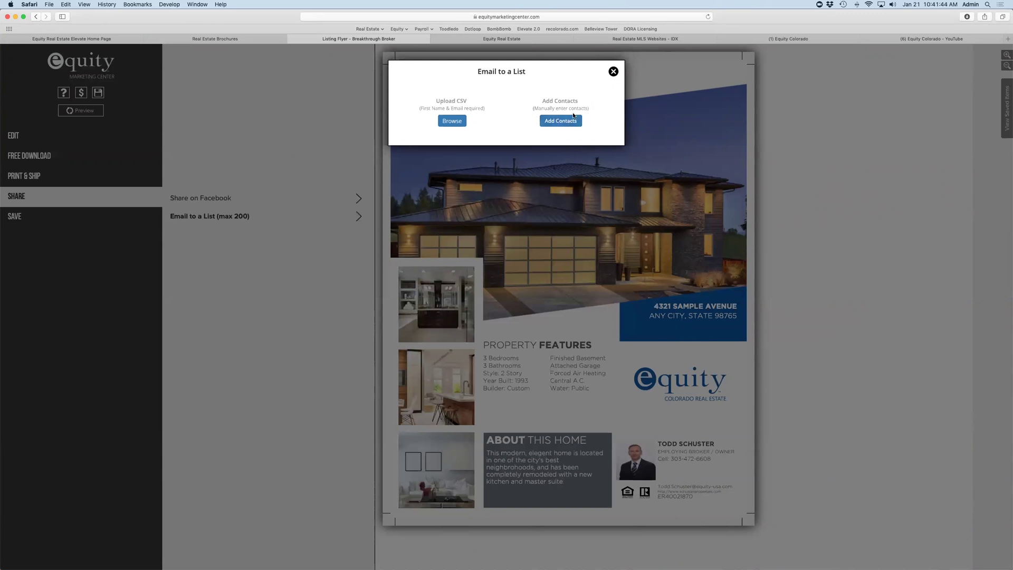
{"action": "left_click", "coordinate": [614, 72]}
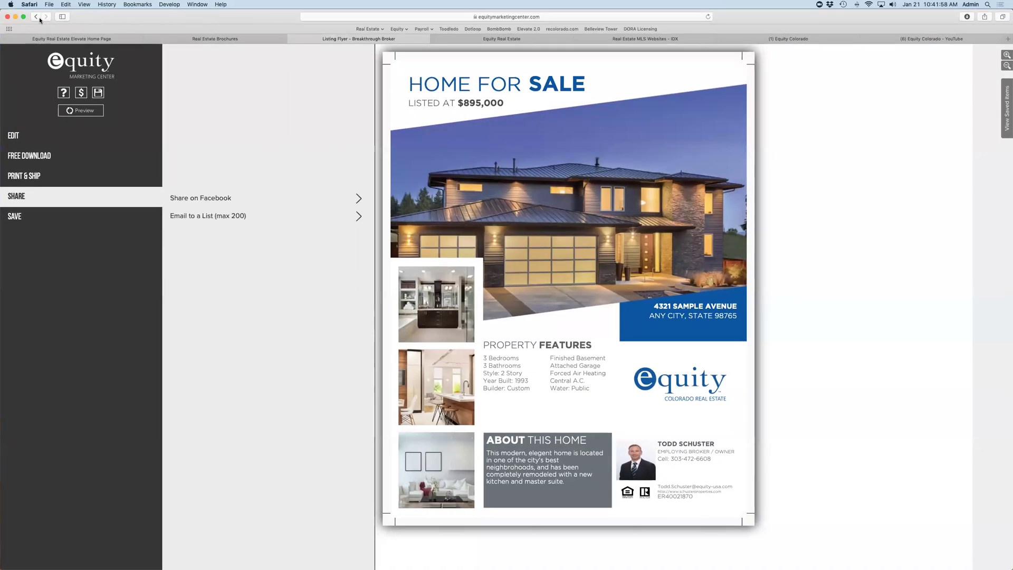
Return to the Real Estate Brochures list and open the Pocket Brochure Buyer template
{"action": "left_click", "coordinate": [39, 18]}
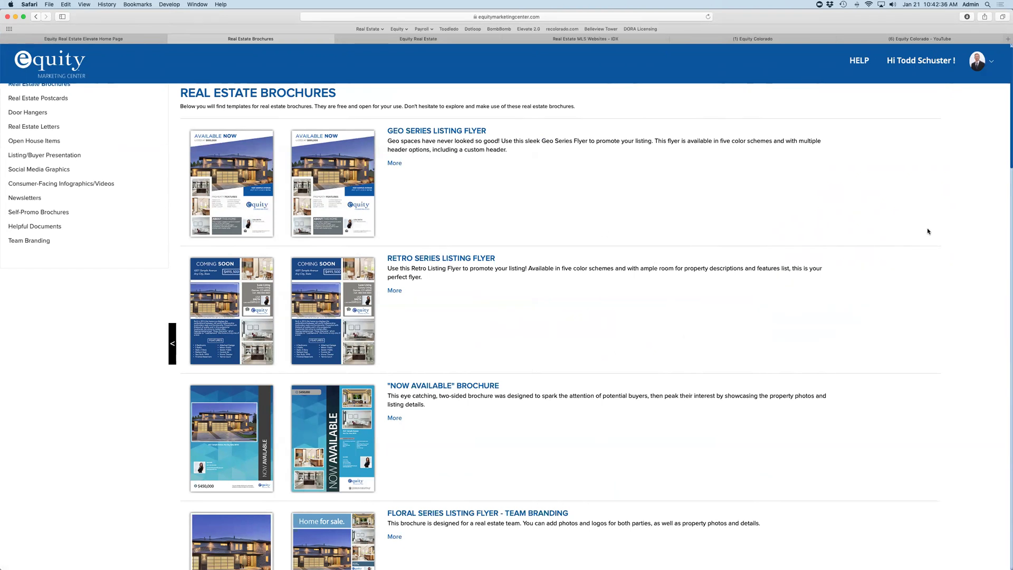
{"action": "scroll", "coordinate": [104, 170], "scroll_direction": "up", "scroll_amount": 2}
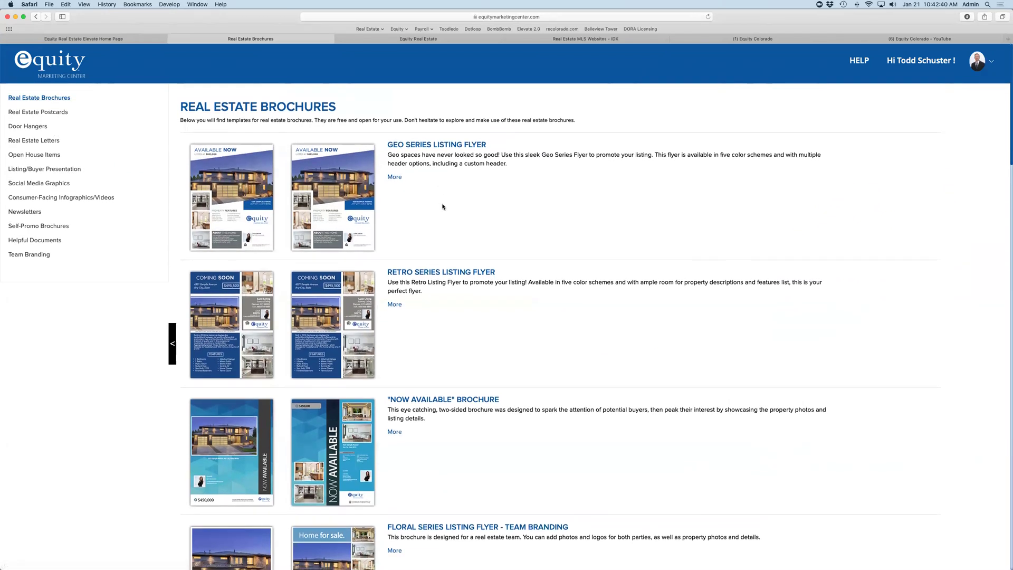
{"action": "scroll", "coordinate": [446, 204], "scroll_direction": "down", "scroll_amount": 3}
{"action": "scroll", "coordinate": [448, 204], "scroll_direction": "up", "scroll_amount": 3}
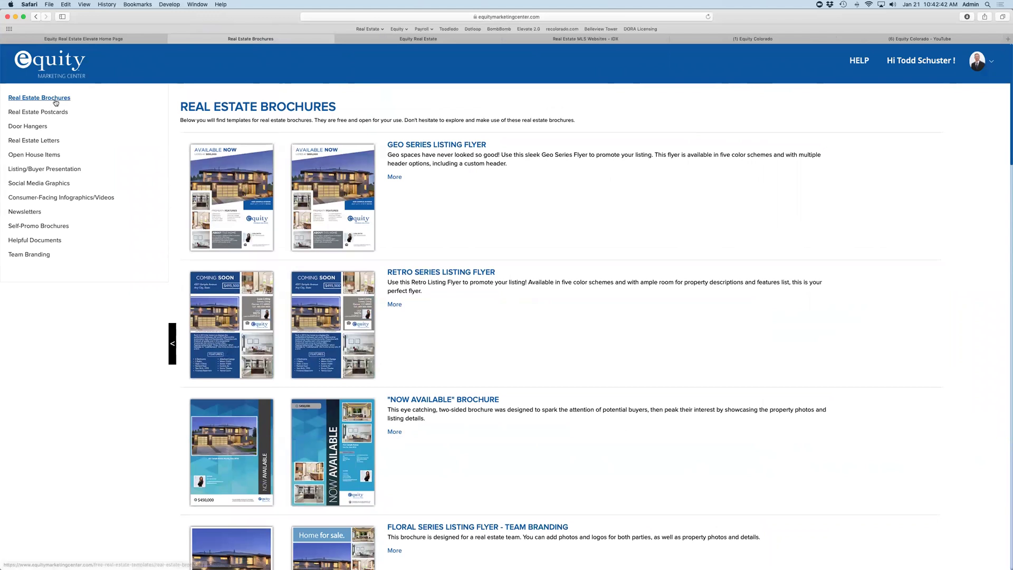
{"action": "scroll", "coordinate": [406, 295], "scroll_direction": "down", "scroll_amount": 3}
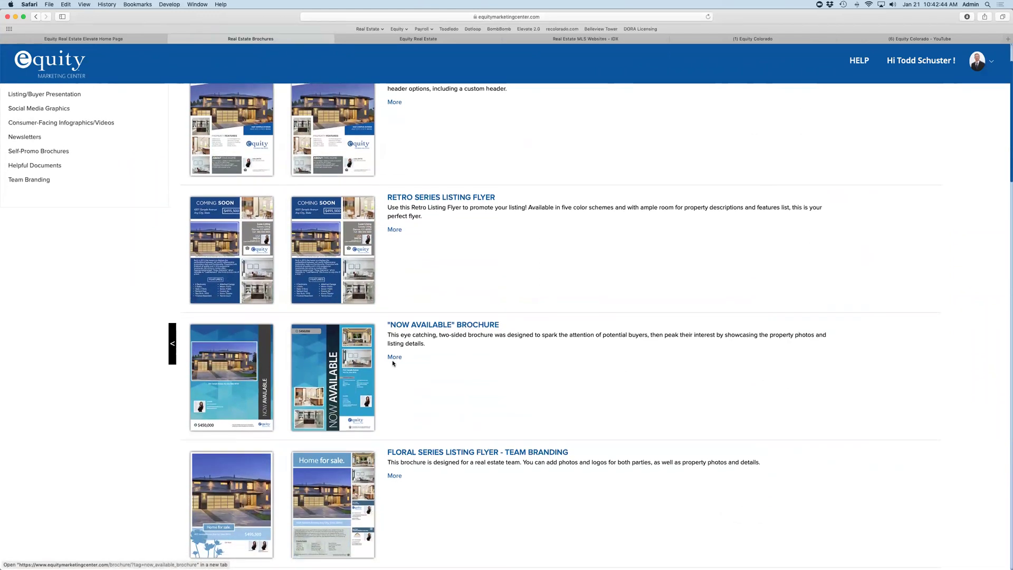
{"action": "scroll", "coordinate": [397, 365], "scroll_direction": "down", "scroll_amount": 6}
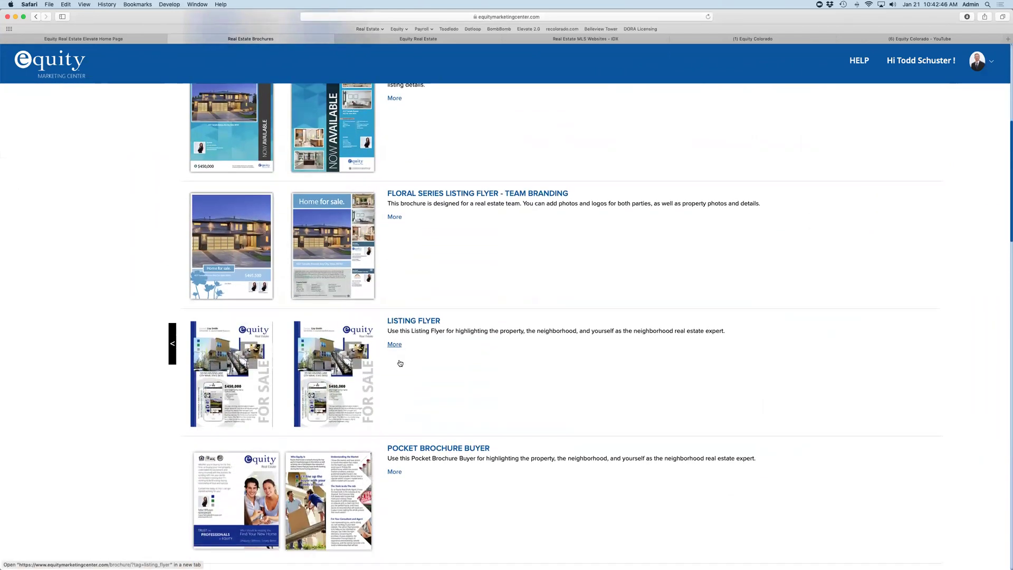
{"action": "scroll", "coordinate": [401, 363], "scroll_direction": "down", "scroll_amount": 4}
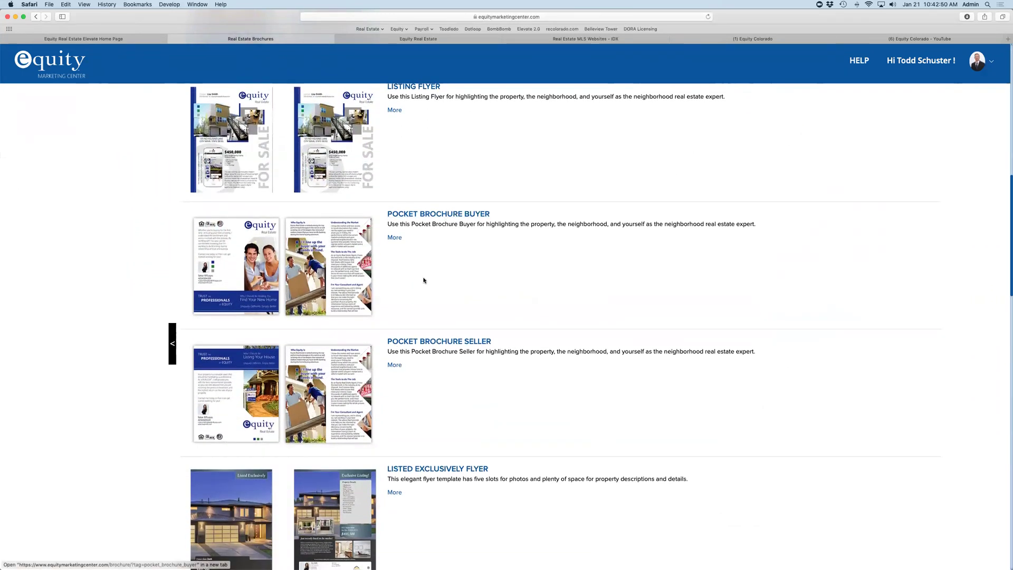
{"action": "scroll", "coordinate": [430, 343], "scroll_direction": "down", "scroll_amount": 1}
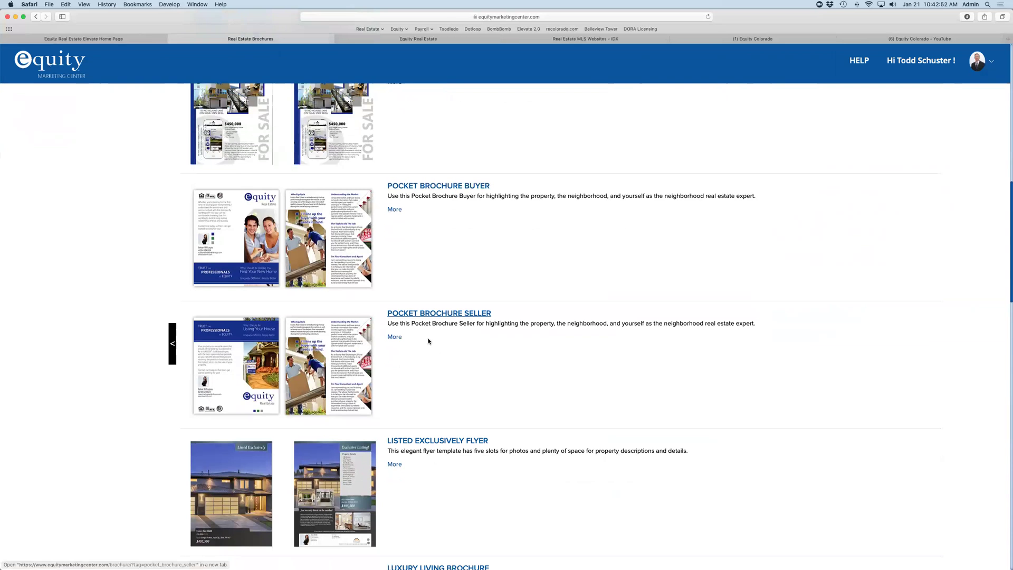
{"action": "left_click", "coordinate": [446, 185], "text": "super"}
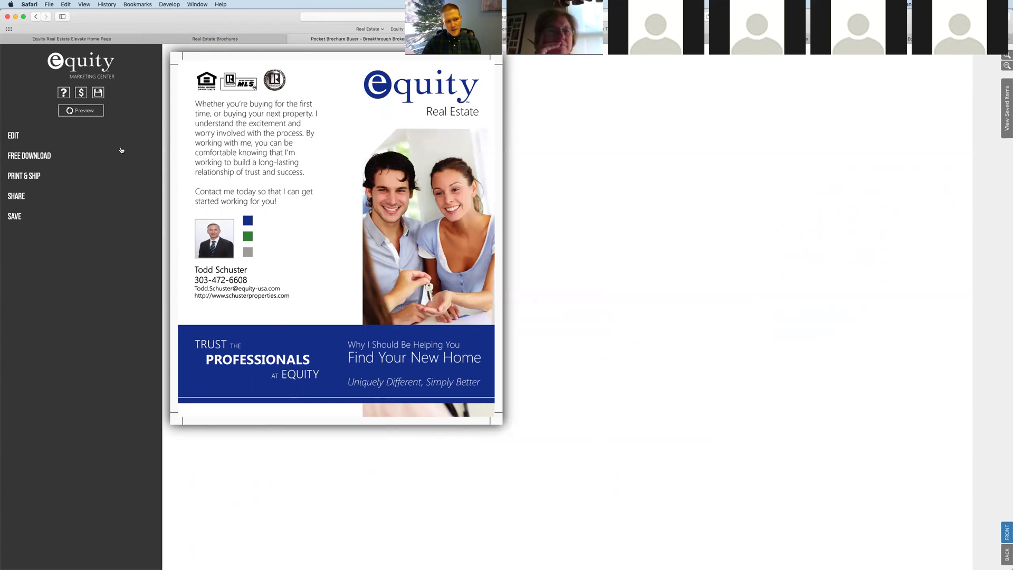
Download the Pocket Brochure Buyer as a PDF without crop marks and look through its two pages
{"action": "left_click", "coordinate": [45, 156]}
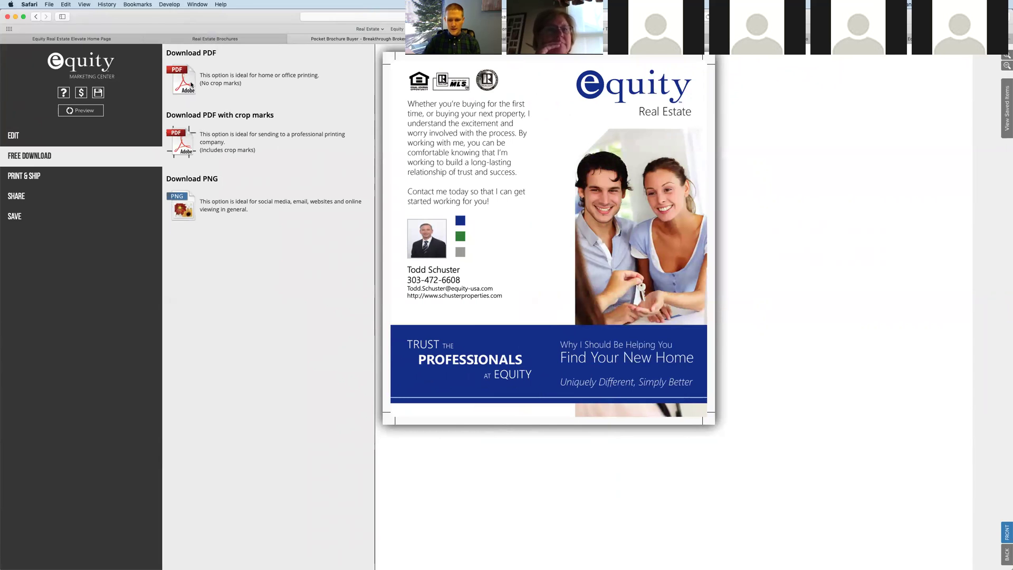
{"action": "left_click", "coordinate": [192, 85]}
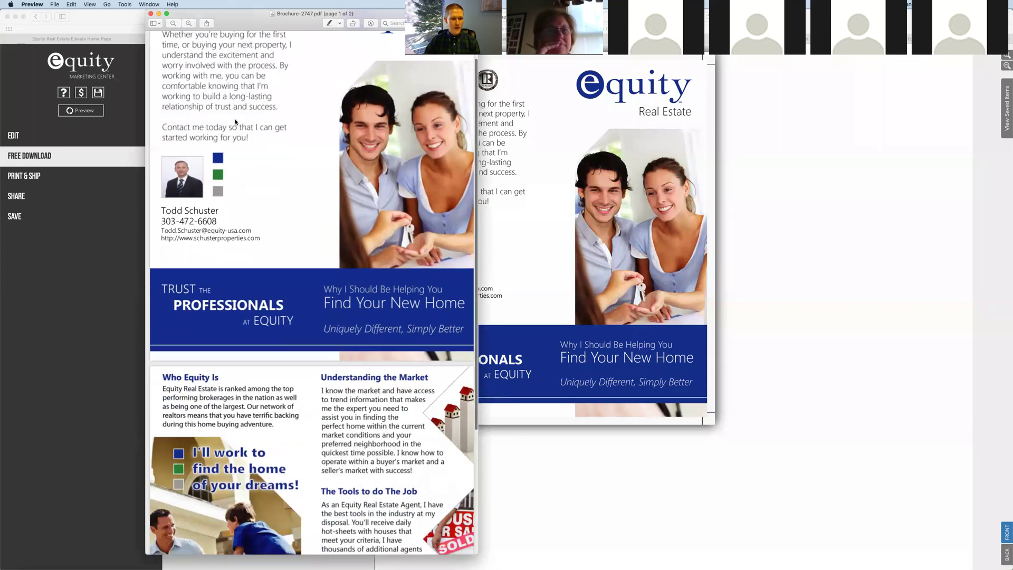
{"action": "scroll", "coordinate": [237, 122], "scroll_direction": "down", "scroll_amount": 5}
{"action": "scroll", "coordinate": [237, 122], "scroll_direction": "down", "scroll_amount": 3}
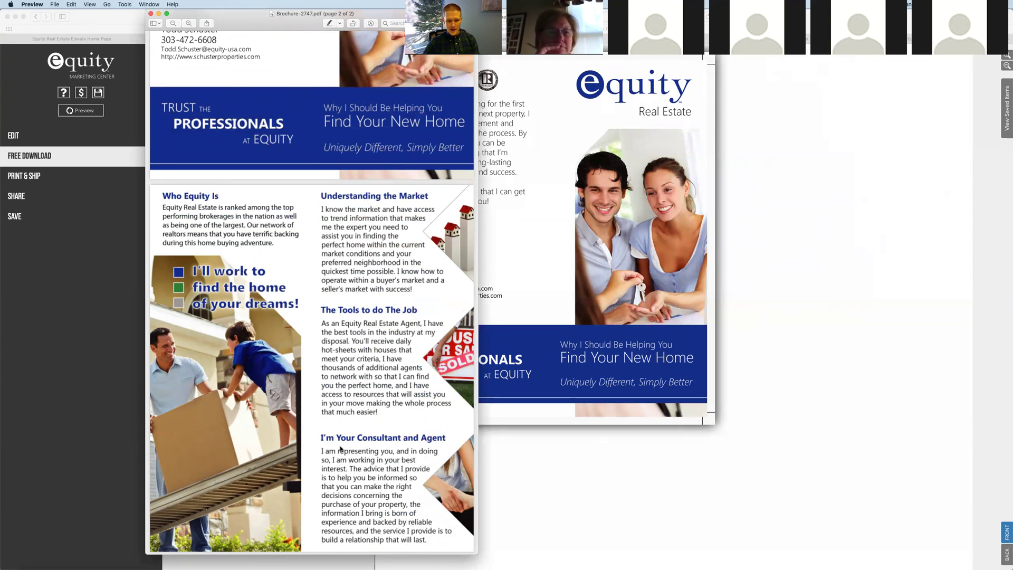
Reposition the brochure's preview window to examine the front and inside pages, and close the PDF
{"action": "left_click_drag", "start_coordinate": [295, 23], "coordinate": [419, 40]}
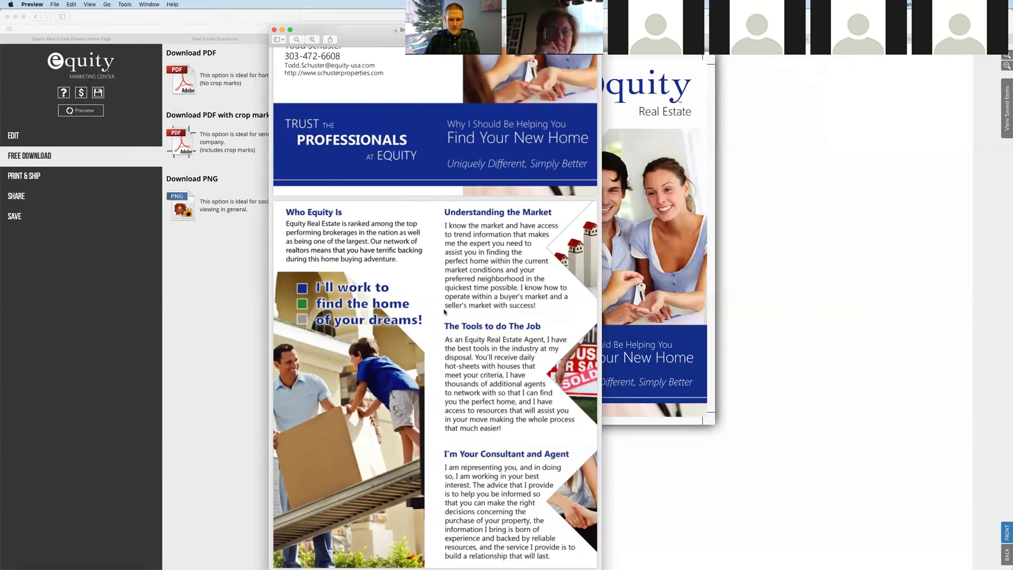
{"action": "scroll", "coordinate": [395, 316], "scroll_direction": "down", "scroll_amount": 2}
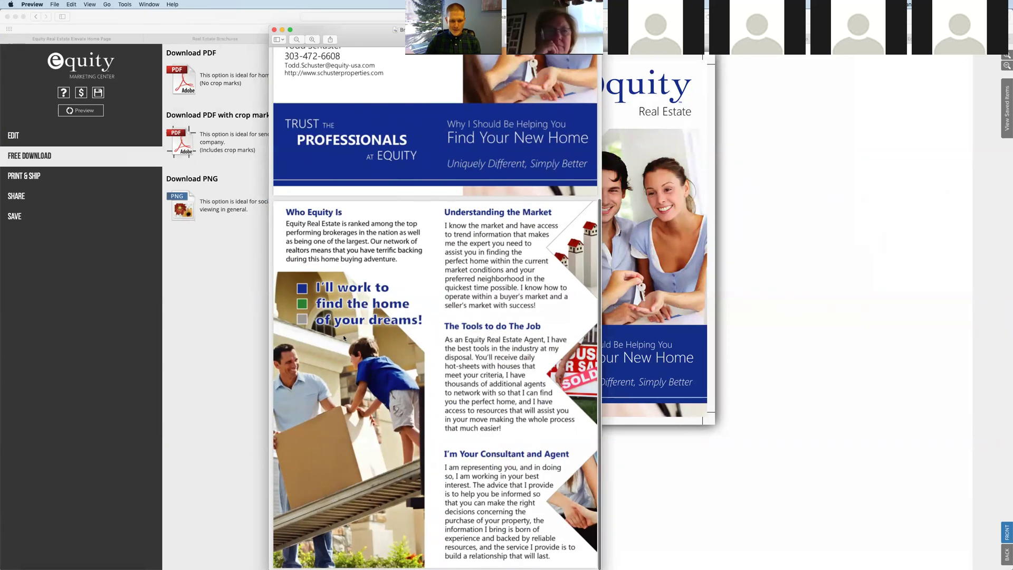
{"action": "left_click_drag", "start_coordinate": [377, 39], "coordinate": [389, 31]}
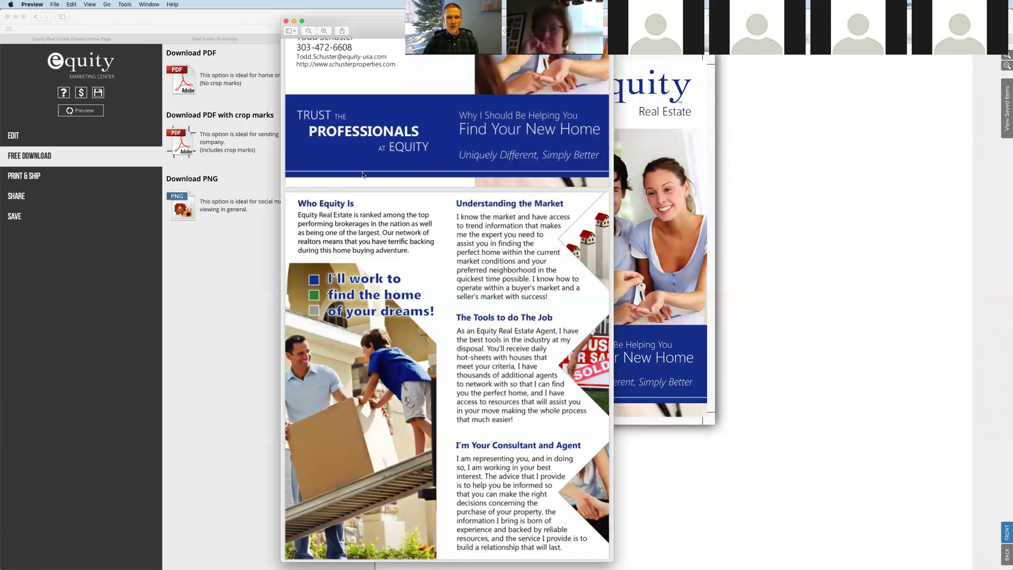
{"action": "left_click_drag", "start_coordinate": [379, 22], "coordinate": [398, 41]}
{"action": "scroll", "coordinate": [409, 140], "scroll_direction": "up", "scroll_amount": 8}
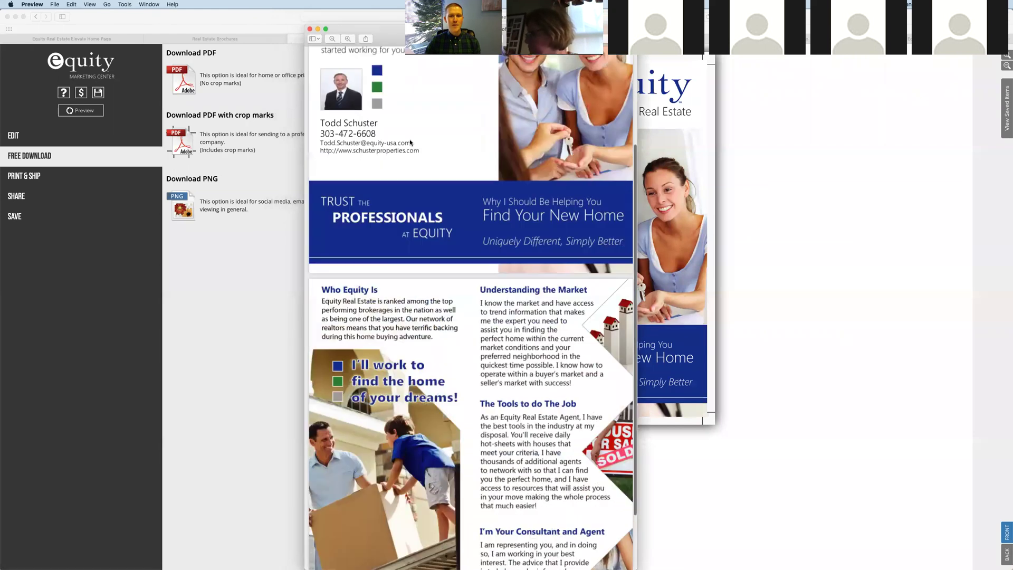
{"action": "left_click", "coordinate": [311, 30]}
{"action": "left_click", "coordinate": [306, 311]}
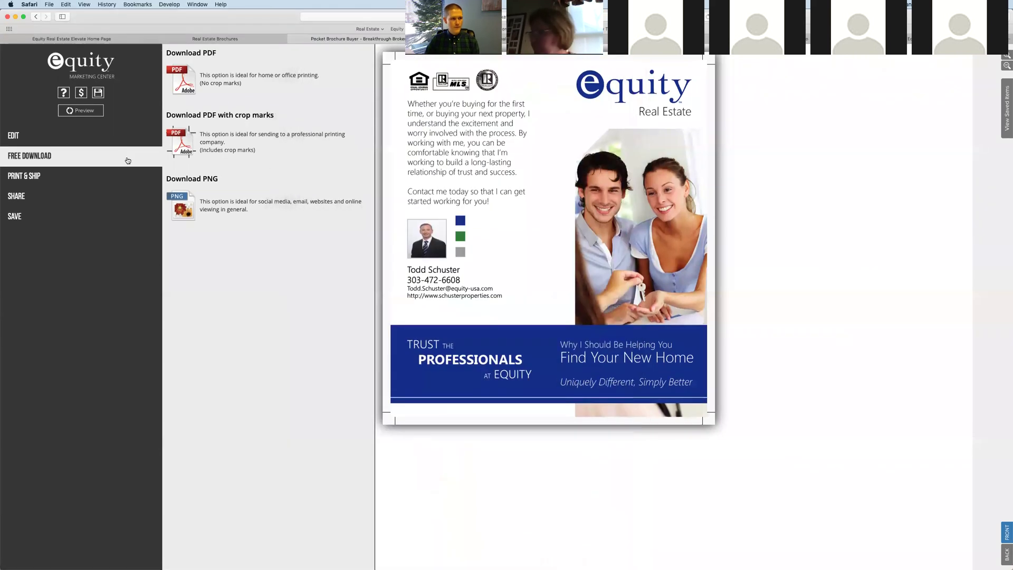
Return to the Real Estate Brochures list and look through the remaining templates down to the "Home For Sale" Real Estate Brochure
{"action": "left_click", "coordinate": [37, 17]}
{"action": "scroll", "coordinate": [520, 323], "scroll_direction": "down", "scroll_amount": 6}
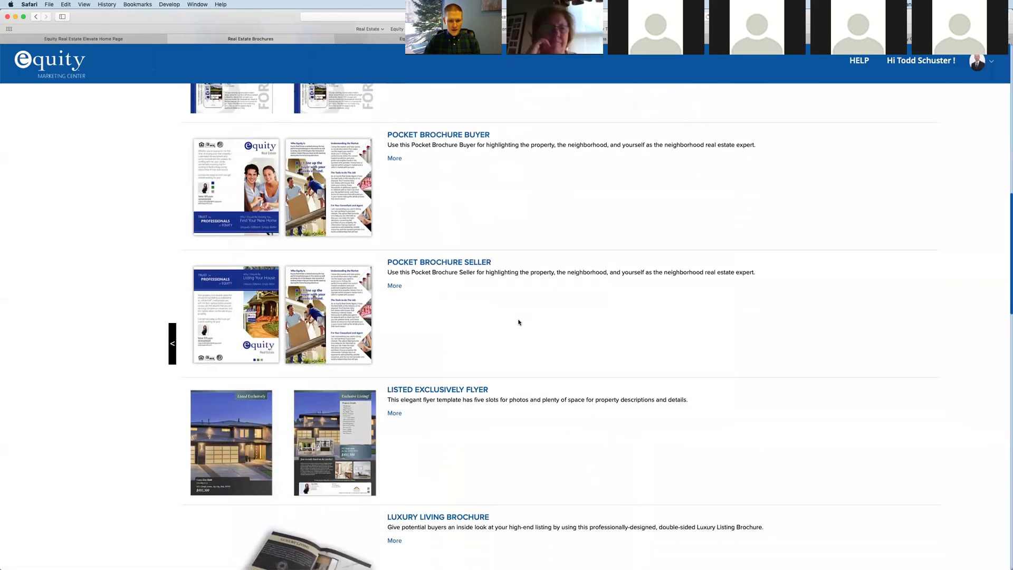
{"action": "scroll", "coordinate": [528, 314], "scroll_direction": "down", "scroll_amount": 5}
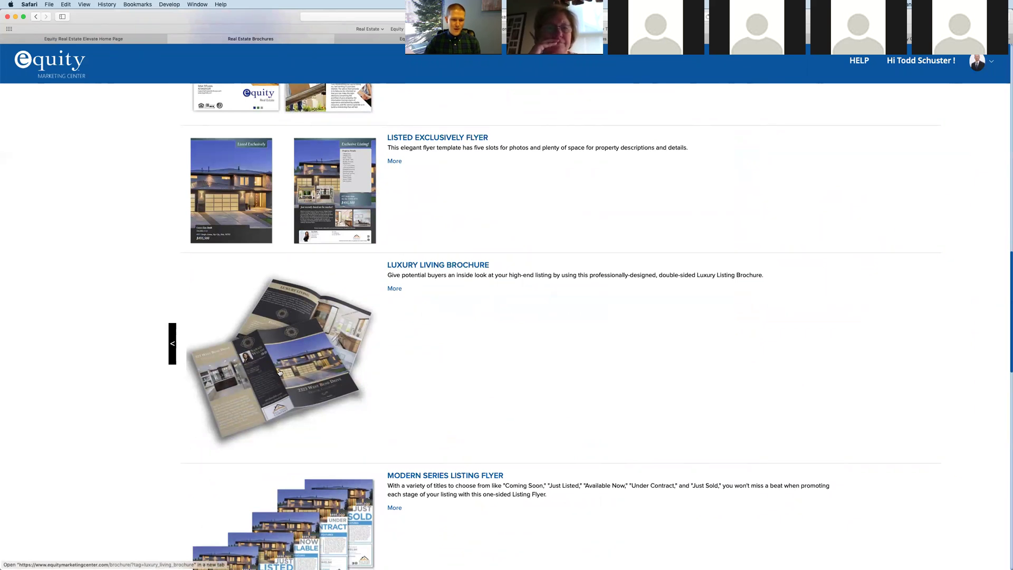
{"action": "scroll", "coordinate": [452, 283], "scroll_direction": "down", "scroll_amount": 1}
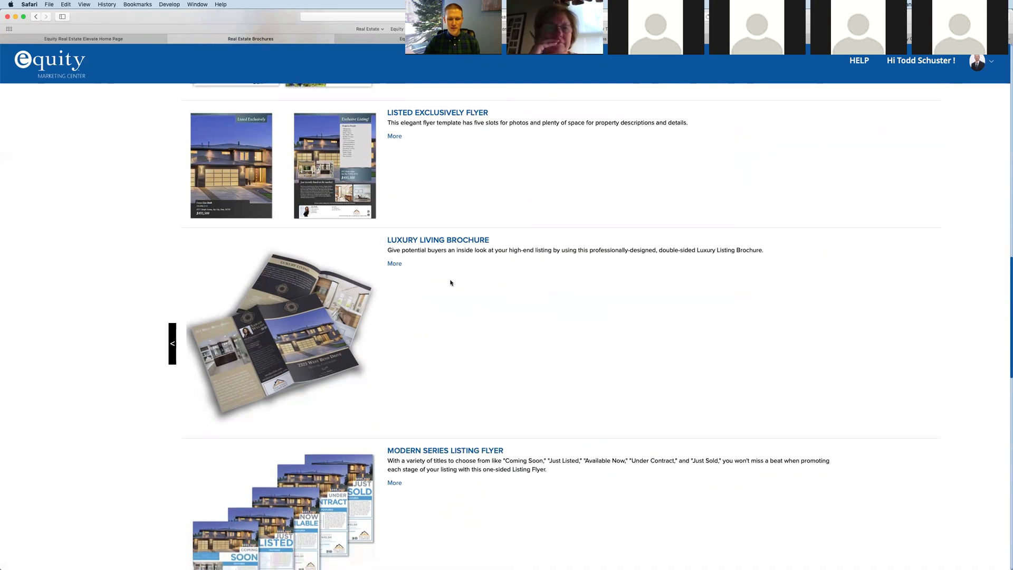
{"action": "scroll", "coordinate": [453, 284], "scroll_direction": "down", "scroll_amount": 5}
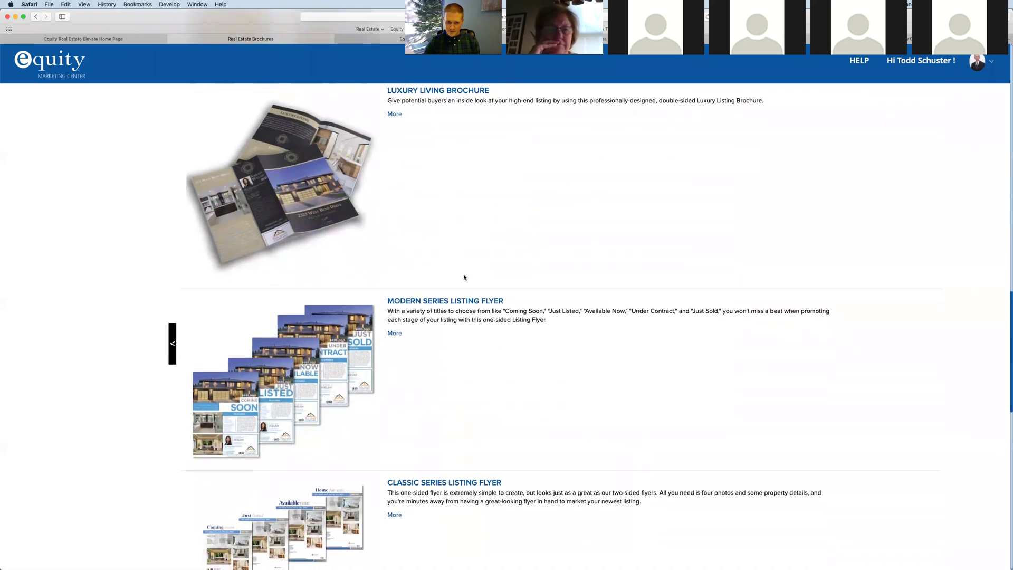
{"action": "scroll", "coordinate": [437, 264], "scroll_direction": "down", "scroll_amount": 8}
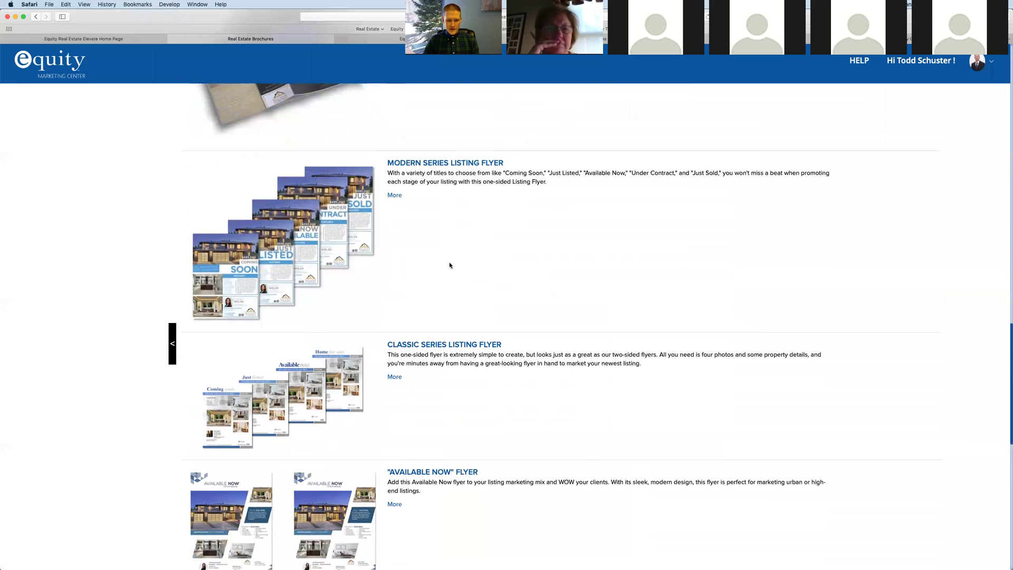
{"action": "scroll", "coordinate": [456, 262], "scroll_direction": "down", "scroll_amount": 5}
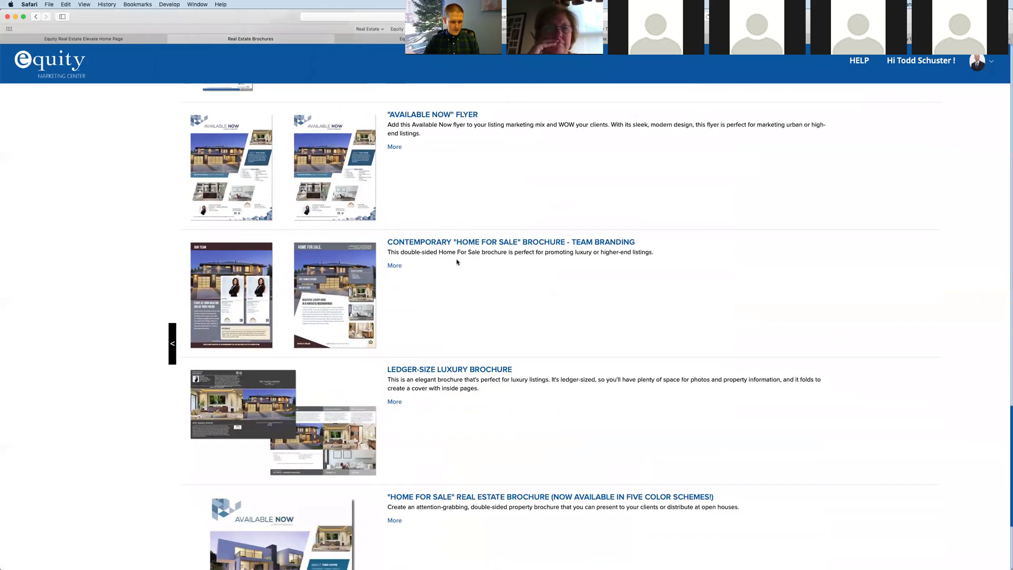
{"action": "scroll", "coordinate": [457, 233], "scroll_direction": "down", "scroll_amount": 2}
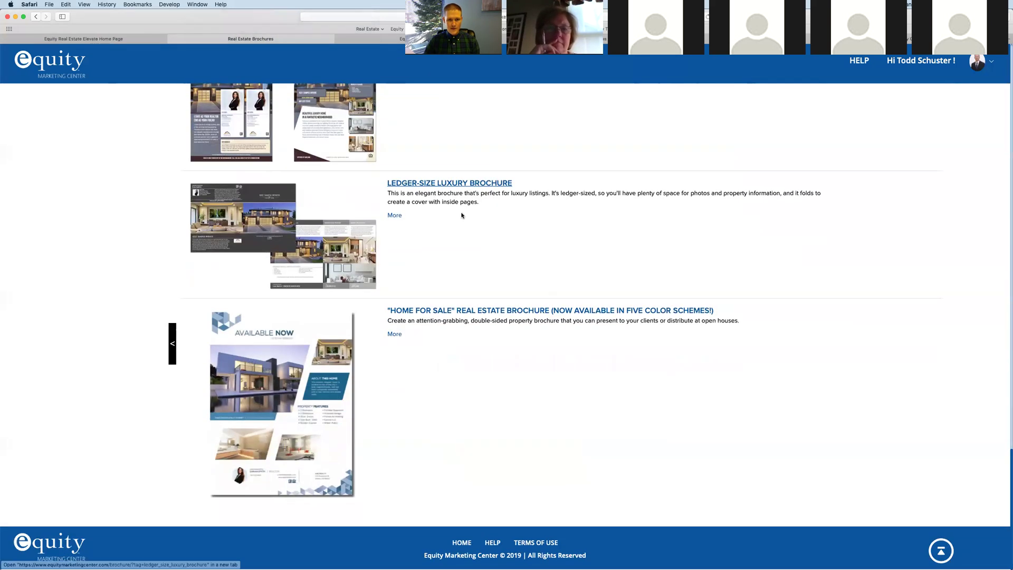
{"action": "scroll", "coordinate": [385, 385], "scroll_direction": "up", "scroll_amount": 8}
{"action": "scroll", "coordinate": [385, 385], "scroll_direction": "up", "scroll_amount": 15}
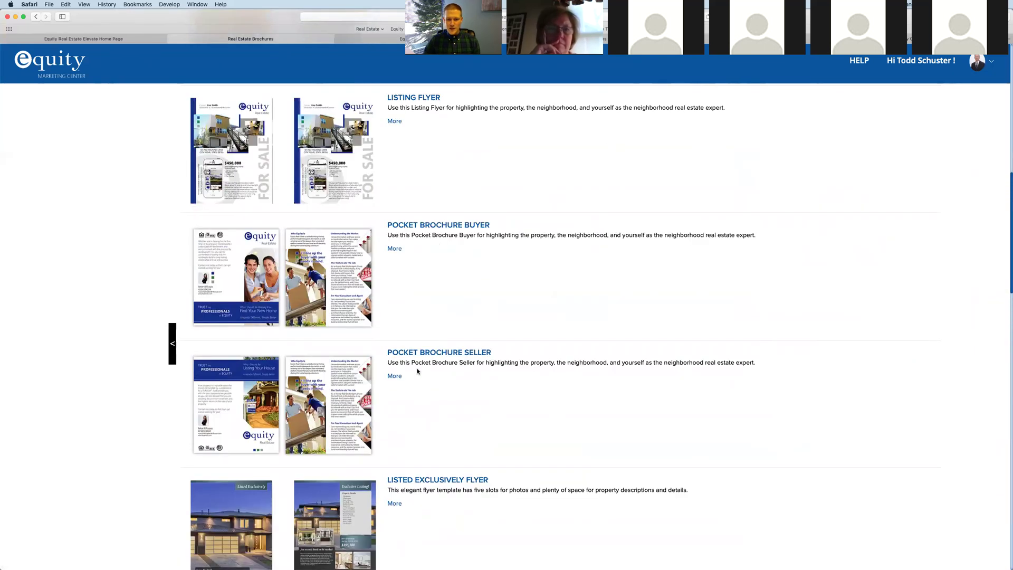
{"action": "scroll", "coordinate": [403, 375], "scroll_direction": "up", "scroll_amount": 10}
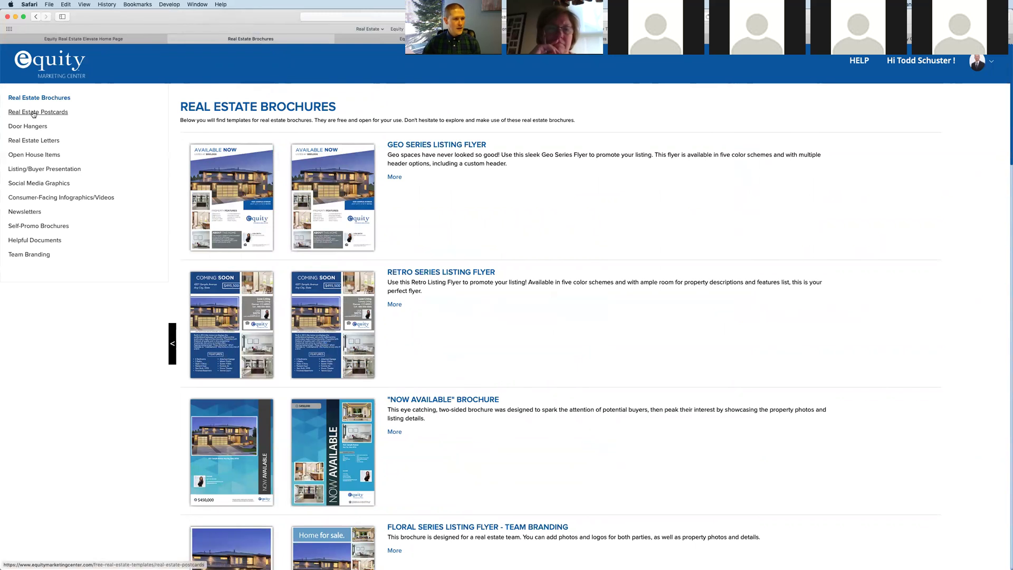
Go to the Real Estate Postcards category and open the Just Listed Postcard template
{"action": "left_click", "coordinate": [59, 113]}
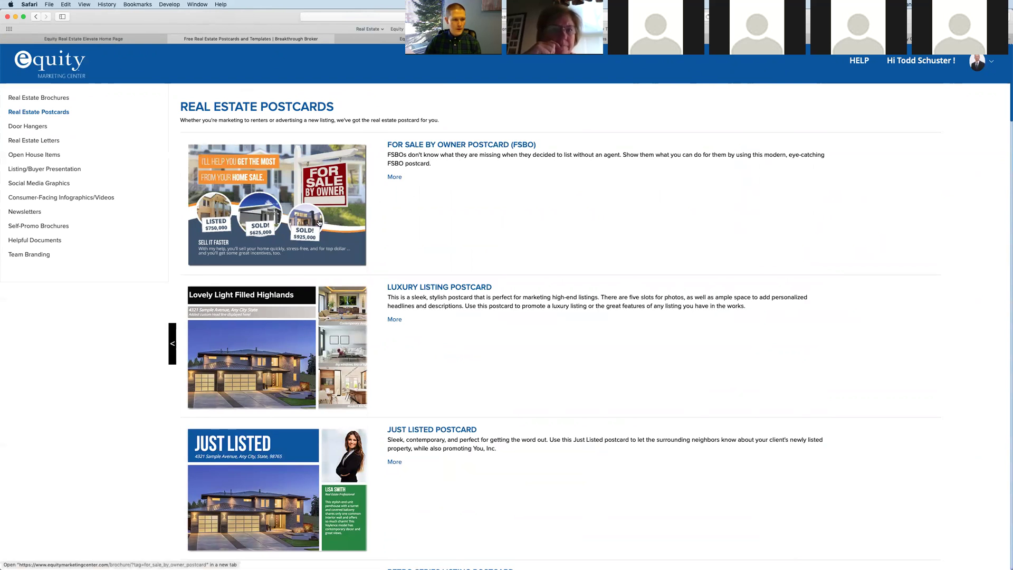
{"action": "scroll", "coordinate": [432, 273], "scroll_direction": "down", "scroll_amount": 3}
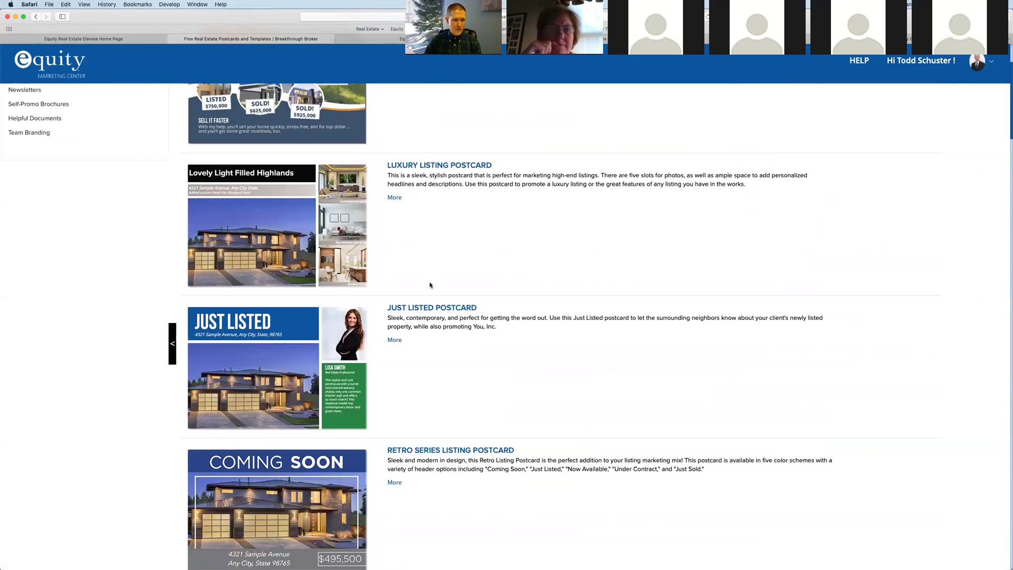
{"action": "scroll", "coordinate": [443, 296], "scroll_direction": "down", "scroll_amount": 1}
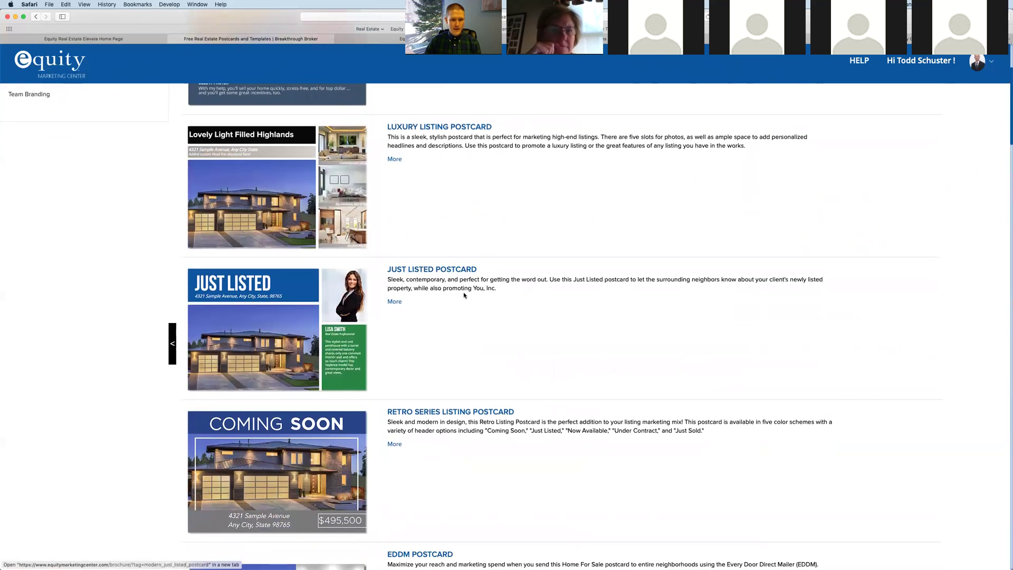
{"action": "left_click", "coordinate": [401, 267]}
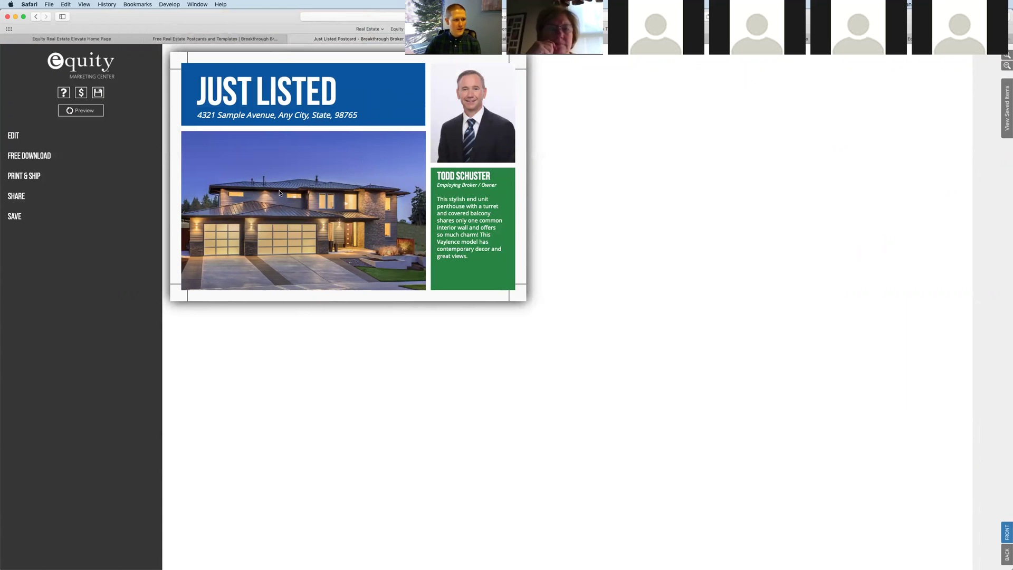
Download the Just Listed Postcard as a PDF without crop marks, enlarge the preview to examine both sides, and close it
{"action": "left_click", "coordinate": [40, 156]}
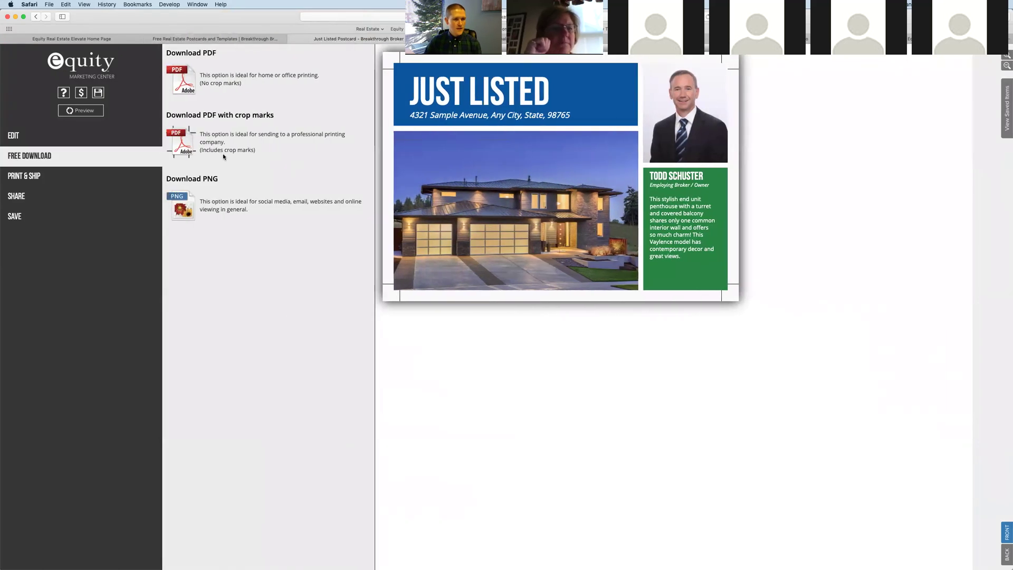
{"action": "left_click", "coordinate": [182, 81]}
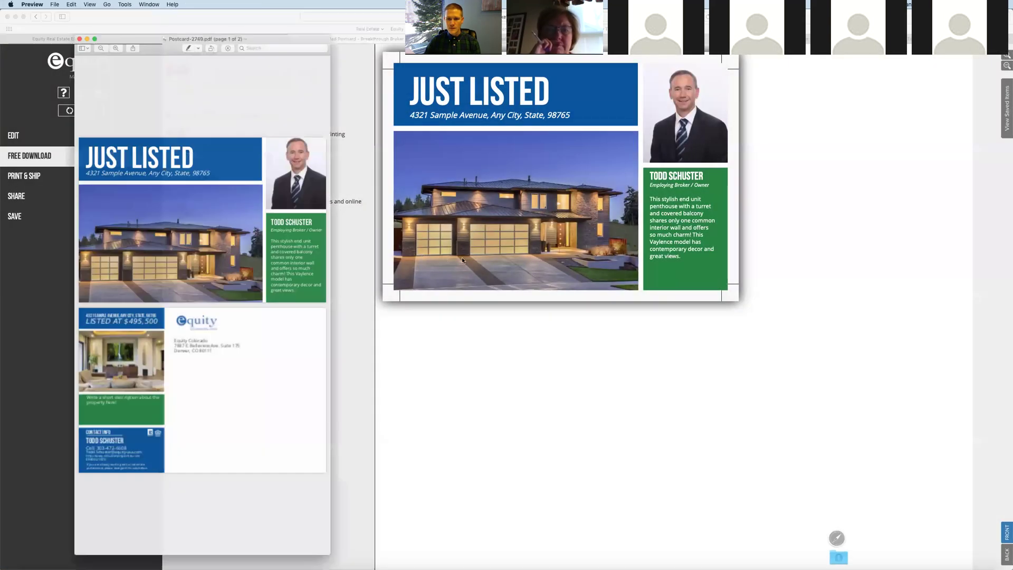
{"action": "left_click_drag", "start_coordinate": [207, 29], "coordinate": [273, 25]}
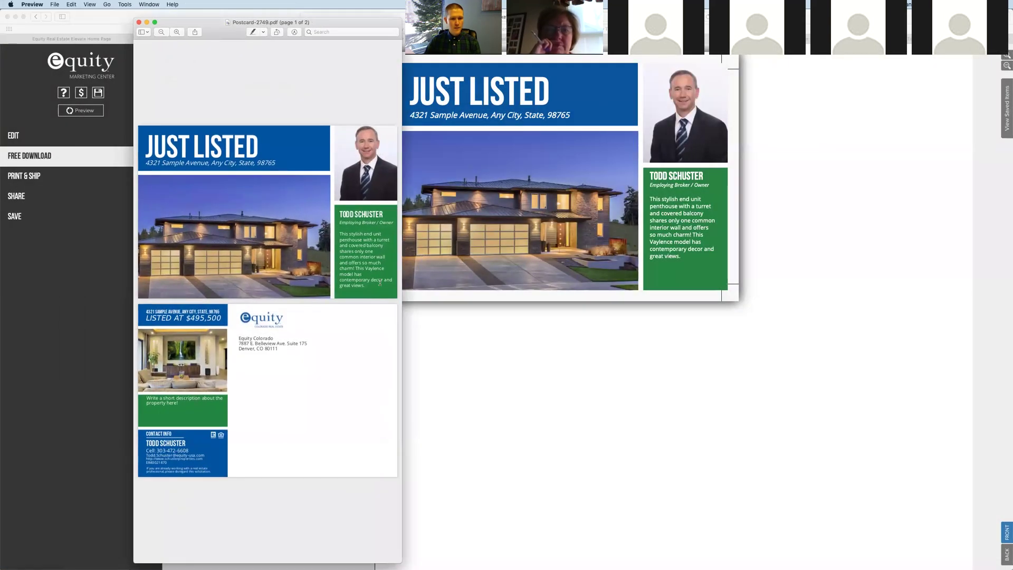
{"action": "left_click_drag", "start_coordinate": [402, 292], "coordinate": [649, 295]}
{"action": "scroll", "coordinate": [598, 195], "scroll_direction": "up", "scroll_amount": 3}
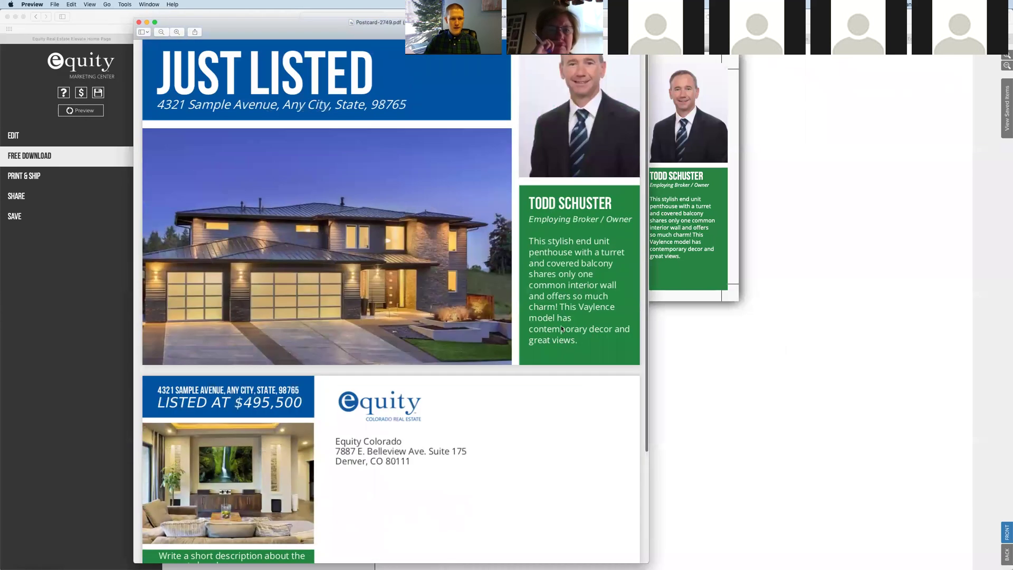
{"action": "scroll", "coordinate": [449, 240], "scroll_direction": "down", "scroll_amount": 3}
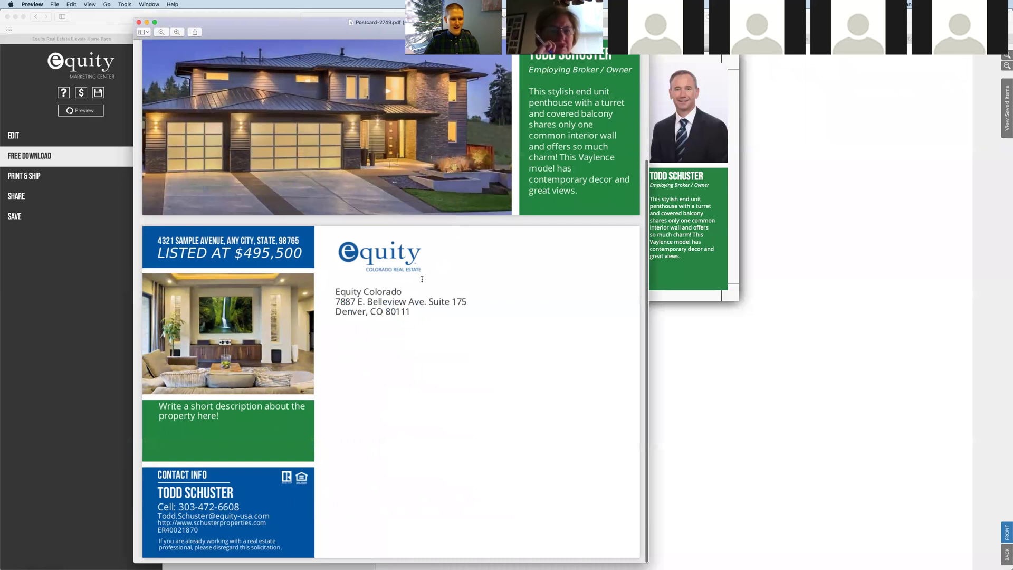
{"action": "left_click_drag", "start_coordinate": [292, 41], "coordinate": [326, 33]}
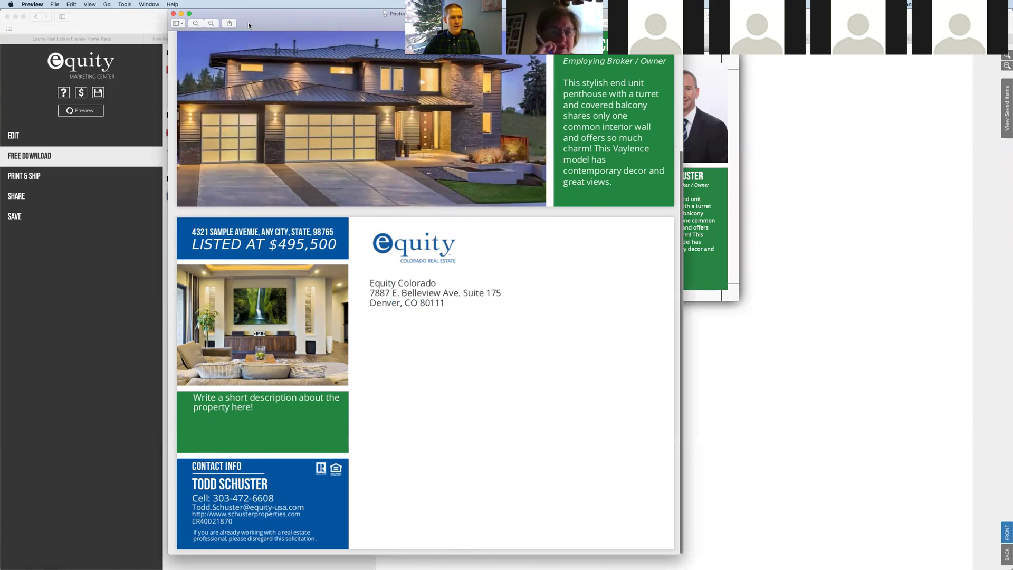
{"action": "left_click", "coordinate": [173, 13]}
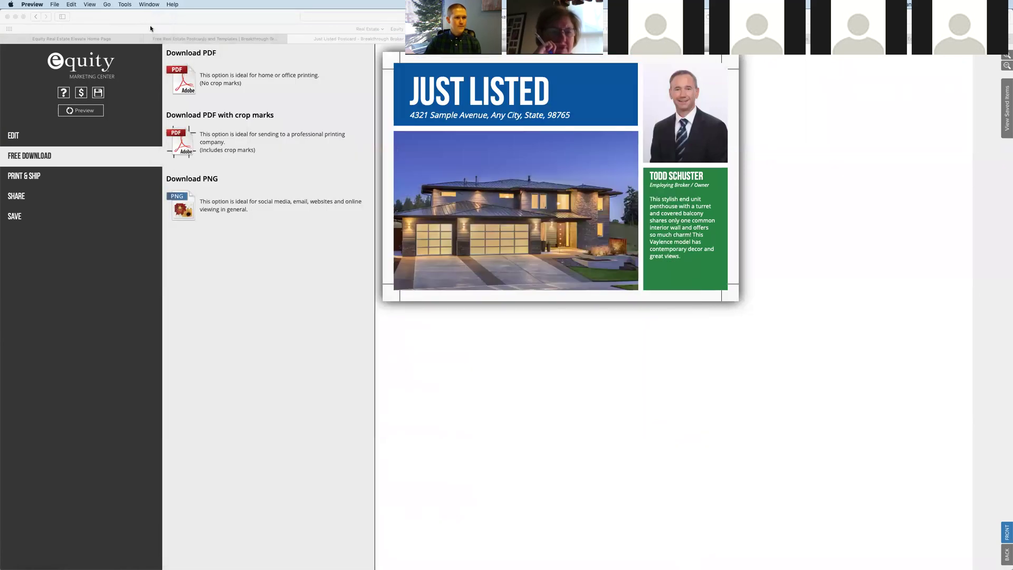
Return to the Real Estate Postcards list, open the "Thinking of Selling?" Postcard and show its free download options
{"action": "left_click", "coordinate": [213, 72]}
{"action": "left_click", "coordinate": [36, 16]}
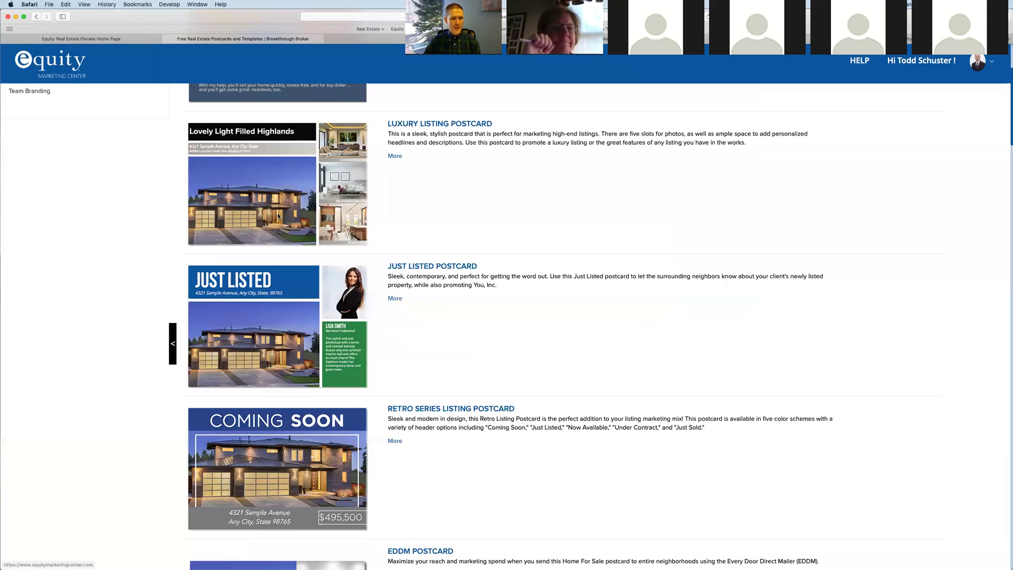
{"action": "scroll", "coordinate": [317, 237], "scroll_direction": "down", "scroll_amount": 5}
{"action": "scroll", "coordinate": [357, 257], "scroll_direction": "down", "scroll_amount": 4}
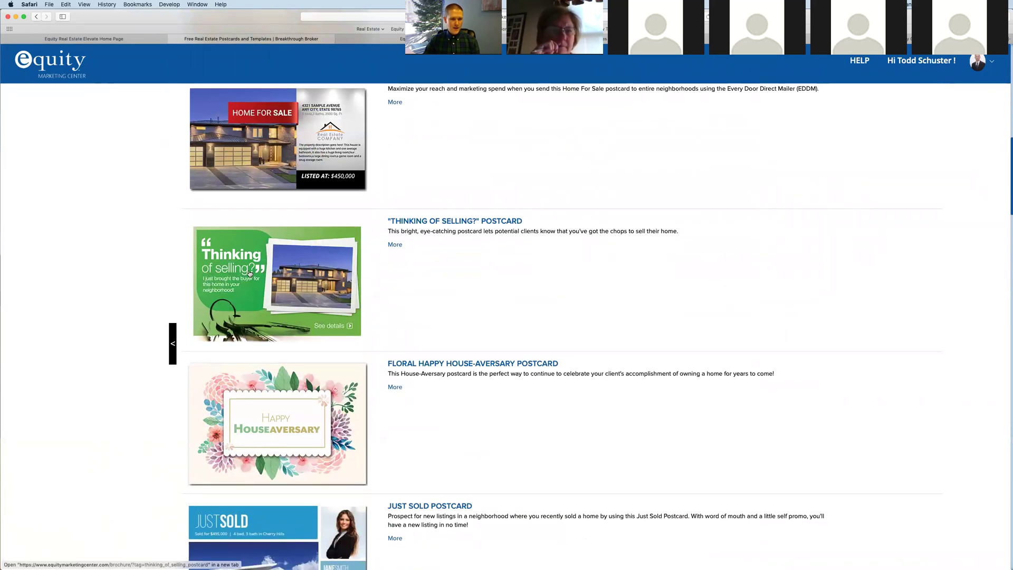
{"action": "left_click", "coordinate": [443, 222]}
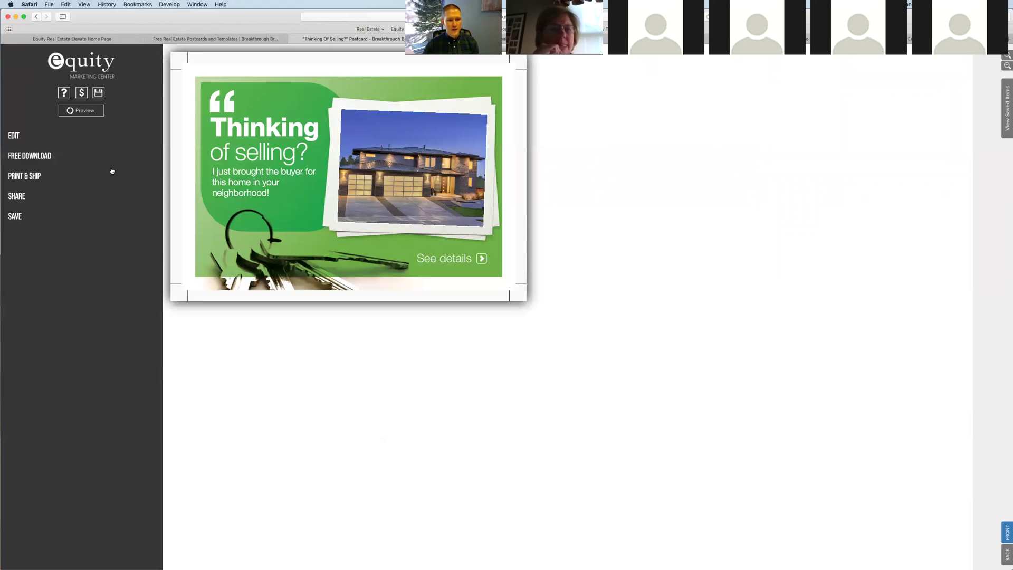
{"action": "left_click", "coordinate": [33, 158]}
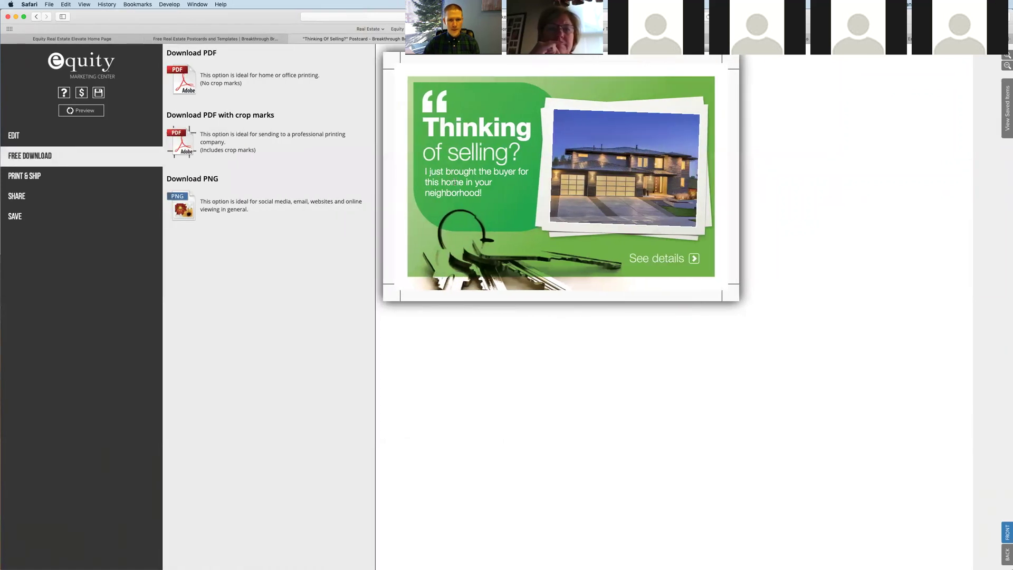
Leave the postcard template and look through the available designs in the Door Hangers category
{"action": "left_click", "coordinate": [36, 17]}
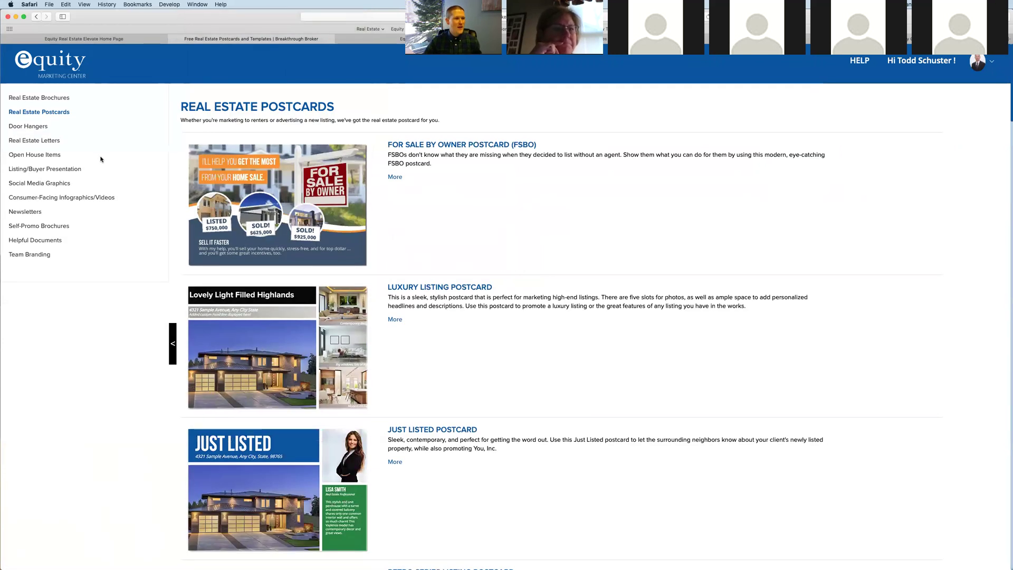
{"action": "left_click", "coordinate": [24, 127]}
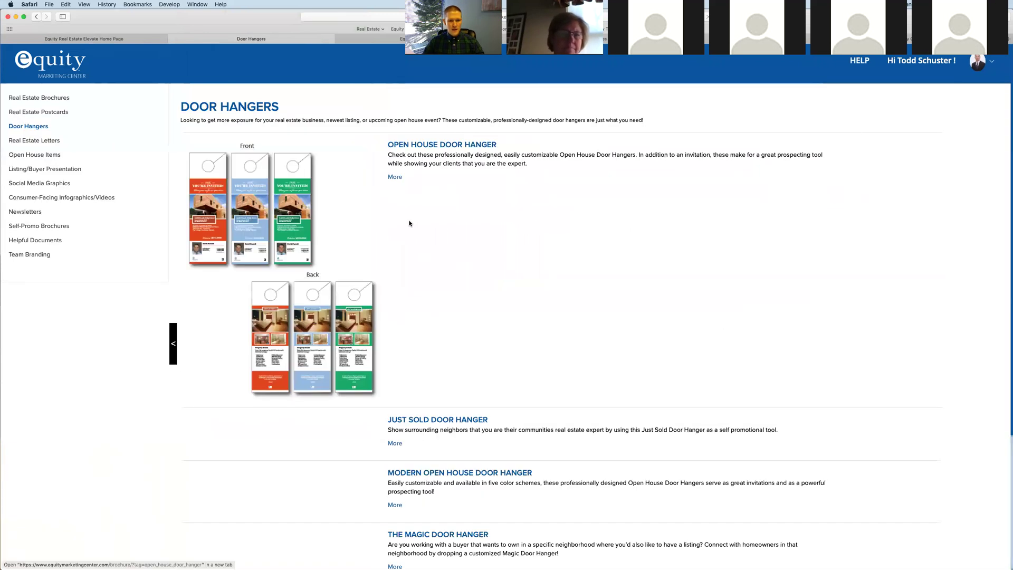
{"action": "scroll", "coordinate": [333, 304], "scroll_direction": "down", "scroll_amount": 2}
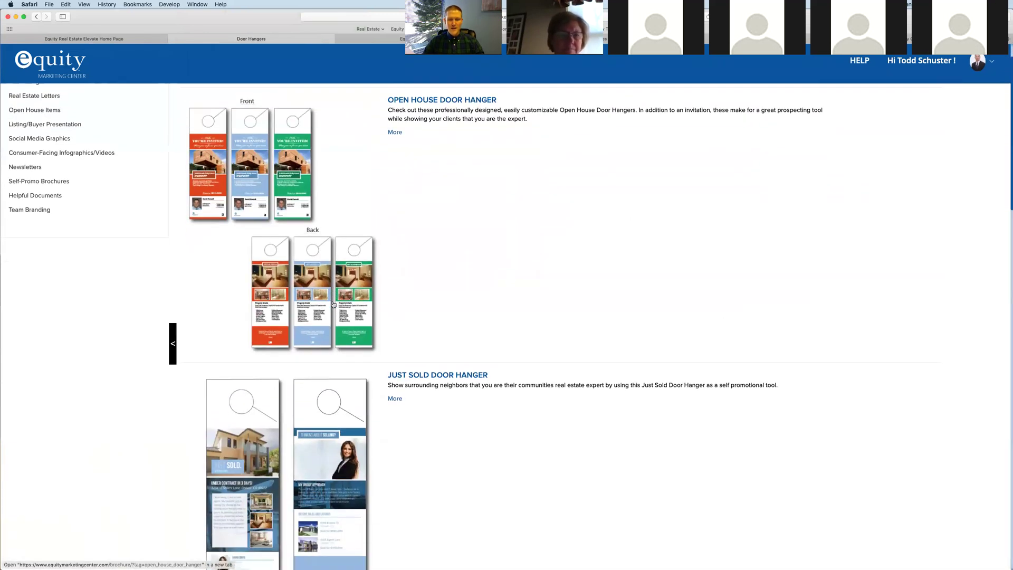
{"action": "scroll", "coordinate": [333, 304], "scroll_direction": "down", "scroll_amount": 2}
{"action": "scroll", "coordinate": [347, 177], "scroll_direction": "down", "scroll_amount": 5}
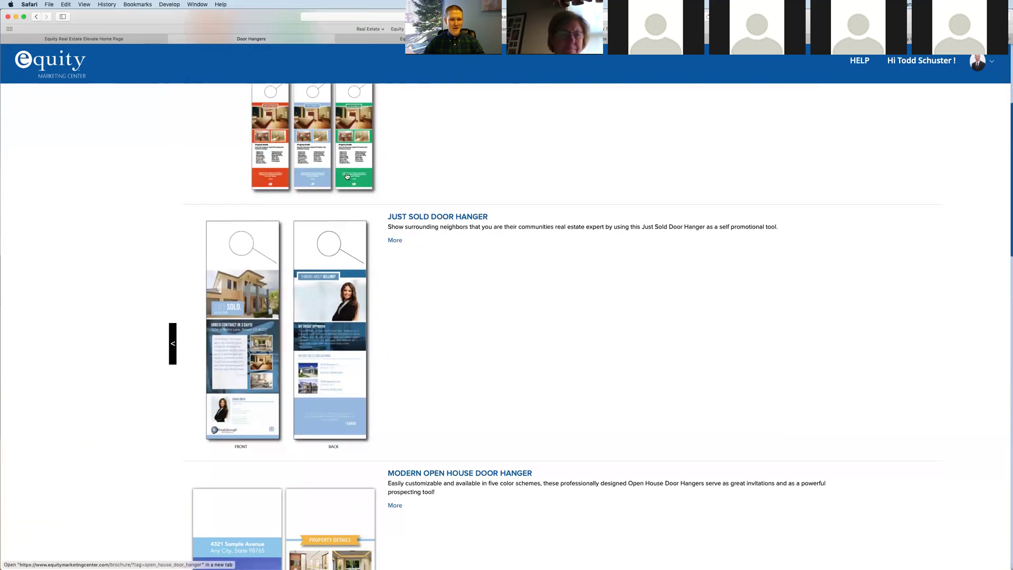
{"action": "scroll", "coordinate": [347, 176], "scroll_direction": "down", "scroll_amount": 4}
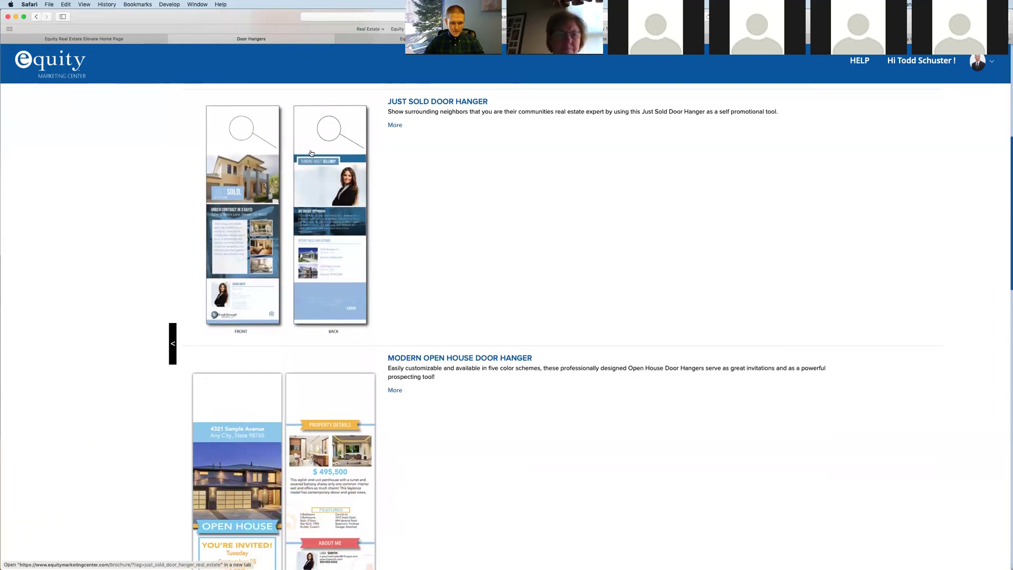
{"action": "scroll", "coordinate": [346, 193], "scroll_direction": "down", "scroll_amount": 5}
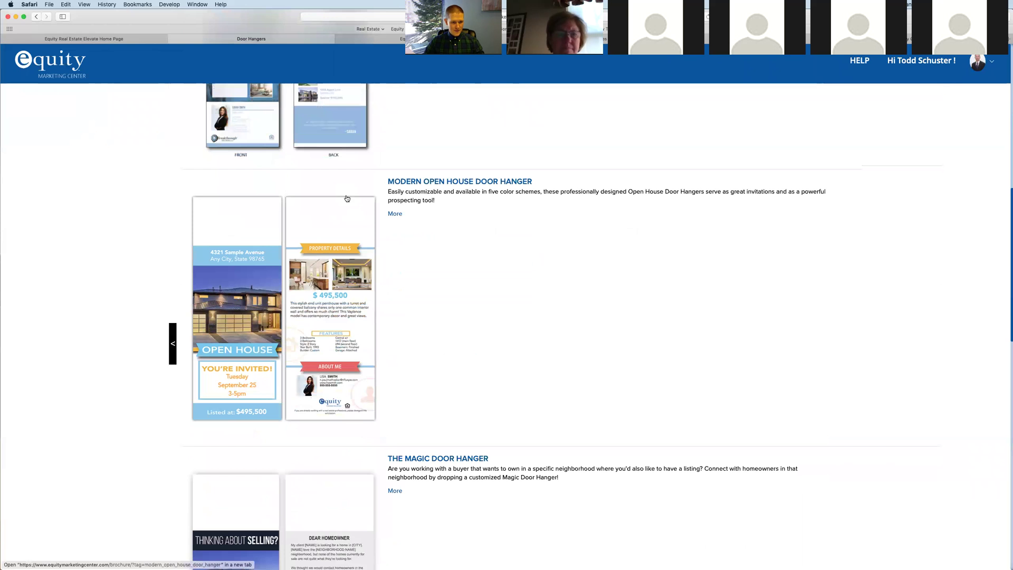
{"action": "scroll", "coordinate": [309, 362], "scroll_direction": "down", "scroll_amount": 10}
{"action": "scroll", "coordinate": [312, 360], "scroll_direction": "down", "scroll_amount": 10}
{"action": "scroll", "coordinate": [312, 360], "scroll_direction": "down", "scroll_amount": 2}
{"action": "scroll", "coordinate": [312, 359], "scroll_direction": "up", "scroll_amount": 20}
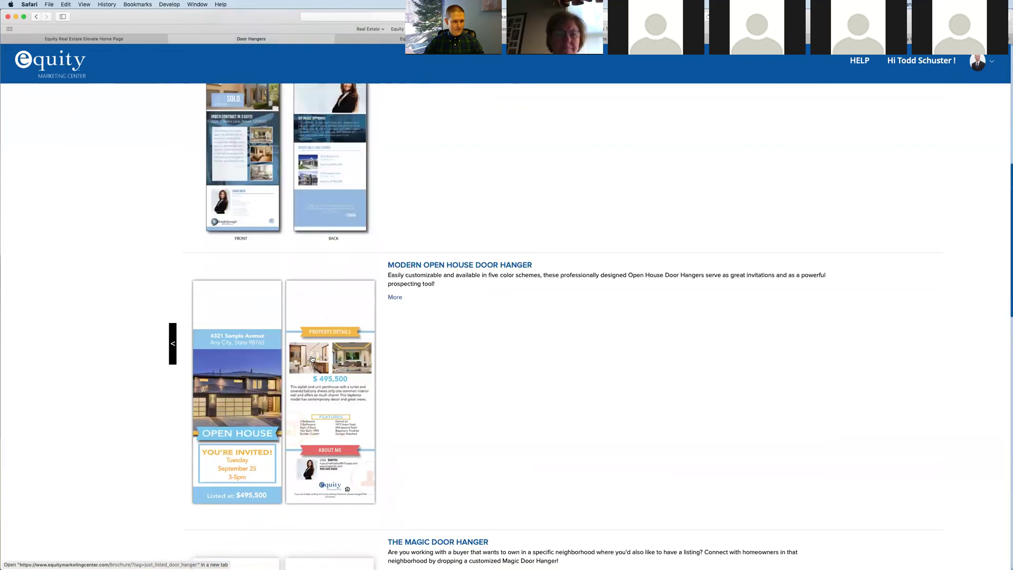
Go to the Real Estate Letters category and open The Magic Letter template to read its text
{"action": "left_click", "coordinate": [50, 141]}
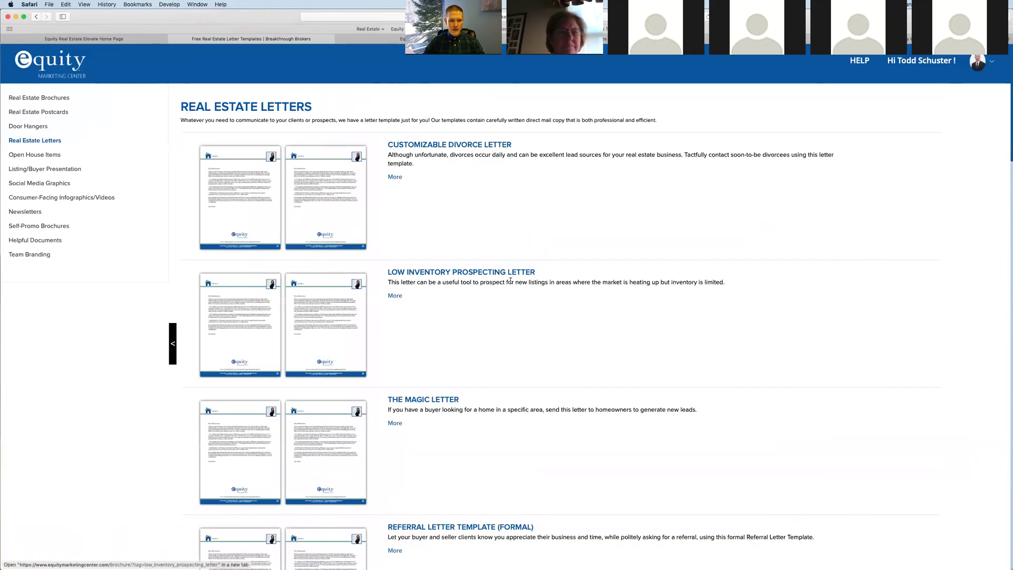
{"action": "scroll", "coordinate": [518, 220], "scroll_direction": "down", "scroll_amount": 1}
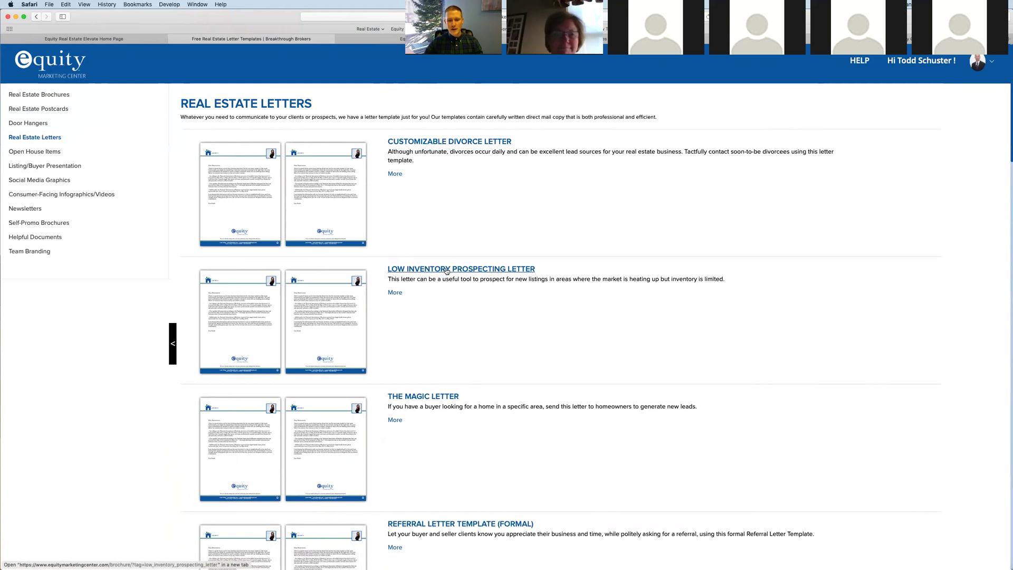
{"action": "scroll", "coordinate": [446, 271], "scroll_direction": "down", "scroll_amount": 3}
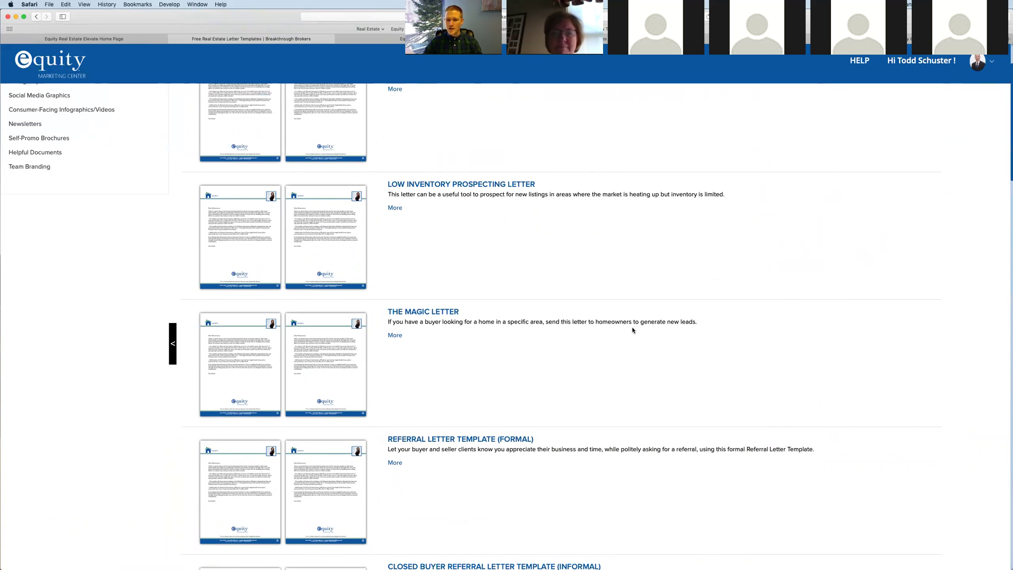
{"action": "left_click", "coordinate": [449, 312]}
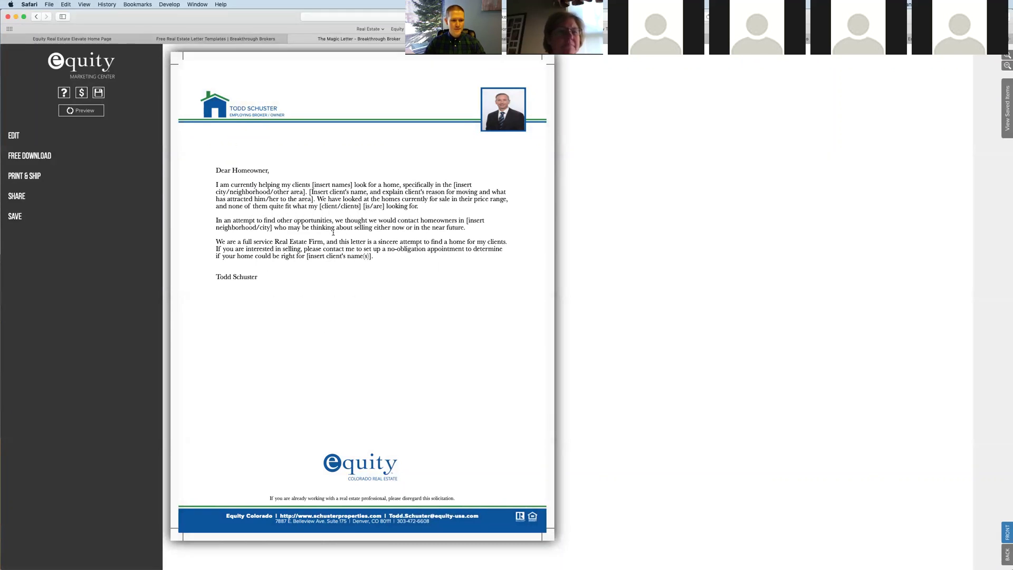
Return to the Real Estate Letters list and look through the templates from the referral letters down to the Expired Listing Letter
{"action": "left_click", "coordinate": [36, 16]}
{"action": "scroll", "coordinate": [420, 350], "scroll_direction": "down", "scroll_amount": 4}
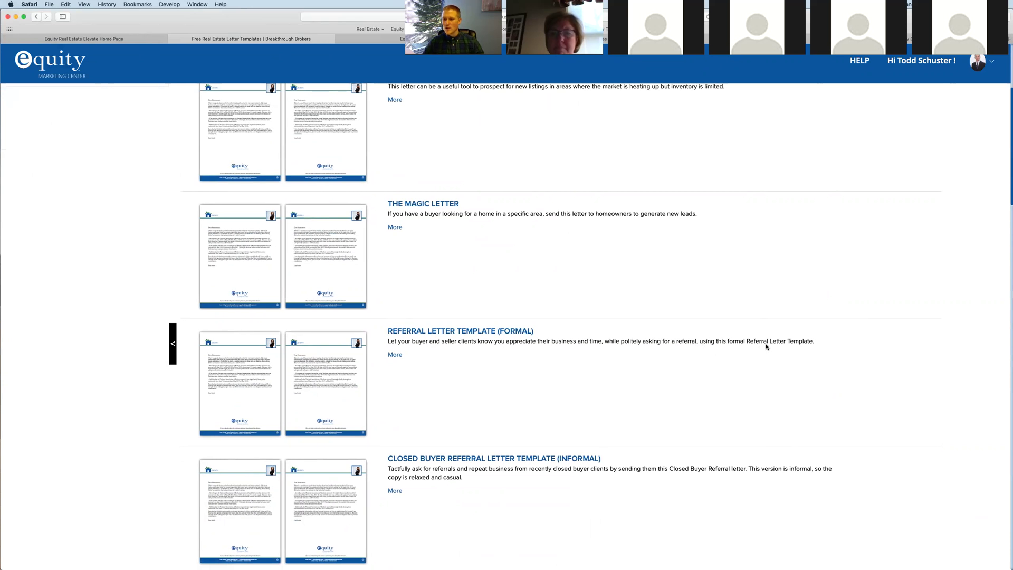
{"action": "scroll", "coordinate": [667, 352], "scroll_direction": "down", "scroll_amount": 2}
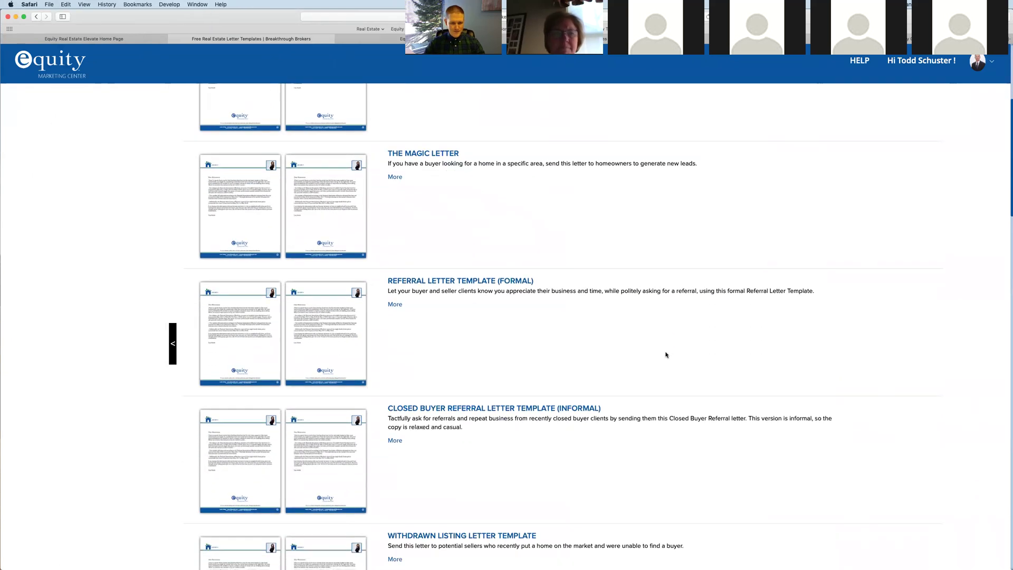
{"action": "scroll", "coordinate": [689, 328], "scroll_direction": "down", "scroll_amount": 2}
{"action": "scroll", "coordinate": [689, 324], "scroll_direction": "down", "scroll_amount": 3}
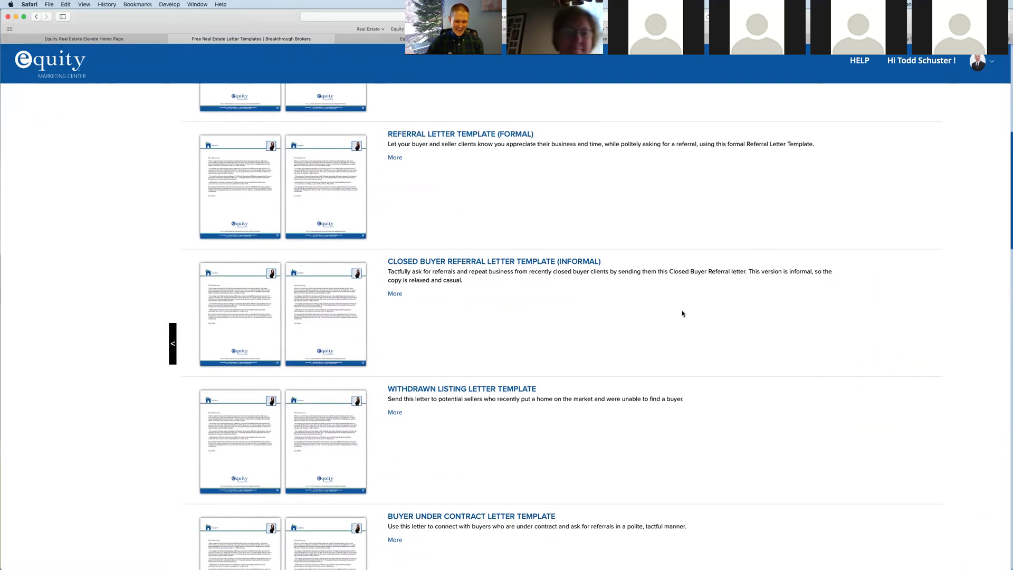
{"action": "scroll", "coordinate": [681, 313], "scroll_direction": "down", "scroll_amount": 1}
{"action": "scroll", "coordinate": [648, 305], "scroll_direction": "down", "scroll_amount": 5}
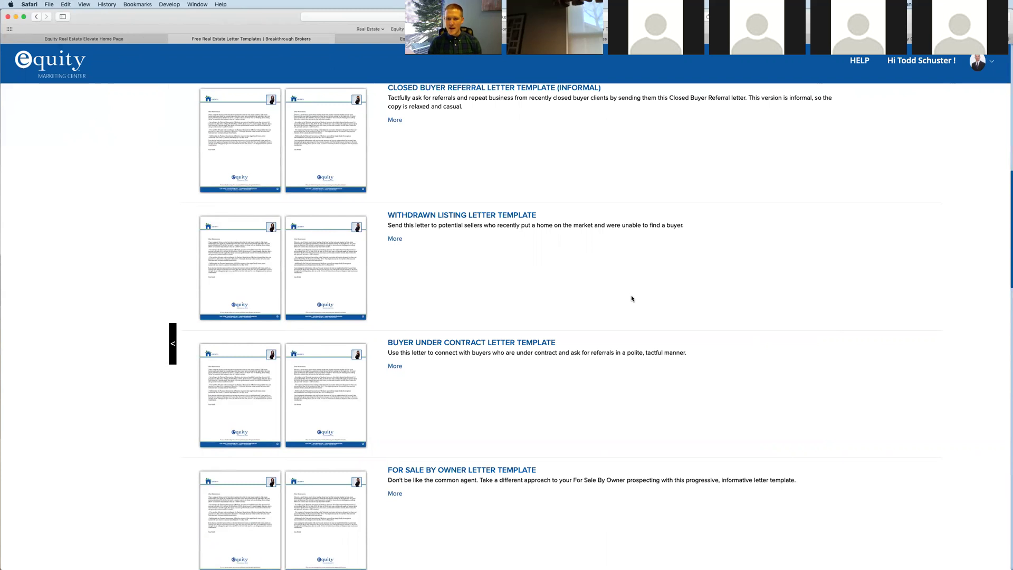
{"action": "scroll", "coordinate": [615, 296], "scroll_direction": "down", "scroll_amount": 5}
{"action": "scroll", "coordinate": [495, 288], "scroll_direction": "down", "scroll_amount": 7}
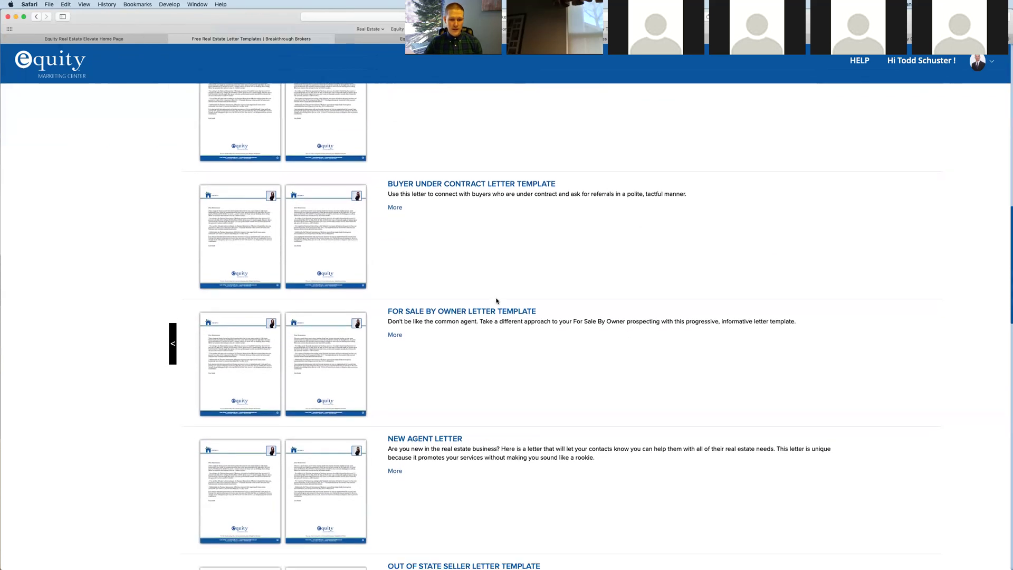
{"action": "scroll", "coordinate": [511, 316], "scroll_direction": "down", "scroll_amount": 5}
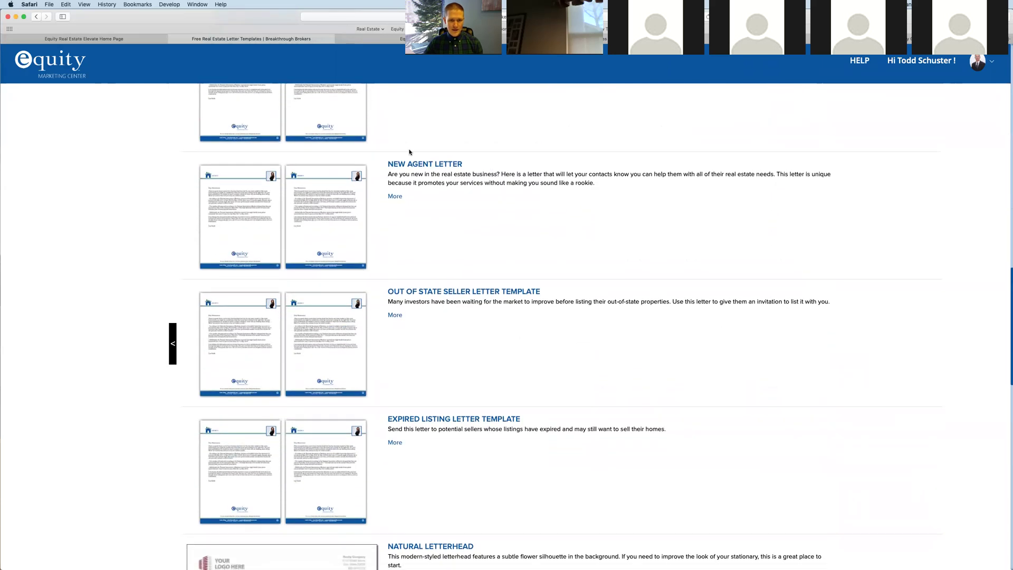
Open the New Agent Letter template, read through its text, and return to the Real Estate Letters list
{"action": "left_click", "coordinate": [426, 166]}
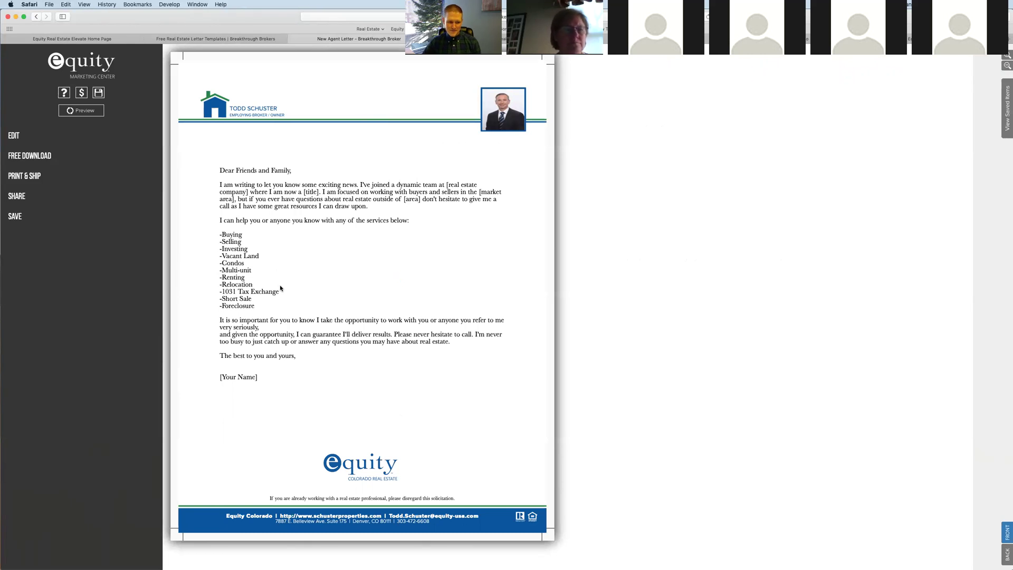
{"action": "scroll", "coordinate": [329, 312], "scroll_direction": "up", "scroll_amount": 1}
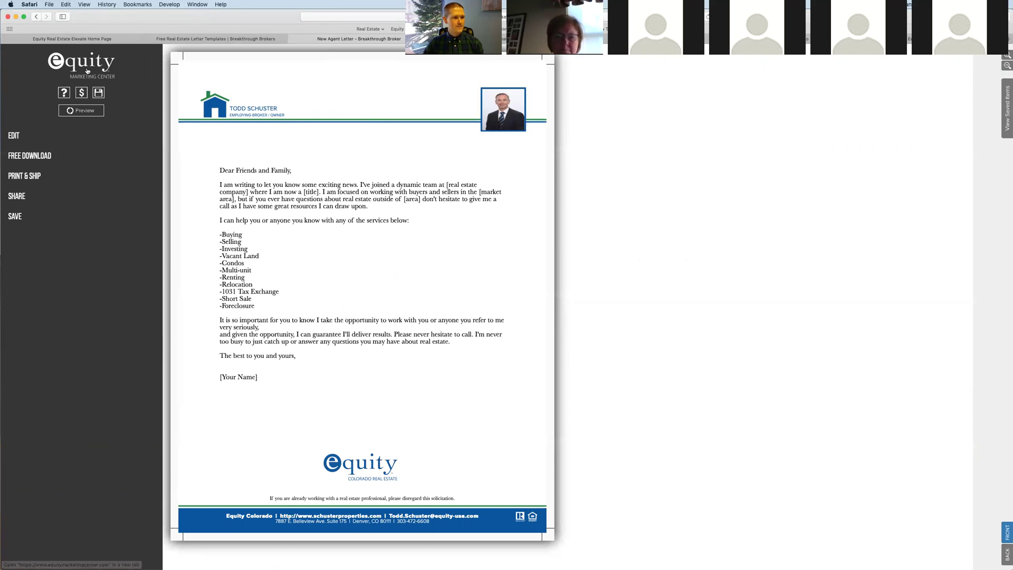
{"action": "left_click", "coordinate": [36, 17]}
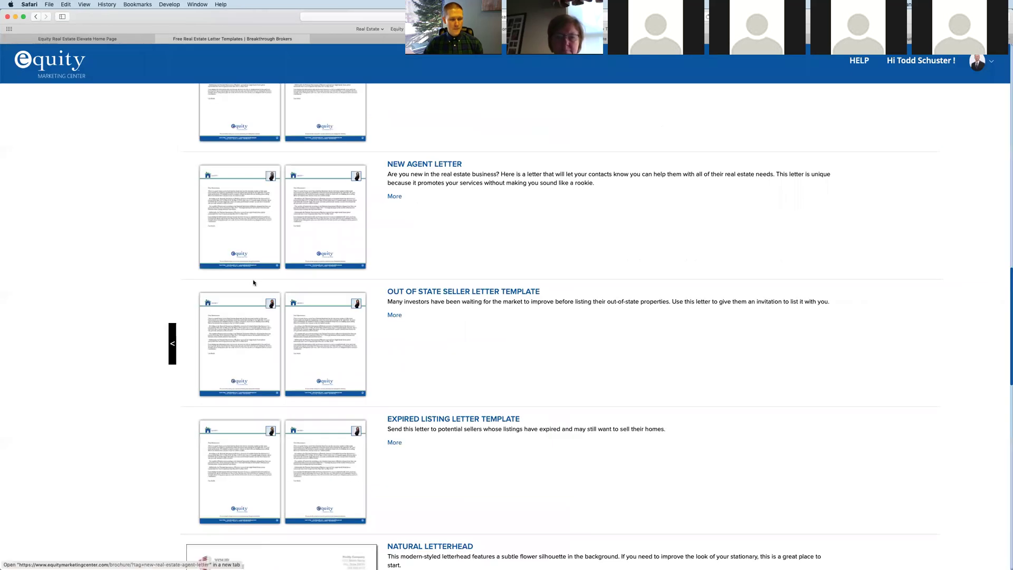
Go to the Open House Items category and look through the guest register and the first open house flyers
{"action": "scroll", "coordinate": [322, 346], "scroll_direction": "up", "scroll_amount": 10}
{"action": "scroll", "coordinate": [323, 348], "scroll_direction": "up", "scroll_amount": 8}
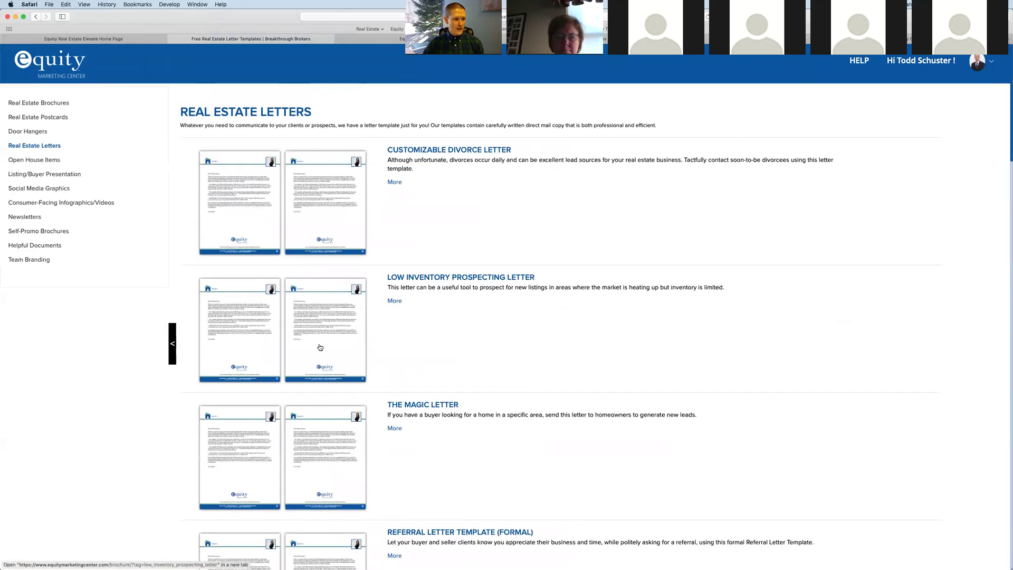
{"action": "left_click", "coordinate": [48, 157]}
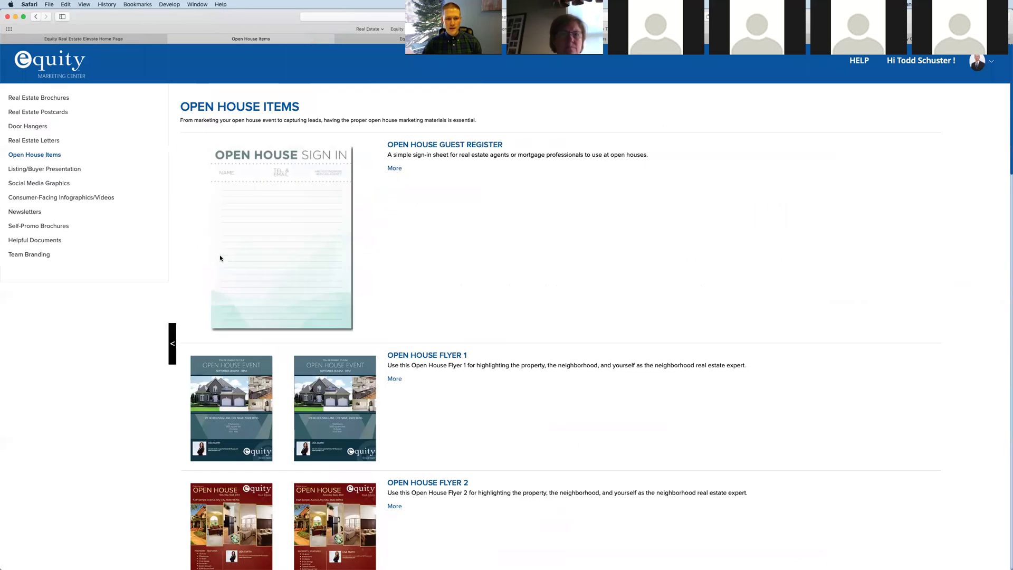
{"action": "scroll", "coordinate": [396, 317], "scroll_direction": "down", "scroll_amount": 2}
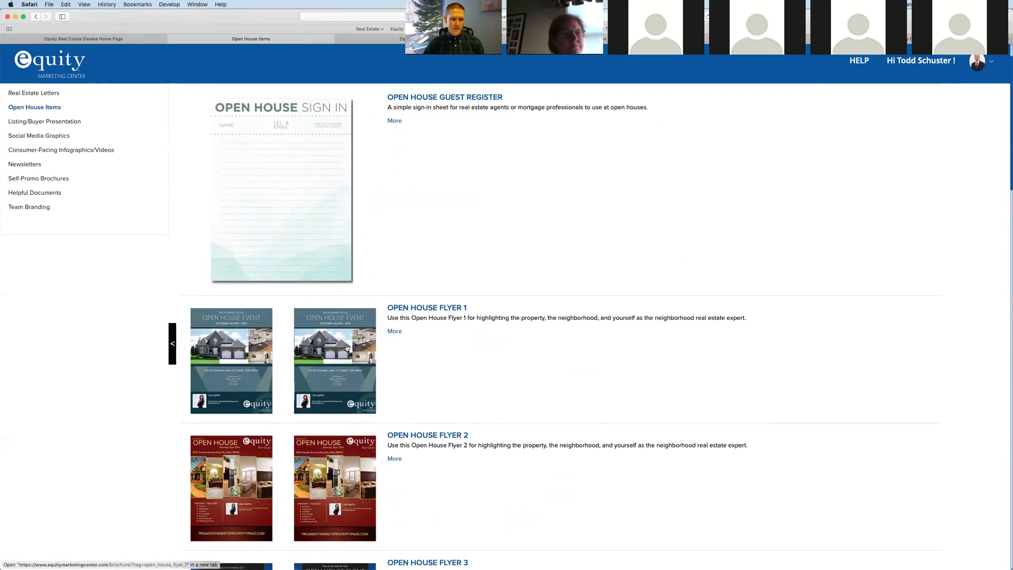
{"action": "scroll", "coordinate": [347, 348], "scroll_direction": "down", "scroll_amount": 2}
{"action": "scroll", "coordinate": [317, 211], "scroll_direction": "up", "scroll_amount": 2}
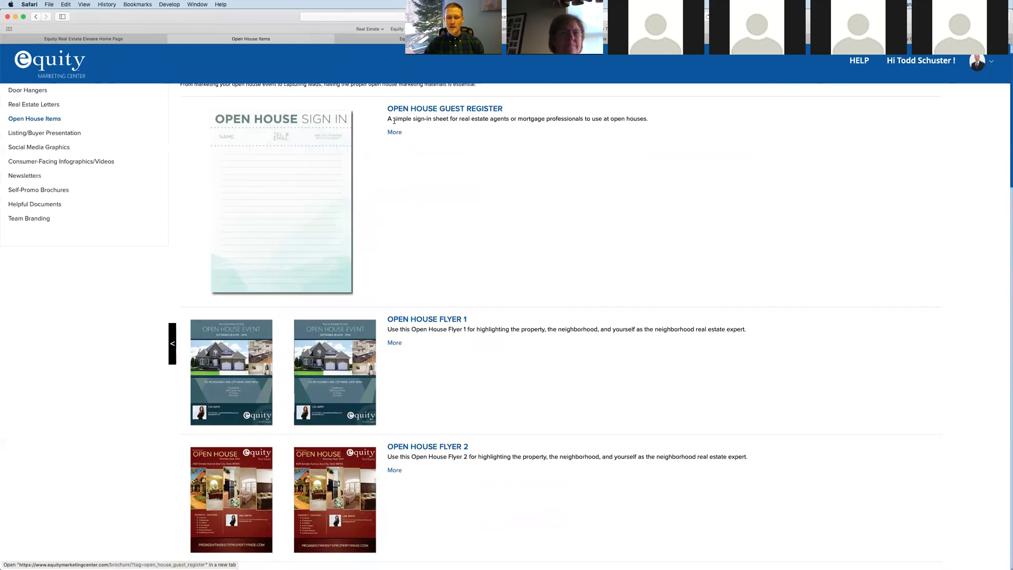
Open the Open House Guest Register template, download it as a PDF without crop marks, and check both PDF pages
{"action": "left_click", "coordinate": [426, 108]}
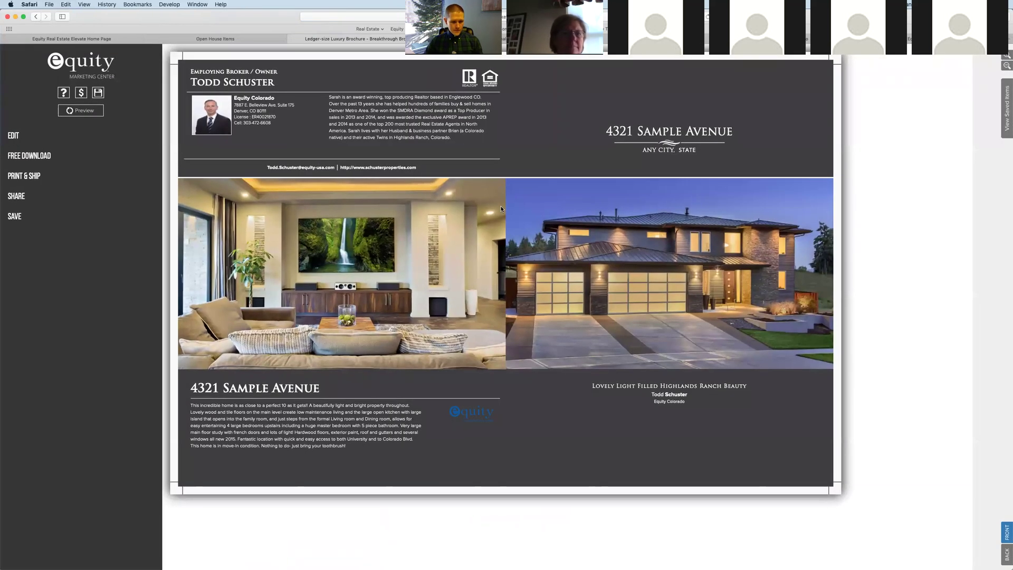
{"action": "left_click", "coordinate": [18, 155]}
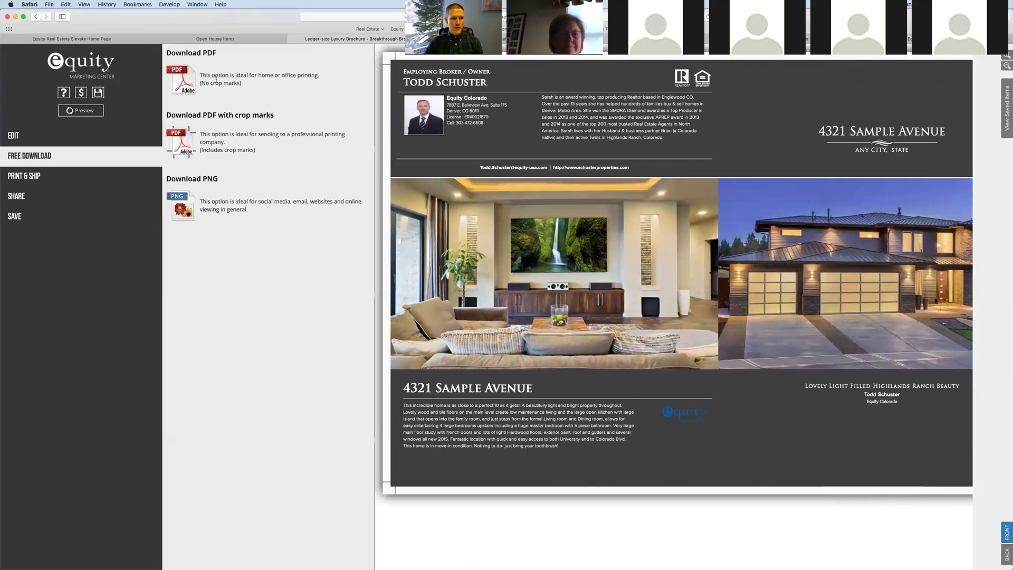
{"action": "left_click", "coordinate": [186, 84]}
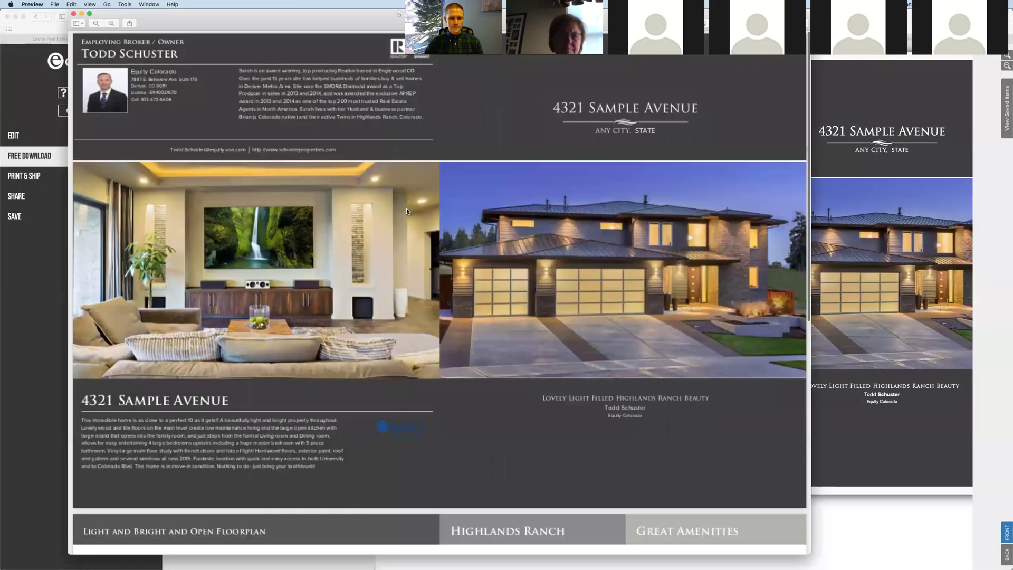
{"action": "scroll", "coordinate": [407, 211], "scroll_direction": "down", "scroll_amount": 10}
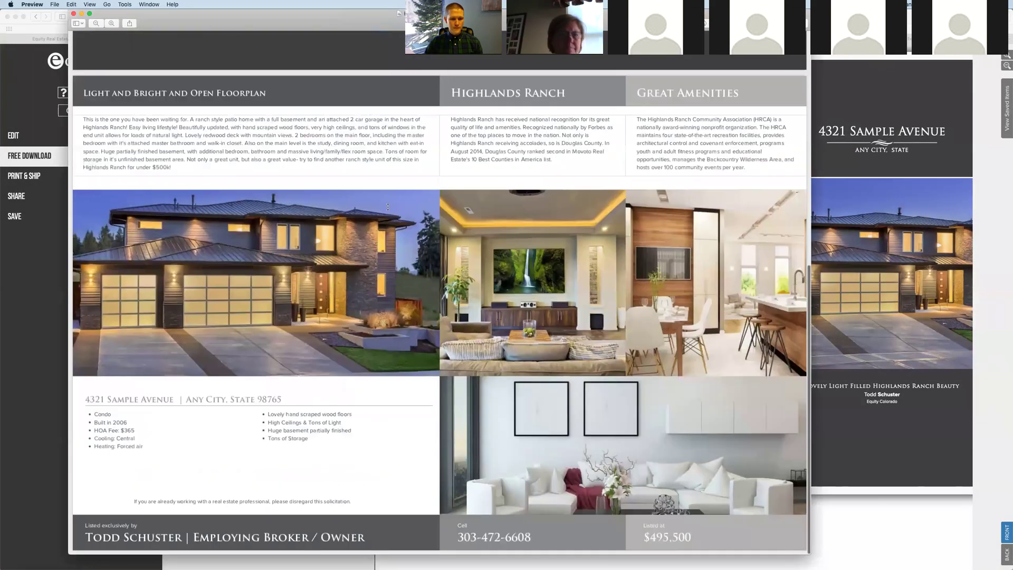
{"action": "scroll", "coordinate": [388, 207], "scroll_direction": "up", "scroll_amount": 10}
{"action": "left_click", "coordinate": [74, 13]}
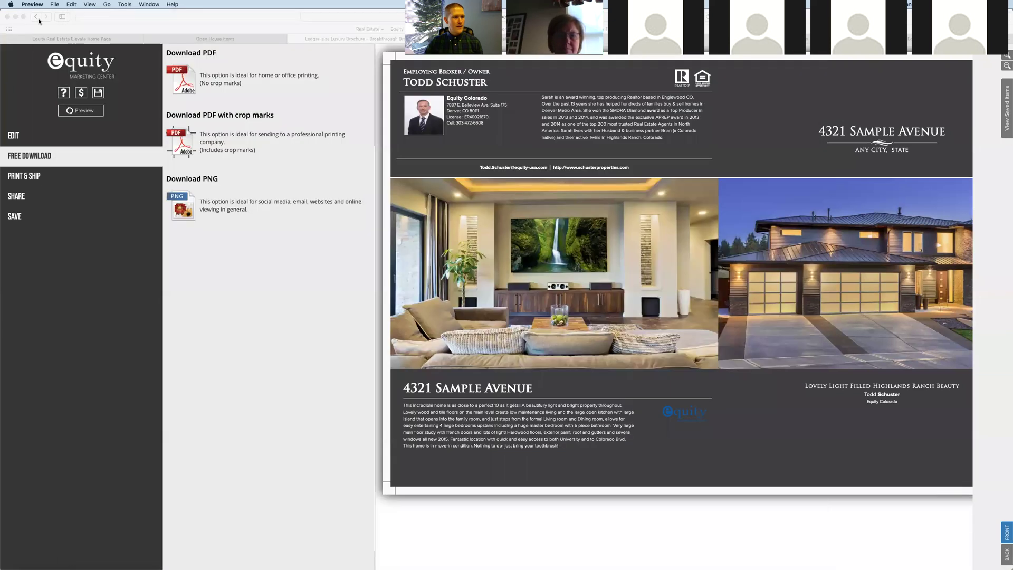
Return to the Open House Items list, reopen the Open House Guest Register to recheck its template, and close it
{"action": "left_click", "coordinate": [36, 17]}
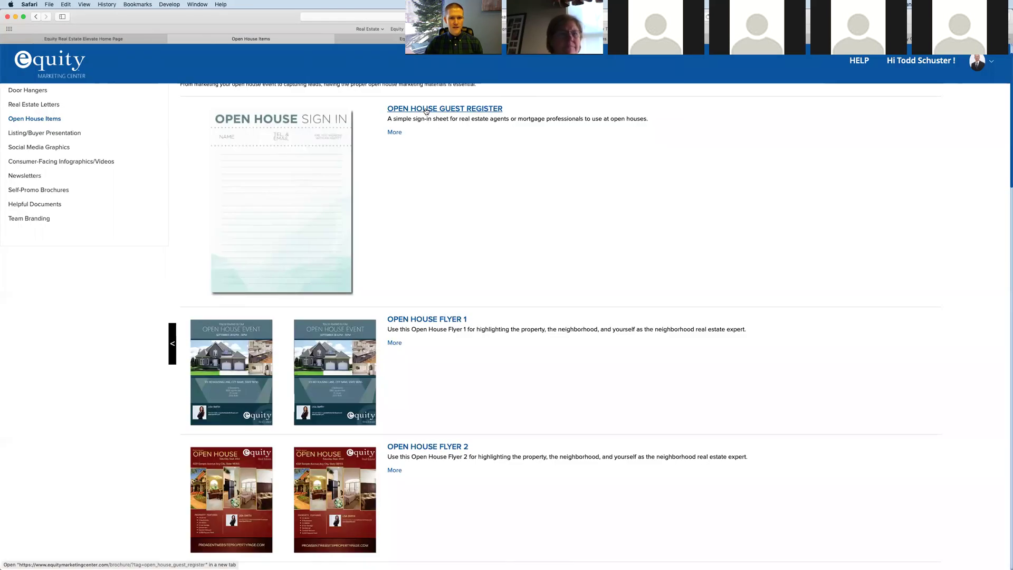
{"action": "left_click", "coordinate": [438, 112], "text": "super"}
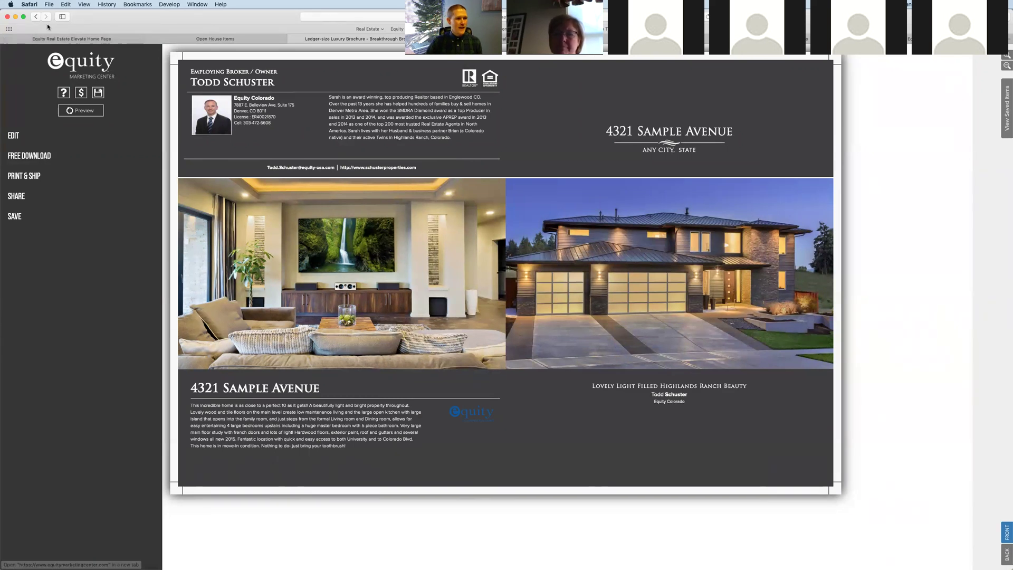
{"action": "key", "text": "super+w"}
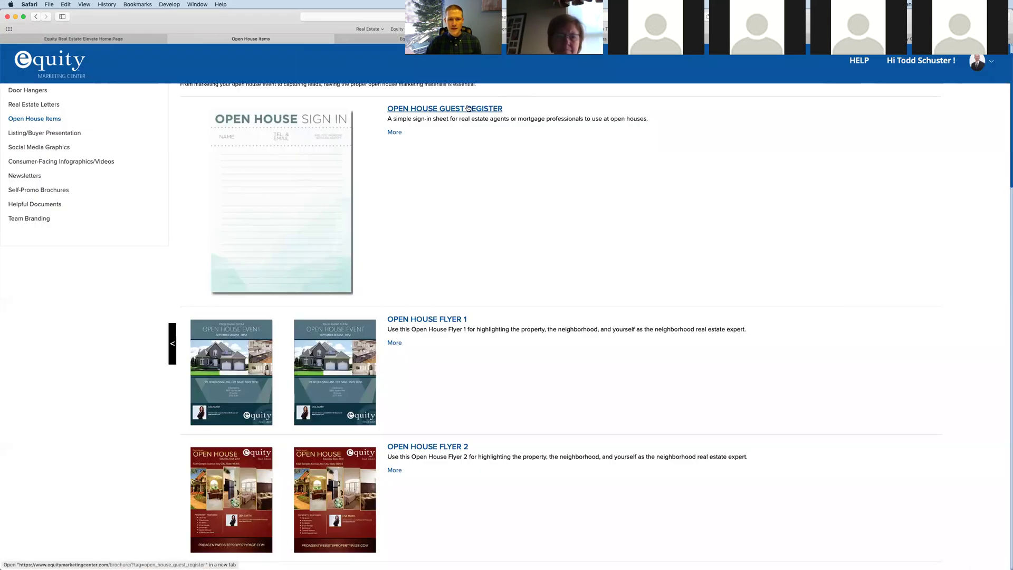
View the Customizable Open House Sign-In Sheets template and look through the rest of the Open House Items list
{"action": "scroll", "coordinate": [495, 247], "scroll_direction": "down", "scroll_amount": 15}
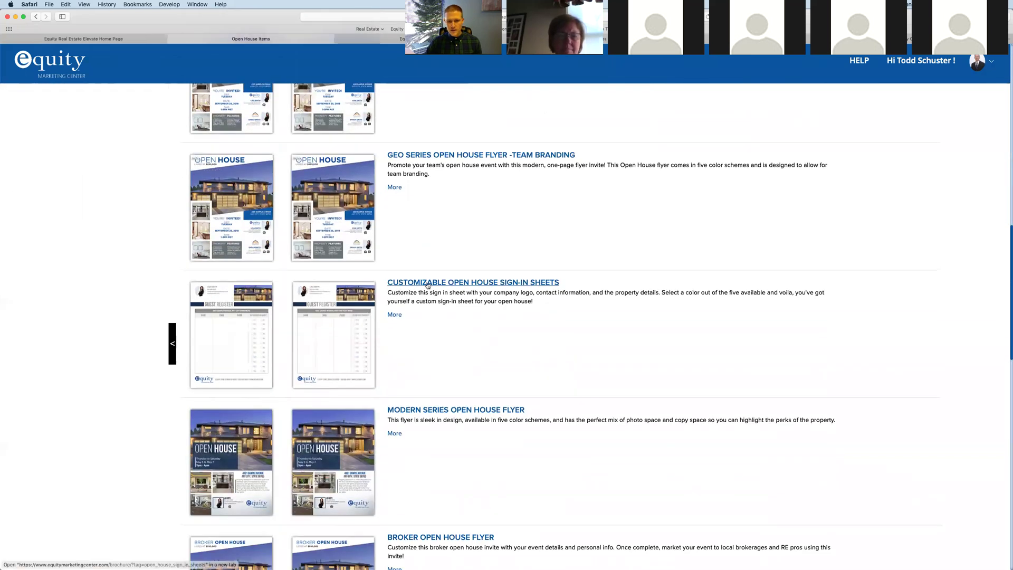
{"action": "left_click", "coordinate": [425, 283]}
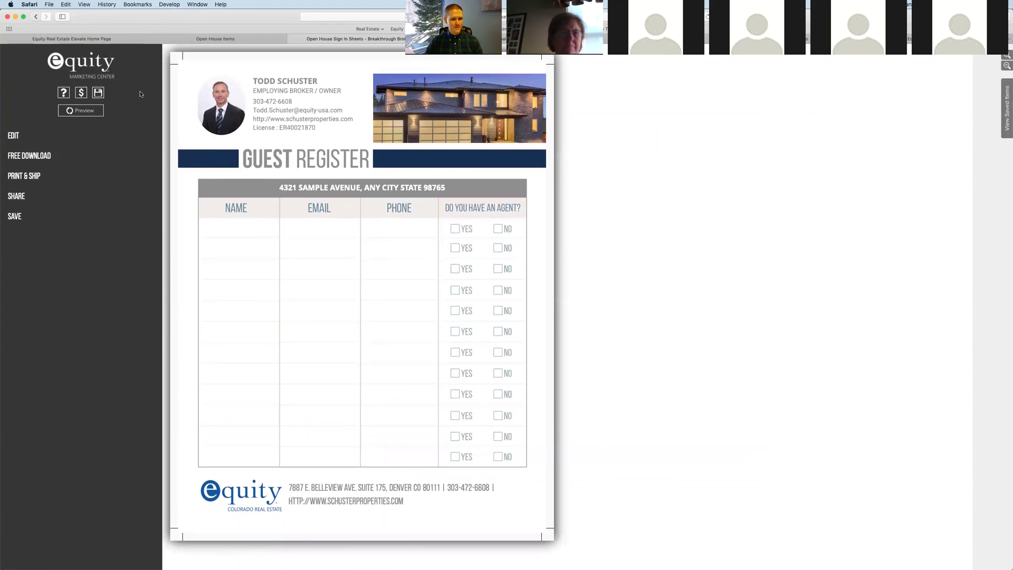
{"action": "key", "text": "super+w"}
{"action": "scroll", "coordinate": [475, 348], "scroll_direction": "down", "scroll_amount": 10}
{"action": "scroll", "coordinate": [475, 348], "scroll_direction": "down", "scroll_amount": 3}
{"action": "scroll", "coordinate": [475, 349], "scroll_direction": "up", "scroll_amount": 10}
{"action": "scroll", "coordinate": [475, 349], "scroll_direction": "up", "scroll_amount": 10}
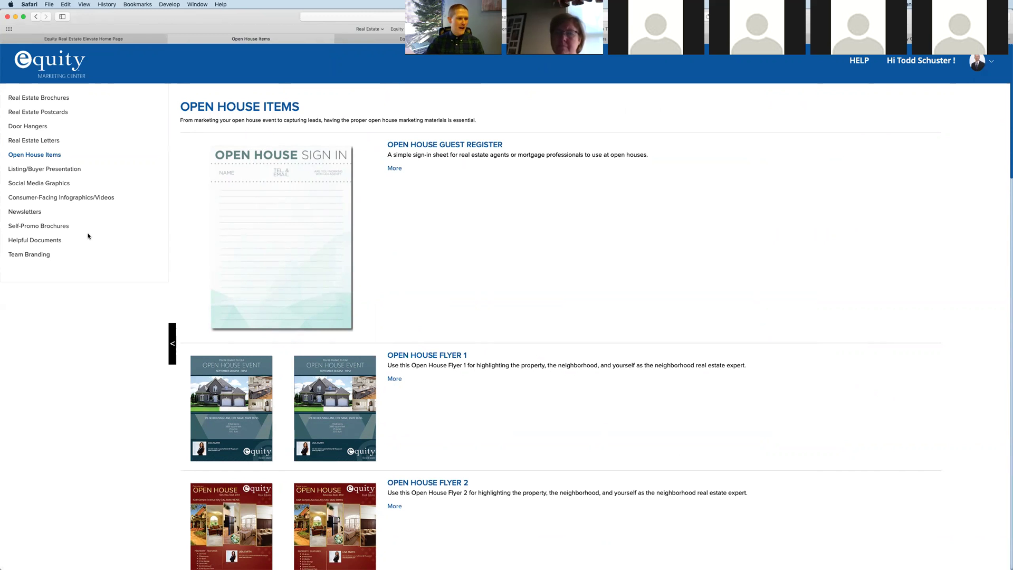
Go to the Listing/Buyer Presentation category and look through the available presentation templates
{"action": "left_click", "coordinate": [25, 170]}
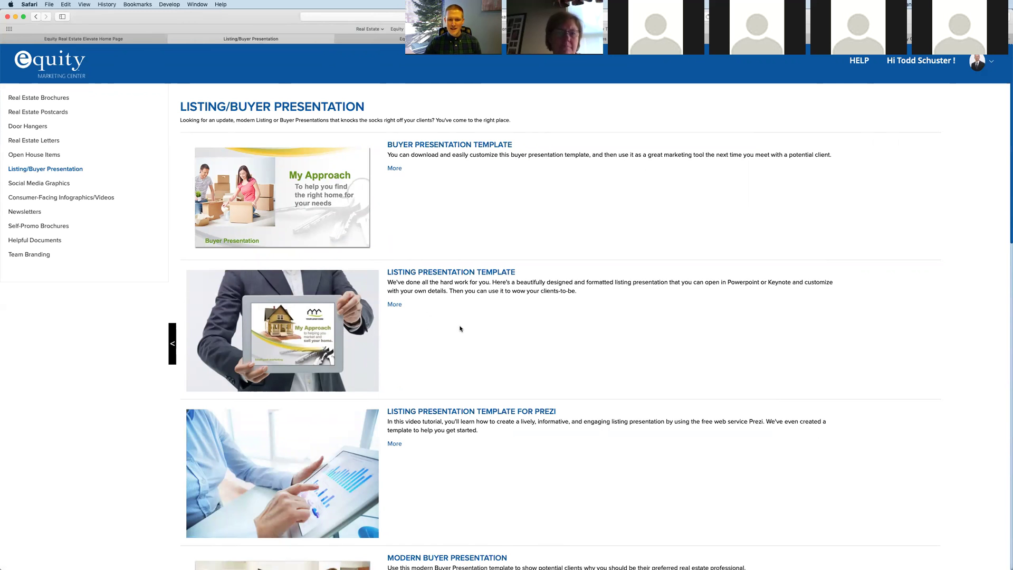
{"action": "scroll", "coordinate": [459, 331], "scroll_direction": "down", "scroll_amount": 5}
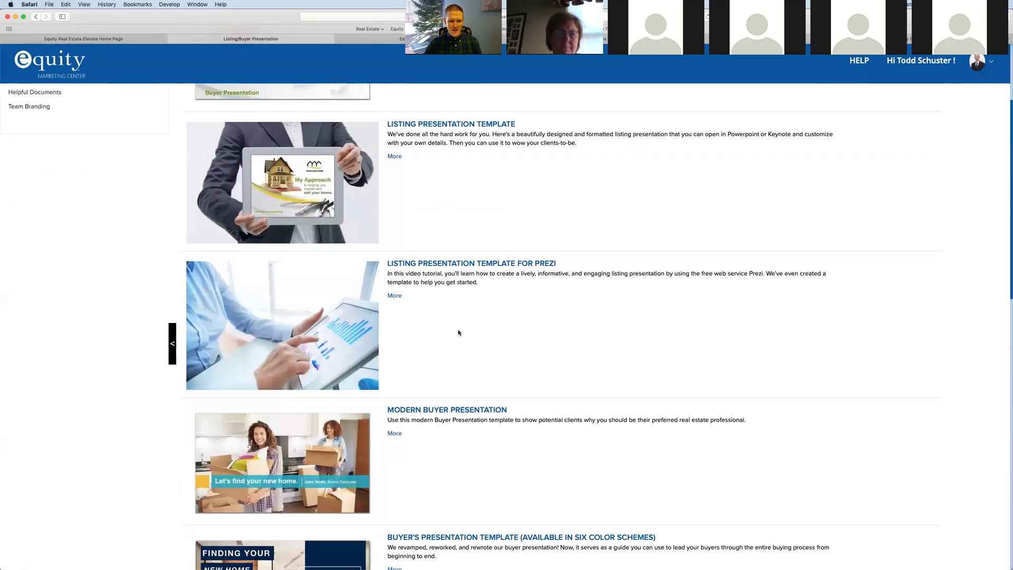
{"action": "scroll", "coordinate": [461, 333], "scroll_direction": "down", "scroll_amount": 1}
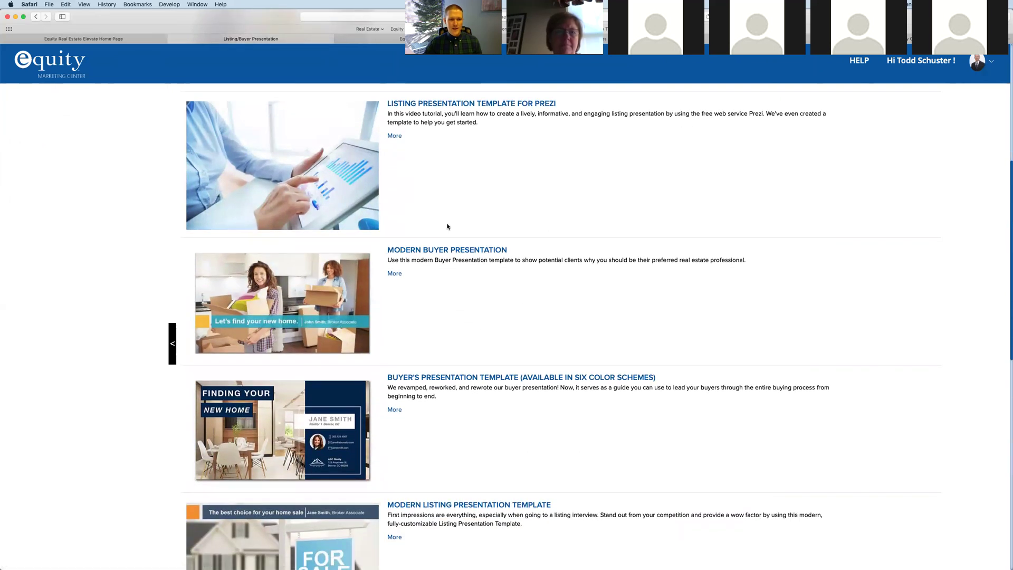
{"action": "scroll", "coordinate": [388, 300], "scroll_direction": "up", "scroll_amount": 6}
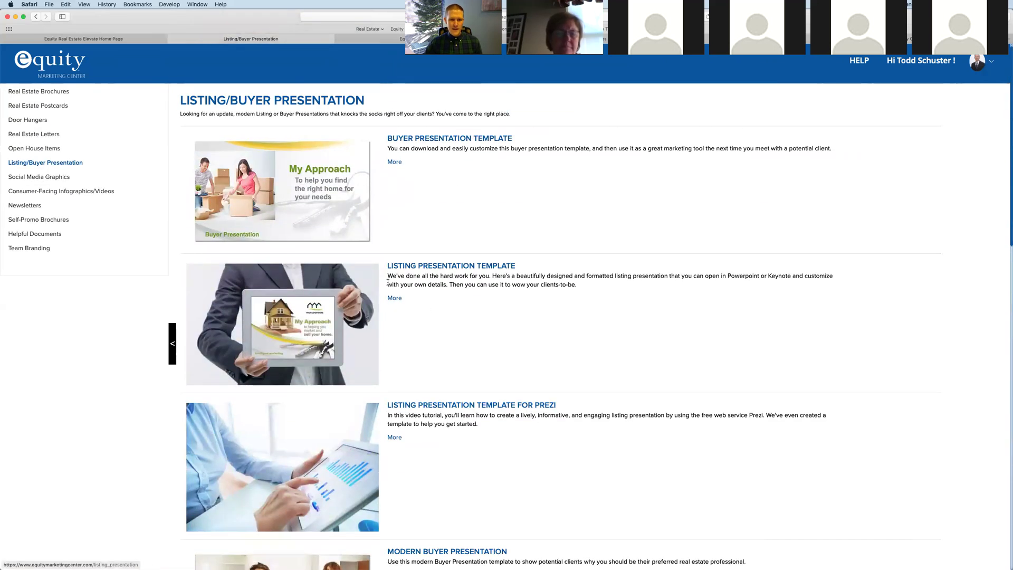
Download the presentation from the Listing Presentation Template page and open the downloaded file in Keynote
{"action": "left_click", "coordinate": [418, 268]}
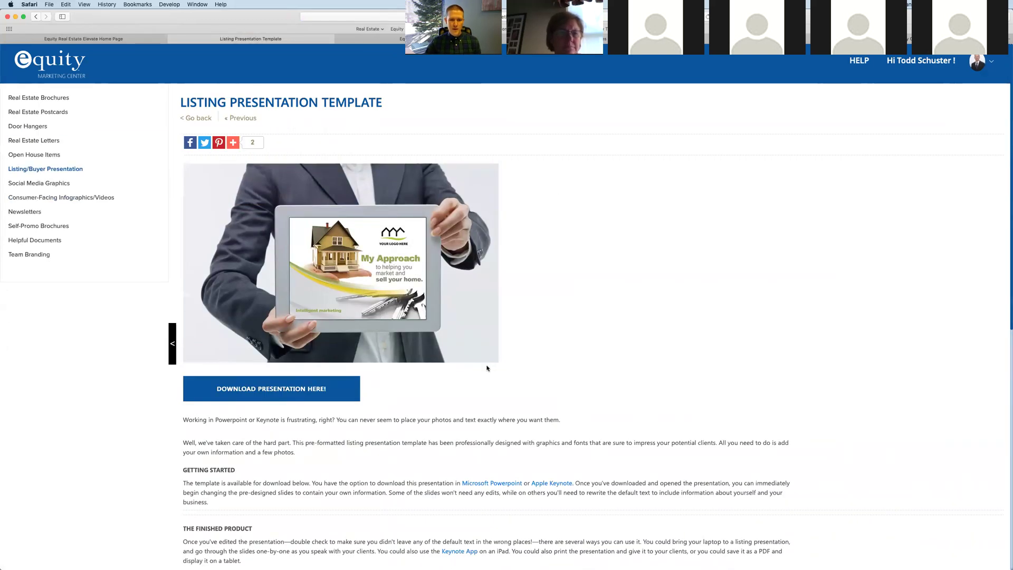
{"action": "left_click", "coordinate": [242, 396]}
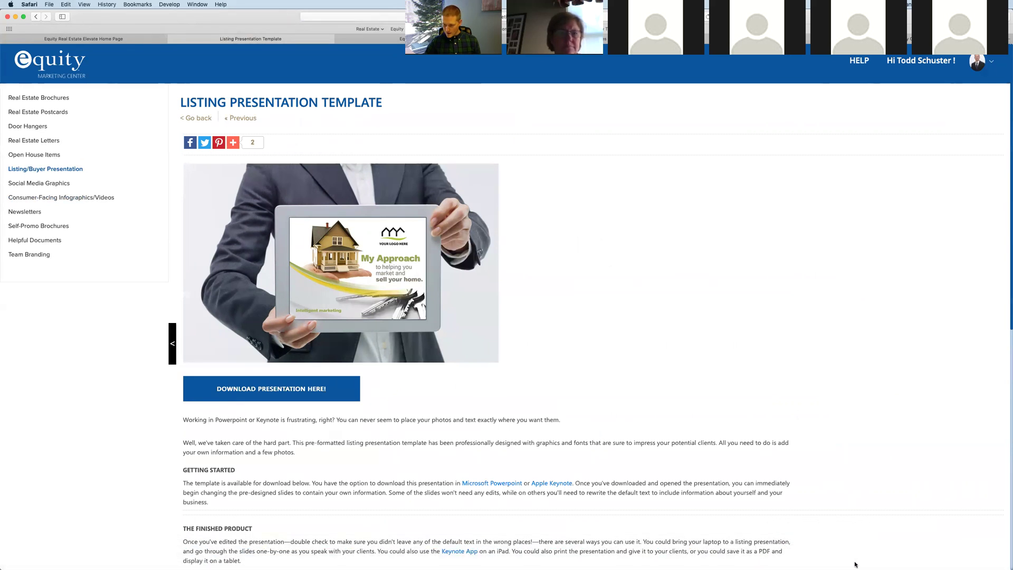
{"action": "mouse_move", "coordinate": [856, 566]}
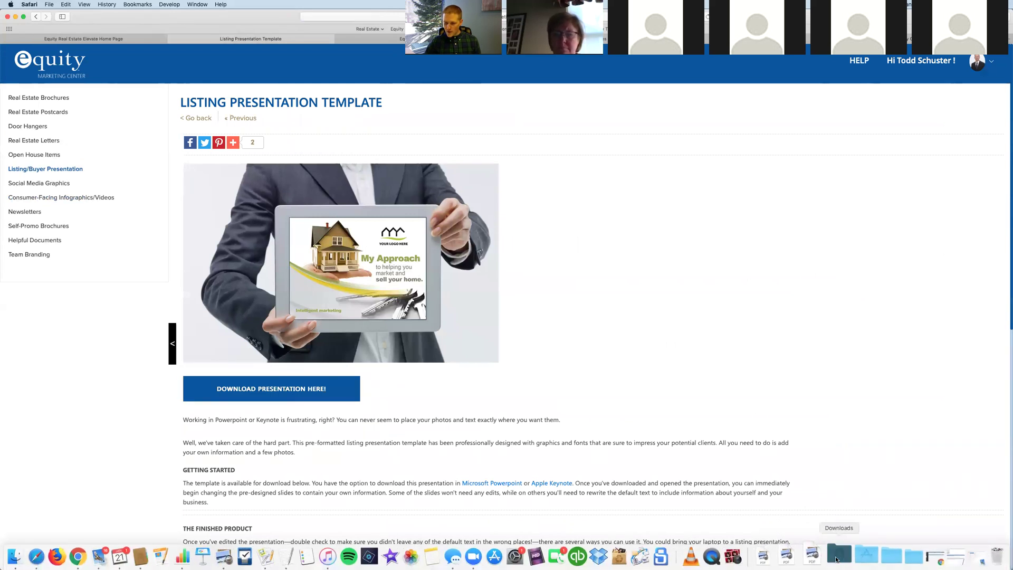
{"action": "left_click", "coordinate": [839, 557]}
{"action": "left_click", "coordinate": [843, 523]}
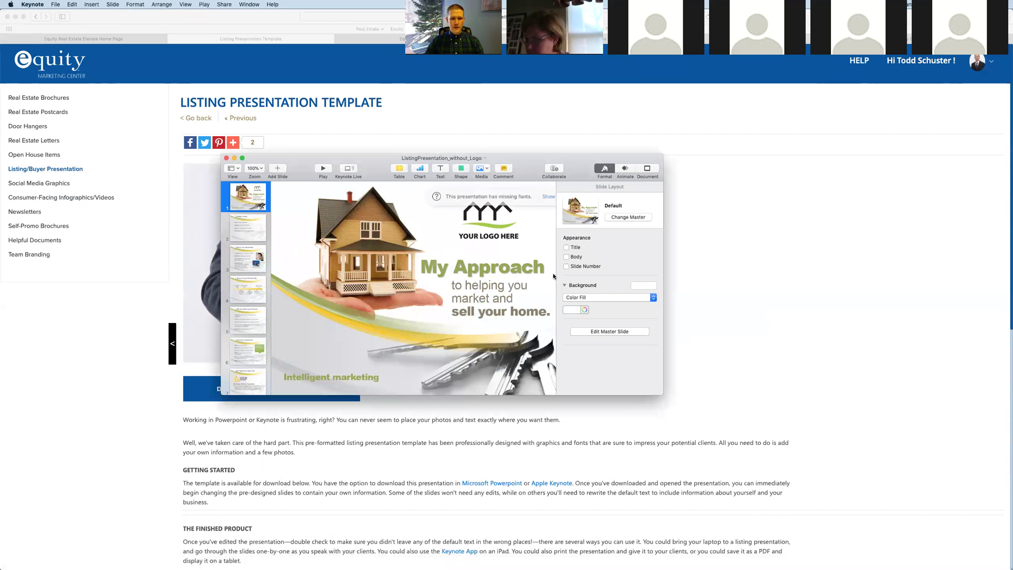
Enlarge the Keynote window to fill most of the screen and set the slide zoom to 200%
{"action": "left_click_drag", "start_coordinate": [368, 155], "coordinate": [236, 15]}
{"action": "left_click_drag", "start_coordinate": [530, 253], "coordinate": [924, 520]}
{"action": "left_click_drag", "start_coordinate": [371, 23], "coordinate": [363, 42]}
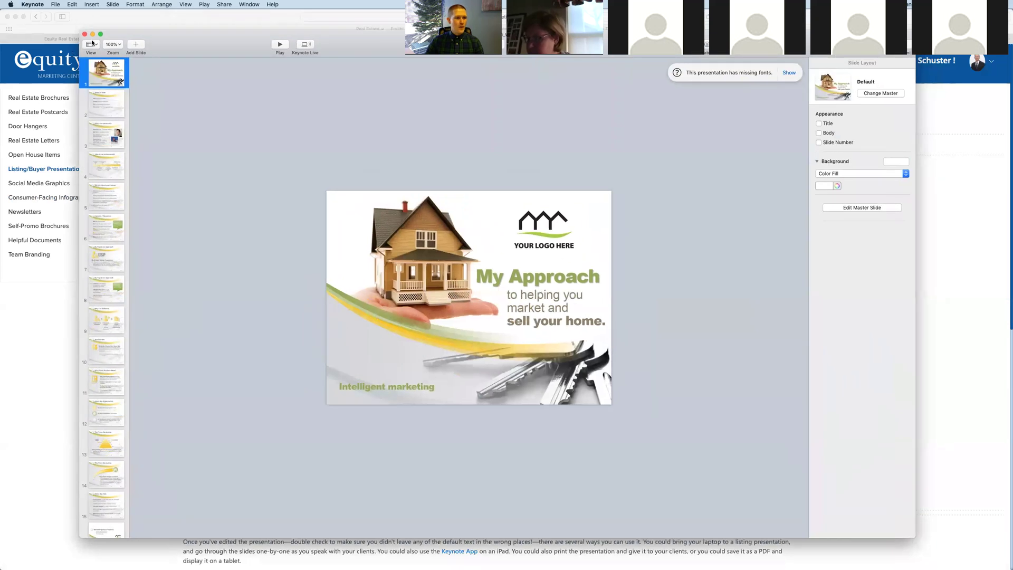
{"action": "left_click", "coordinate": [113, 44]}
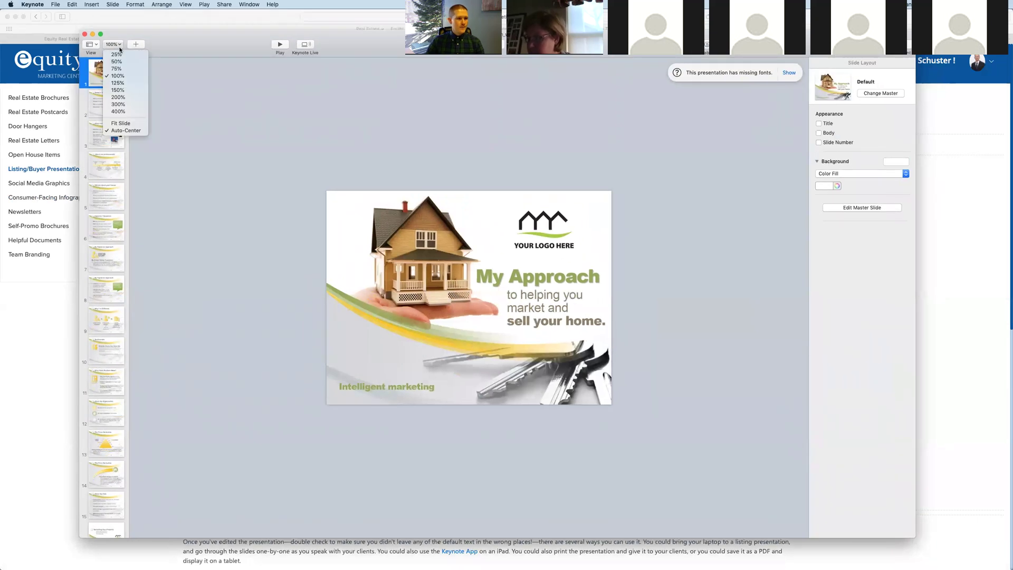
{"action": "left_click", "coordinate": [129, 90]}
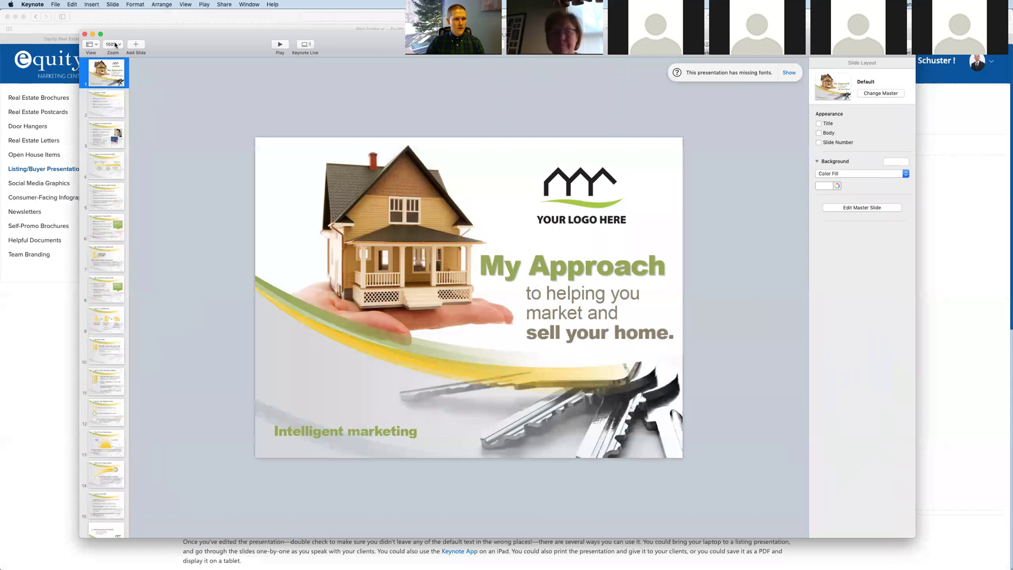
{"action": "left_click", "coordinate": [113, 44]}
{"action": "left_click", "coordinate": [122, 97]}
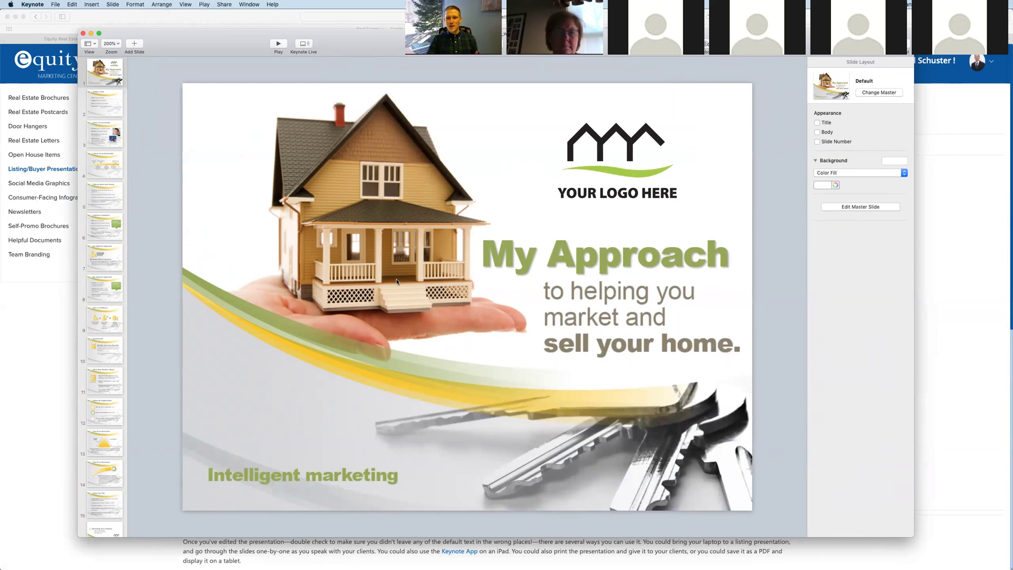
Show the second slide, Today's Goal, of the listing presentation
{"action": "left_click", "coordinate": [100, 106]}
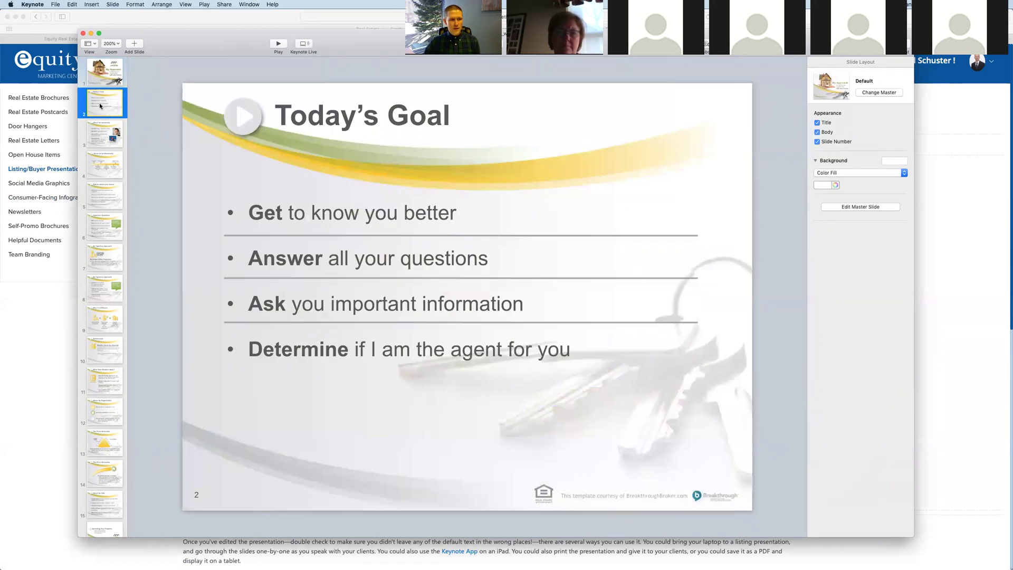